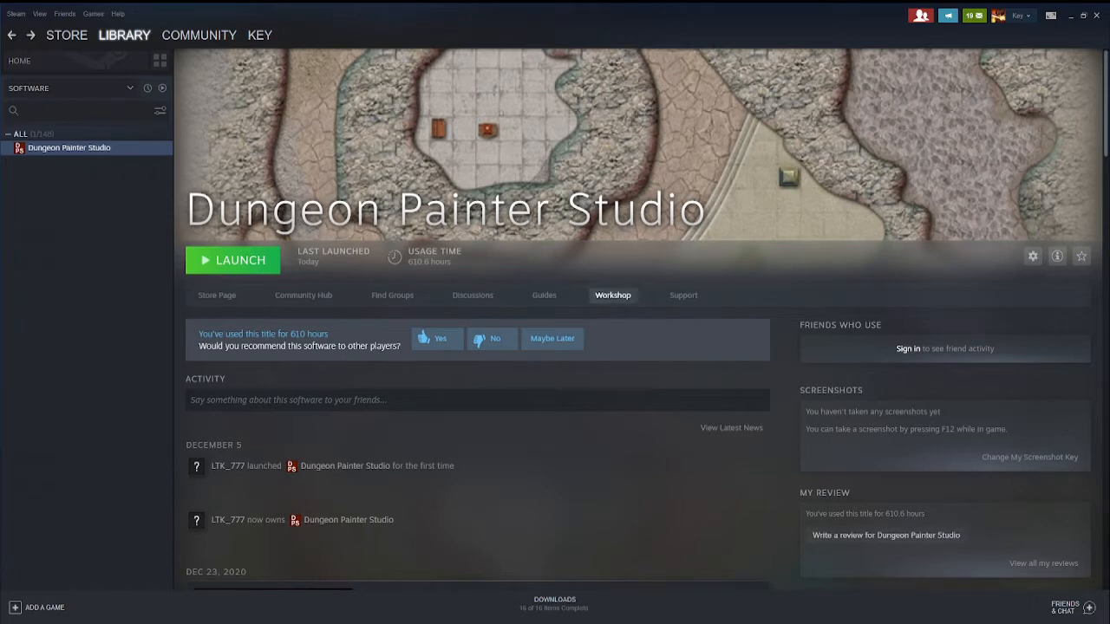
# Step: Open the Dungeon Painter Studio Workshop and search its tilesets for "FA"
pyautogui.click(612, 295)
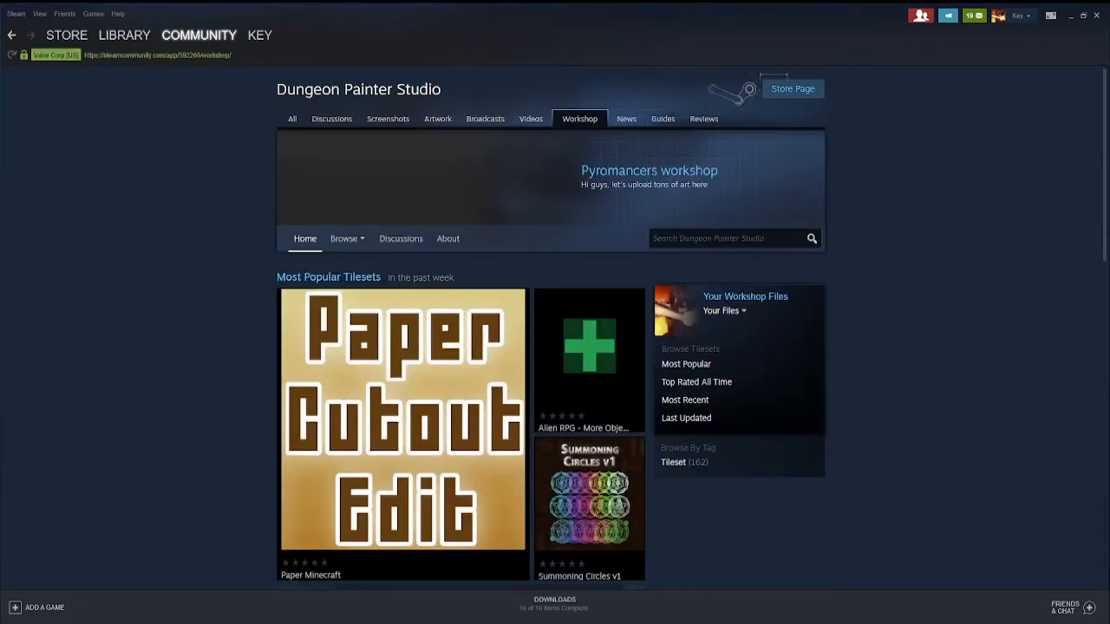
pyautogui.click(723, 239)
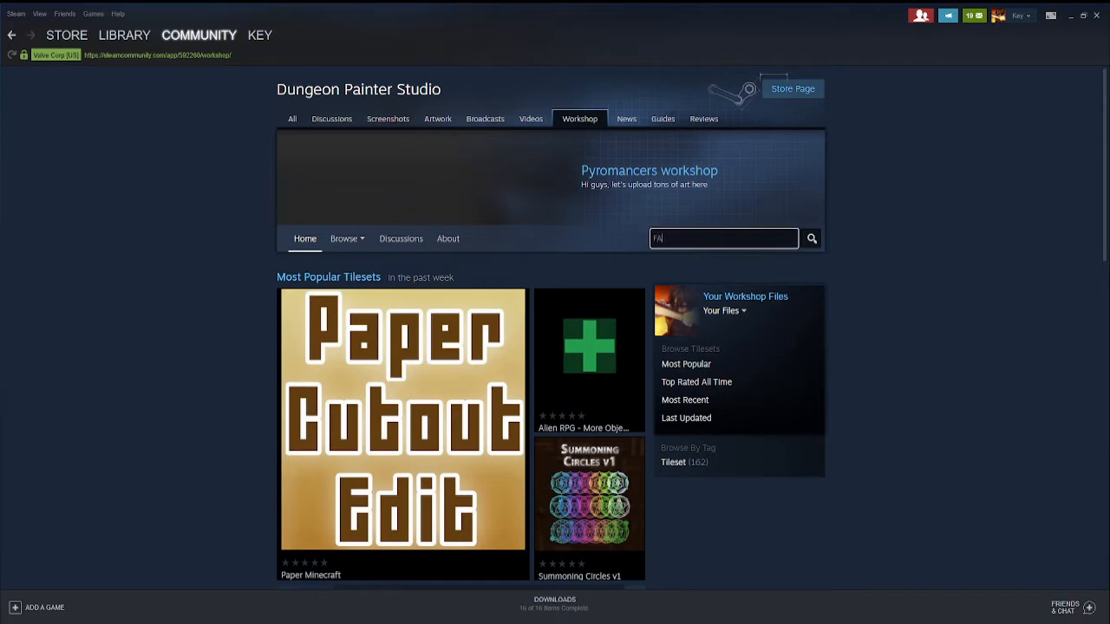
pyautogui.write('FA')
pyautogui.press('Return')
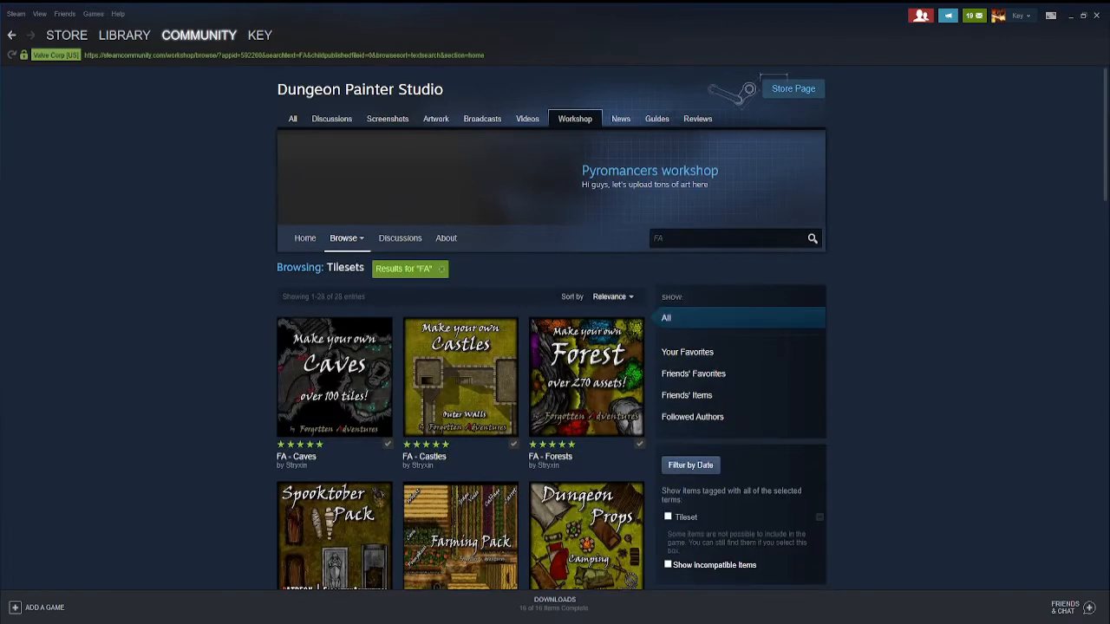
# Step: Look through the FA tileset packs in the Workshop search results
pyautogui.scroll(-4, 551, 346)
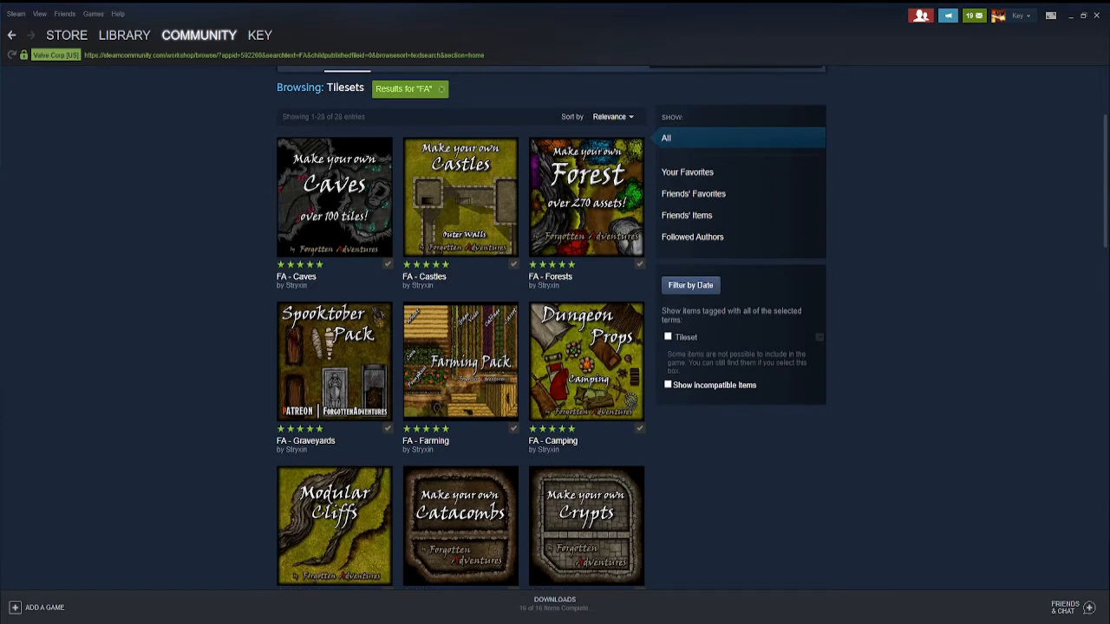
pyautogui.scroll(-4, 551, 347)
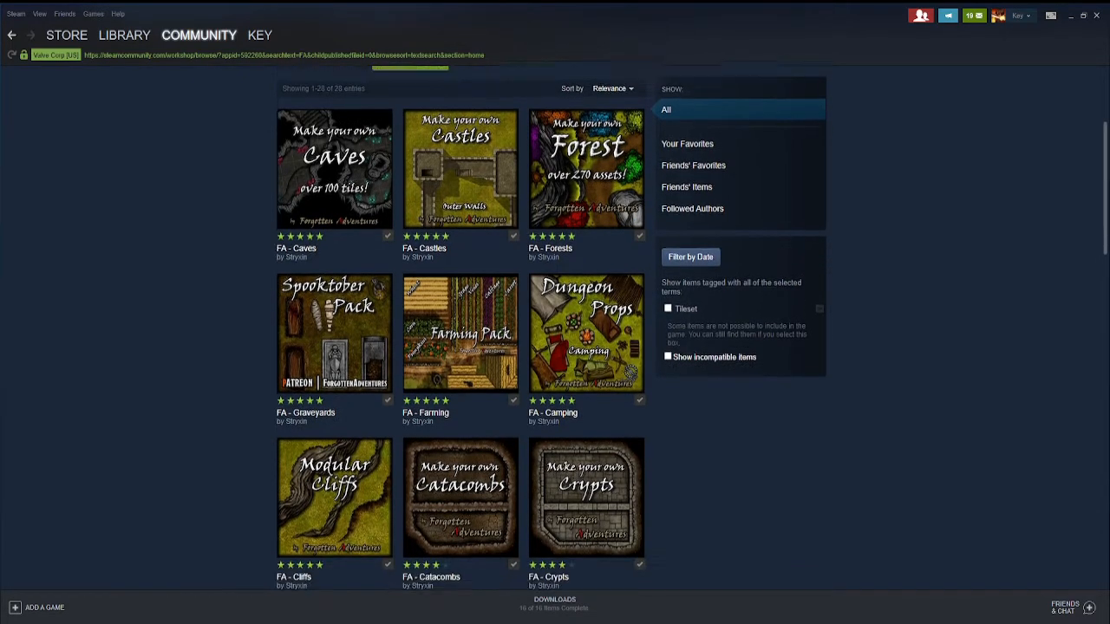
pyautogui.scroll(-5, 551, 347)
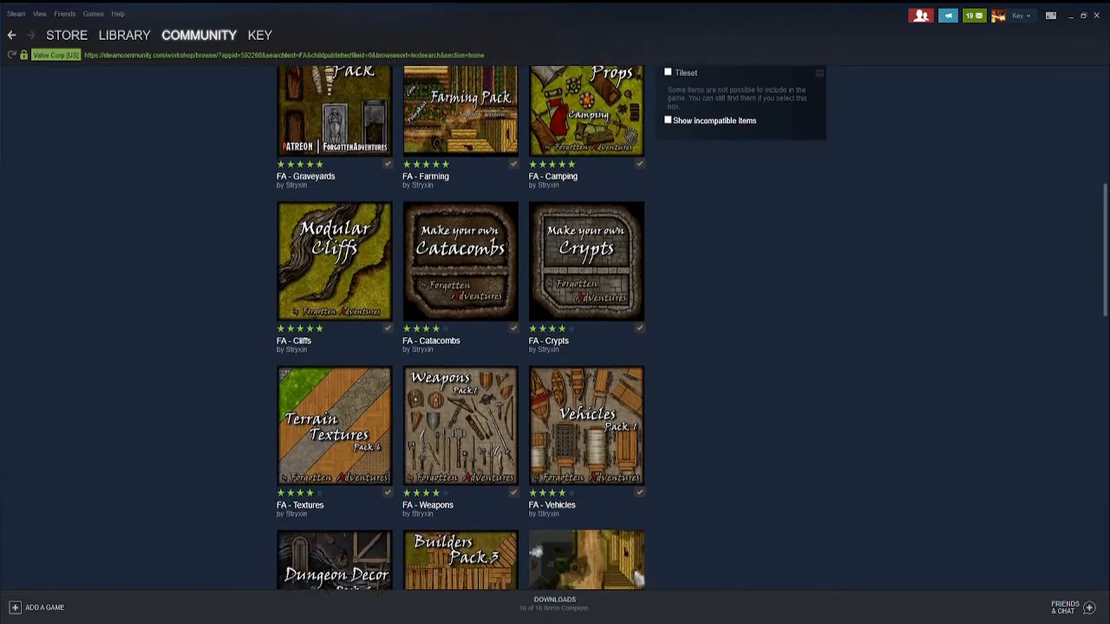
pyautogui.scroll(-4, 551, 346)
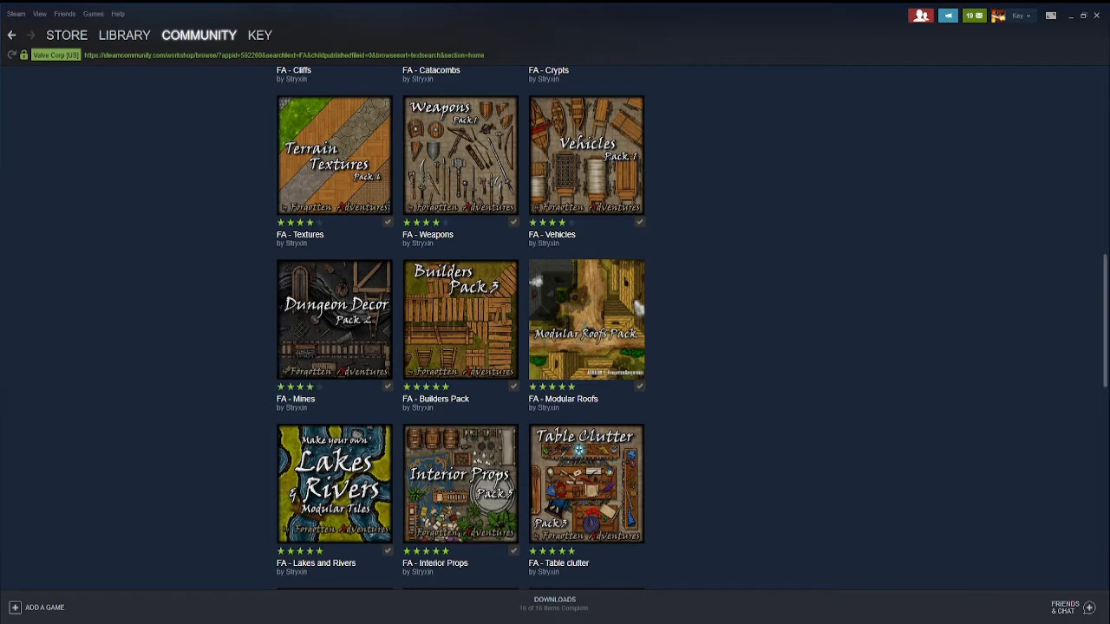
pyautogui.scroll(-5, 551, 347)
pyautogui.scroll(-12, 552, 347)
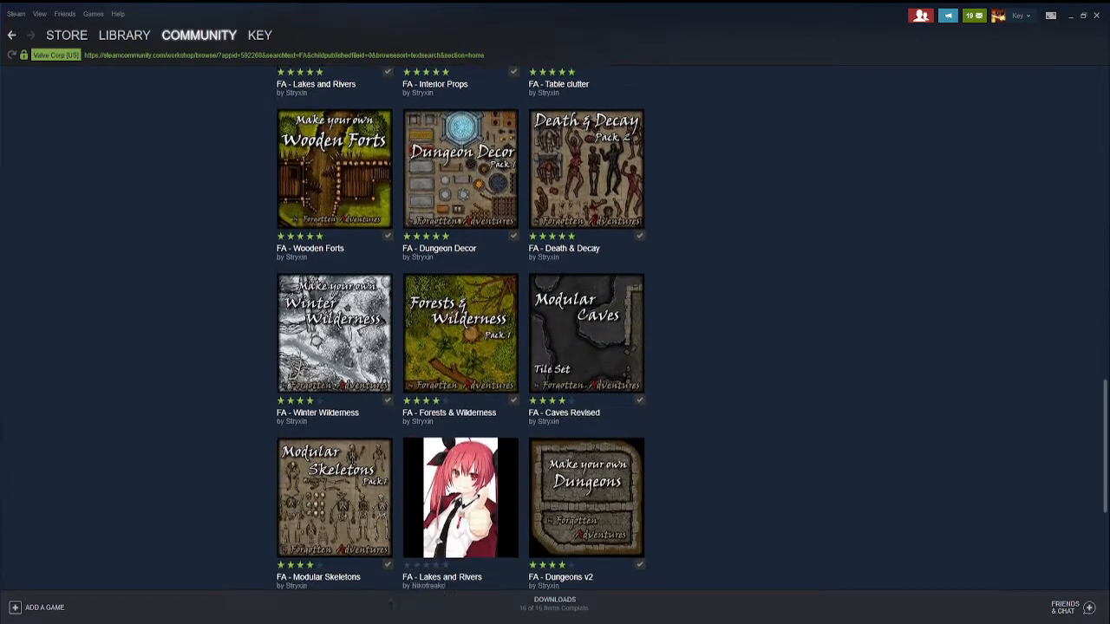
pyautogui.scroll(20, 551, 347)
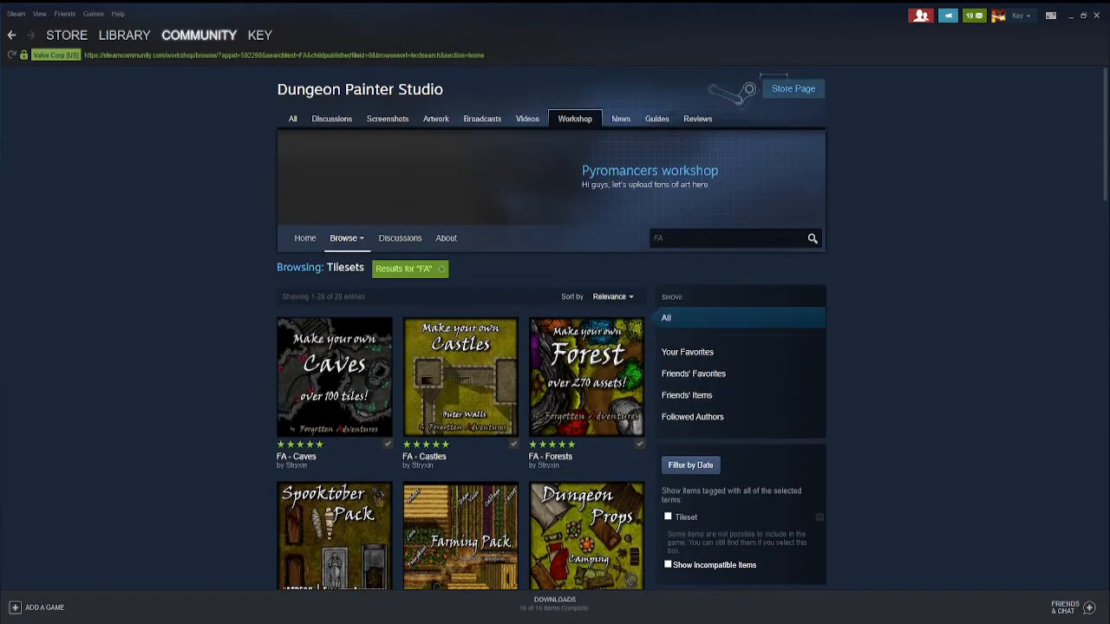
# Step: Return to the Steam library and launch Dungeon Painter Studio
pyautogui.click(124, 34)
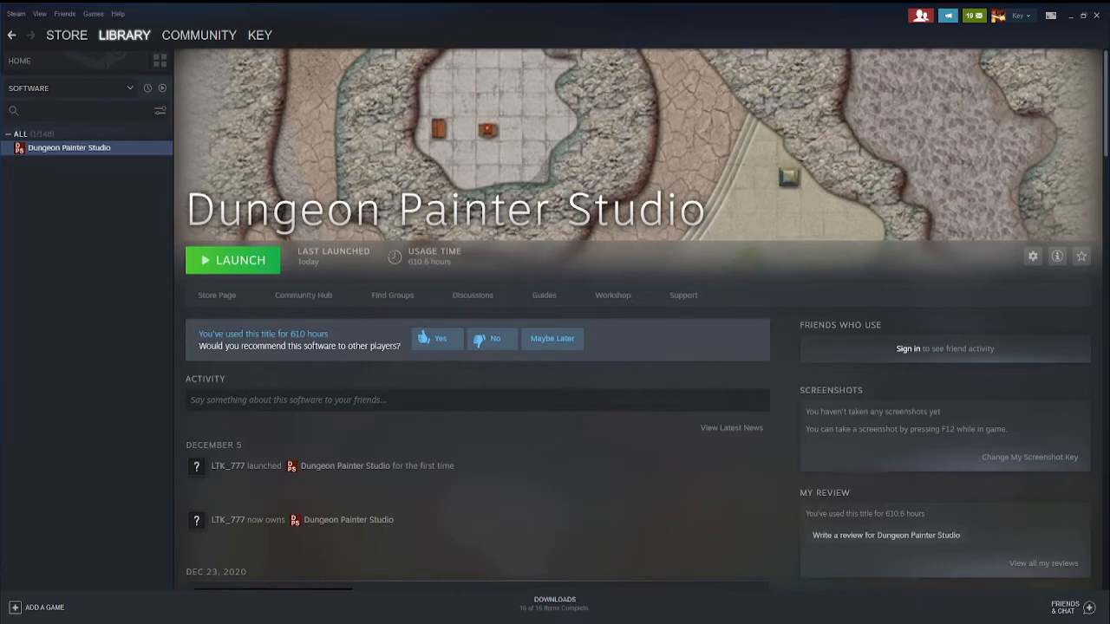
pyautogui.click(232, 260)
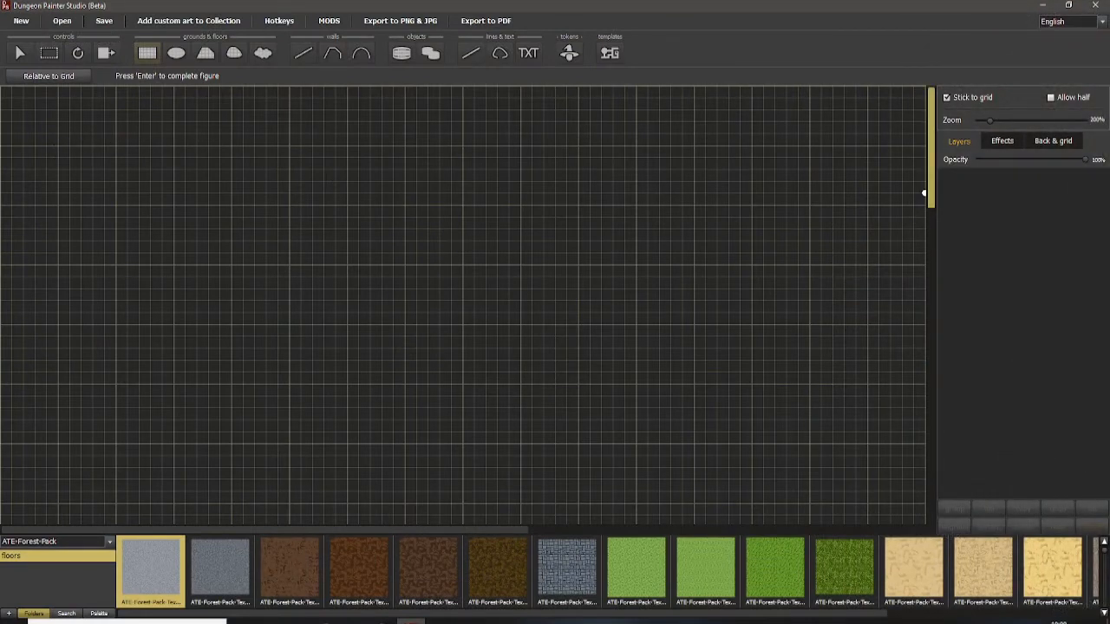
pyautogui.moveTo(931, 193); pyautogui.dragTo(931, 165)
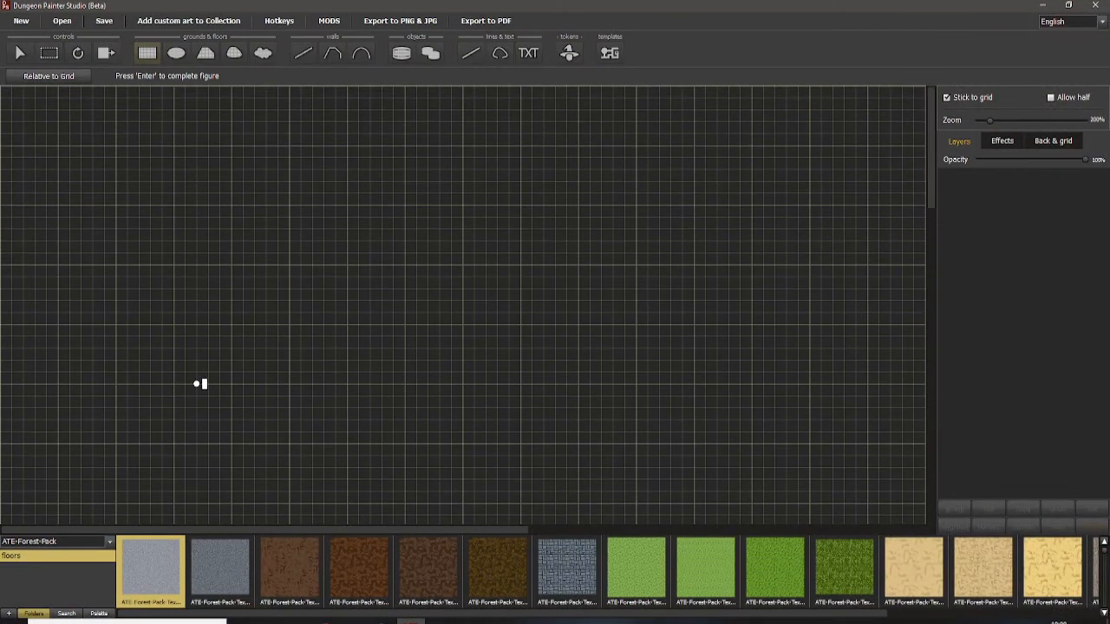
pyautogui.scroll(-10, 923, 229)
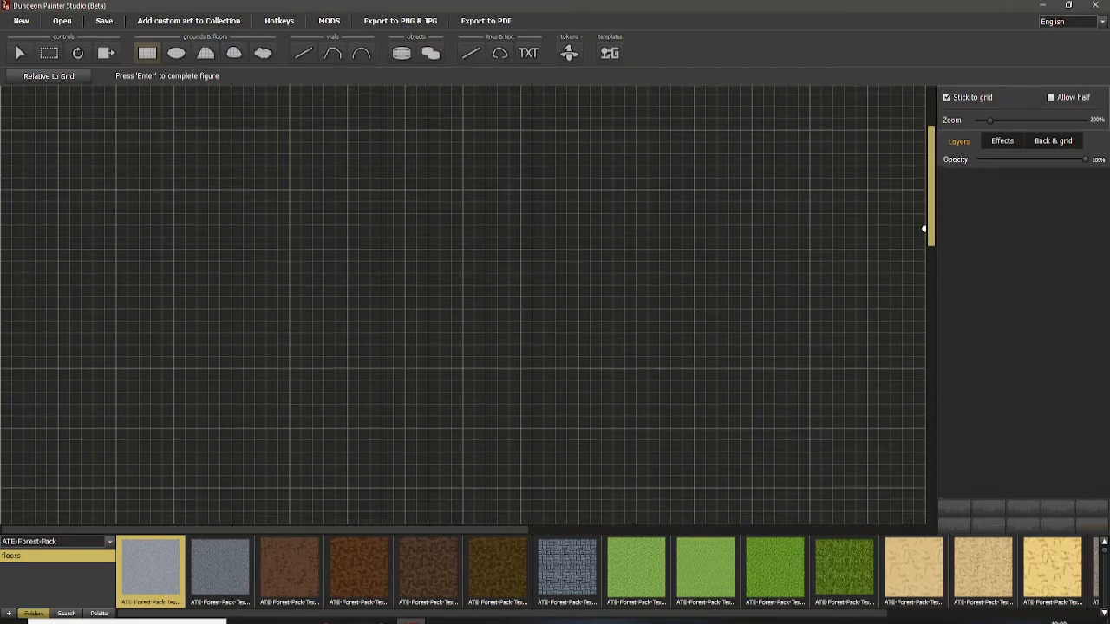
pyautogui.scroll(10, 923, 229)
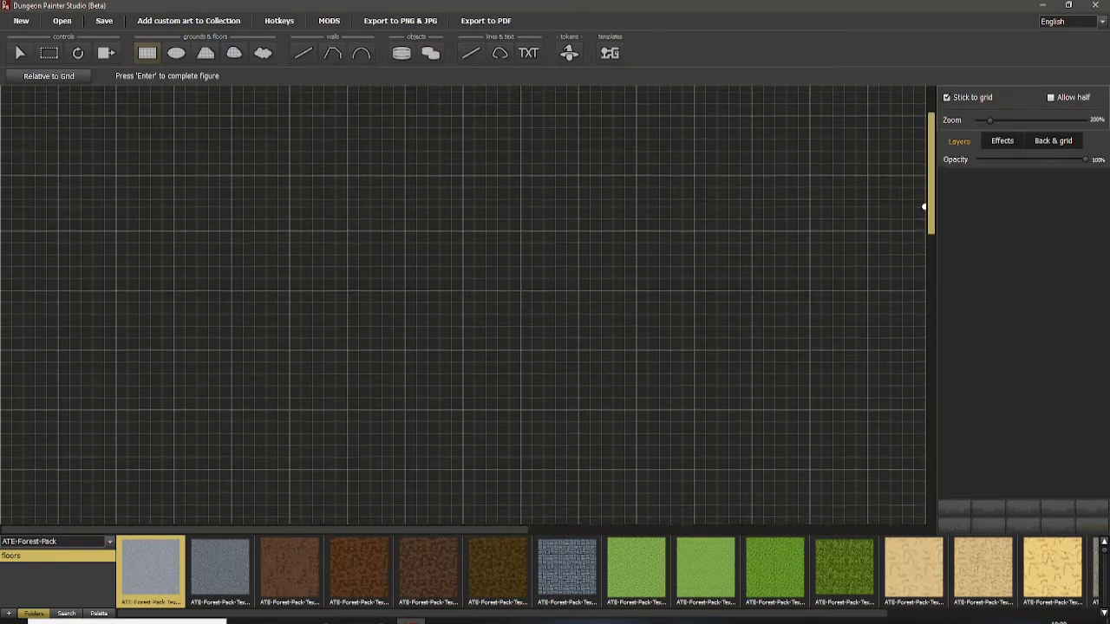
pyautogui.moveTo(412, 522); pyautogui.dragTo(354, 523)
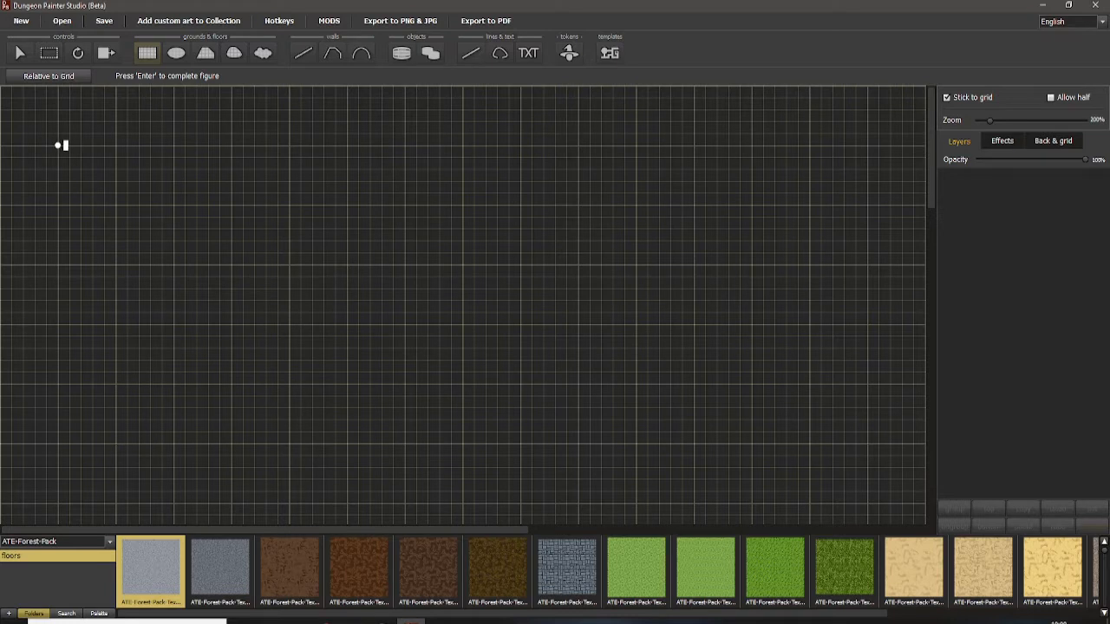
# Step: Draw trial rectangular floors with the light grey ATE-Forest-Pack texture and cut them from the map
pyautogui.moveTo(58, 145); pyautogui.dragTo(70, 157)
pyautogui.moveTo(69, 157); pyautogui.dragTo(289, 324)
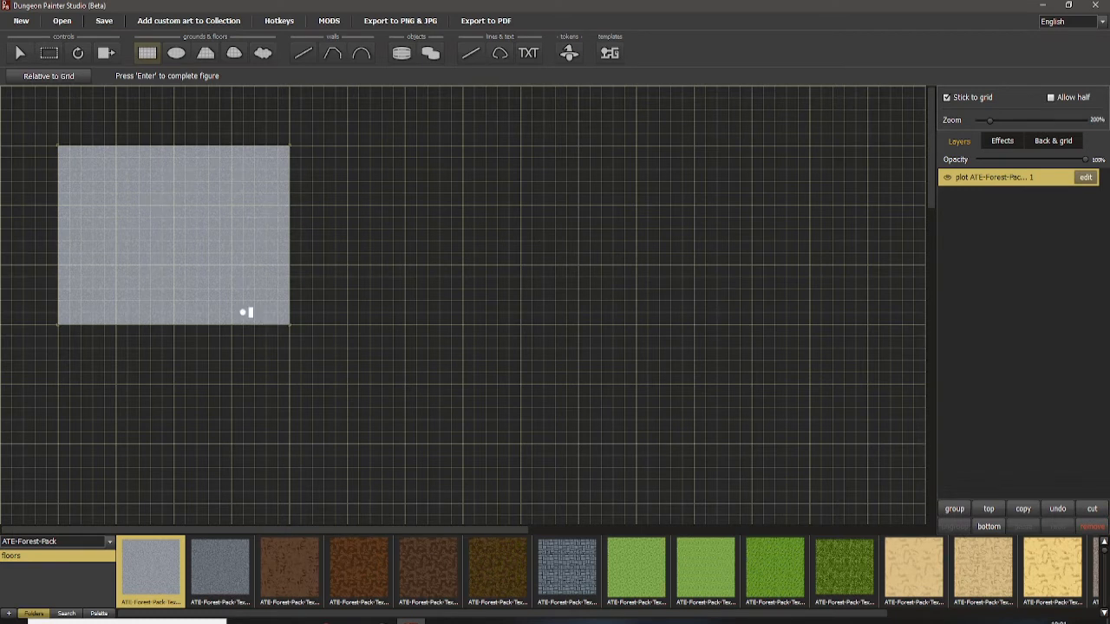
pyautogui.moveTo(59, 157); pyautogui.dragTo(151, 241)
pyautogui.click(1092, 508)
pyautogui.click(1091, 509)
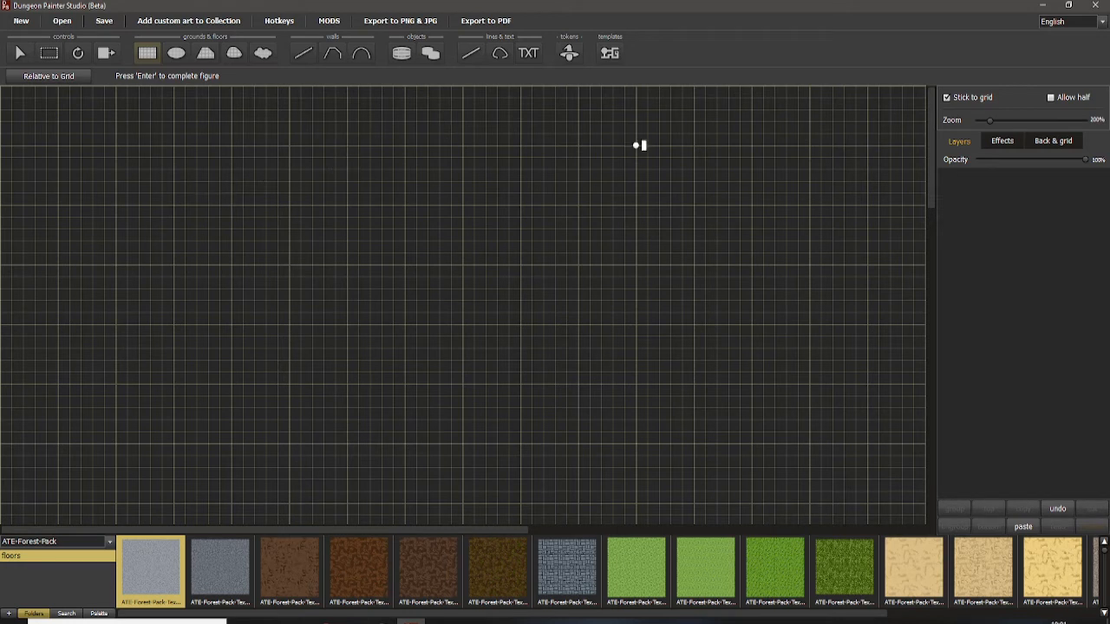
# Step: Switch the floor texture collection to FA - Caves
pyautogui.click(110, 541)
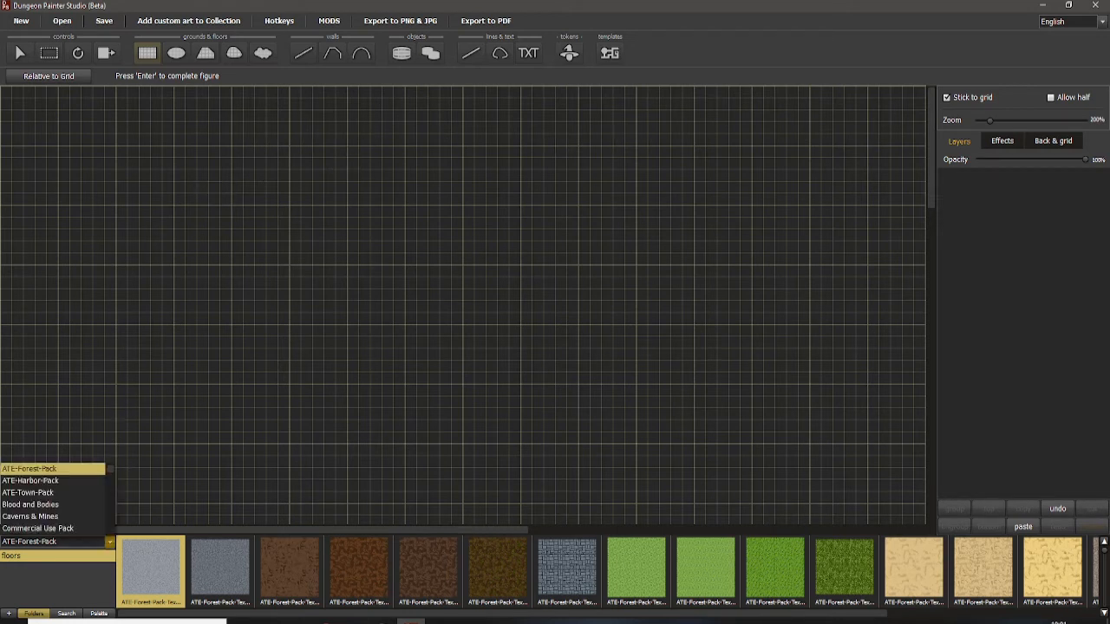
pyautogui.scroll(-5, 130, 503)
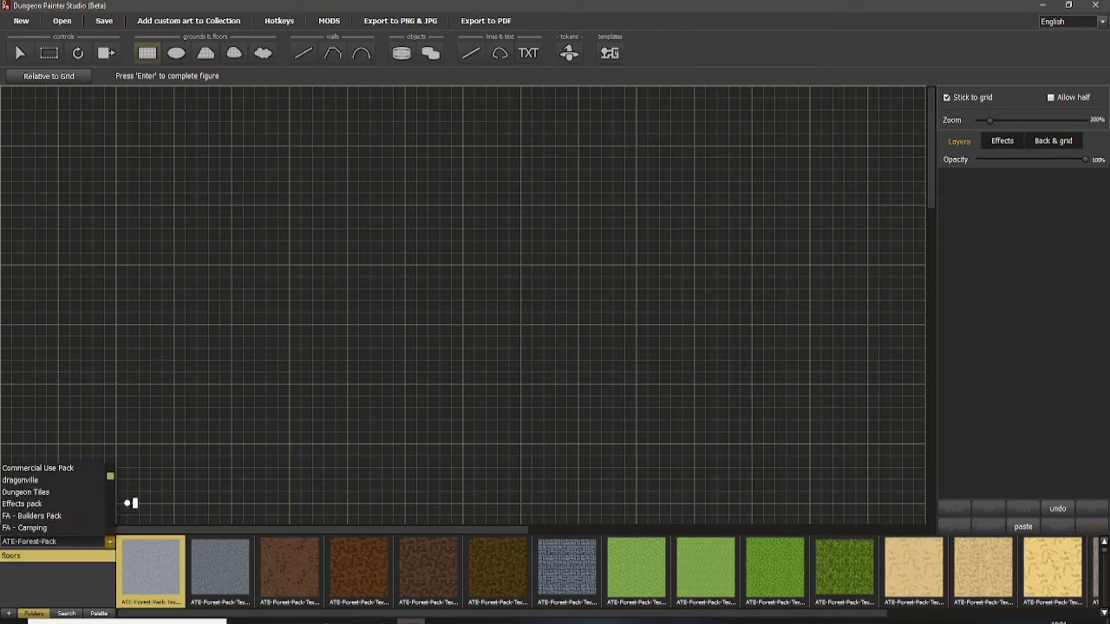
pyautogui.scroll(-3, 130, 502)
pyautogui.scroll(-3, 52, 503)
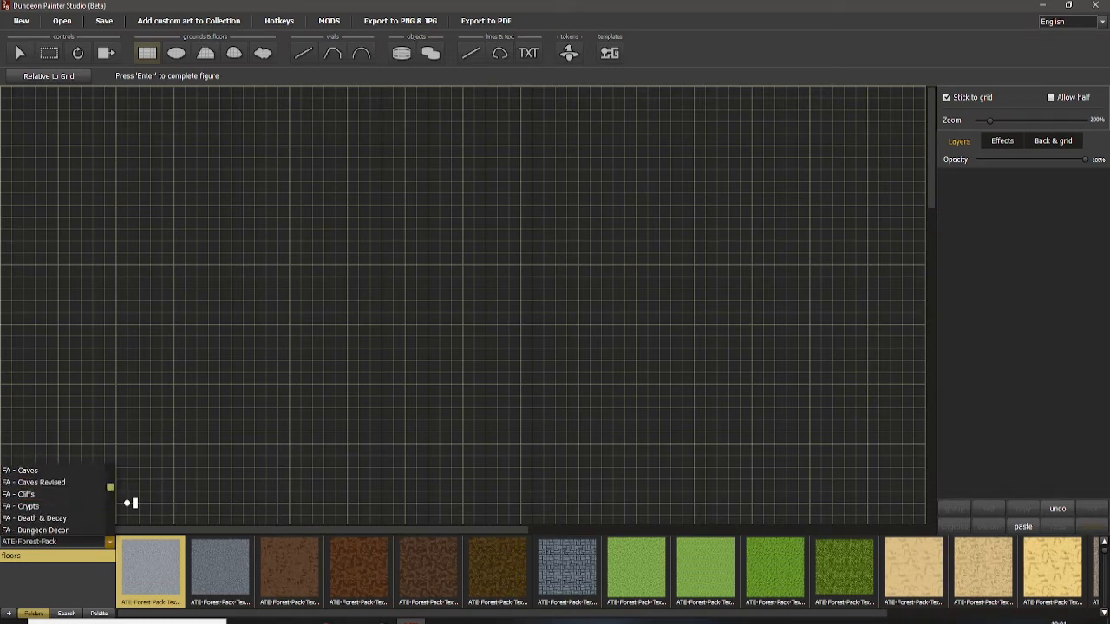
pyautogui.scroll(2, 130, 502)
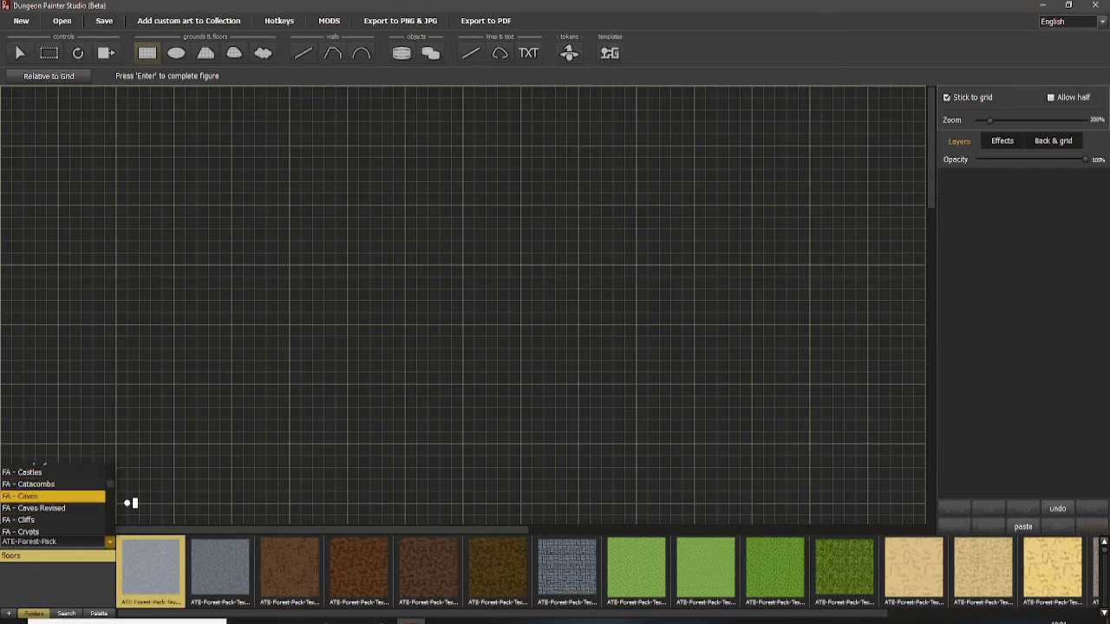
pyautogui.click(95, 497)
# Step: Browse the list of installed texture collections, keeping FA - Caves selected
pyautogui.click(109, 542)
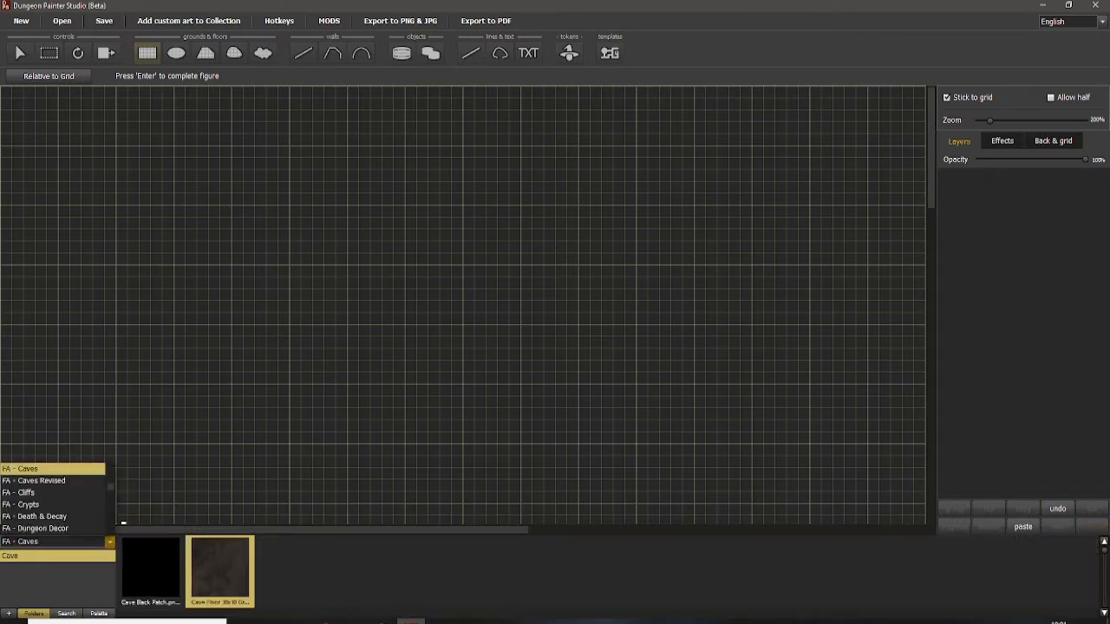
pyautogui.scroll(-5, 123, 524)
pyautogui.scroll(10, 123, 524)
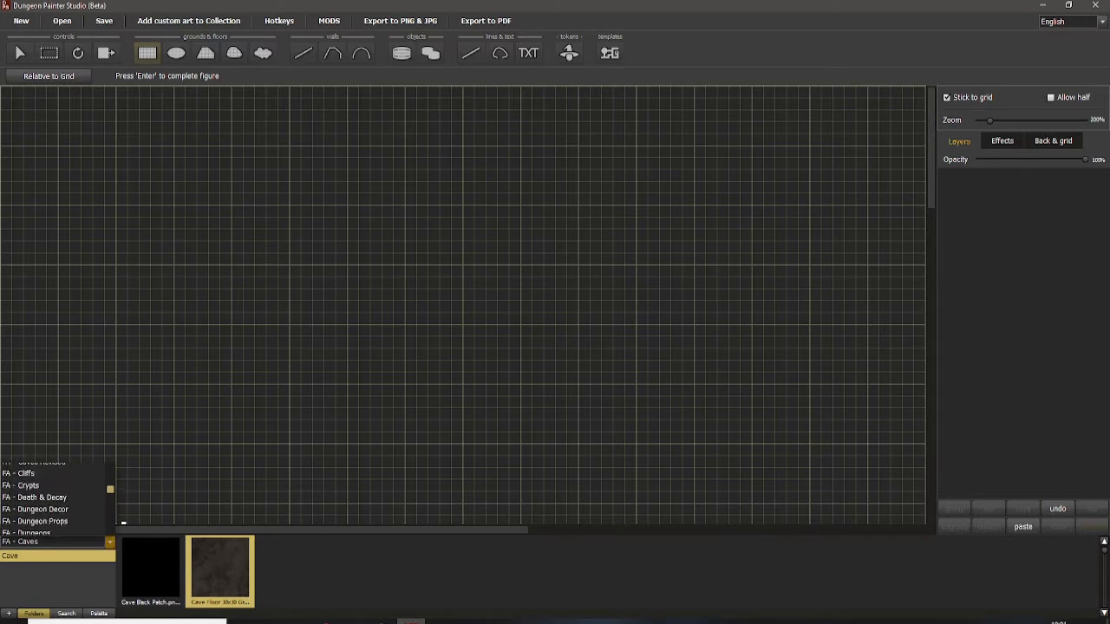
pyautogui.scroll(3, 123, 524)
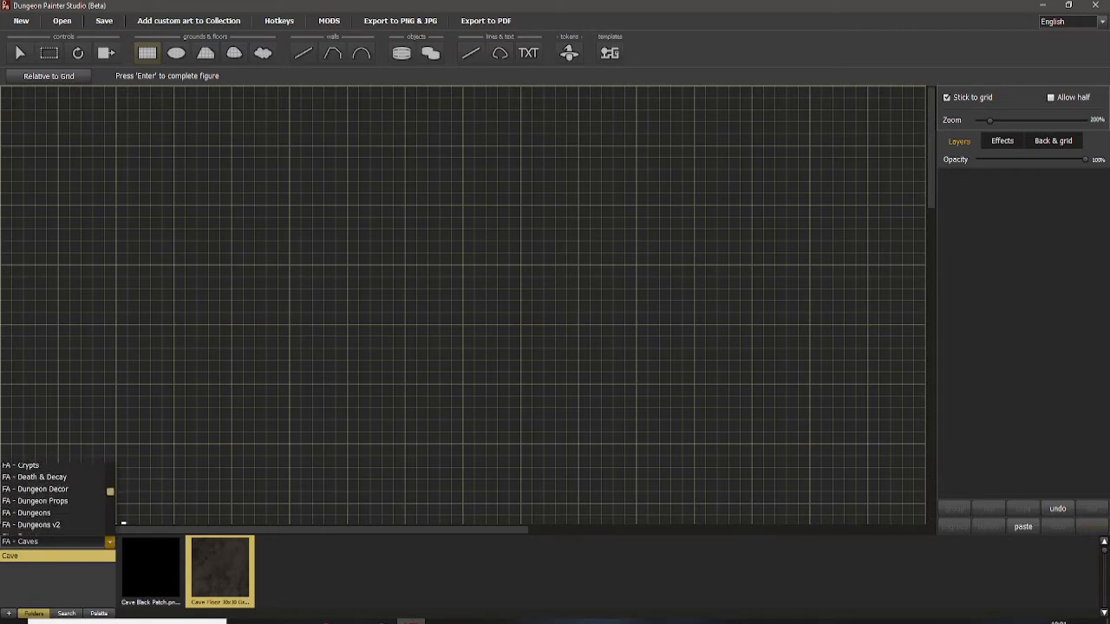
pyautogui.scroll(-6, 123, 523)
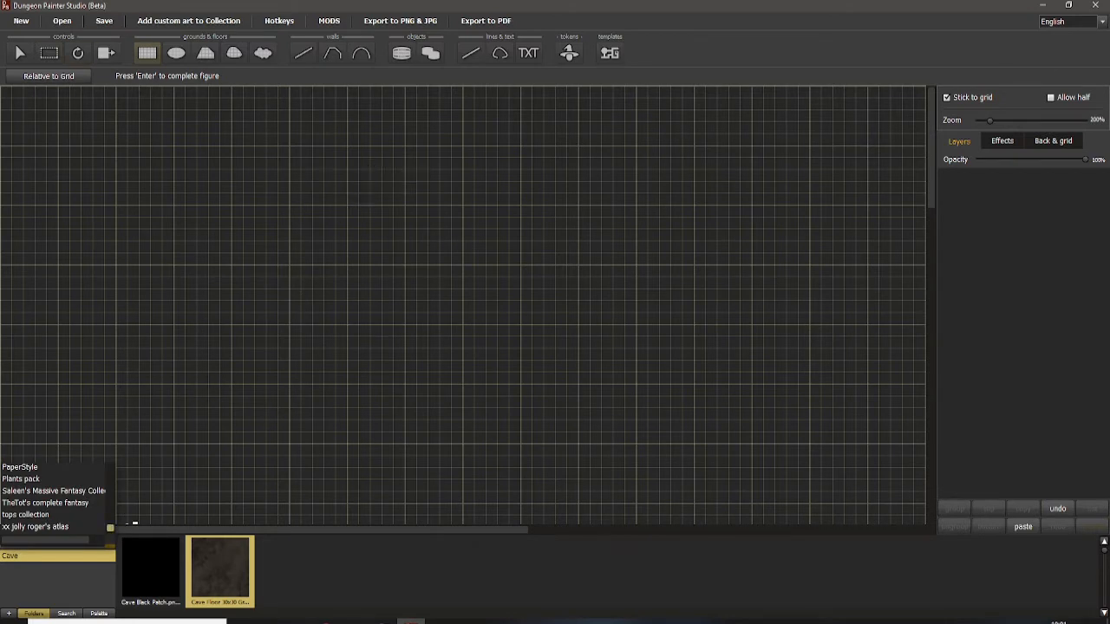
pyautogui.scroll(8, 134, 523)
pyautogui.scroll(-10, 135, 524)
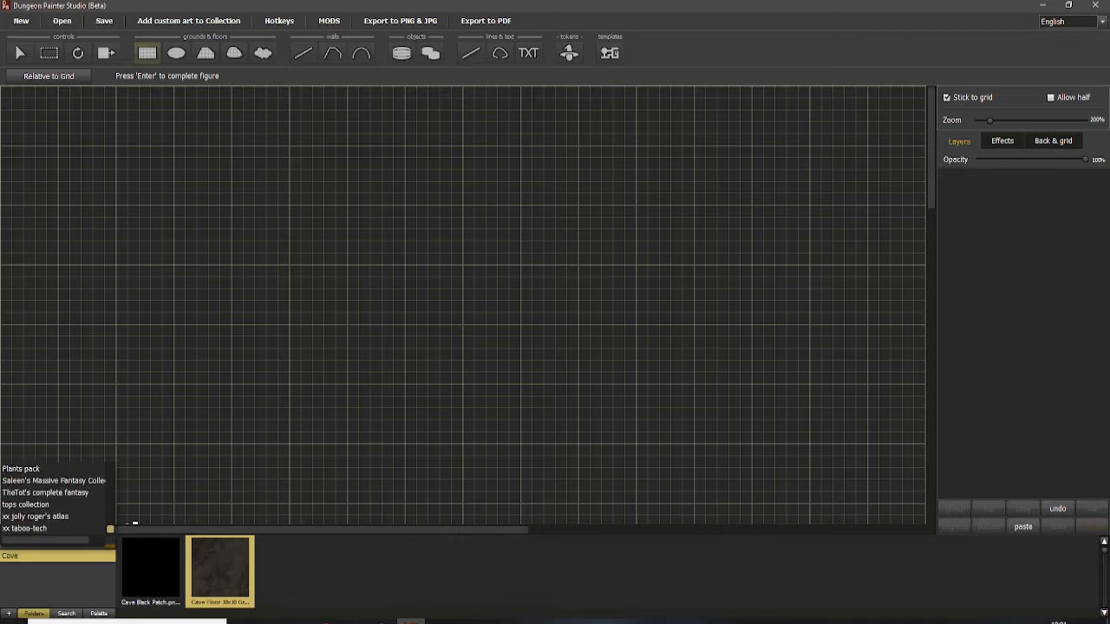
pyautogui.scroll(10, 135, 523)
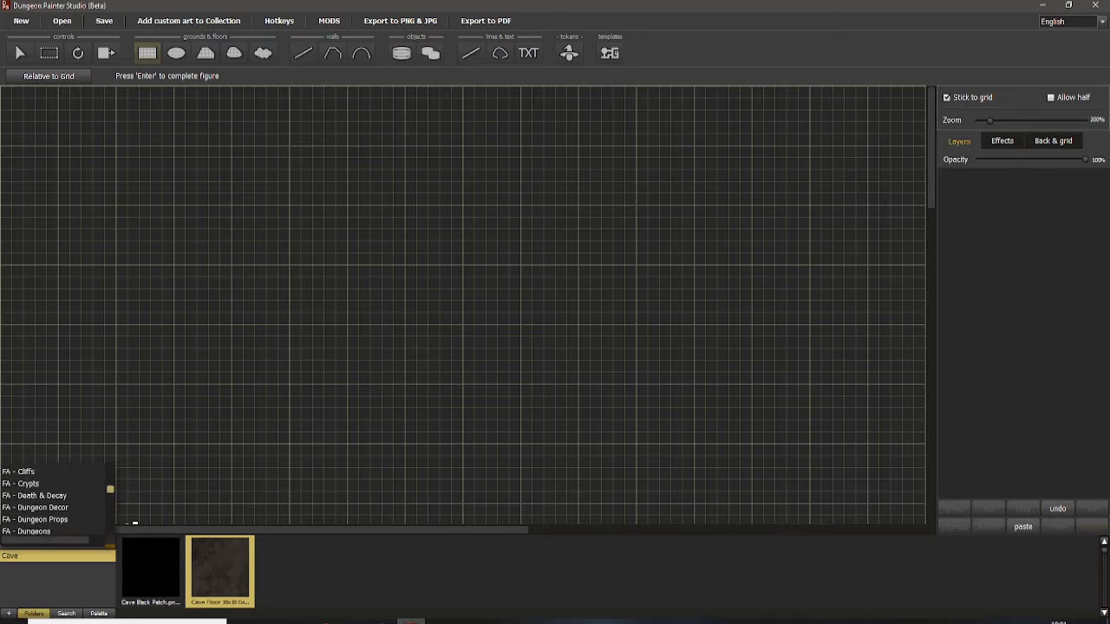
pyautogui.scroll(4, 134, 523)
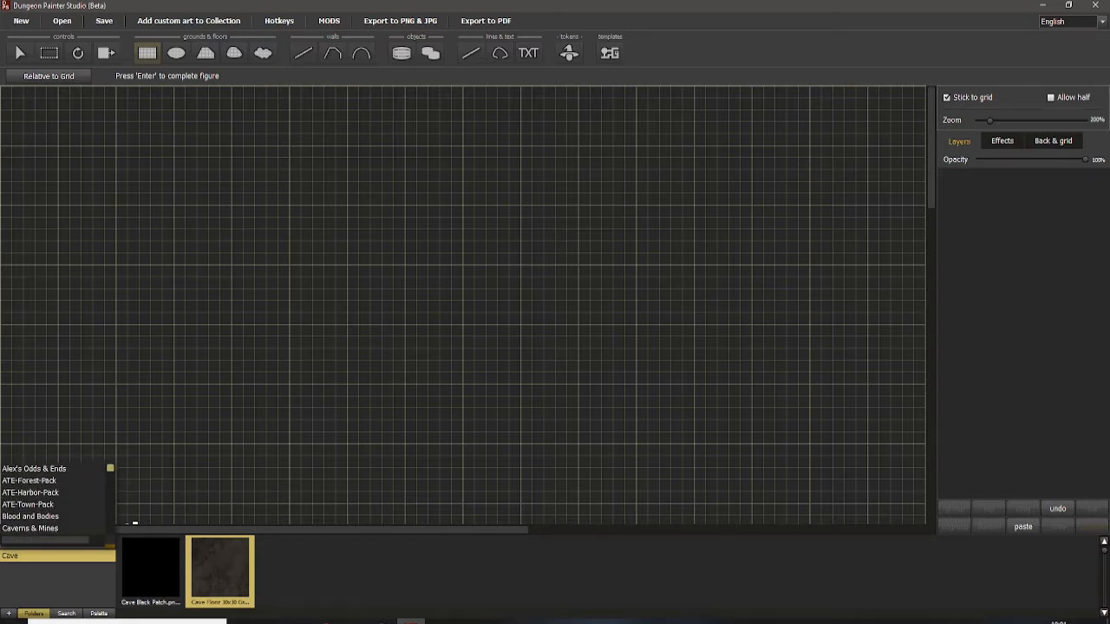
pyautogui.scroll(-6, 135, 523)
pyautogui.scroll(2, 134, 523)
pyautogui.scroll(-1, 134, 524)
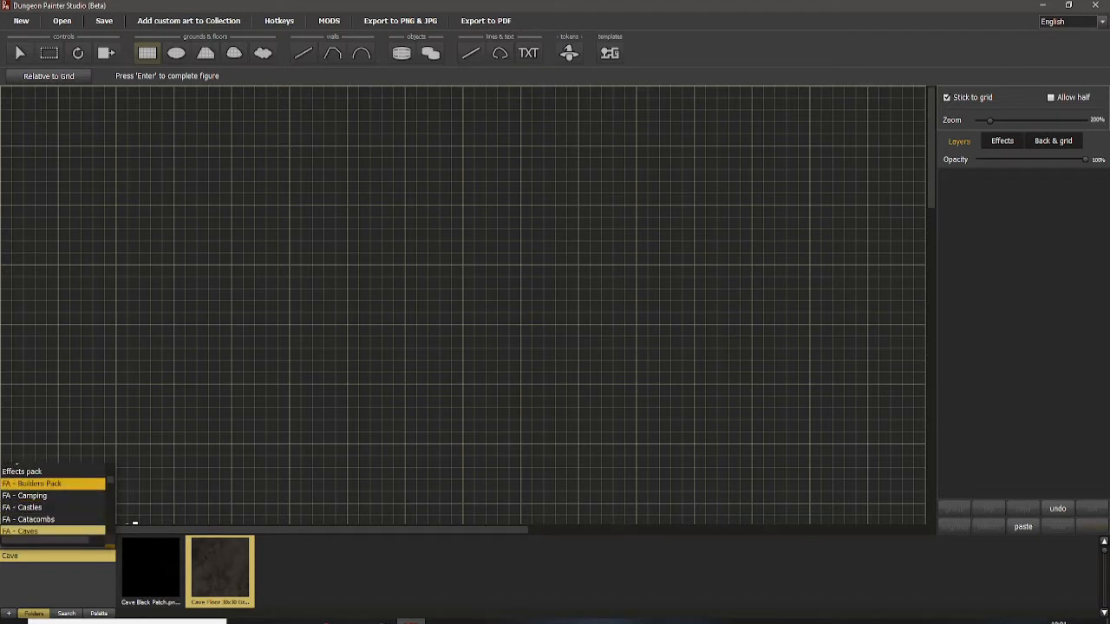
pyautogui.scroll(-1, 54, 508)
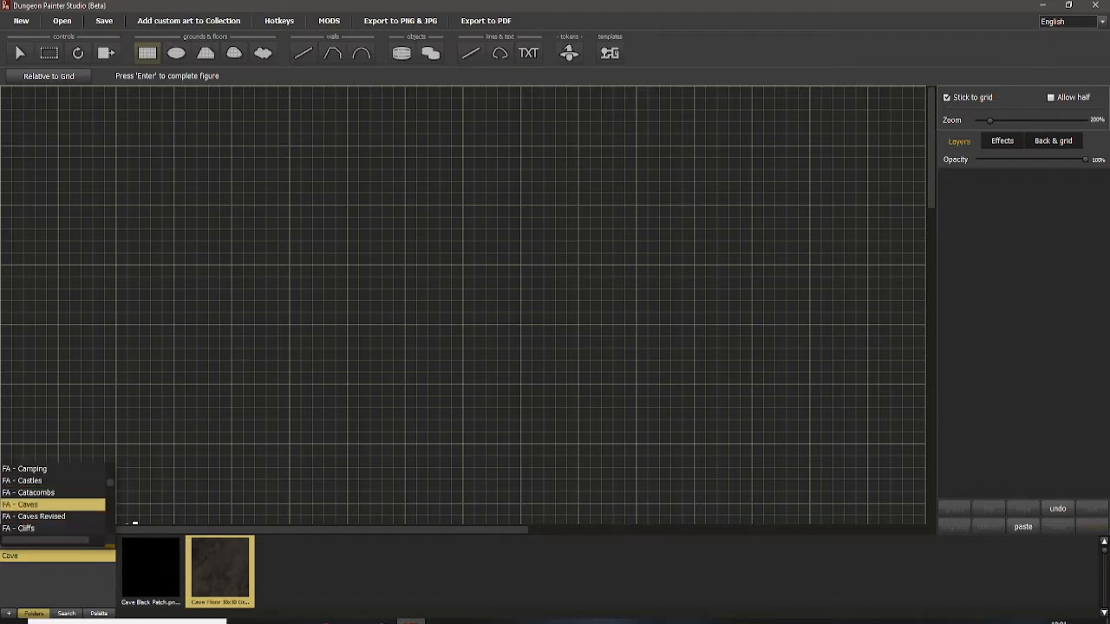
pyautogui.click(136, 540)
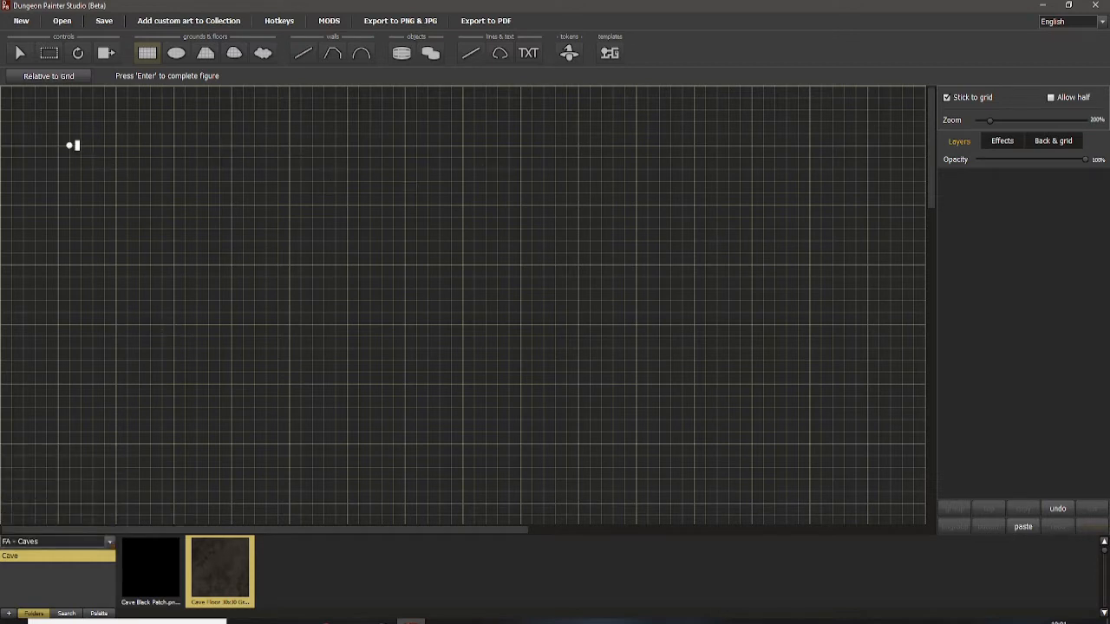
# Step: Draw a rectangular floor about 4 by 5 large grid squares with the Cave Floor texture and inspect it up close
pyautogui.moveTo(58, 145); pyautogui.dragTo(290, 442)
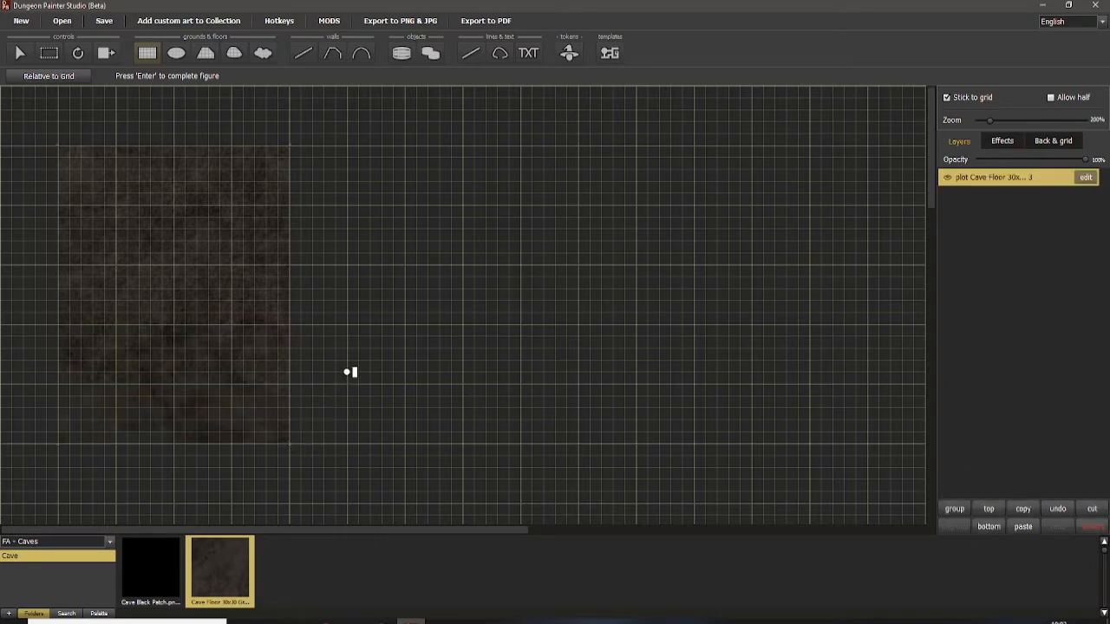
pyautogui.scroll(5, 265, 317)
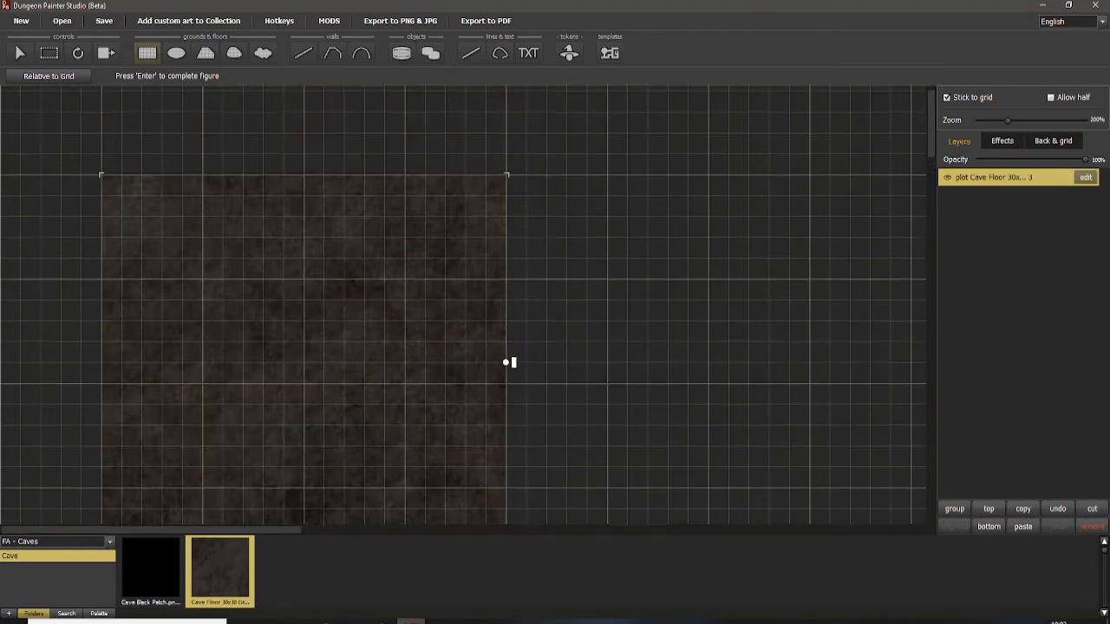
pyautogui.moveTo(505, 362); pyautogui.dragTo(525, 216)
pyautogui.moveTo(487, 299)
pyautogui.mouseDown()
pyautogui.moveTo(510, 180)
pyautogui.moveTo(528, 208)
pyautogui.moveTo(570, 375)
pyautogui.mouseUp()
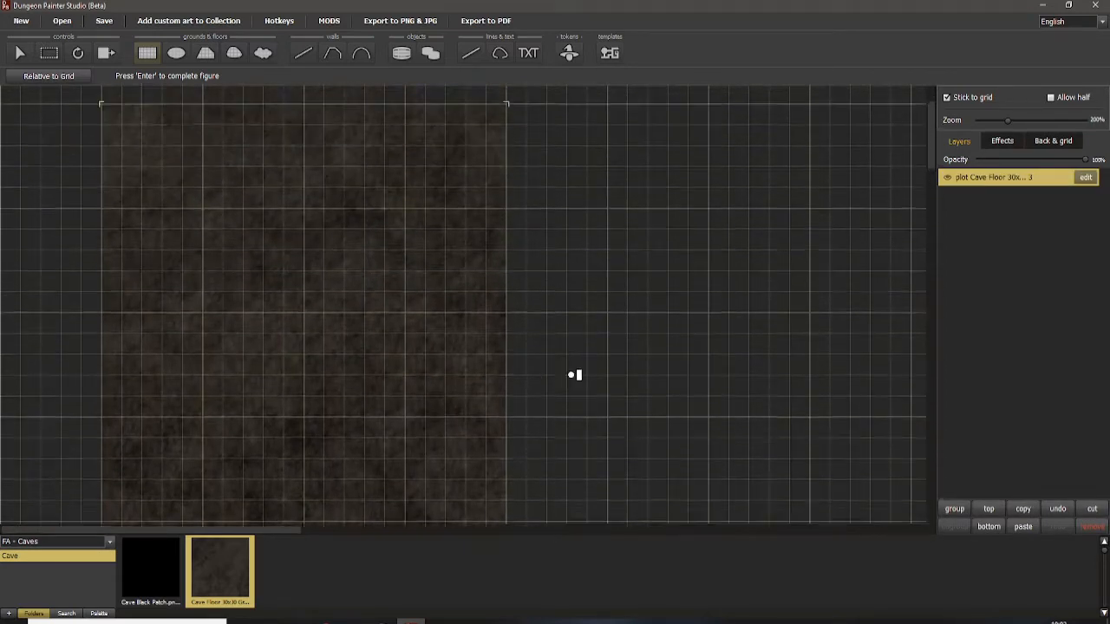
pyautogui.scroll(-5, 410, 240)
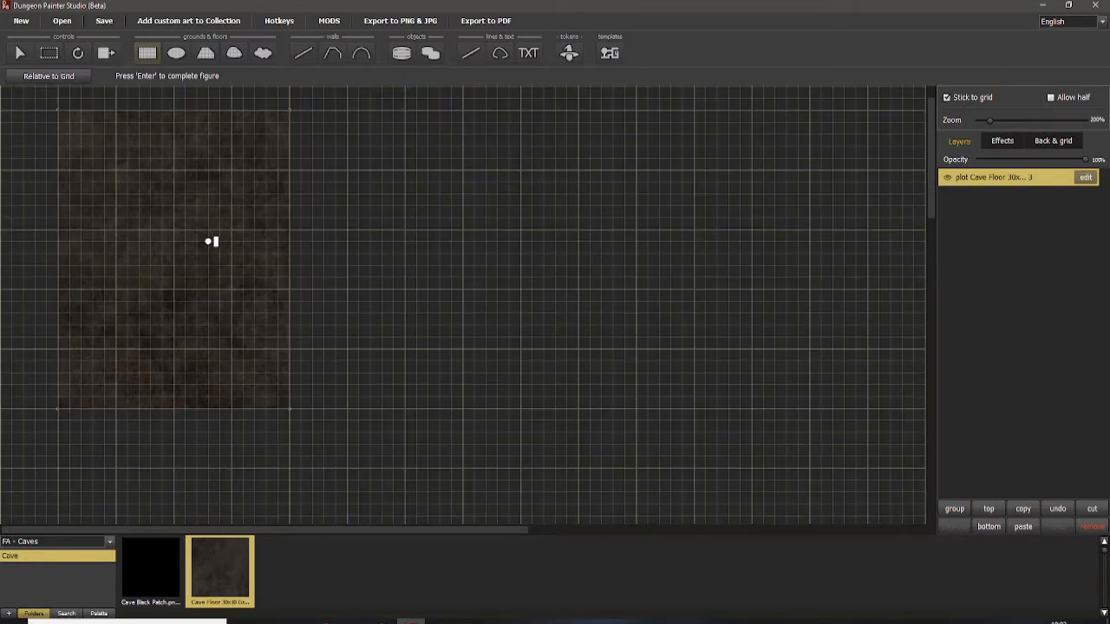
# Step: Inspect the Cave Floor texture across the drawn rectangle, both up close and from farther out
pyautogui.scroll(5, 146, 256)
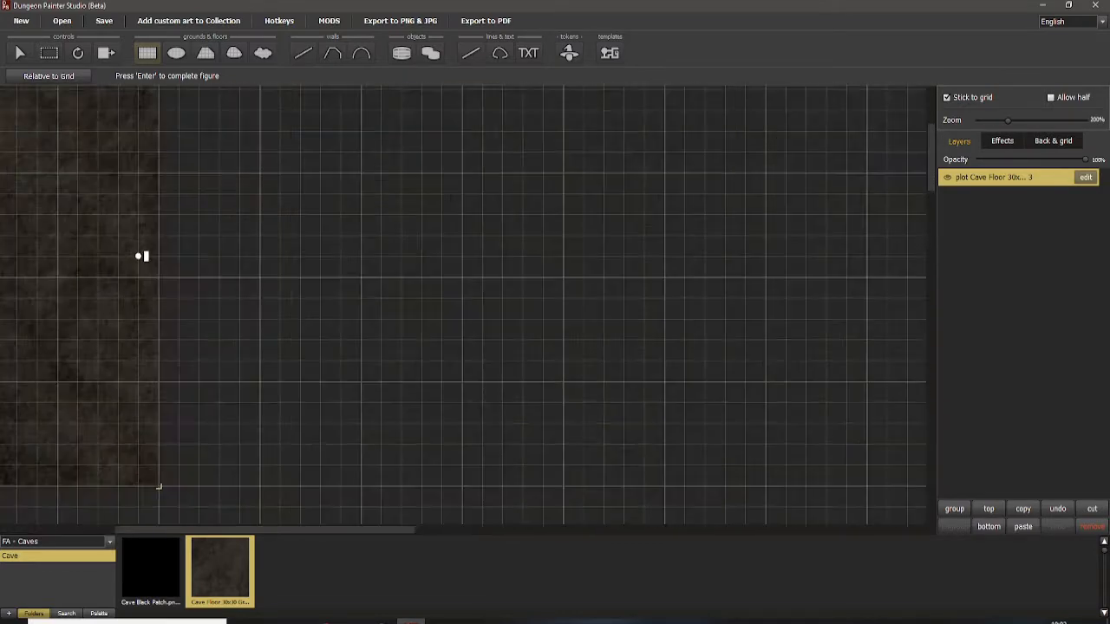
pyautogui.moveTo(141, 256); pyautogui.dragTo(537, 287)
pyautogui.scroll(-5, 339, 286)
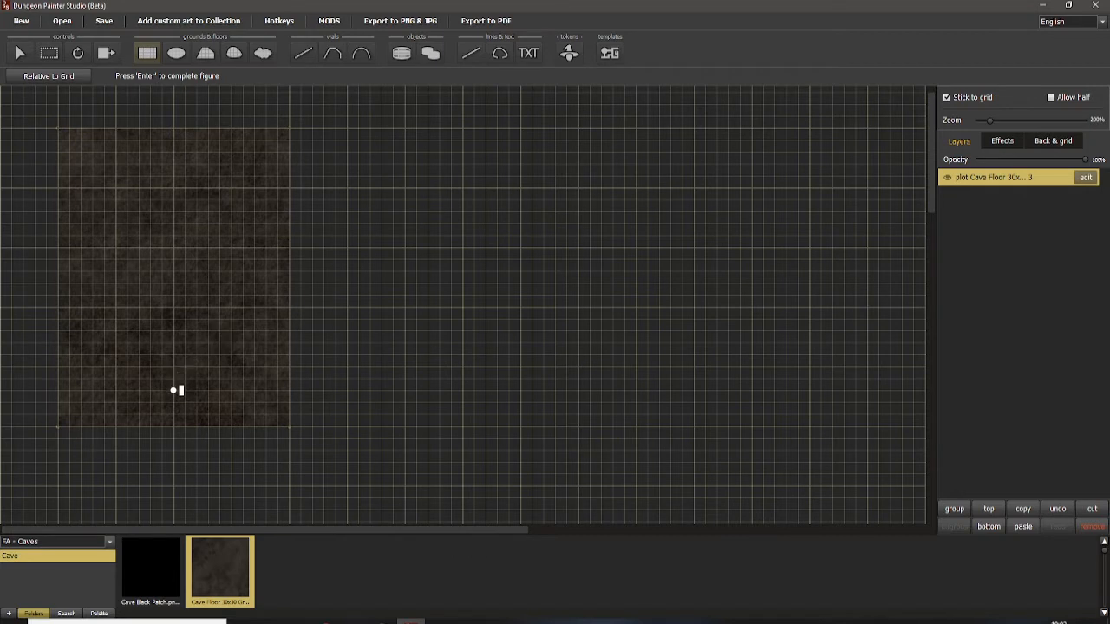
pyautogui.scroll(2, 444, 357)
pyautogui.moveTo(444, 356); pyautogui.dragTo(525, 365)
pyautogui.scroll(-2, 431, 293)
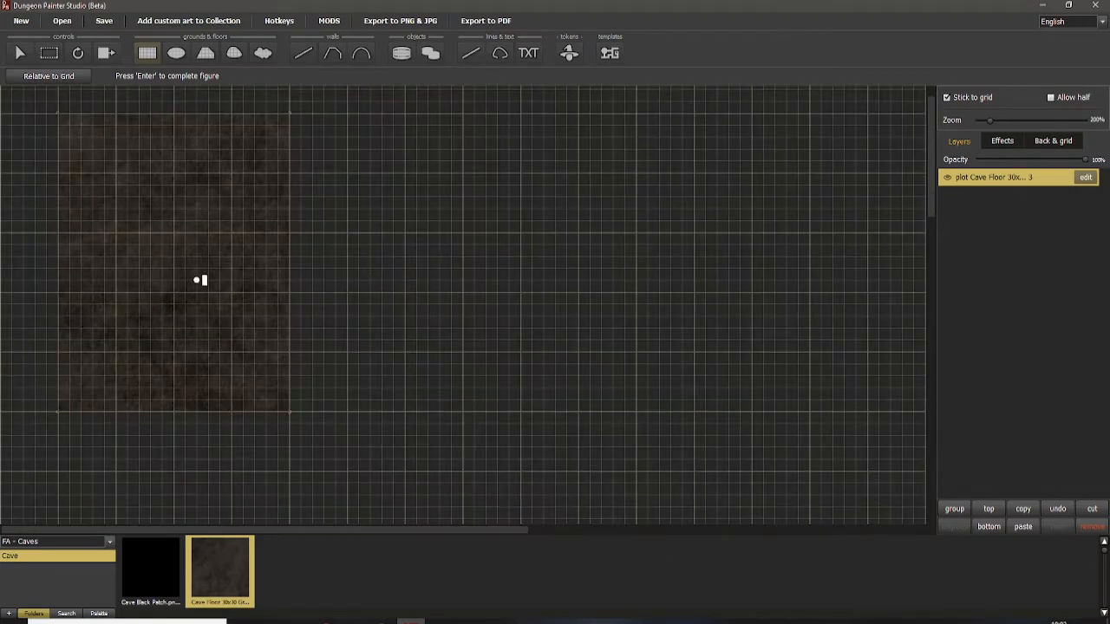
pyautogui.scroll(2, 109, 291)
pyautogui.moveTo(101, 282); pyautogui.dragTo(488, 308)
pyautogui.scroll(-3, 488, 307)
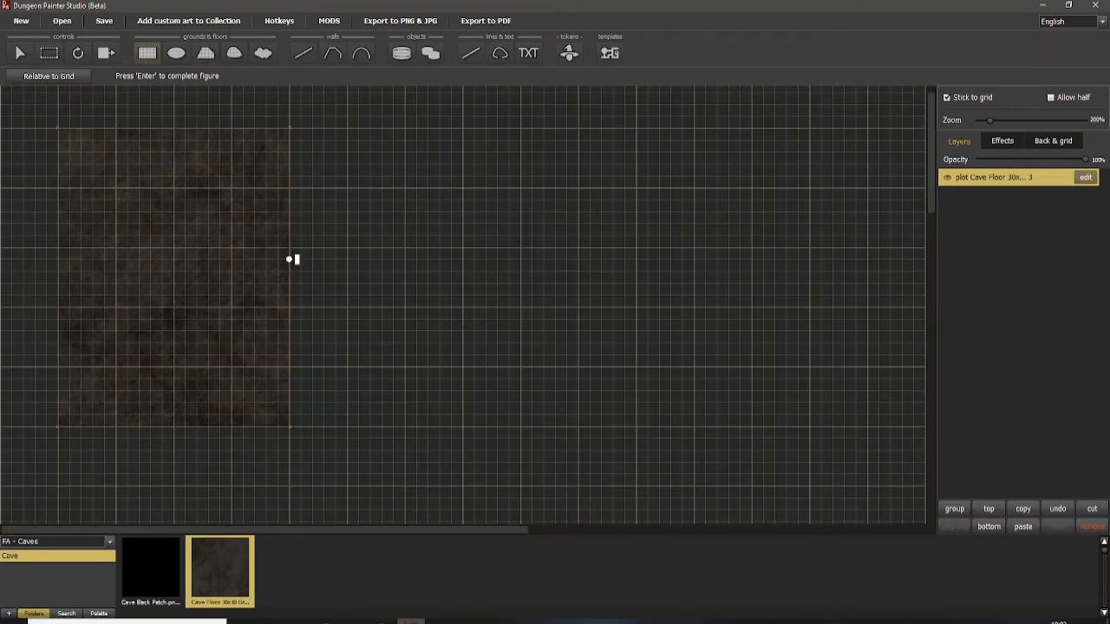
# Step: Switch to object placement, open the Straights category of FA - Caves, and preview a 3x3 straight wall piece over the floor
pyautogui.click(400, 52)
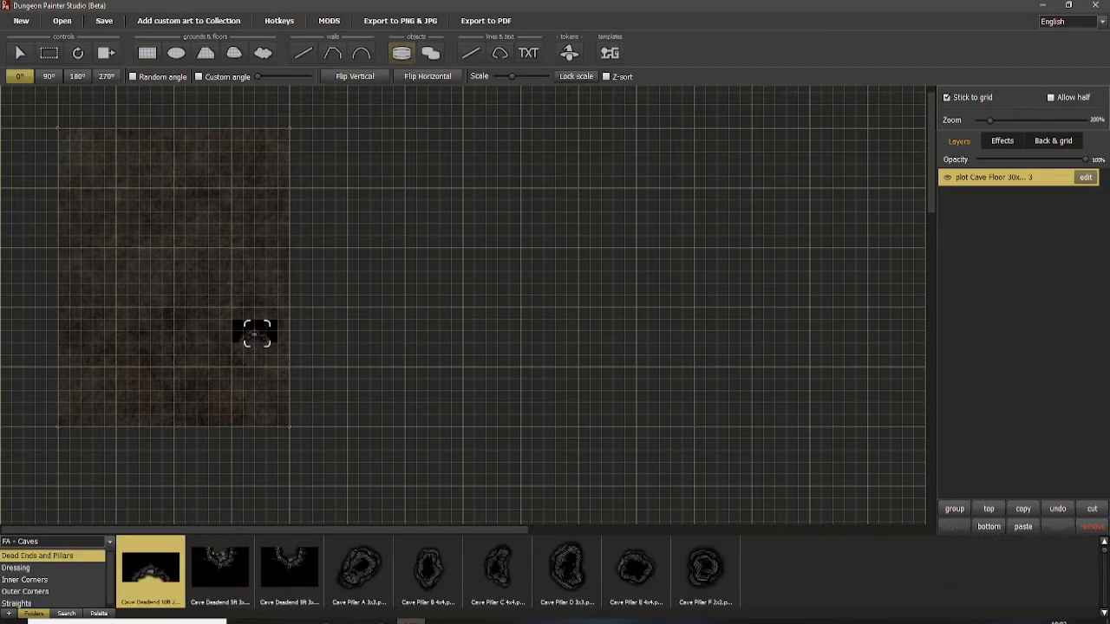
pyautogui.scroll(2, 217, 384)
pyautogui.scroll(5, 438, 329)
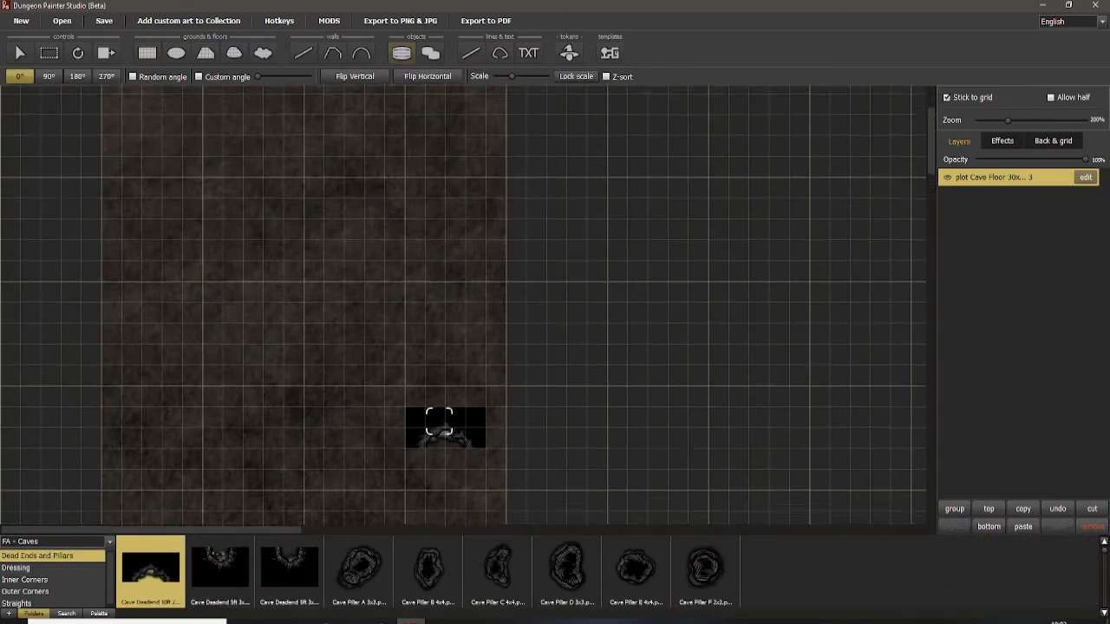
pyautogui.scroll(-4, 439, 346)
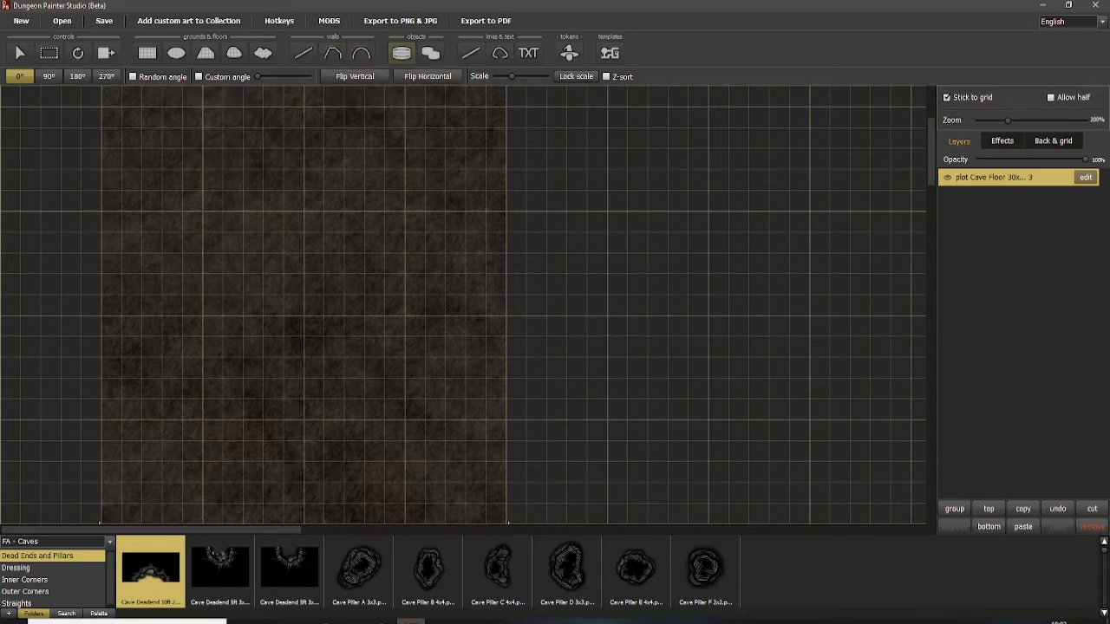
pyautogui.moveTo(399, 313); pyautogui.dragTo(424, 340)
pyautogui.moveTo(440, 466); pyautogui.dragTo(459, 401)
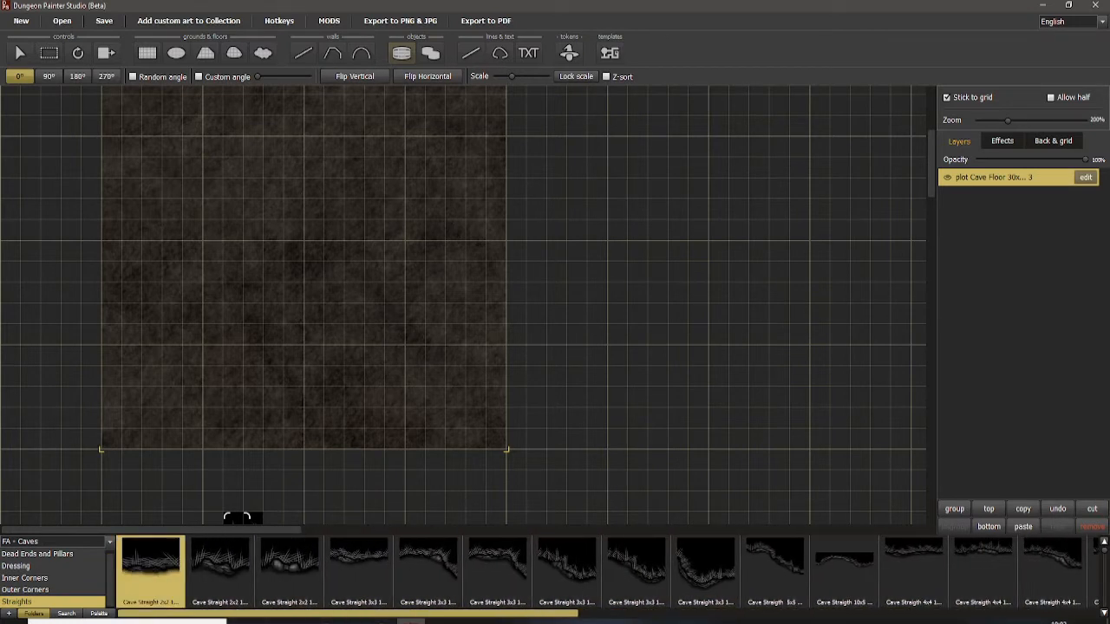
pyautogui.moveTo(294, 613)
pyautogui.mouseDown()
pyautogui.moveTo(813, 614)
pyautogui.moveTo(293, 614)
pyautogui.mouseUp()
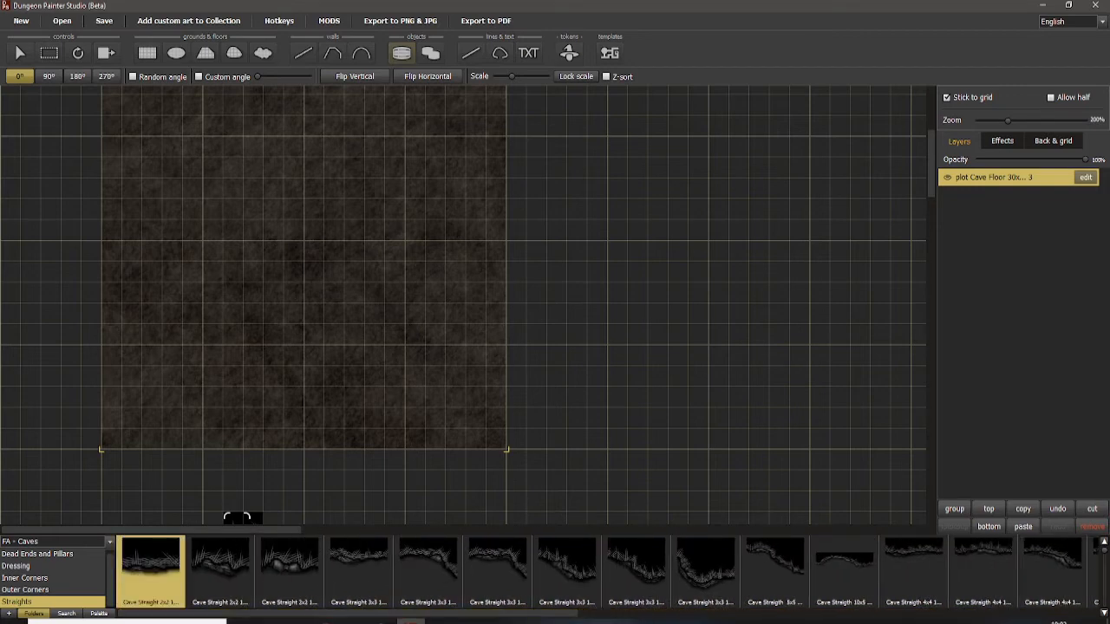
pyautogui.click(359, 568)
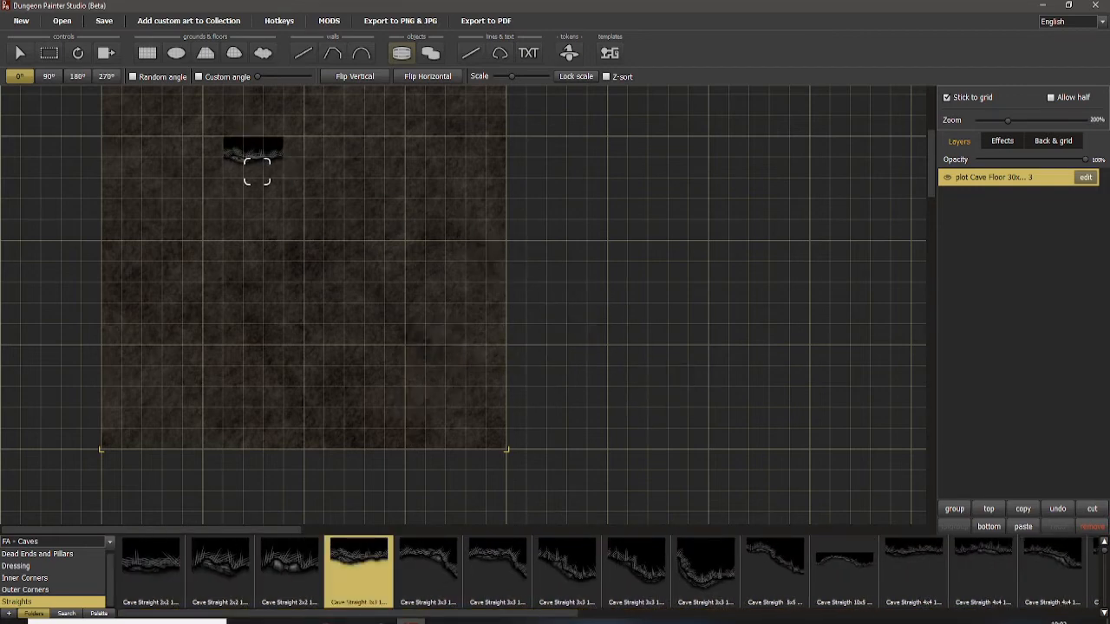
pyautogui.moveTo(399, 257); pyautogui.dragTo(419, 282)
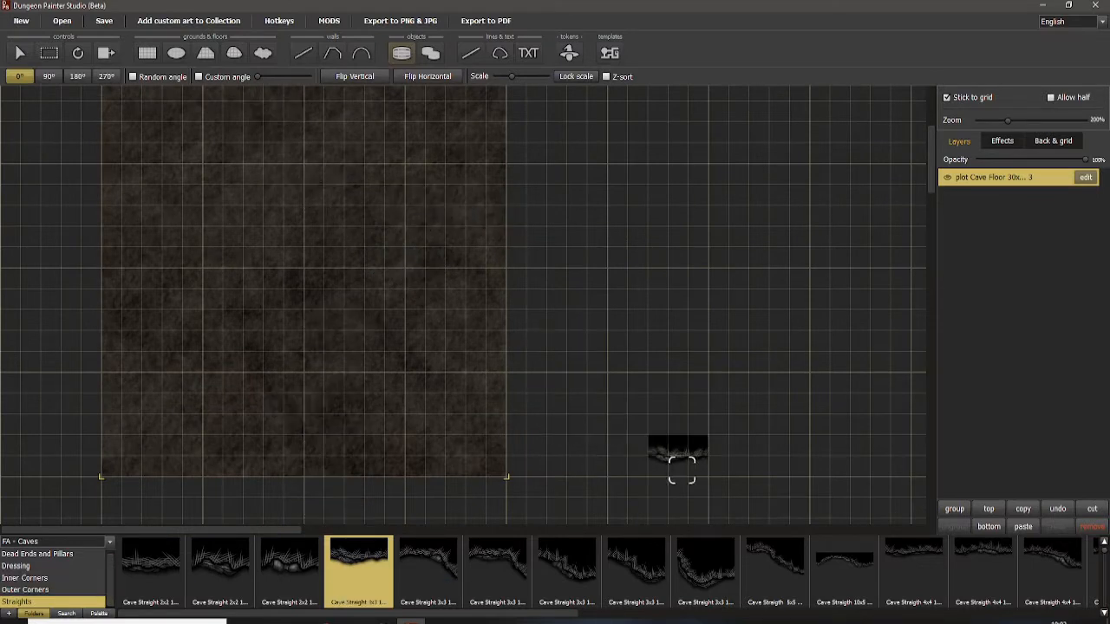
pyautogui.moveTo(480, 365); pyautogui.dragTo(500, 308)
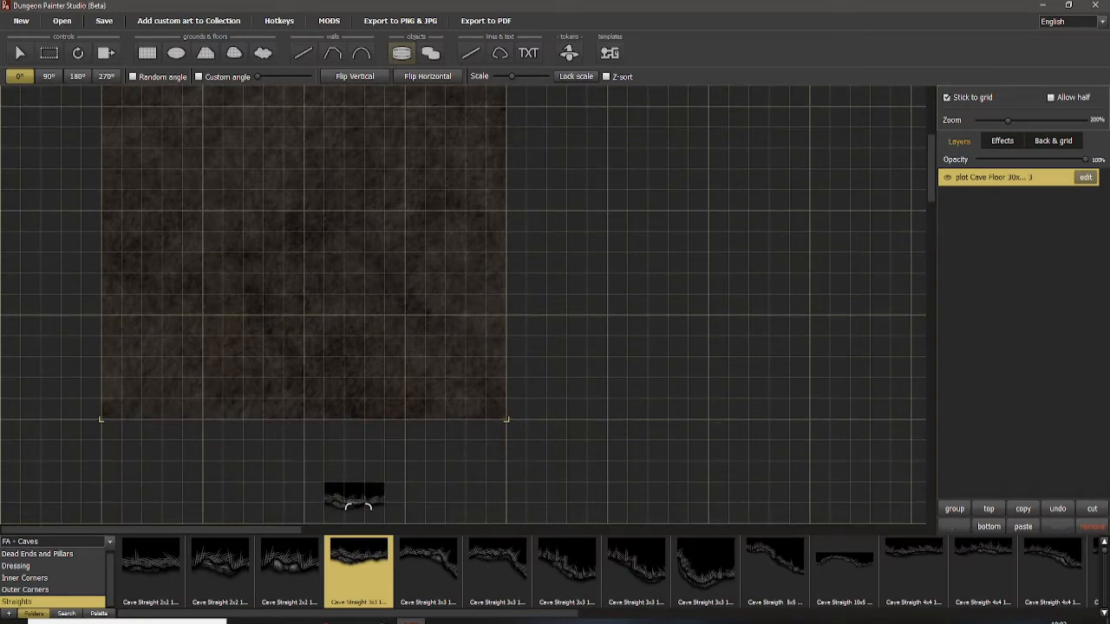
# Step: Place the 5x5 Cave Straight wall piece, rotated 180°, near the lower-left corner of the floor
pyautogui.click(774, 568)
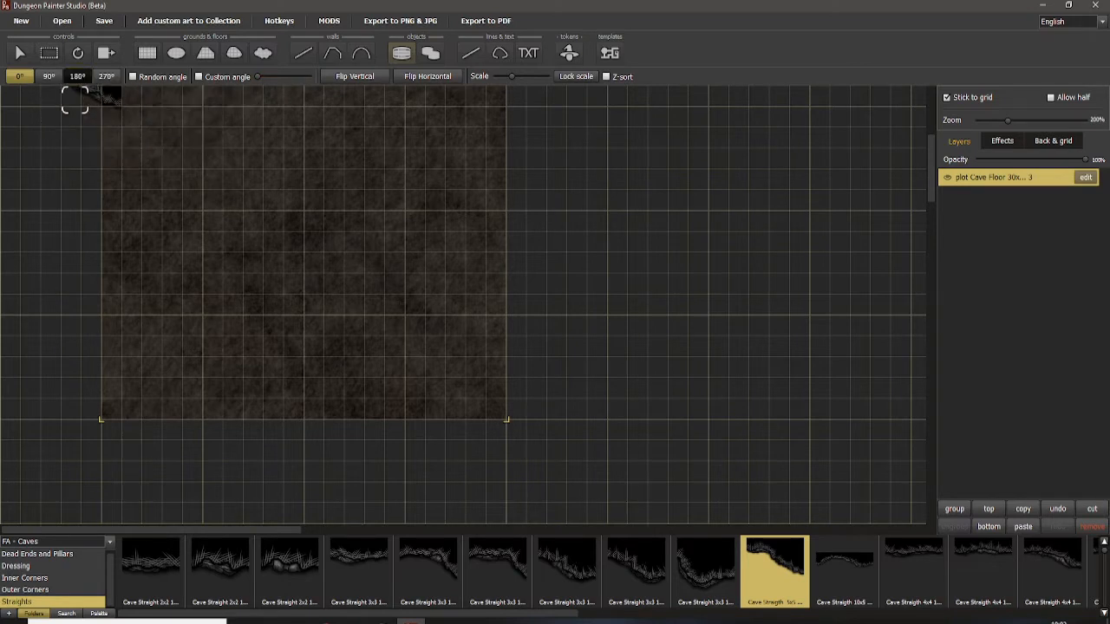
pyautogui.click(77, 77)
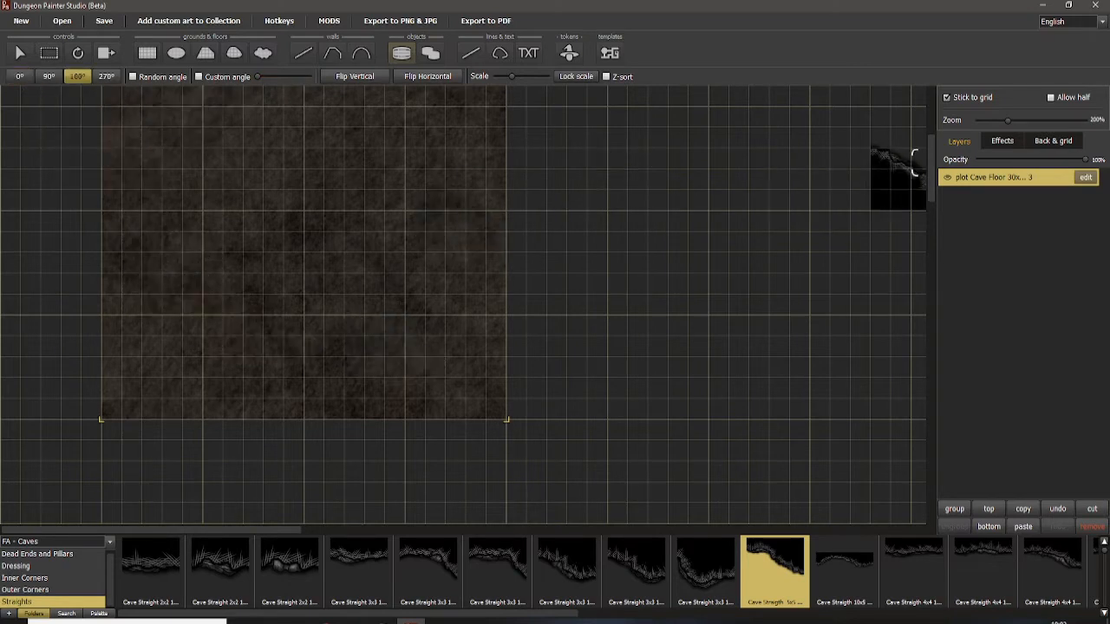
pyautogui.moveTo(376, 370); pyautogui.dragTo(479, 385)
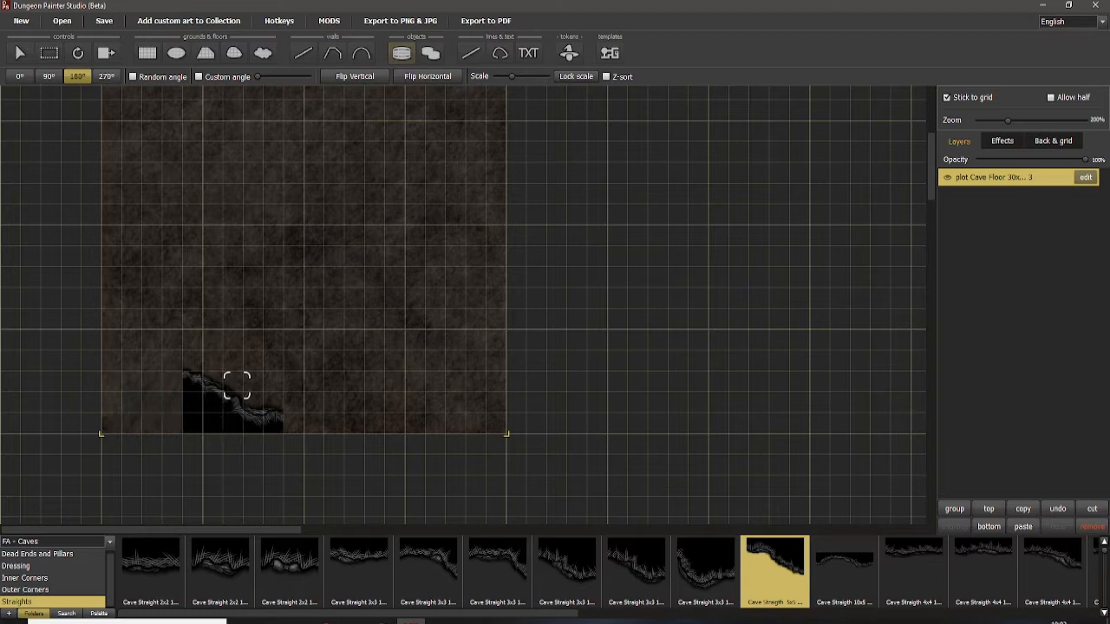
pyautogui.click(217, 364)
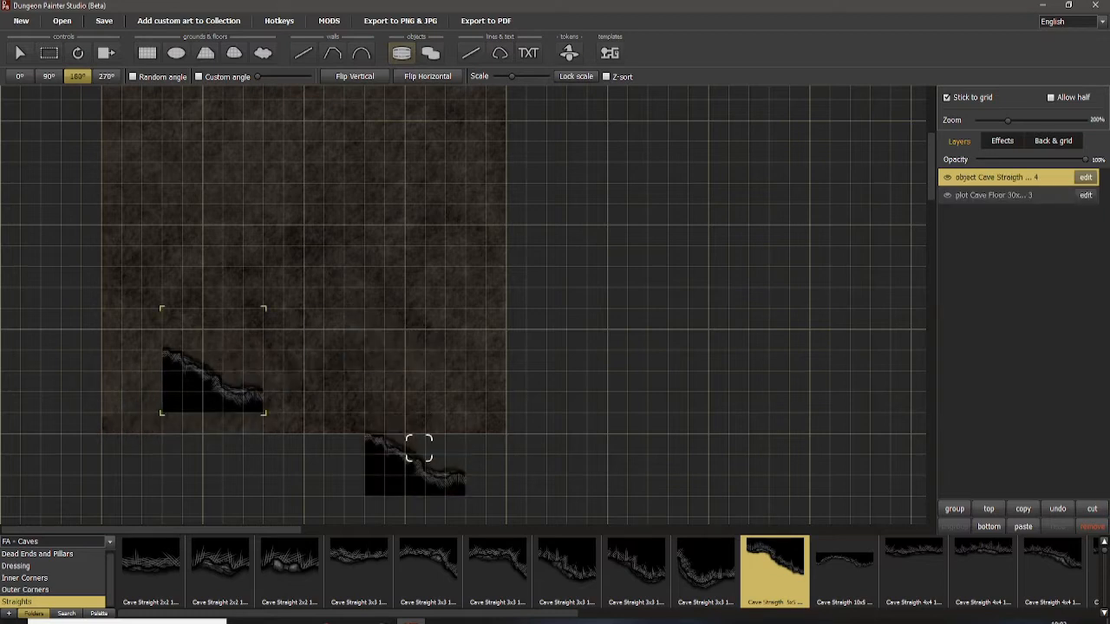
# Step: Place the curved 3x3 Cave Straight piece, rotated 180° and flipped horizontally, near the floor's lower edge to the right of the first wall
pyautogui.click(289, 568)
pyautogui.click(705, 568)
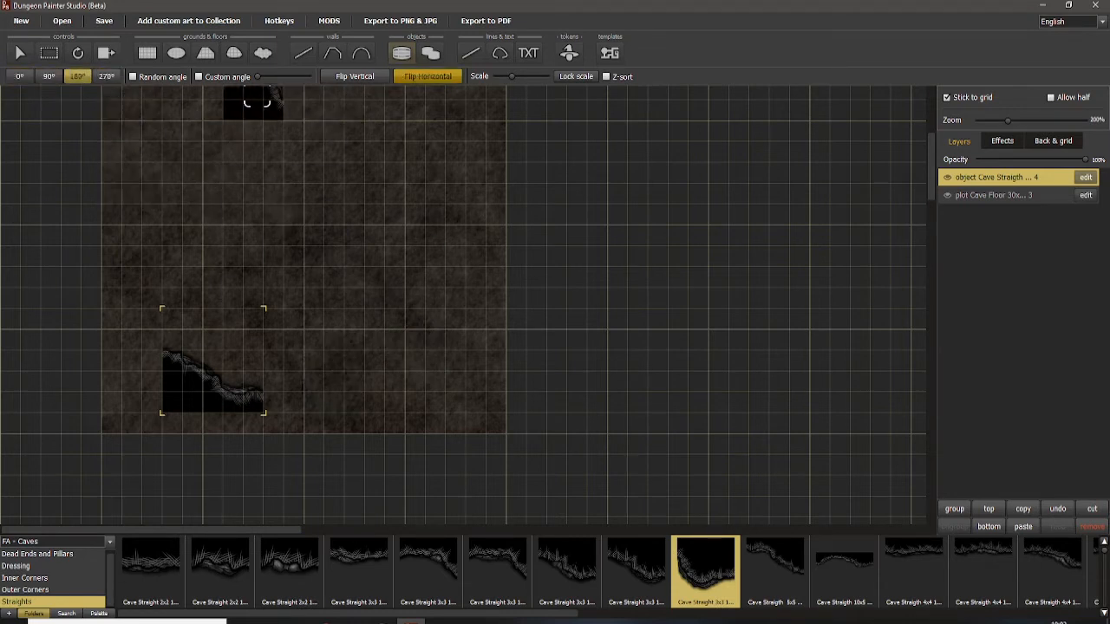
pyautogui.click(374, 381)
# Step: Place a 3x3 outer corner piece, rotated 270°, at the right end of the 5x5 wall piece
pyautogui.moveTo(329, 614); pyautogui.dragTo(422, 614)
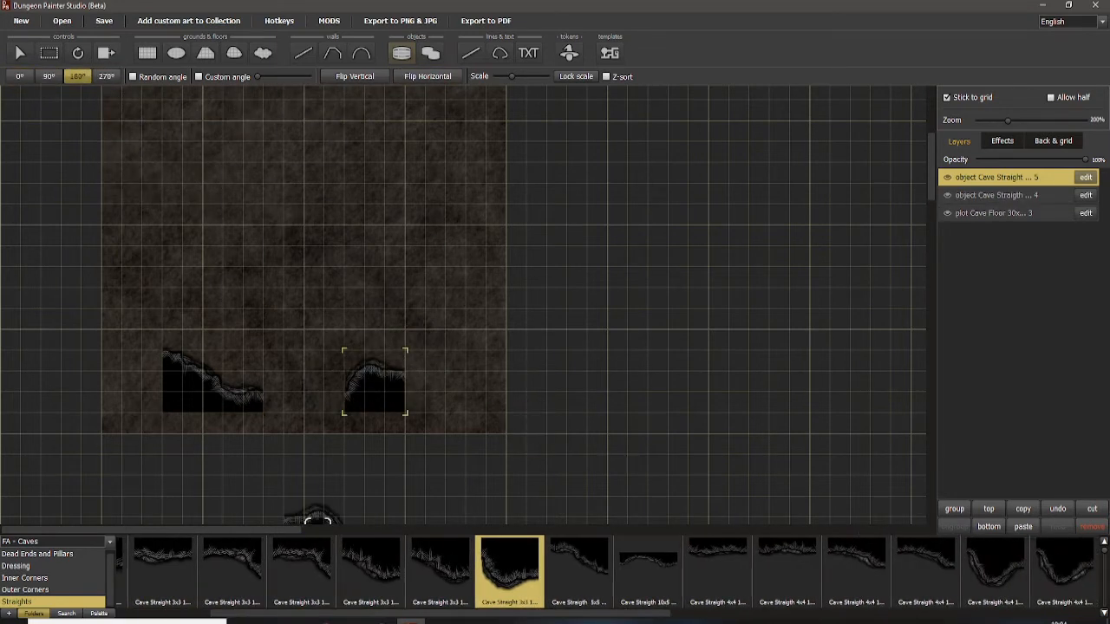
pyautogui.click(995, 567)
pyautogui.click(24, 578)
pyautogui.click(24, 589)
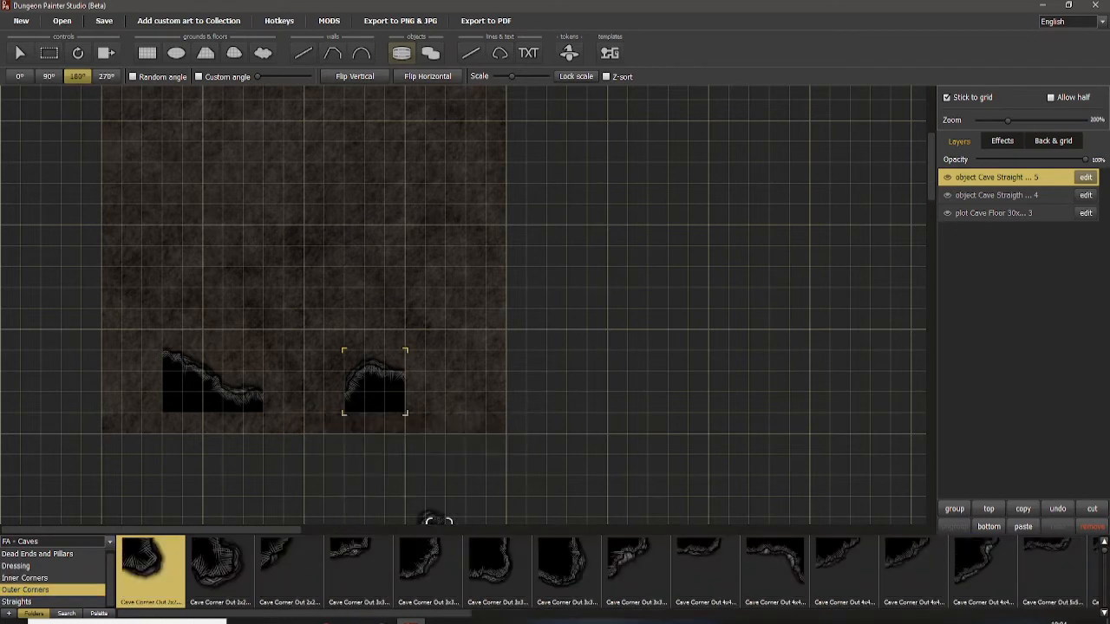
pyautogui.click(496, 569)
pyautogui.click(106, 76)
pyautogui.click(295, 404)
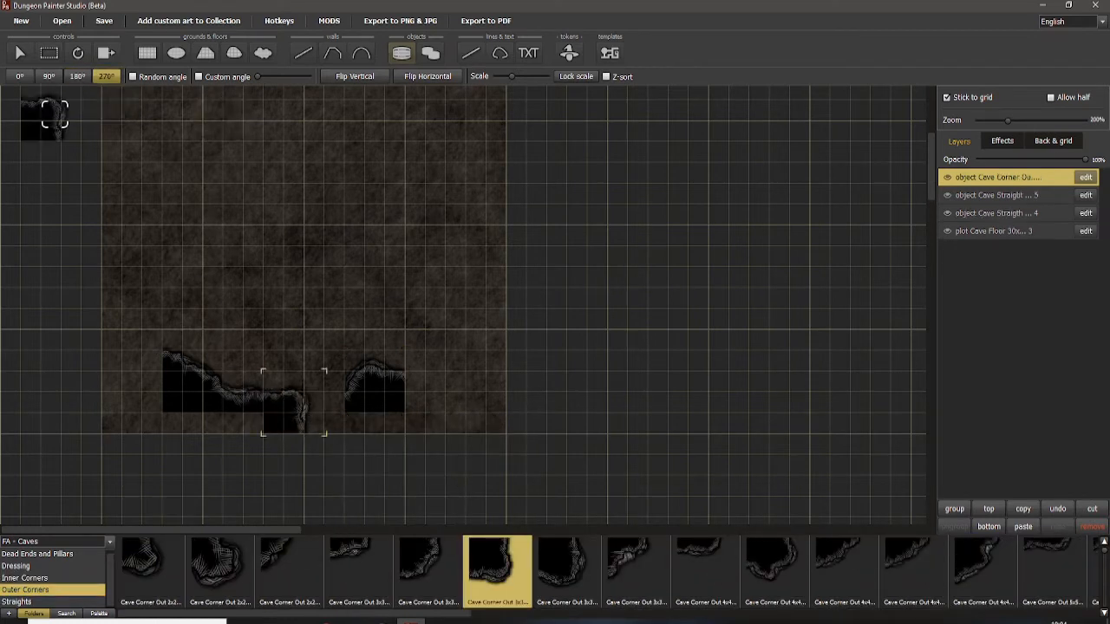
# Step: Widen the entrance gap by moving the 5x5 wall and its corner one small square left and the curved 3x3 piece one square right
pyautogui.click(19, 53)
pyautogui.moveTo(199, 392); pyautogui.dragTo(170, 391)
pyautogui.moveTo(284, 412); pyautogui.dragTo(264, 412)
pyautogui.moveTo(375, 386); pyautogui.dragTo(395, 386)
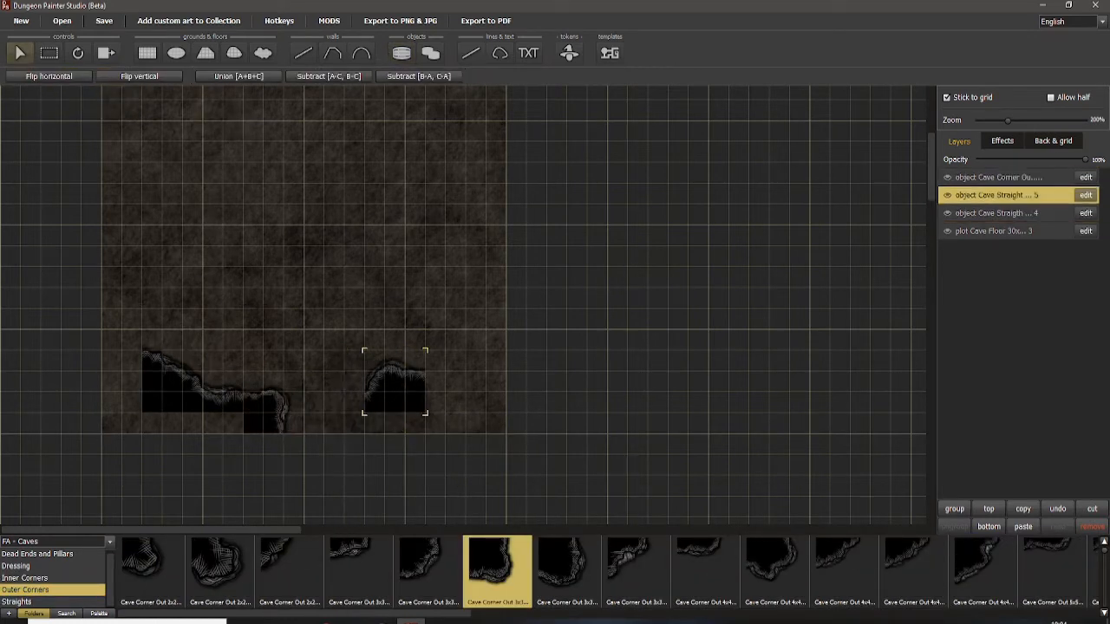
# Step: Place a 3x3 outer corner, rotated 180°, at the left end of the curved wall piece to frame the entrance
pyautogui.click(151, 565)
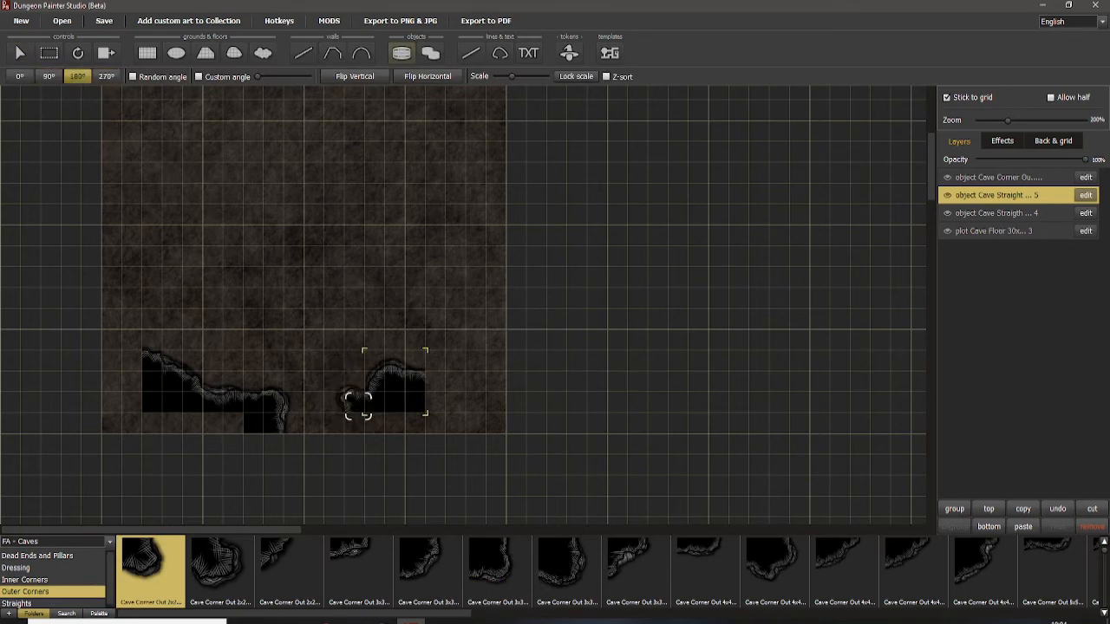
pyautogui.click(497, 570)
pyautogui.click(336, 404)
# Step: Continue the cave wall up the floor's right side with straight pieces, using inner corner pieces at its lower and upper ends
pyautogui.scroll(3, 443, 248)
pyautogui.click(775, 570)
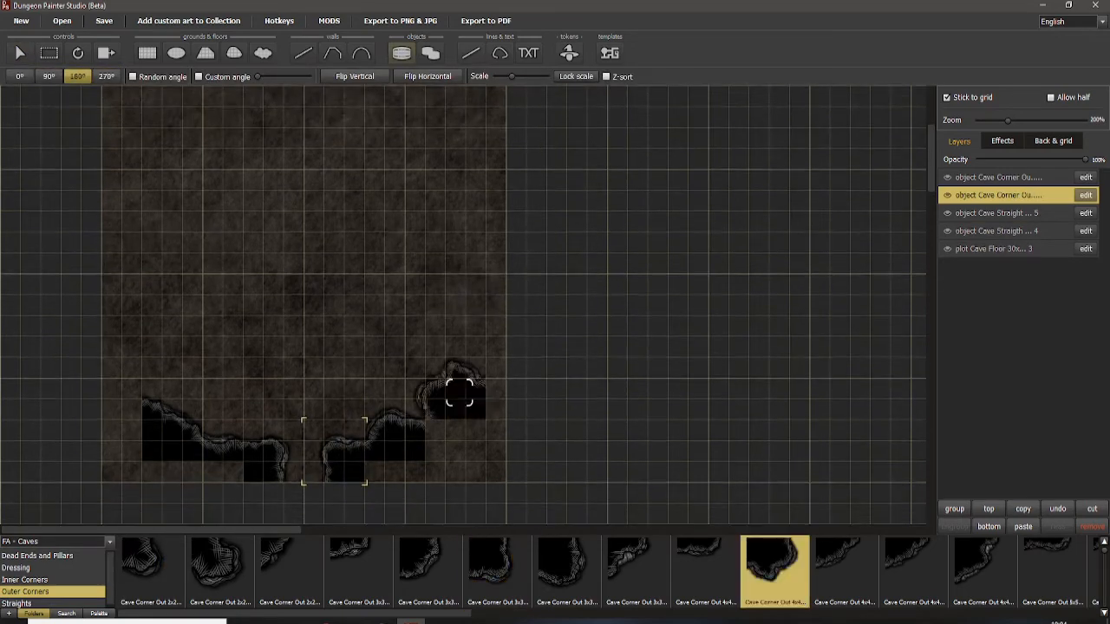
pyautogui.click(26, 580)
pyautogui.click(220, 570)
pyautogui.click(106, 76)
pyautogui.click(48, 76)
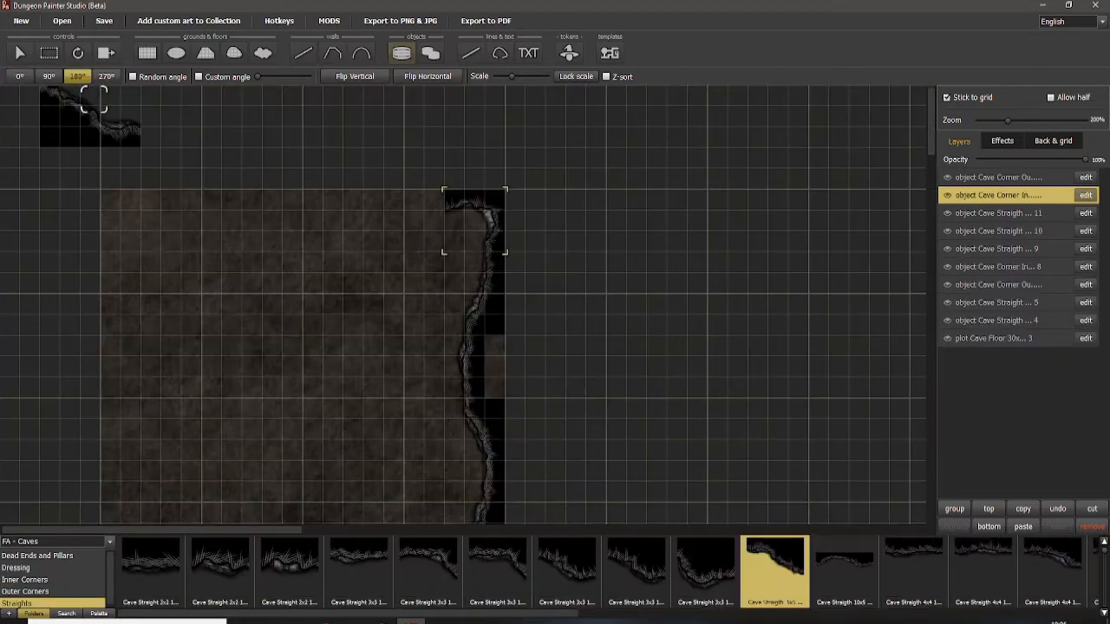
# Step: Extend the wall along the floor's upper edge with the 5x5 straight piece at 0°, flipped horizontally, followed by a 4x4 straight piece
pyautogui.click(48, 76)
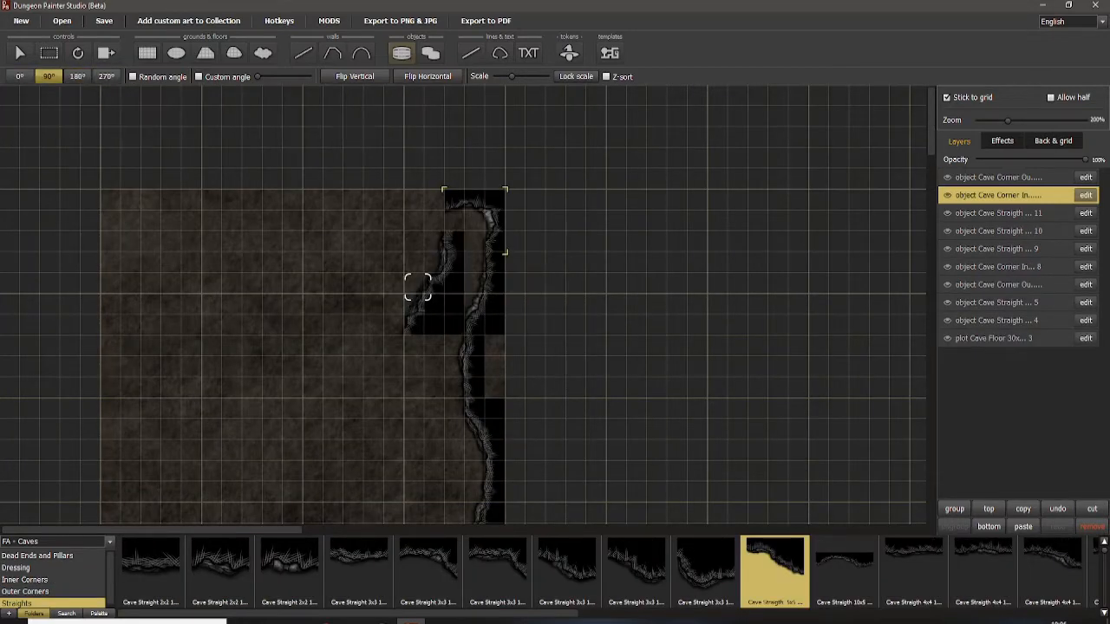
pyautogui.click(427, 570)
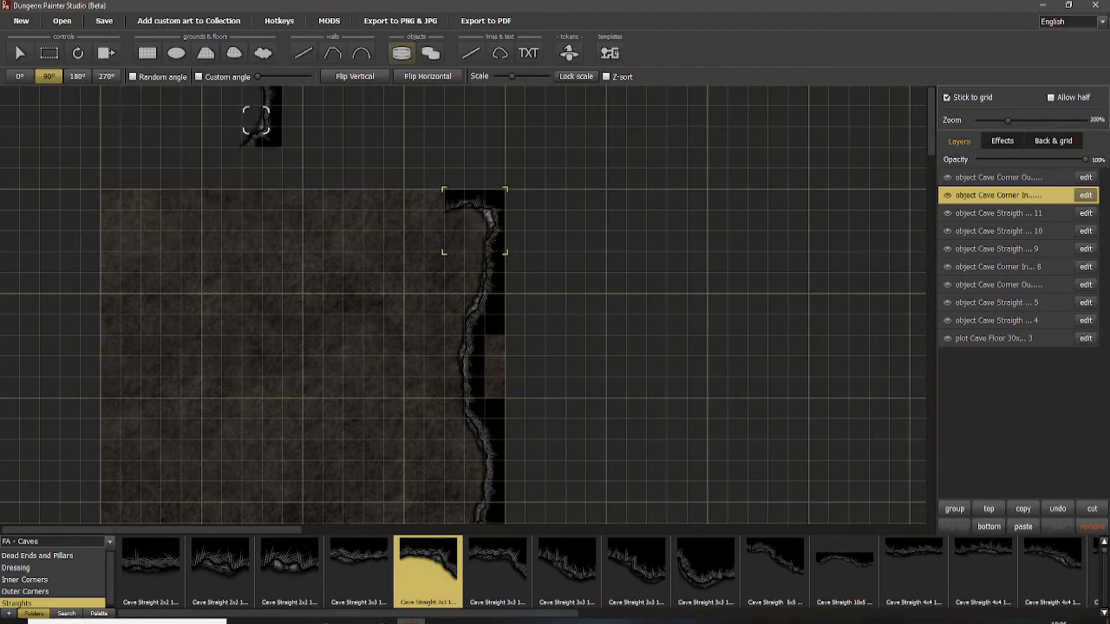
pyautogui.click(774, 569)
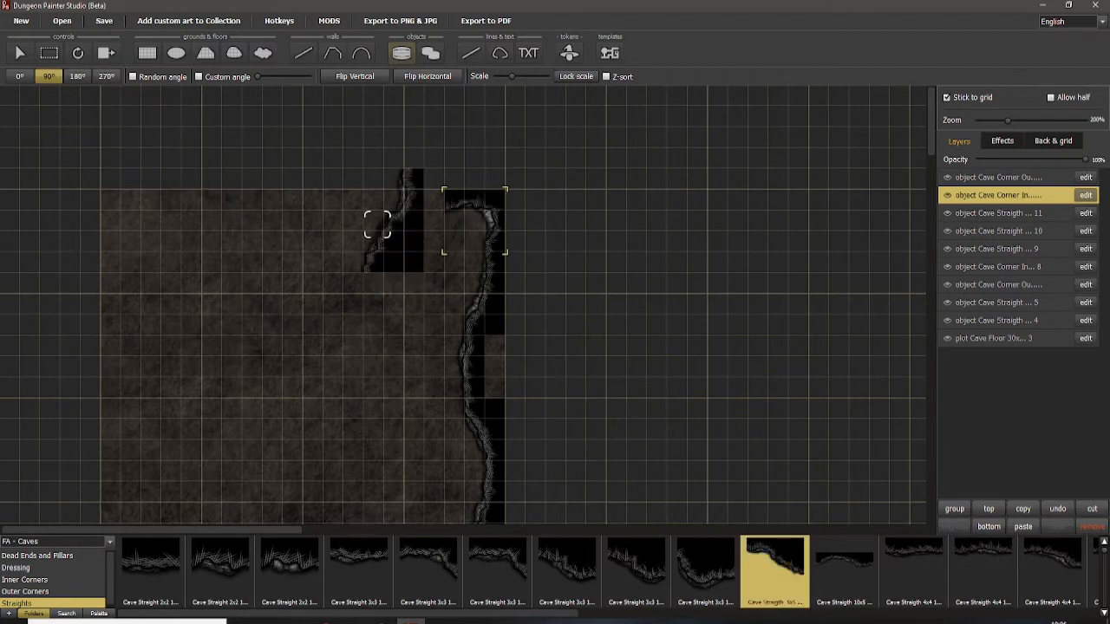
pyautogui.click(106, 77)
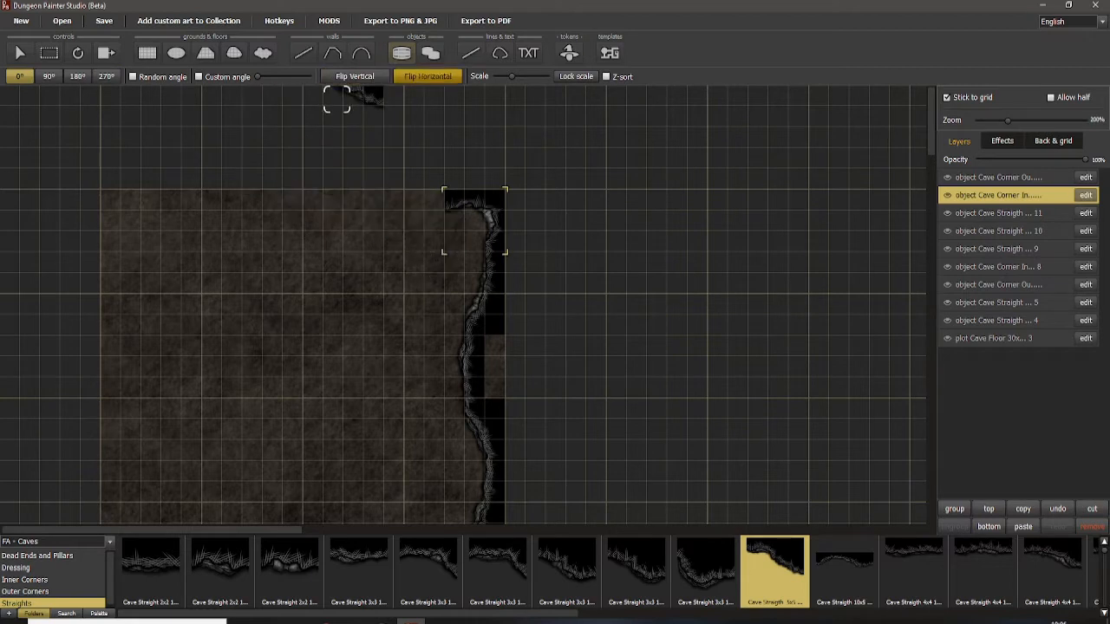
pyautogui.click(396, 243)
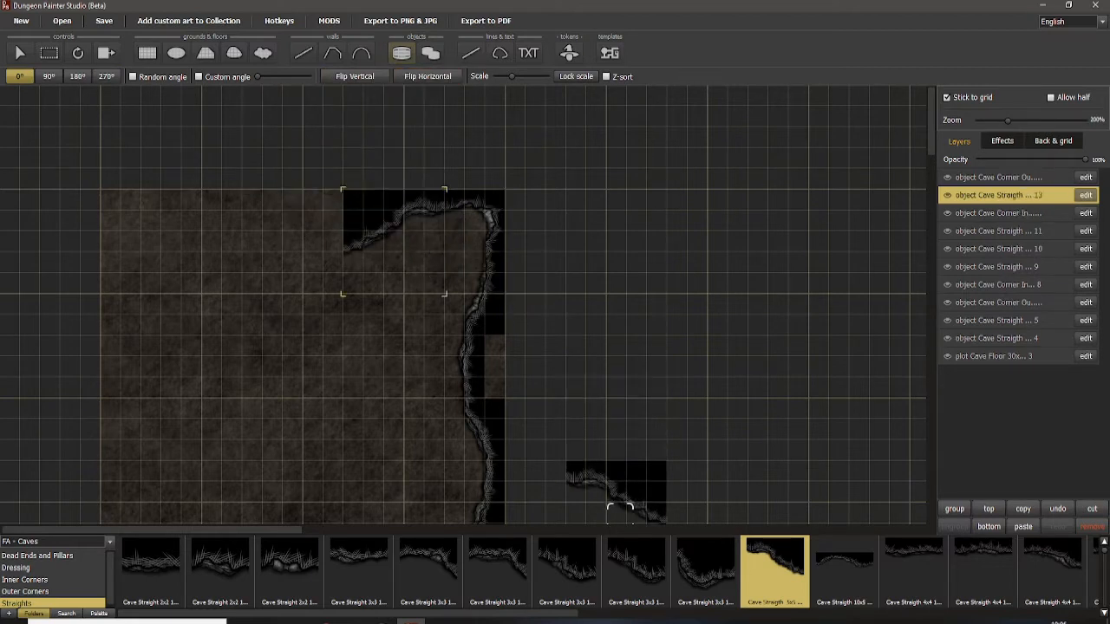
pyautogui.moveTo(542, 613); pyautogui.dragTo(784, 613)
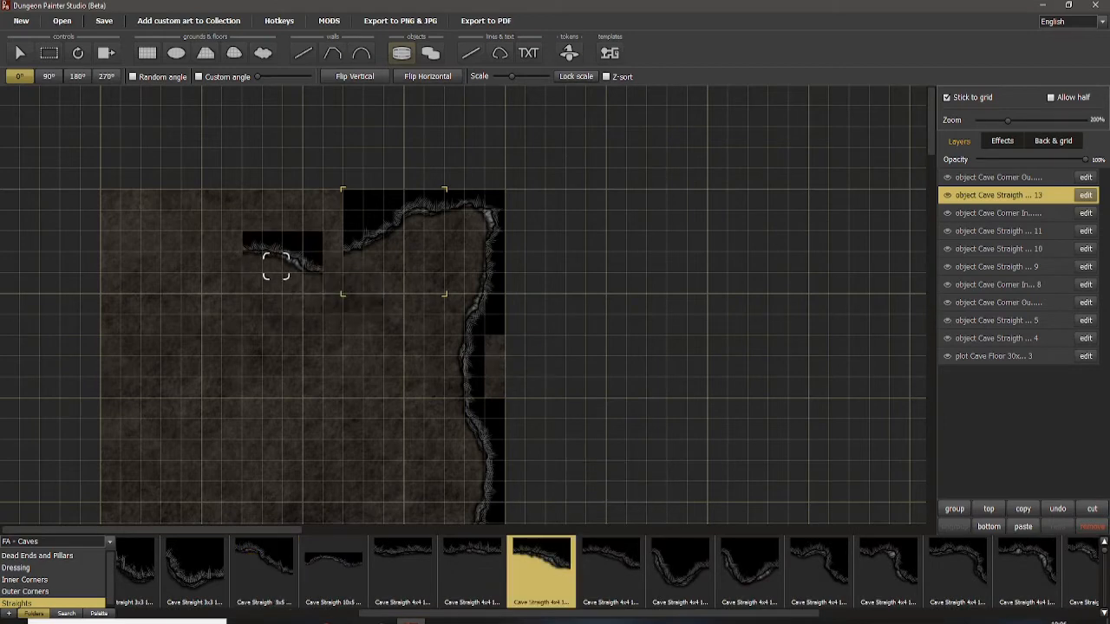
pyautogui.click(296, 246)
# Step: Place a 4x4 straight wall piece, rotated 270°, above the left end of the lower cave wall
pyautogui.scroll(-5, 376, 327)
pyautogui.scroll(4, 436, 297)
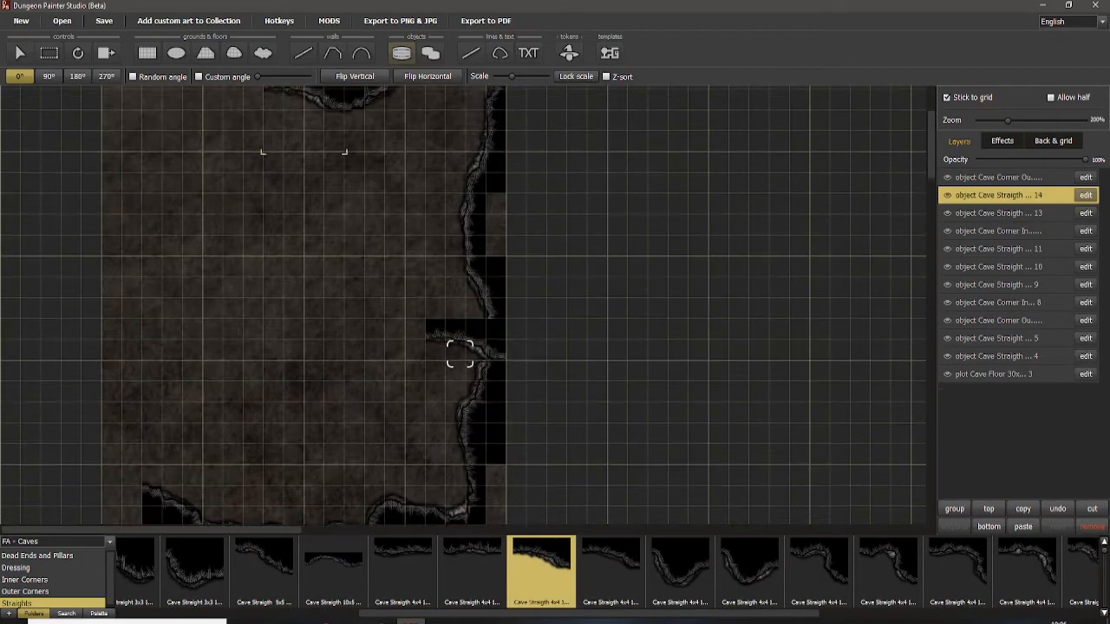
pyautogui.scroll(-4, 468, 304)
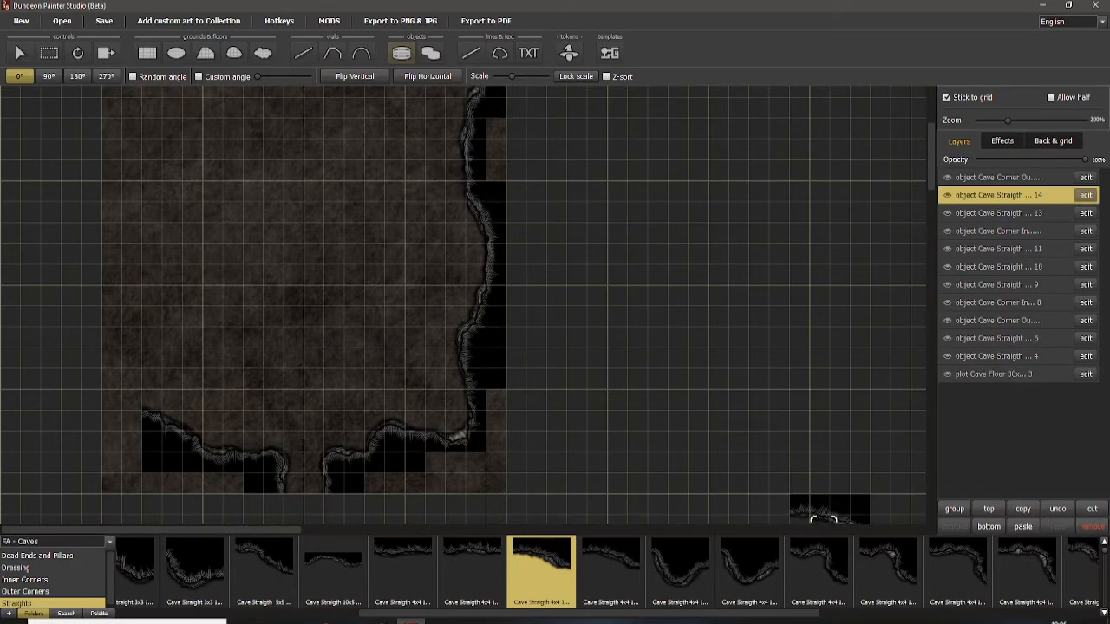
pyautogui.click(819, 568)
pyautogui.scroll(2, 238, 381)
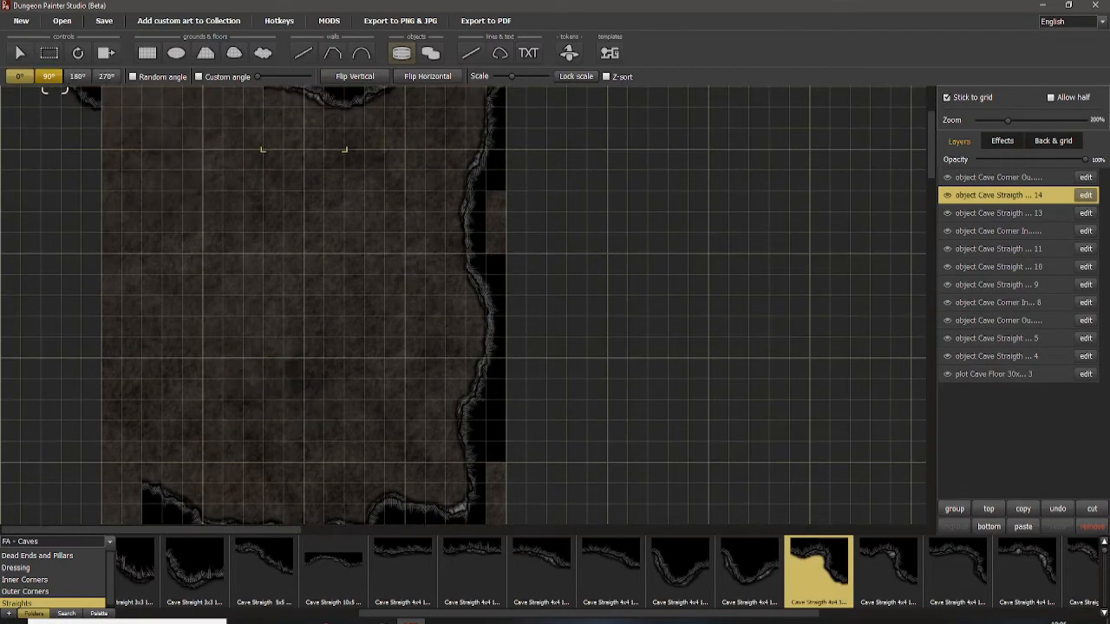
pyautogui.click(49, 76)
pyautogui.click(106, 76)
pyautogui.click(106, 76)
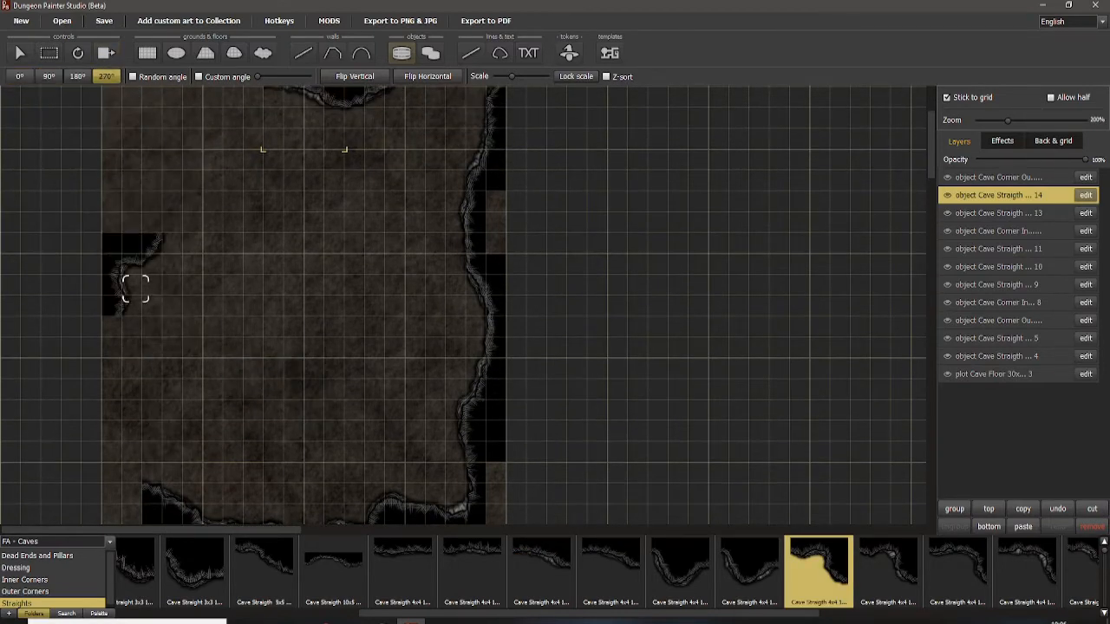
pyautogui.scroll(-3, 156, 455)
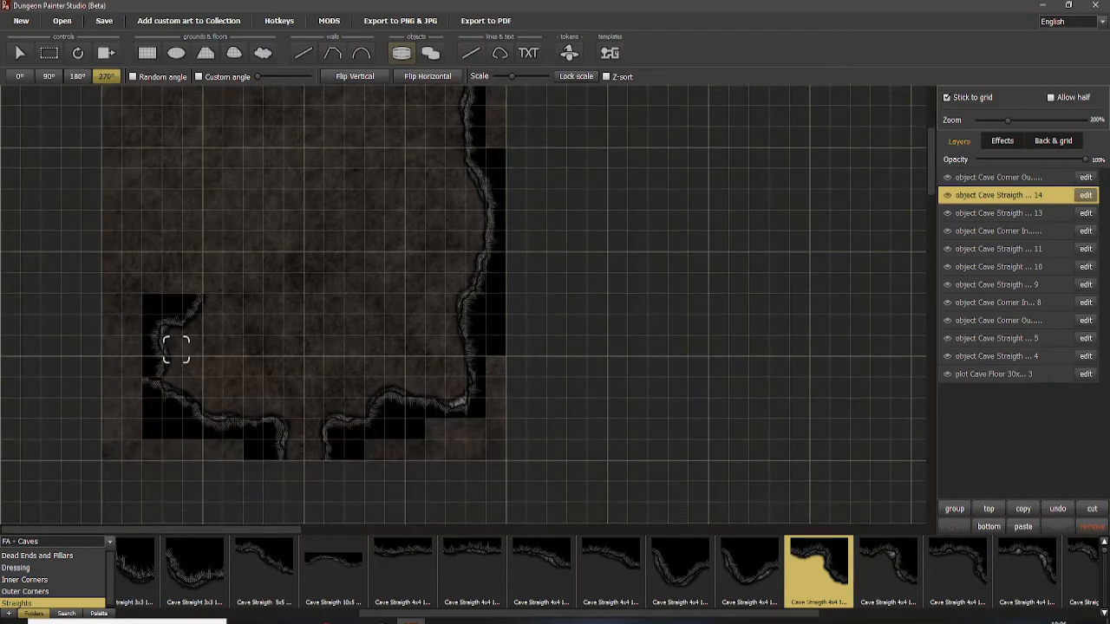
pyautogui.click(176, 349)
# Step: Continue the left cave wall upward with a 5x5 straight piece rotated 270°, joined to the 4x4 piece below
pyautogui.scroll(5, 364, 227)
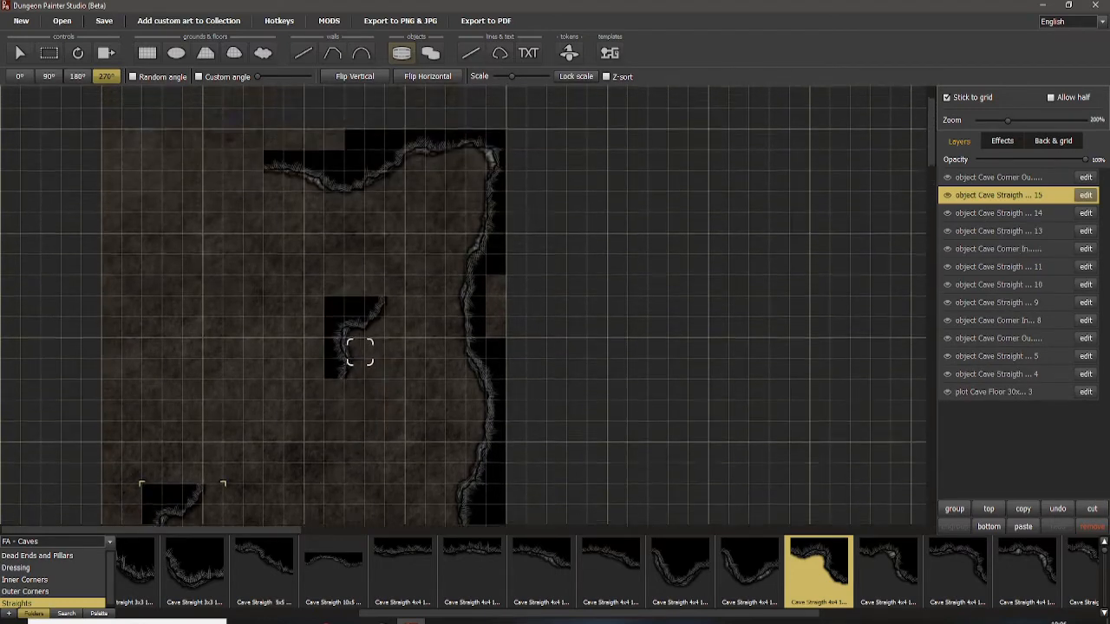
pyautogui.scroll(-4, 377, 228)
pyautogui.scroll(1, 334, 329)
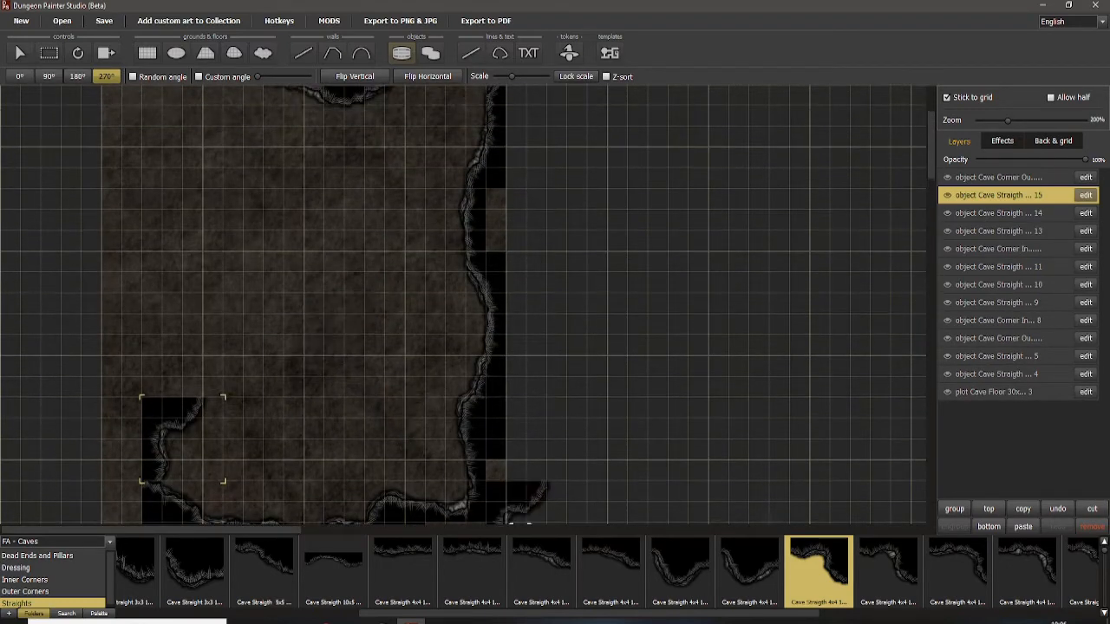
pyautogui.scroll(-3, 314, 453)
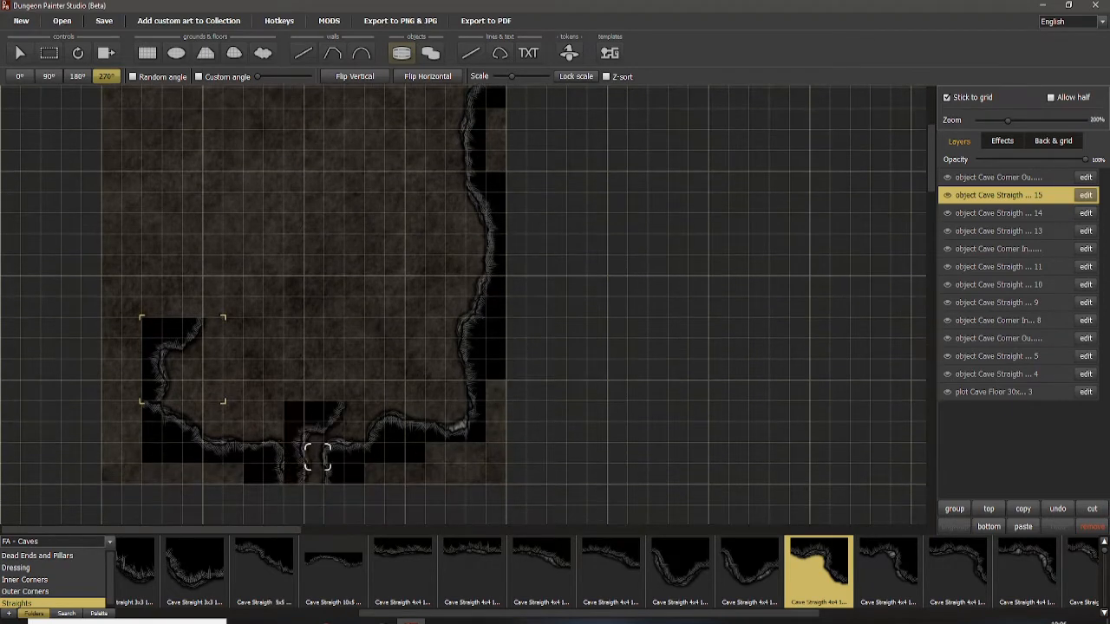
pyautogui.scroll(3, 490, 373)
pyautogui.scroll(3, 254, 248)
pyautogui.scroll(-3, 441, 297)
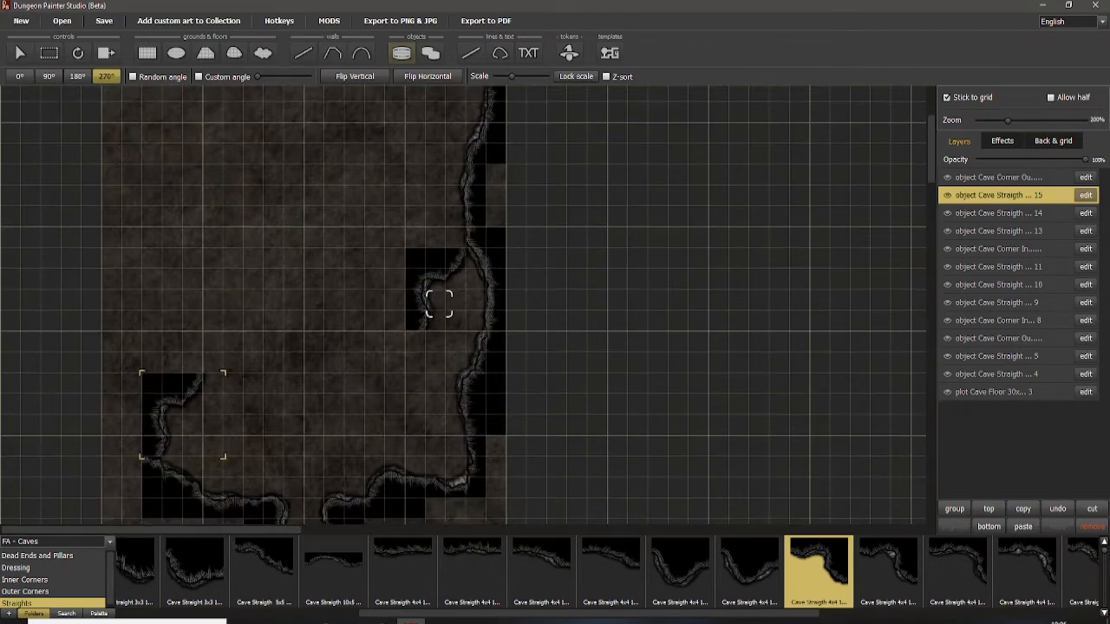
pyautogui.hscroll(5, 853, 522)
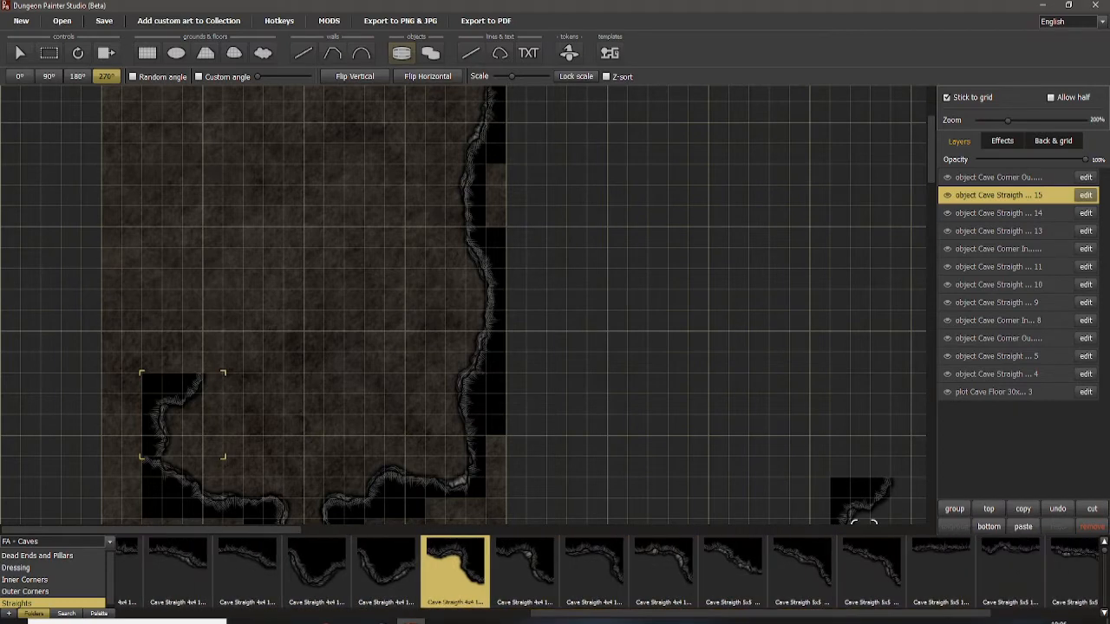
pyautogui.click(801, 570)
pyautogui.scroll(2, 238, 297)
pyautogui.scroll(-1, 237, 297)
pyautogui.moveTo(676, 613); pyautogui.dragTo(785, 613)
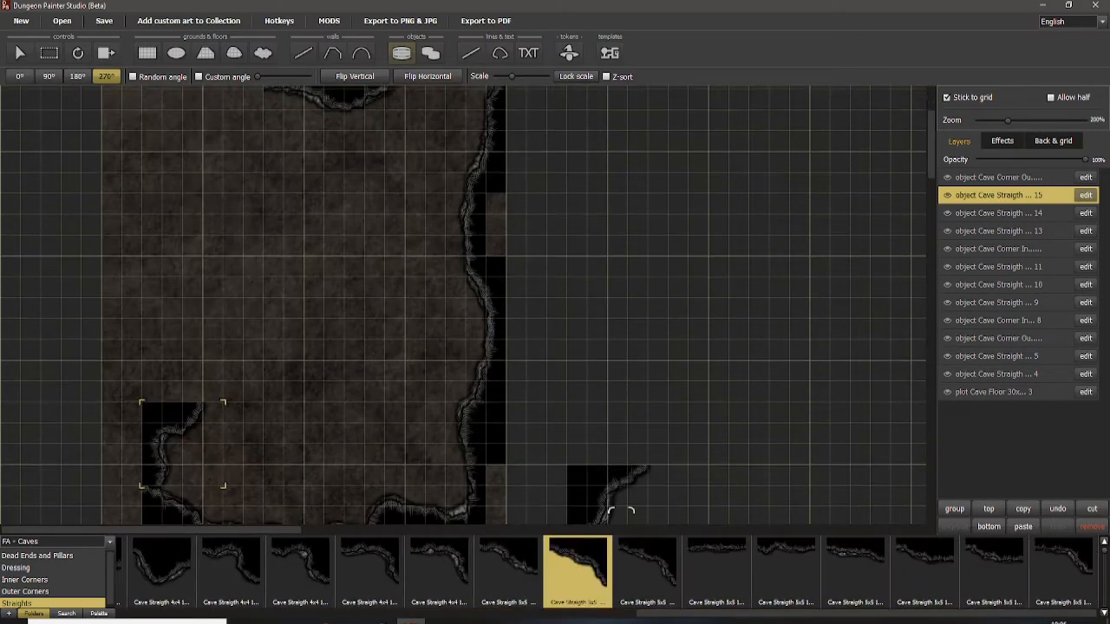
pyautogui.click(1063, 570)
pyautogui.click(237, 354)
pyautogui.scroll(3, 237, 354)
# Step: Add the bulging 4x4 straight piece, rotated 270°, above the 5x5 piece on the left wall
pyautogui.click(161, 569)
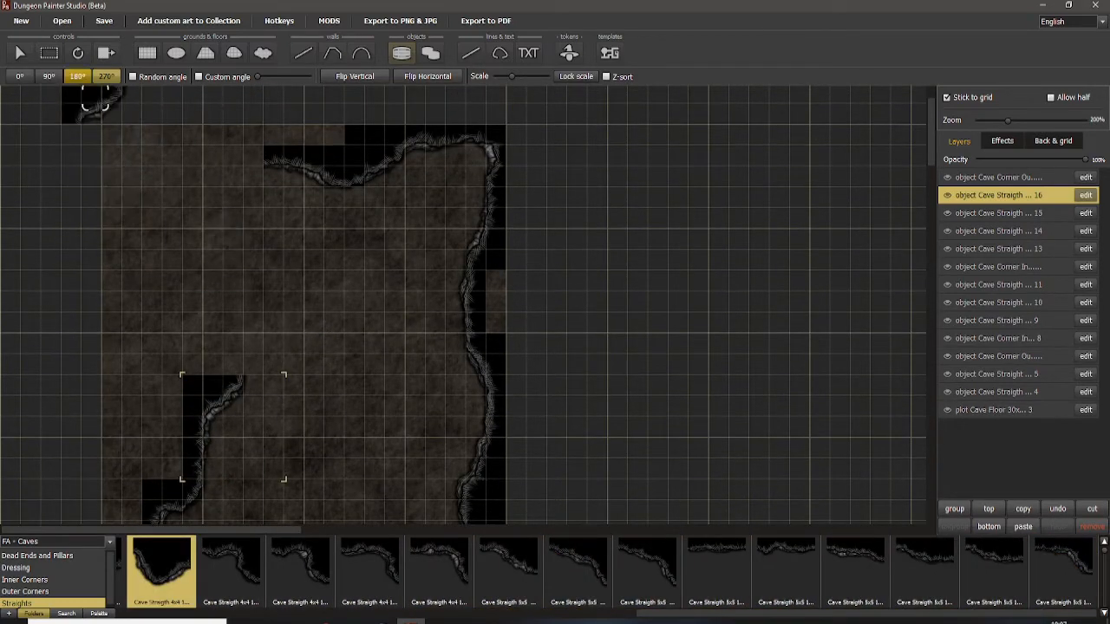
pyautogui.click(78, 77)
pyautogui.rightClick(238, 347)
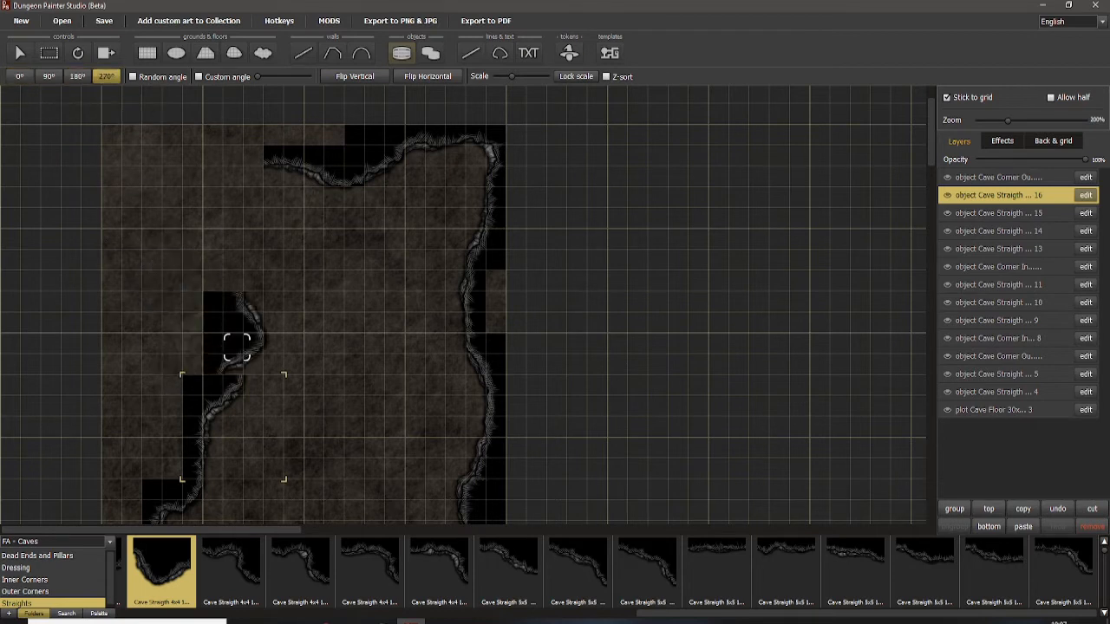
pyautogui.click(257, 347)
# Step: Extend the left wall with a diagonal 5x5 outer corner, rotated 270°, above the bulging piece
pyautogui.click(25, 591)
pyautogui.click(370, 570)
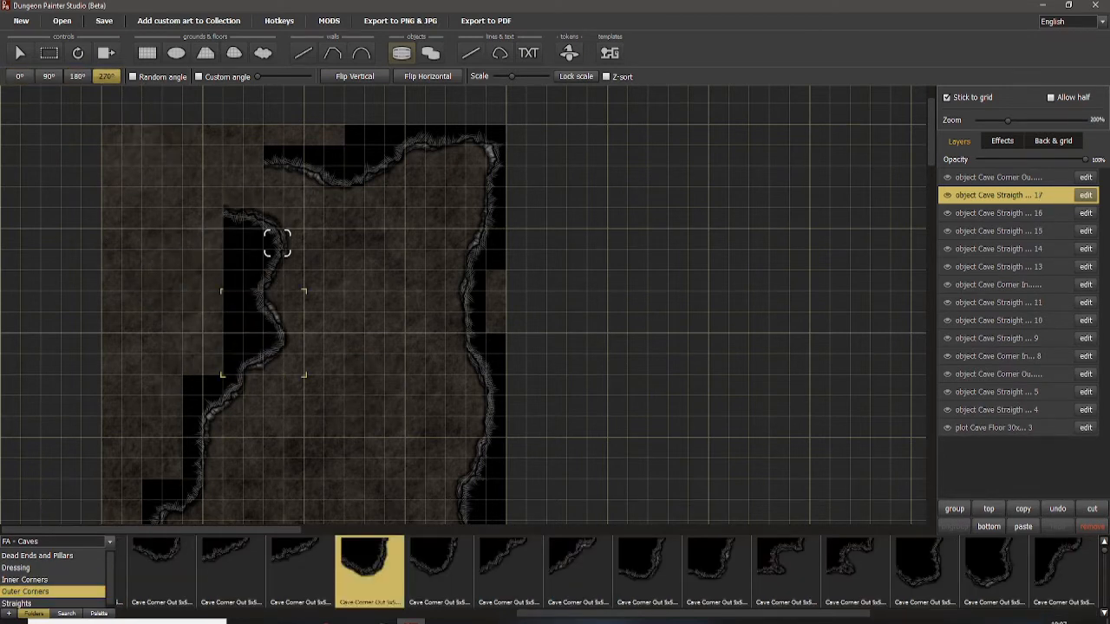
pyautogui.click(646, 570)
pyautogui.click(300, 570)
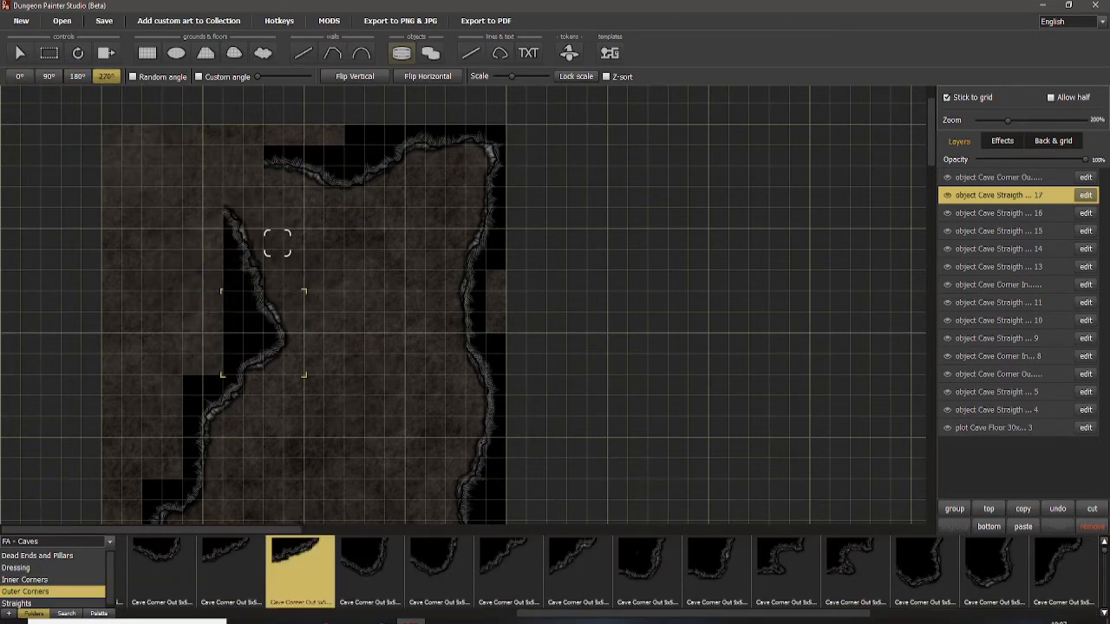
pyautogui.click(277, 243)
# Step: Place a 4x4 inner corner, rotated 90°, beyond the outer corner to form the cave's upper-left pocket
pyautogui.click(25, 579)
pyautogui.click(161, 570)
pyautogui.click(508, 569)
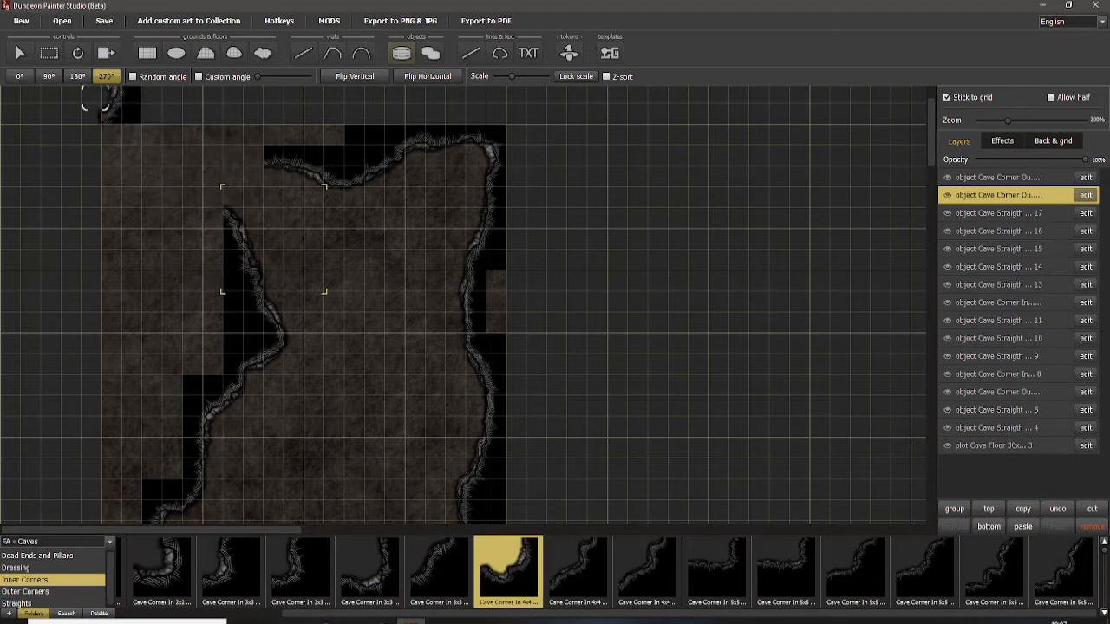
pyautogui.click(48, 76)
pyautogui.click(195, 180)
# Step: Close the gap in the upper wall with a 5x5 straight piece at 0° between the inner corner and the existing wall
pyautogui.click(18, 604)
pyautogui.click(1065, 569)
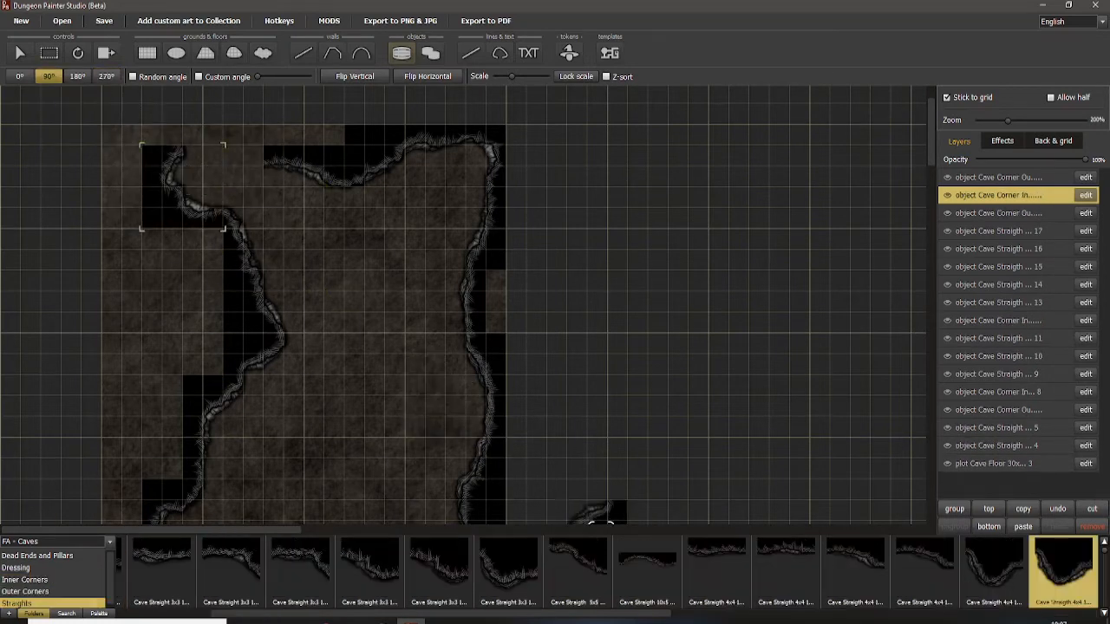
pyautogui.scroll(-10, 953, 569)
pyautogui.click(823, 569)
pyautogui.click(77, 76)
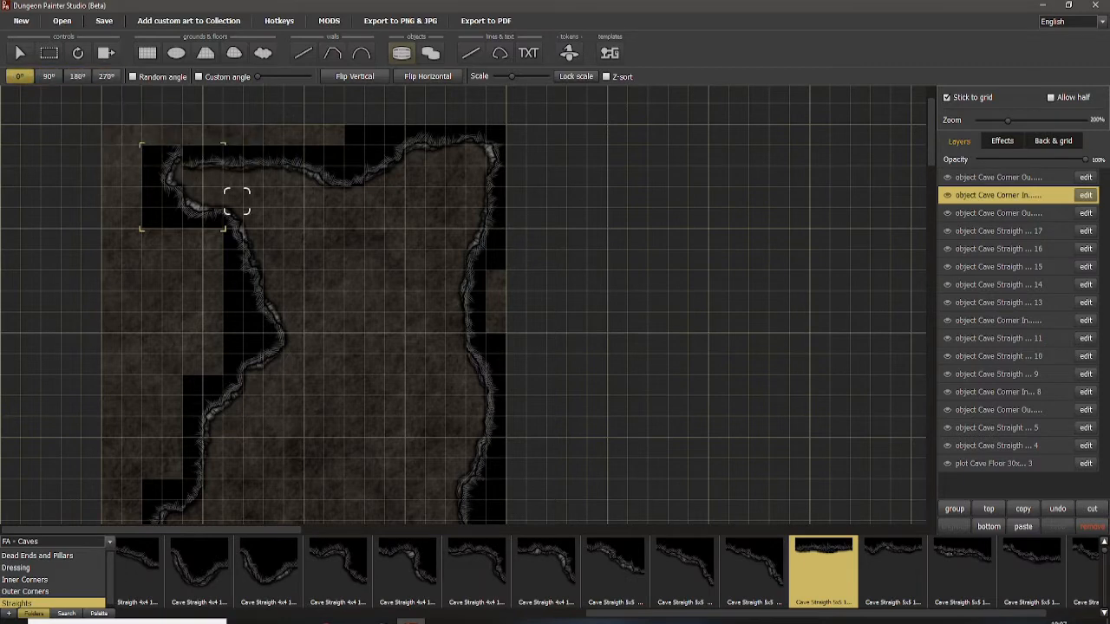
pyautogui.click(373, 290)
# Step: Set up rectangular floor drawing with the Cave Black Patch texture and cut the stray cave floor plot beside the entrance
pyautogui.scroll(-5, 396, 285)
pyautogui.click(146, 53)
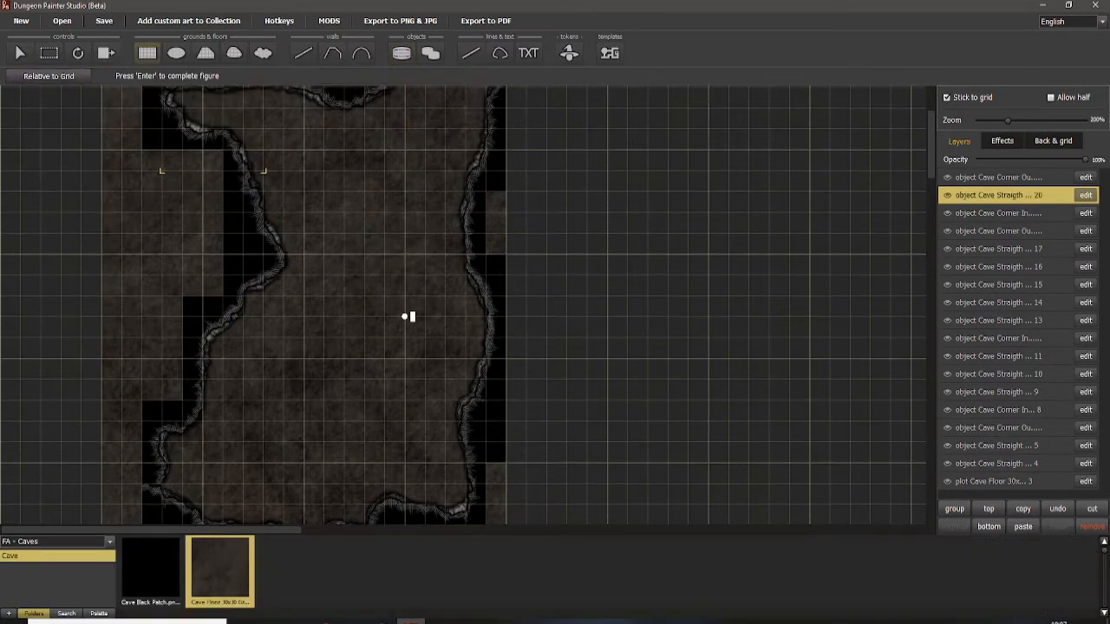
pyautogui.scroll(-3, 408, 311)
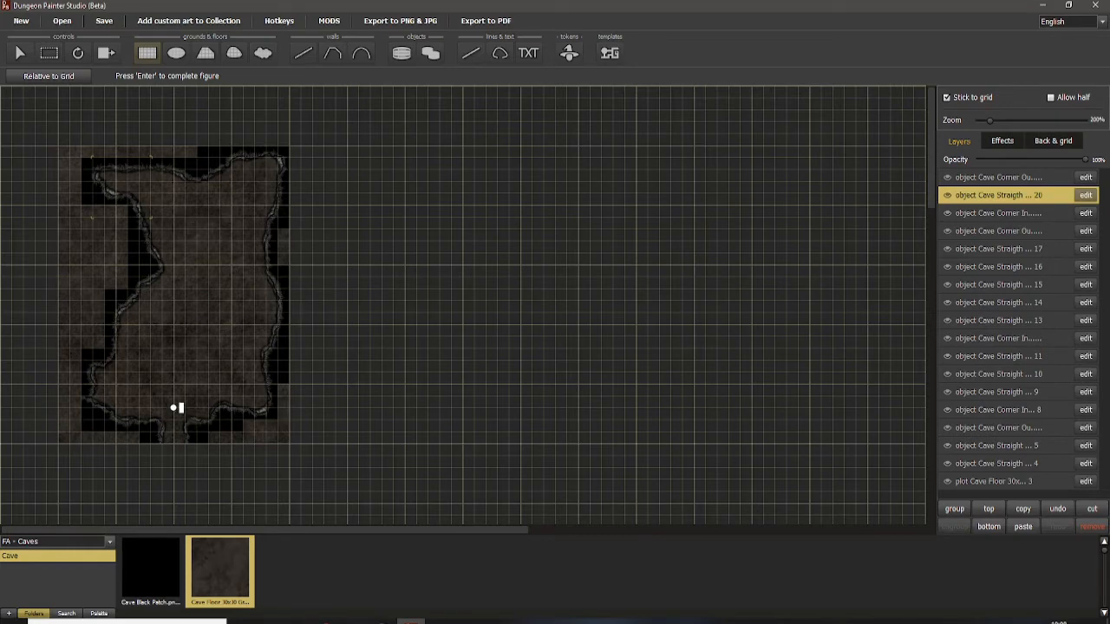
pyautogui.scroll(5, 491, 350)
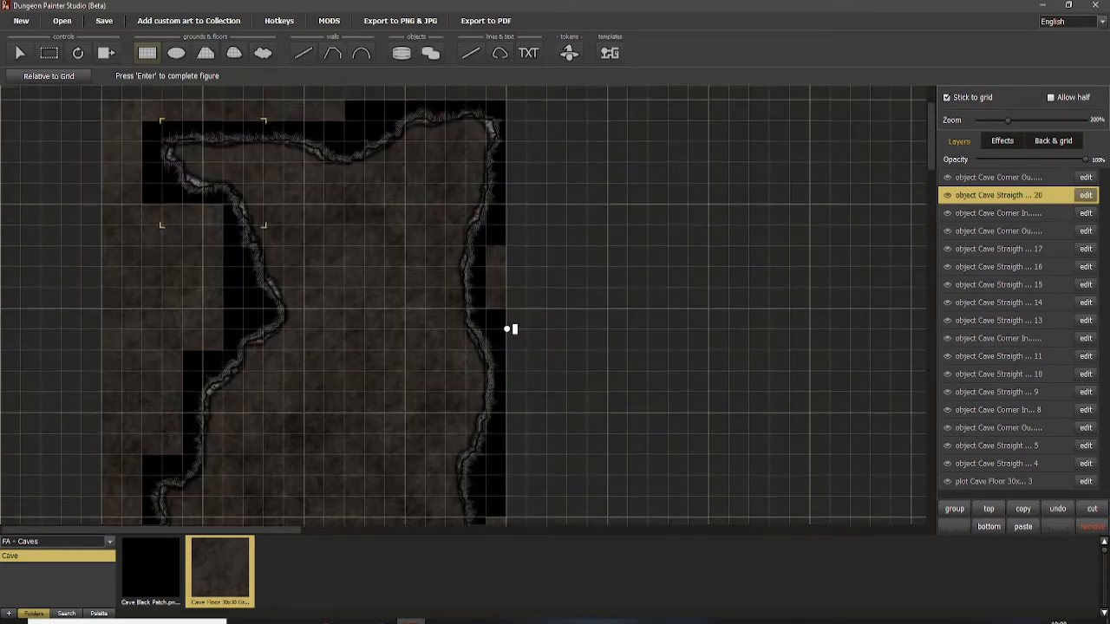
pyautogui.moveTo(486, 305); pyautogui.dragTo(651, 399)
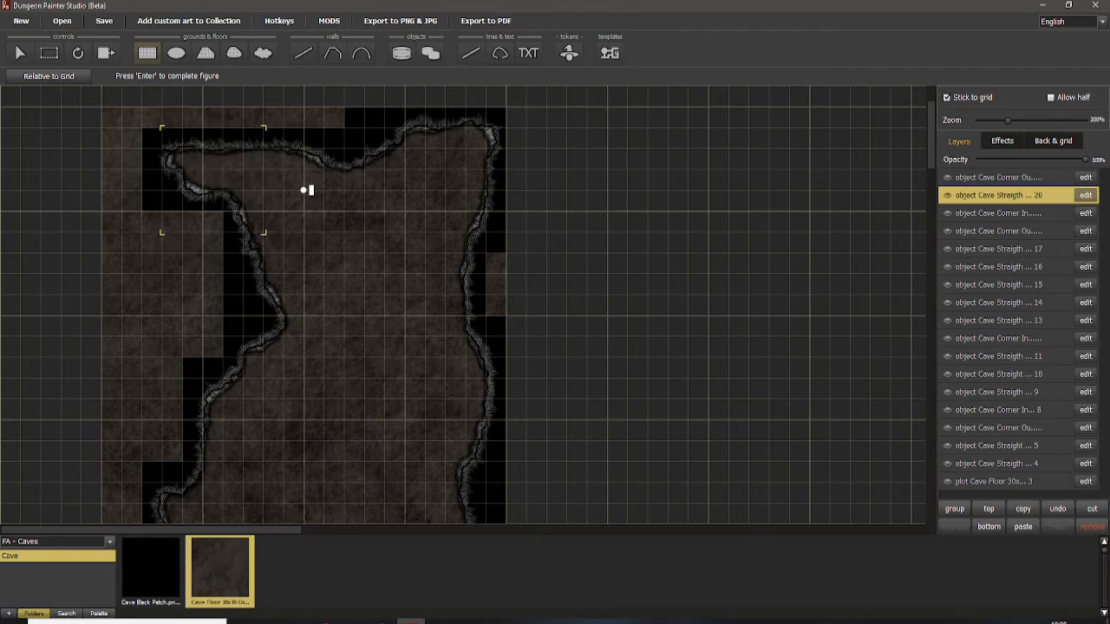
pyautogui.moveTo(307, 190); pyautogui.dragTo(407, 417)
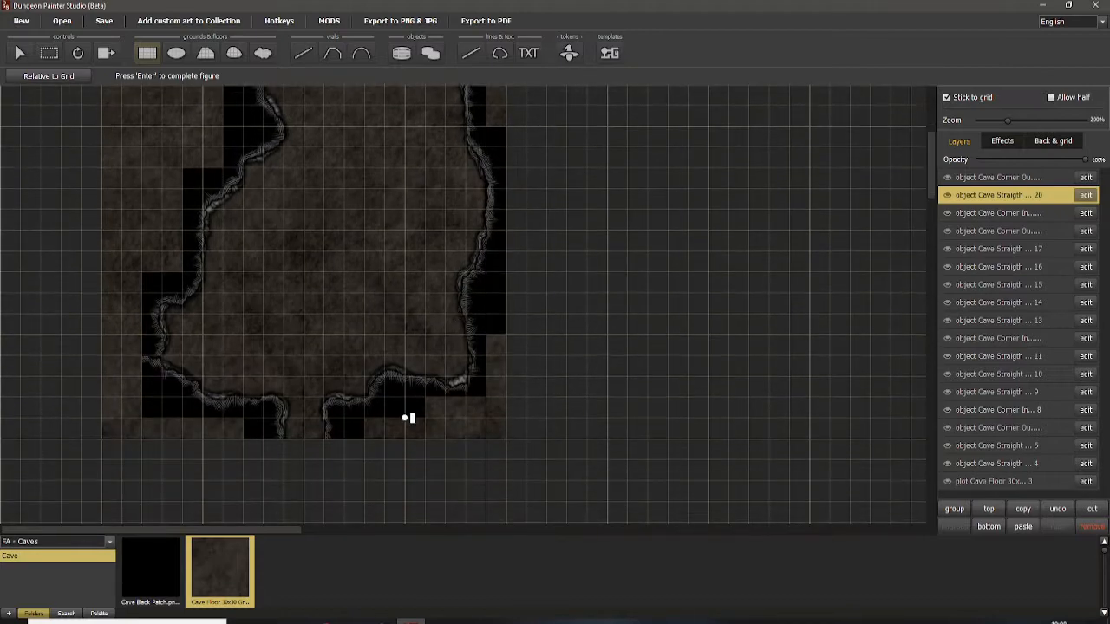
pyautogui.moveTo(505, 417); pyautogui.dragTo(505, 418)
pyautogui.click(158, 565)
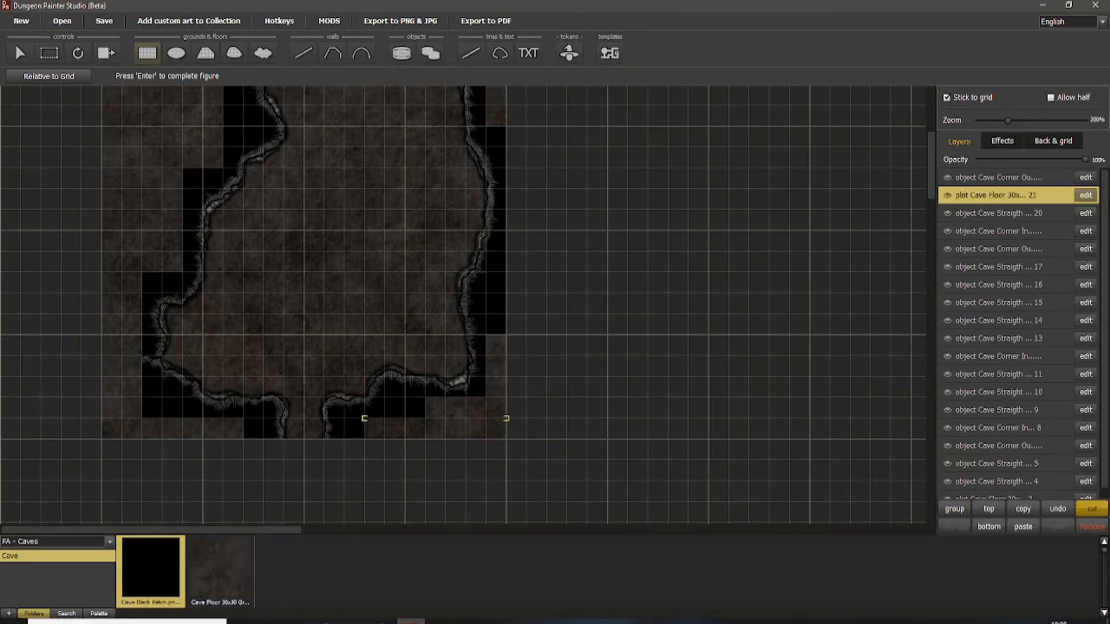
pyautogui.click(1092, 509)
# Step: Black out the exposed floor outside the lower-right wall, using a 7x1 patch along the lower edge and smaller patches beside it
pyautogui.moveTo(365, 417); pyautogui.dragTo(506, 439)
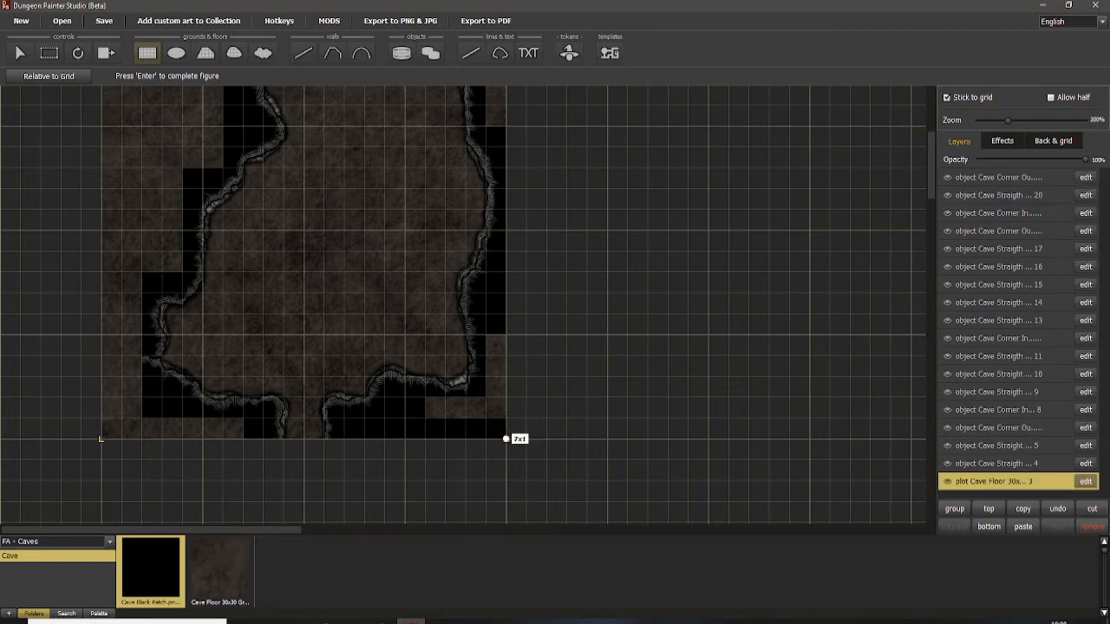
pyautogui.click(428, 397)
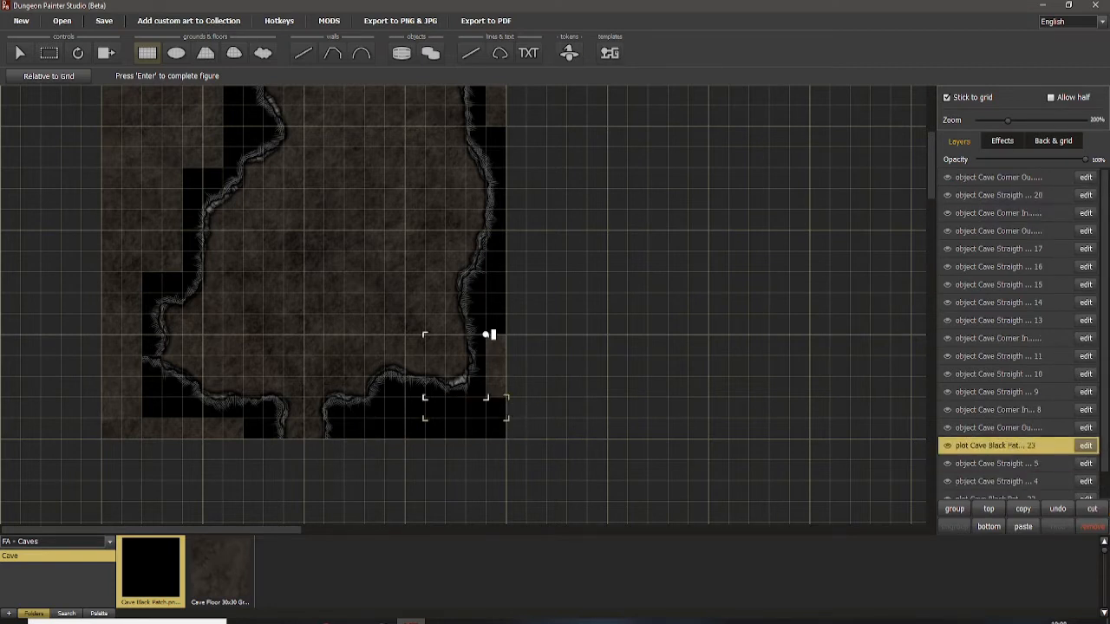
pyautogui.moveTo(485, 334); pyautogui.dragTo(505, 398)
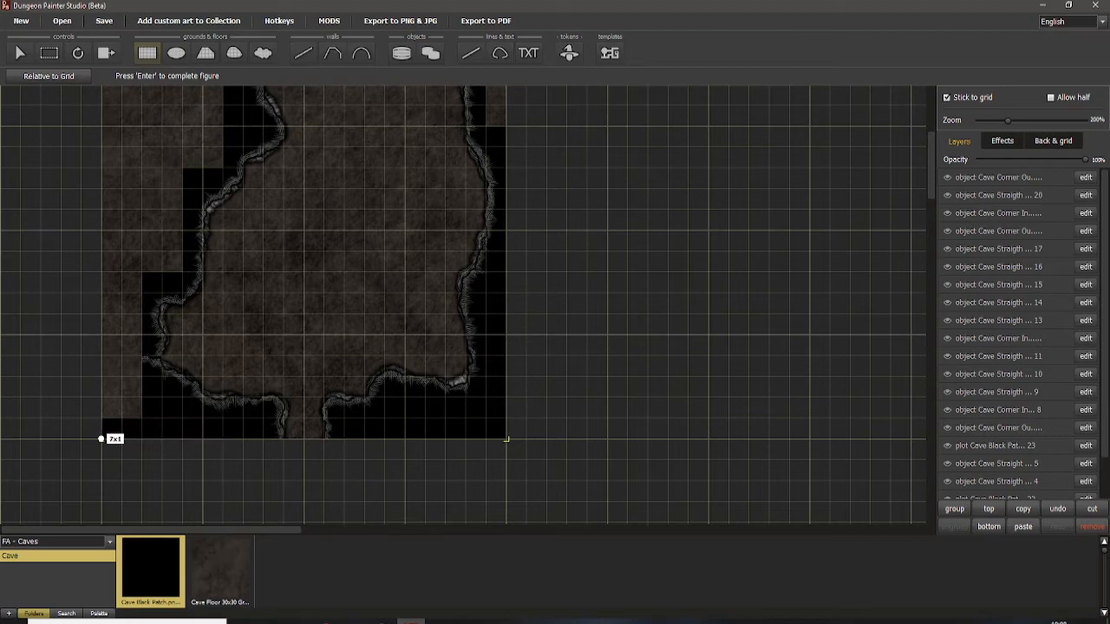
# Step: Cover the exposed floor outside the left wall with Cave Black Patch rectangles, from the lower edge up to the upper-left corner
pyautogui.moveTo(141, 418); pyautogui.dragTo(101, 333)
pyautogui.moveTo(102, 272); pyautogui.dragTo(101, 272)
pyautogui.scroll(3, 142, 313)
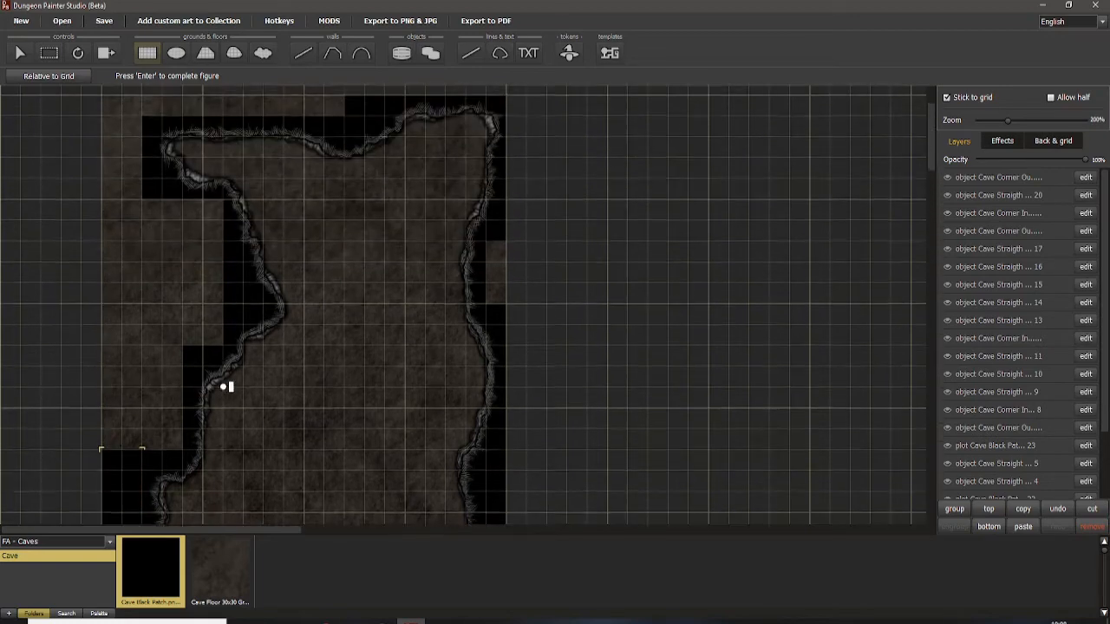
pyautogui.moveTo(105, 199); pyautogui.dragTo(182, 449)
pyautogui.scroll(2, 266, 337)
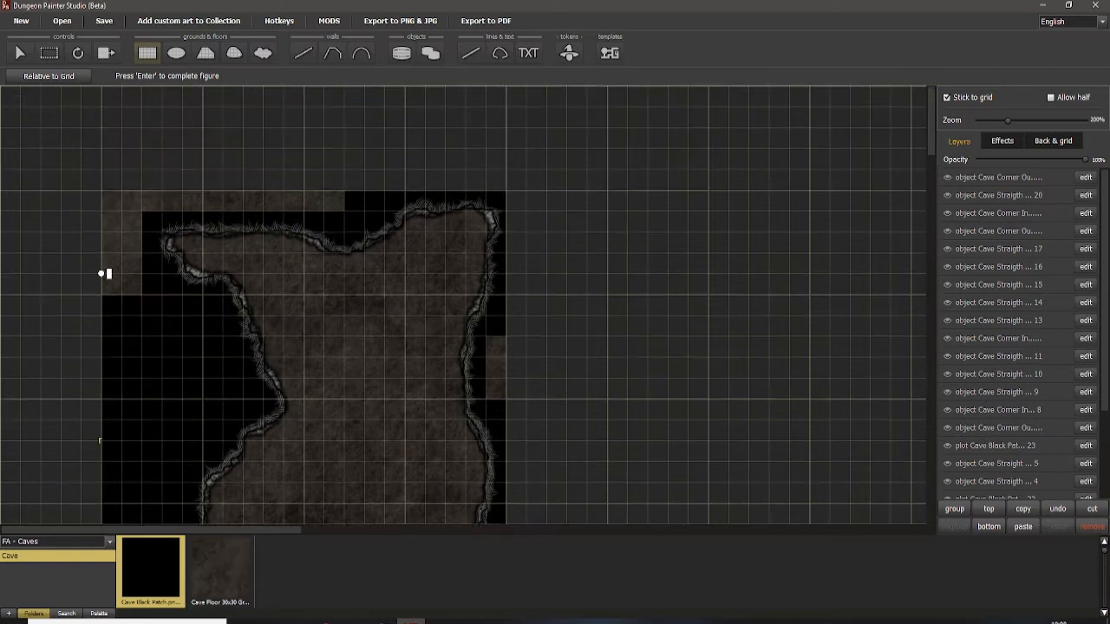
pyautogui.moveTo(105, 190); pyautogui.dragTo(141, 295)
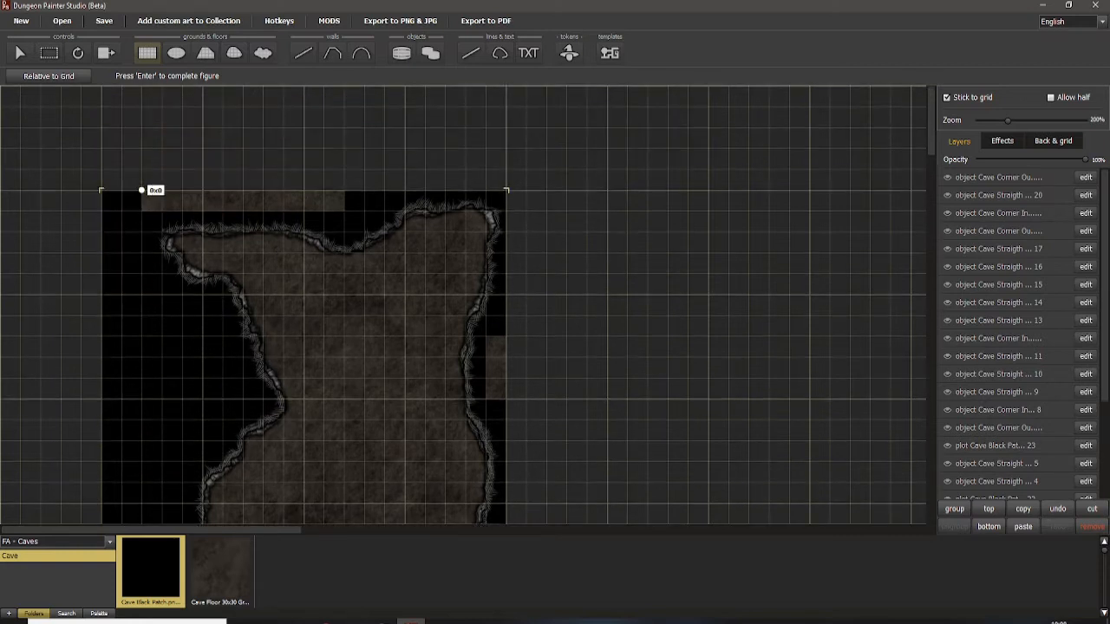
# Step: Fill the exposed strip along the upper edge and the 1x3 notch outside the right wall with black patches
pyautogui.moveTo(142, 189); pyautogui.dragTo(343, 211)
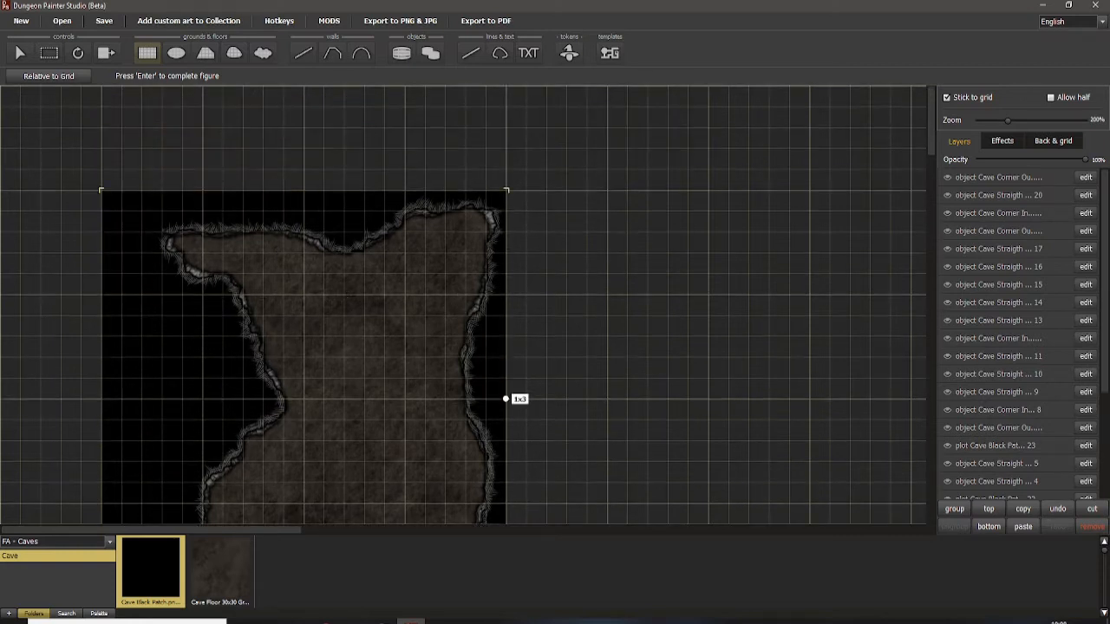
pyautogui.moveTo(364, 399); pyautogui.dragTo(448, 228)
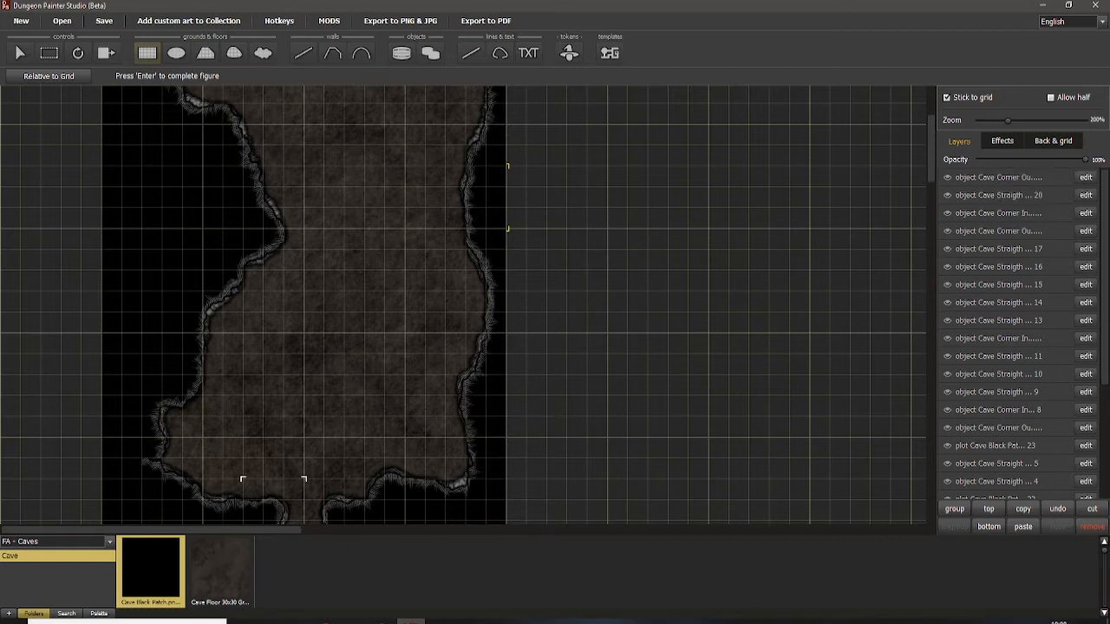
# Step: Review the layer list to see how the wall objects, black patches and cave floor are stacked
pyautogui.click(998, 177)
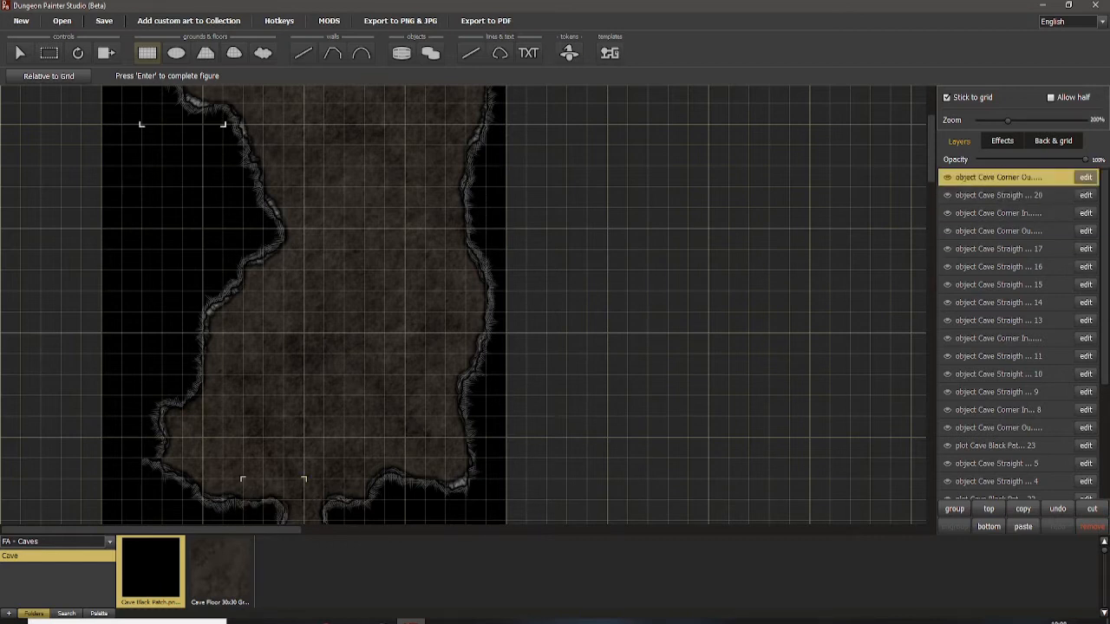
pyautogui.click(999, 213)
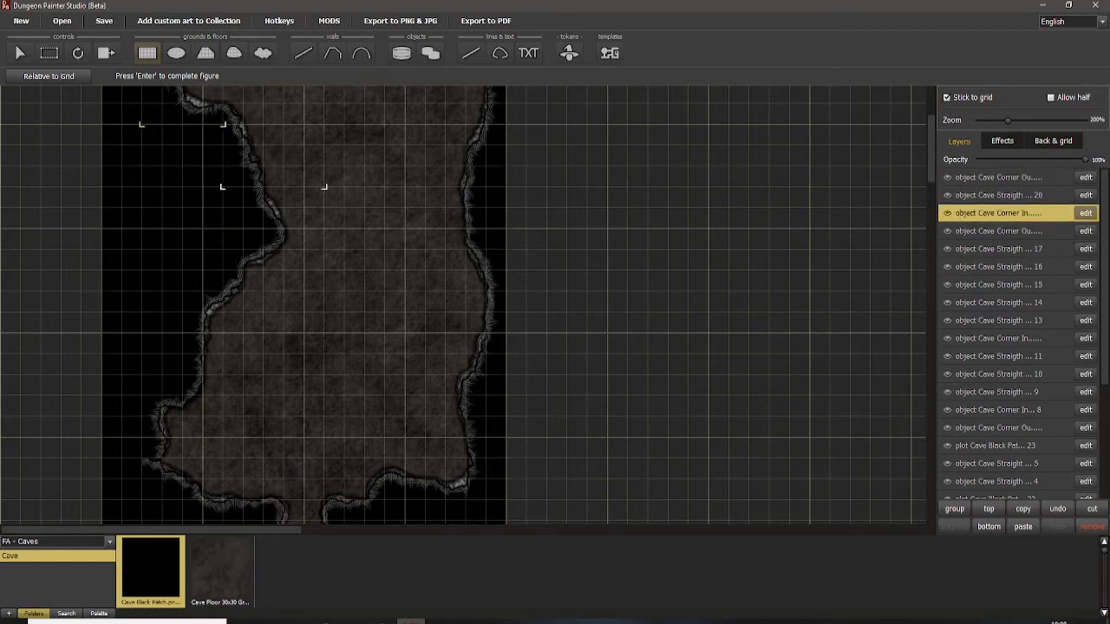
pyautogui.scroll(-5, 999, 211)
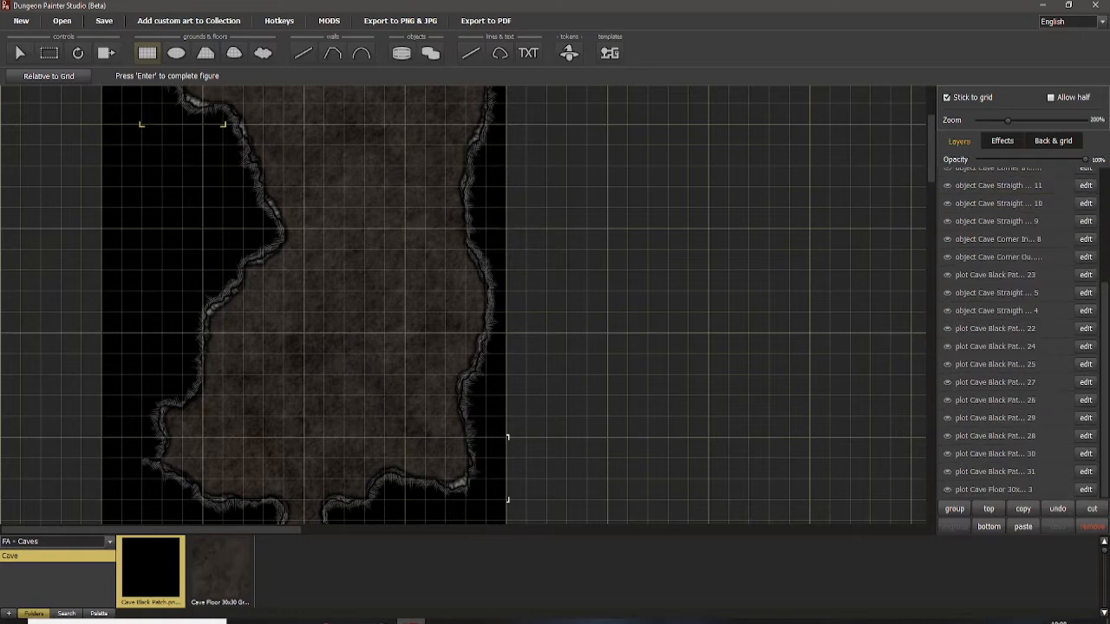
# Step: Move the wall object layers Cave Straight 4 and Cave Straight 5 above all the Cave Black Patch layers
pyautogui.moveTo(997, 310); pyautogui.dragTo(997, 268)
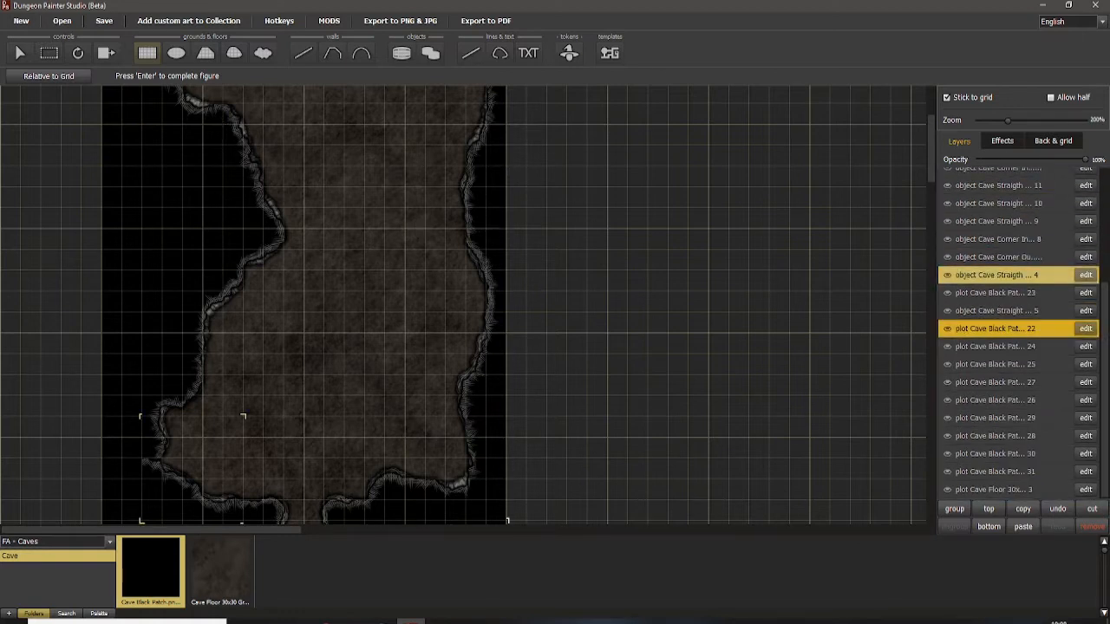
pyautogui.moveTo(997, 310); pyautogui.dragTo(996, 290)
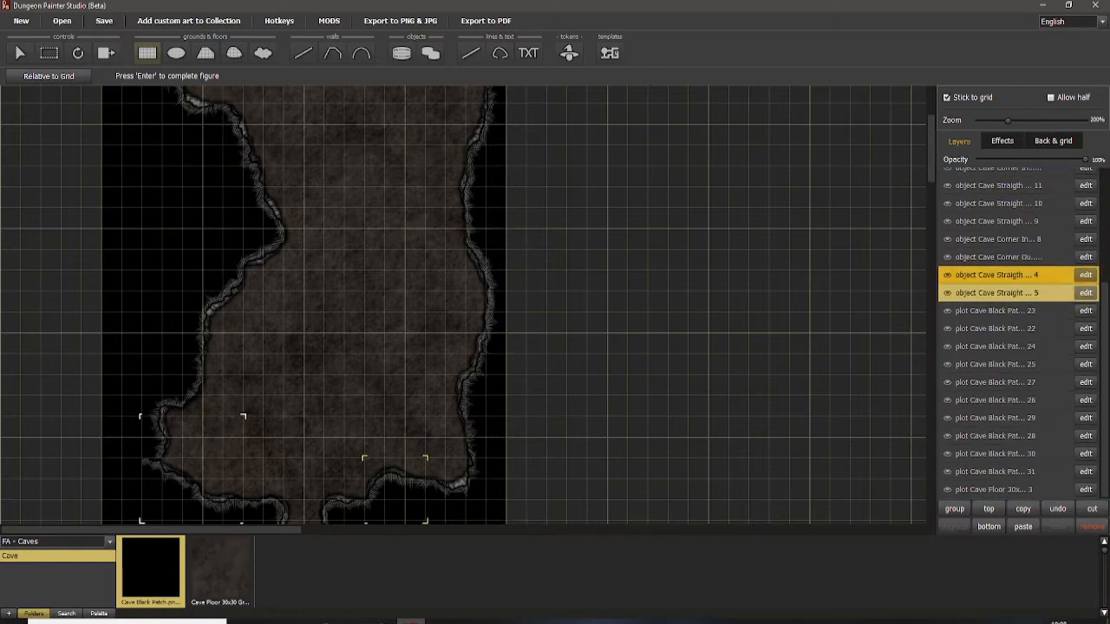
pyautogui.moveTo(1104, 390)
pyautogui.mouseDown()
pyautogui.moveTo(1103, 277)
pyautogui.moveTo(1103, 390)
pyautogui.mouseUp()
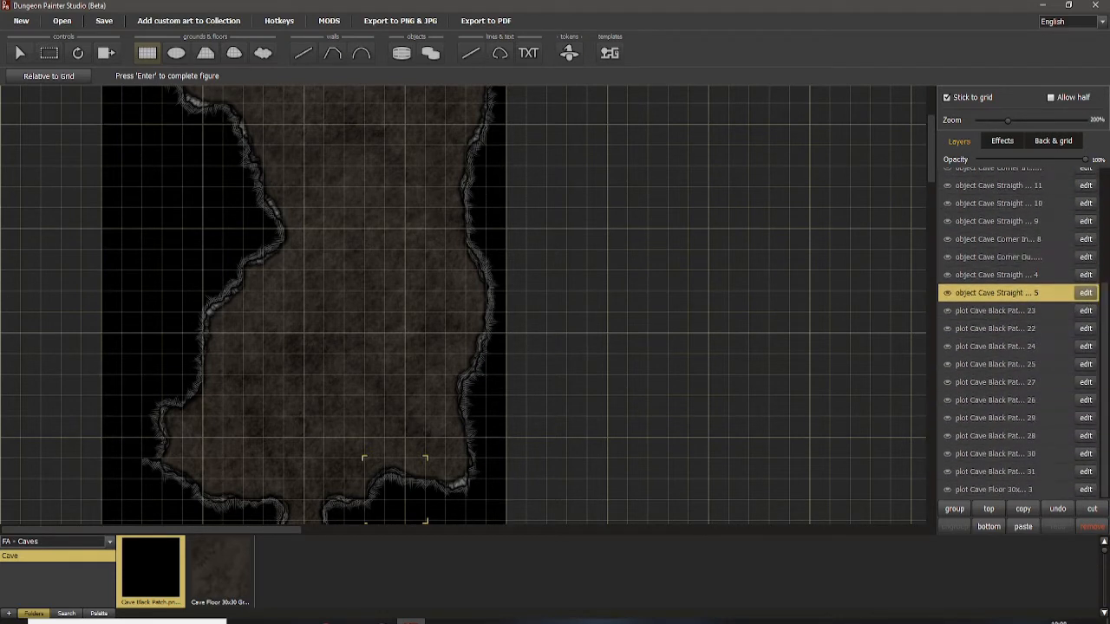
# Step: Group all the Cave Black Patch layers and move the group to the top of the layer list
pyautogui.click(995, 310)
pyautogui.keyDown('shift'); pyautogui.click(994, 472); pyautogui.keyUp('shift')
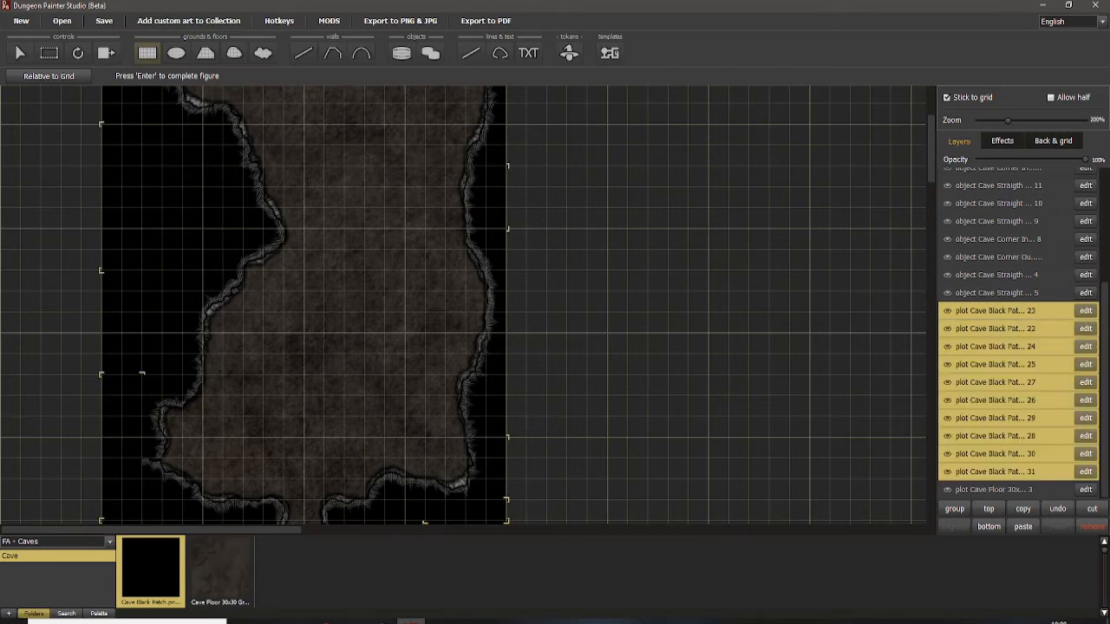
pyautogui.scroll(-2, 512, 284)
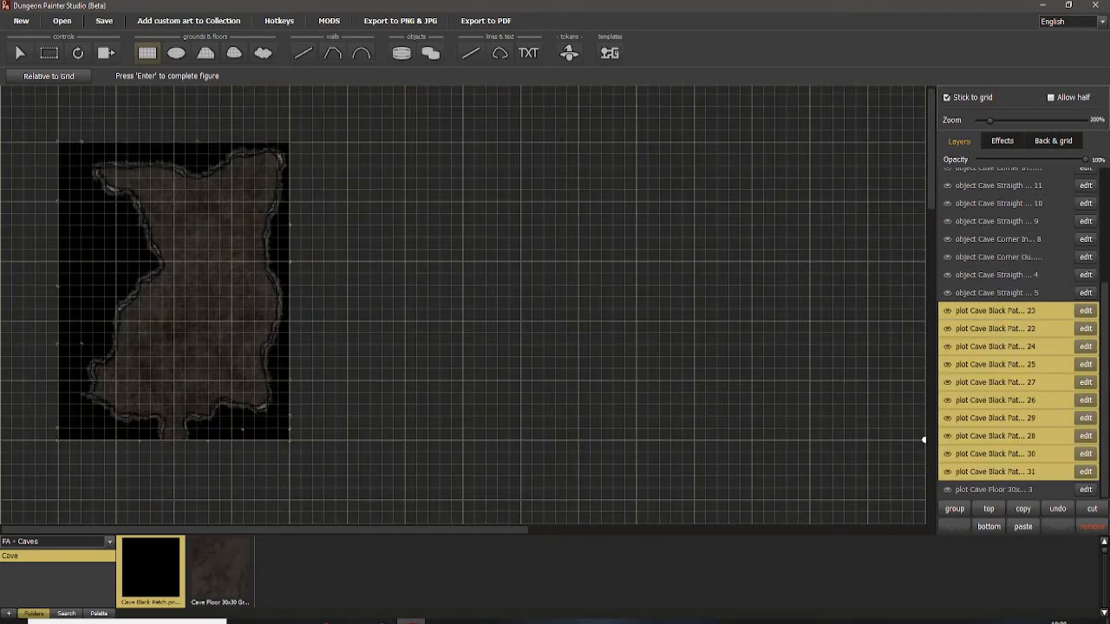
pyautogui.hotkey('ctrl', 'g')
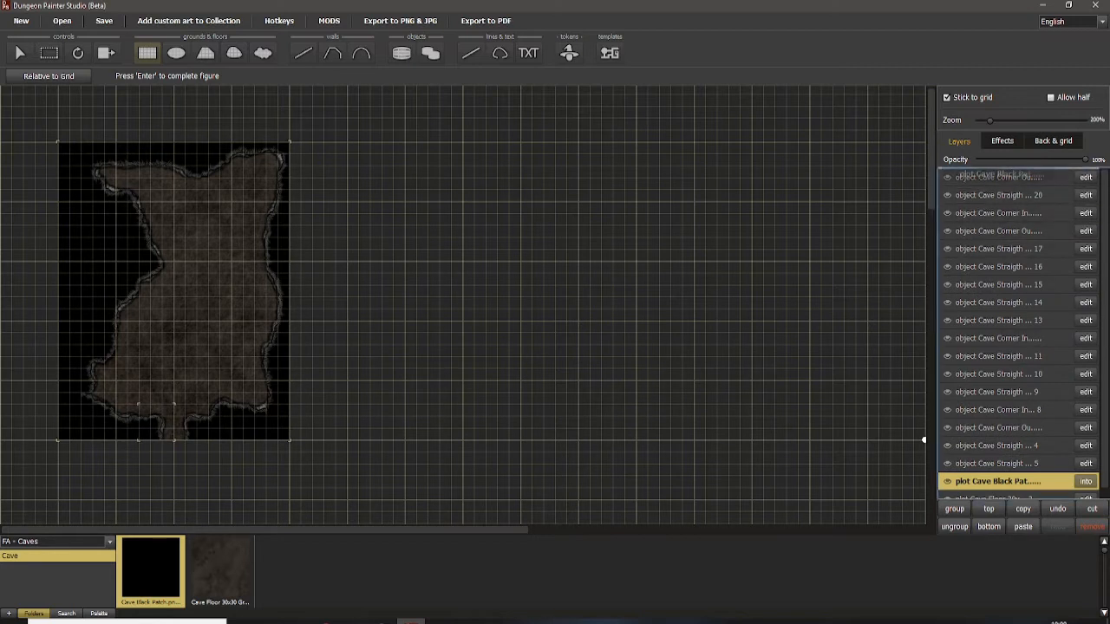
pyautogui.scroll(3, 153, 250)
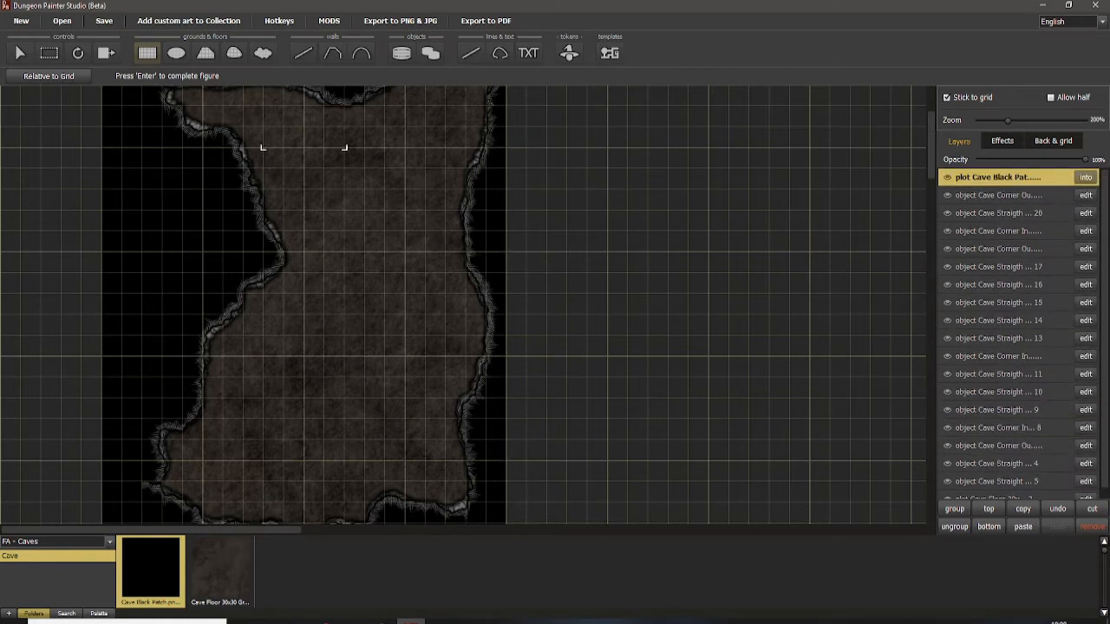
# Step: Select every cave wall object layer between the black patch group and the cave floor and group them
pyautogui.scroll(-1, 1018, 329)
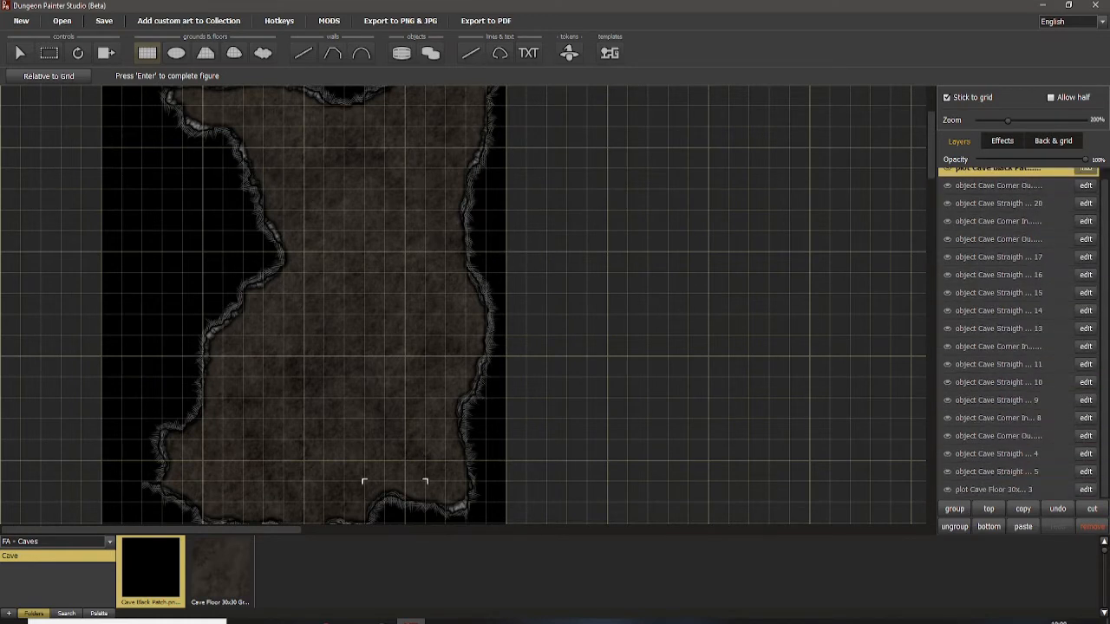
pyautogui.scroll(1, 1005, 407)
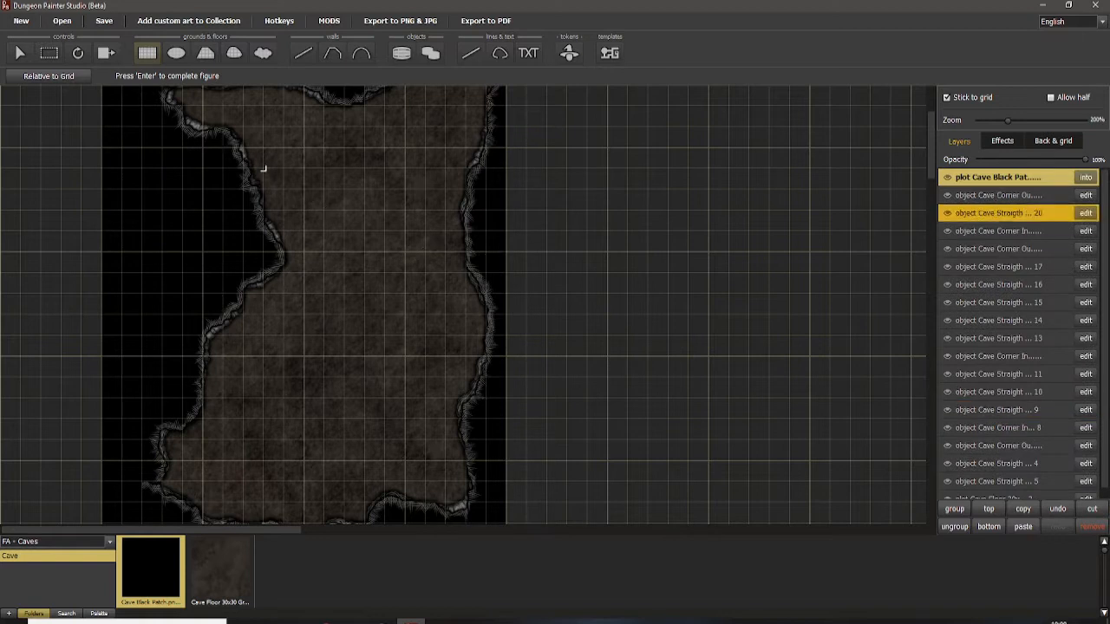
pyautogui.scroll(-1, 1006, 217)
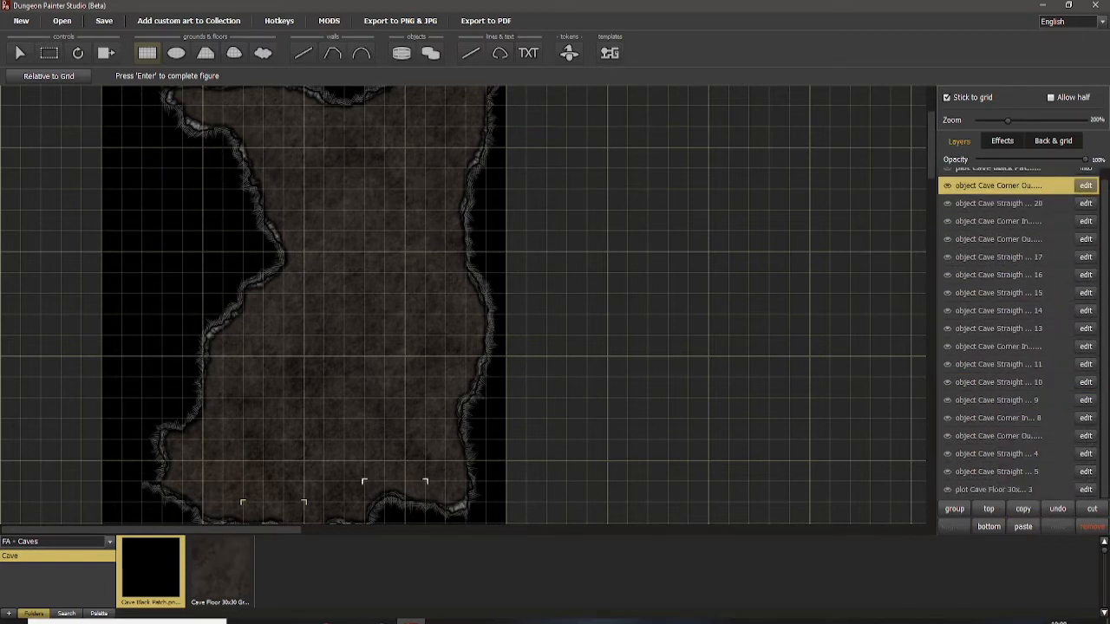
pyautogui.keyDown('shift'); pyautogui.click(997, 472); pyautogui.keyUp('shift')
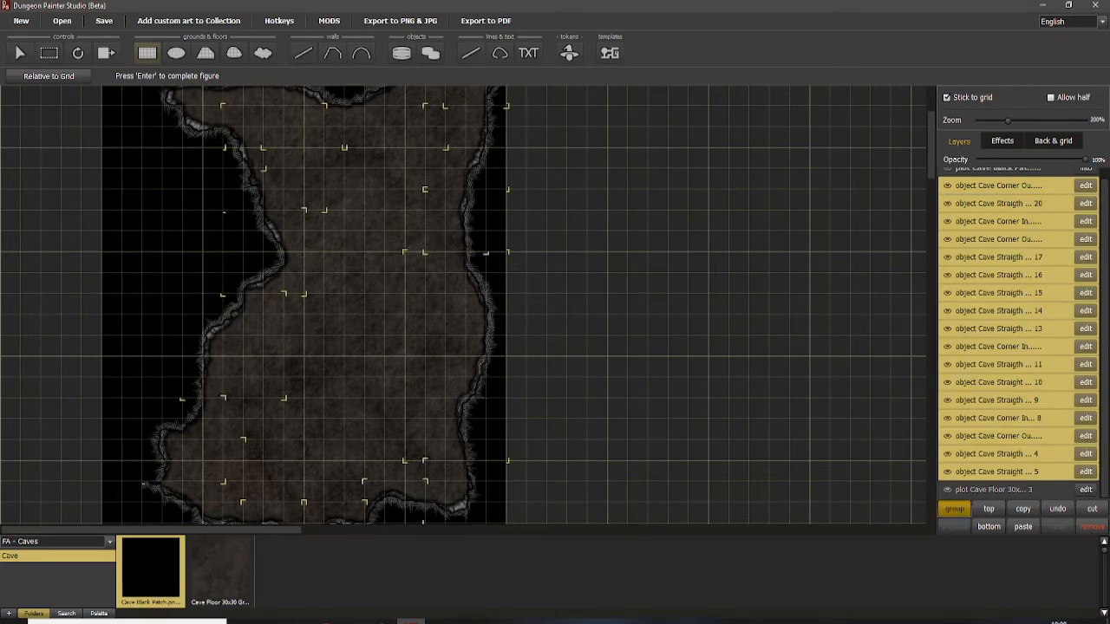
pyautogui.click(953, 509)
pyautogui.scroll(-3, 560, 311)
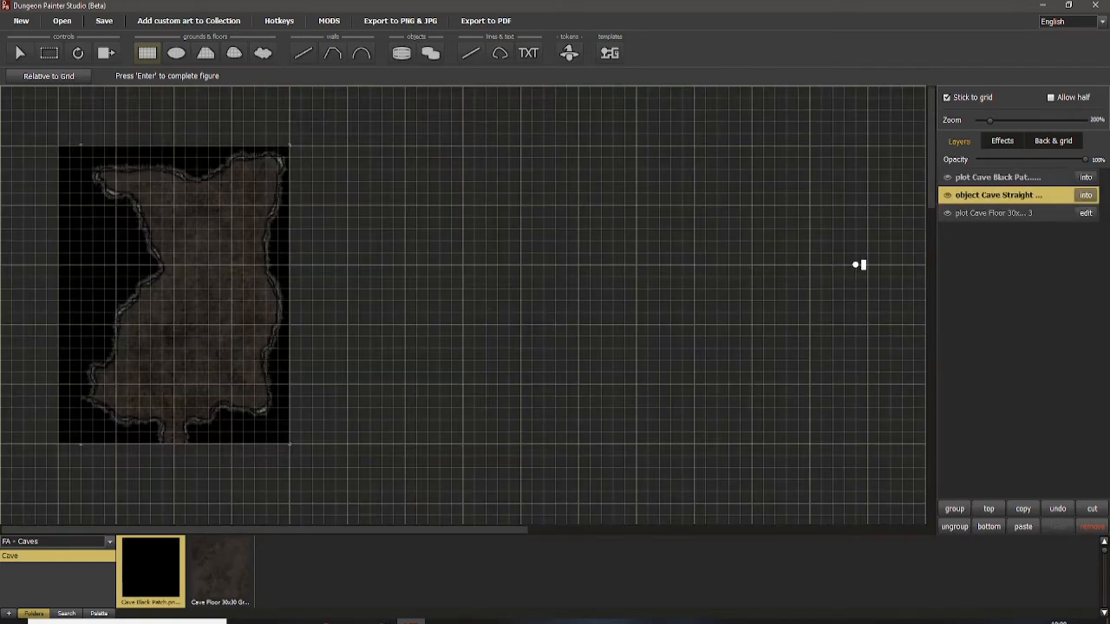
# Step: Toggle the visibility of the wall group and the cave floor layer to check what each contributes to the map
pyautogui.click(948, 195)
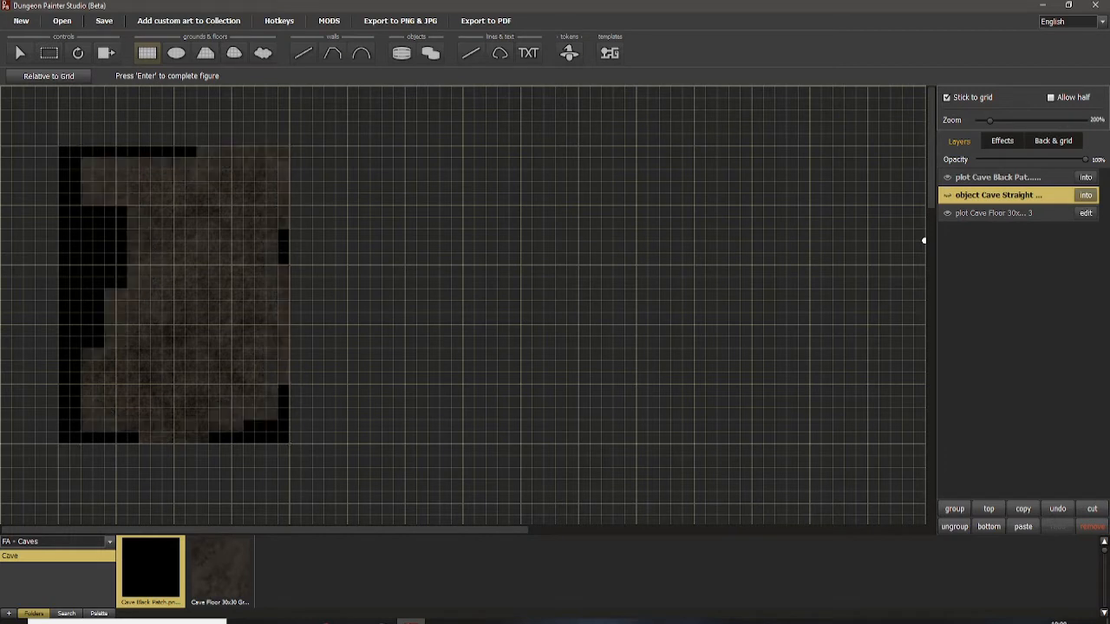
pyautogui.click(947, 195)
pyautogui.click(948, 195)
pyautogui.click(947, 195)
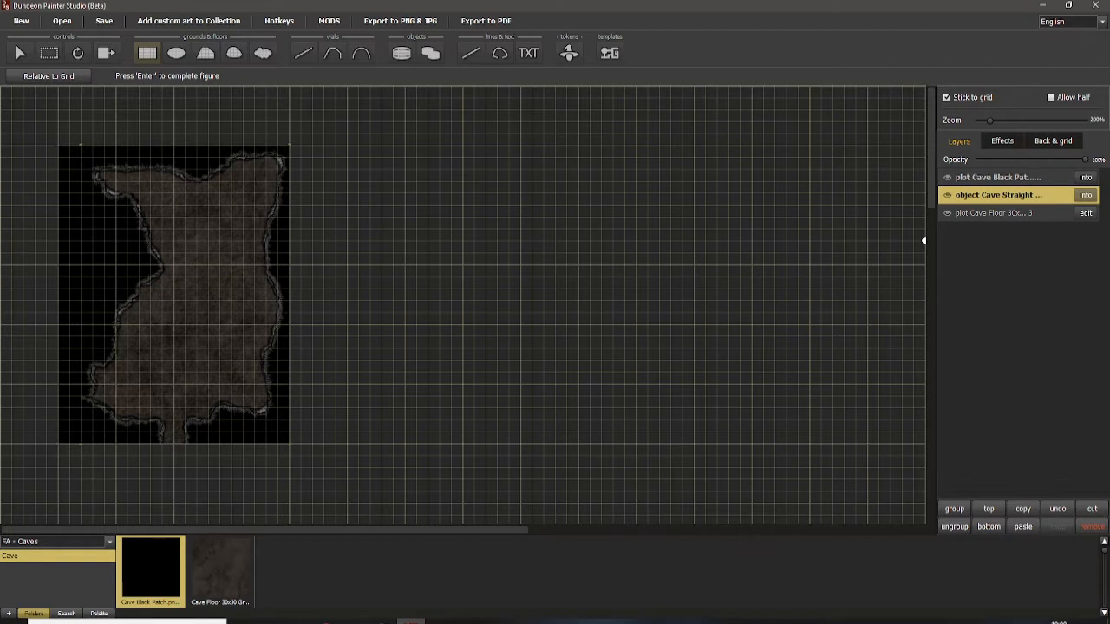
pyautogui.click(993, 214)
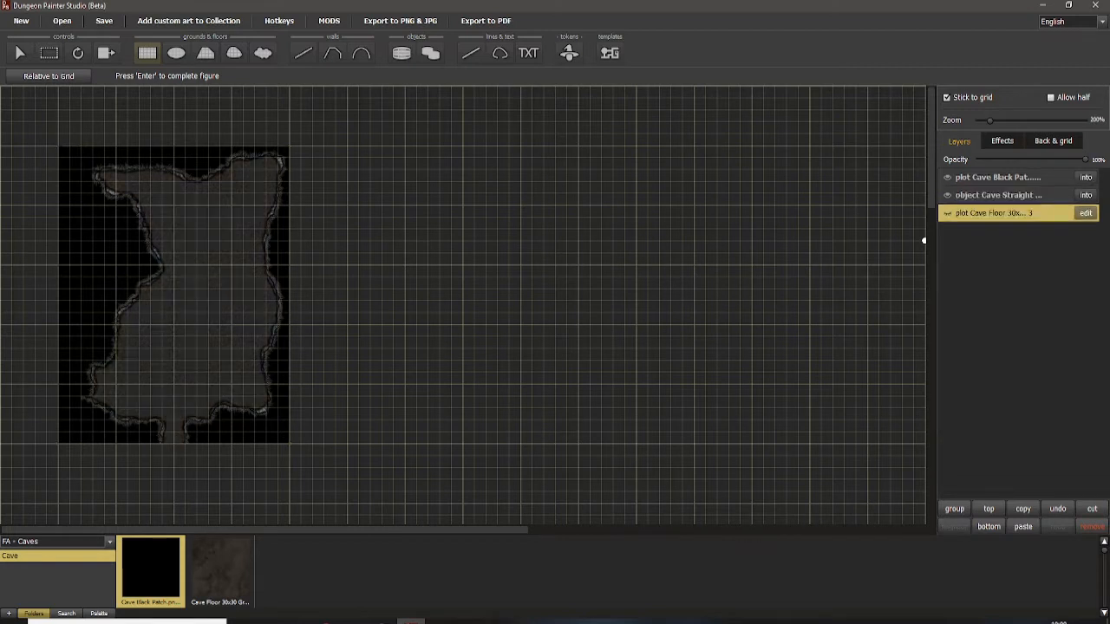
pyautogui.scroll(3, 639, 241)
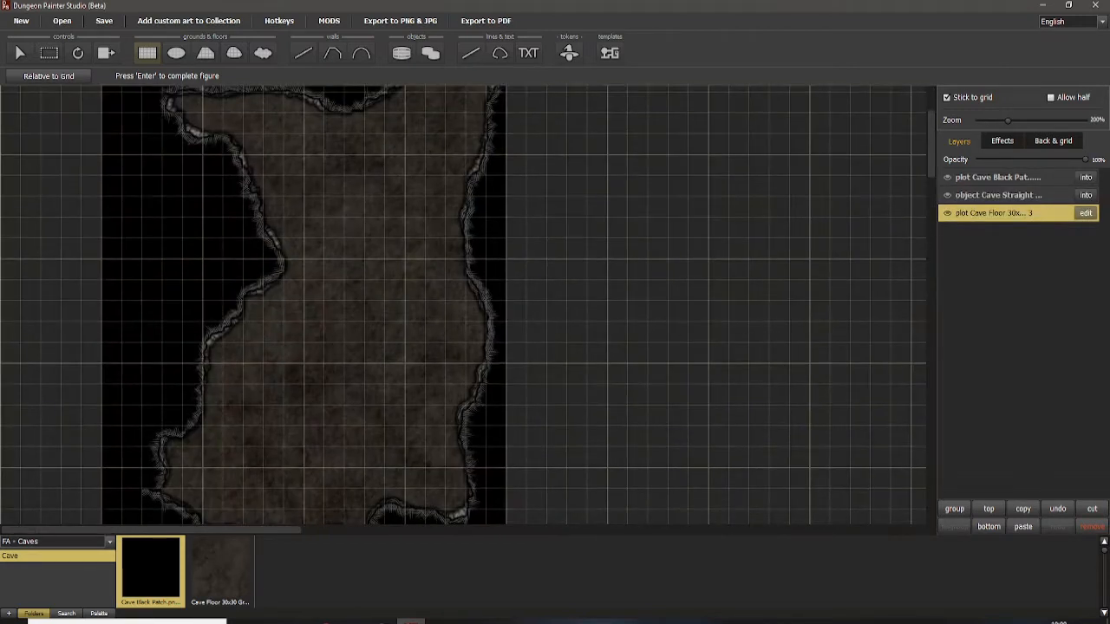
pyautogui.scroll(-2, 546, 241)
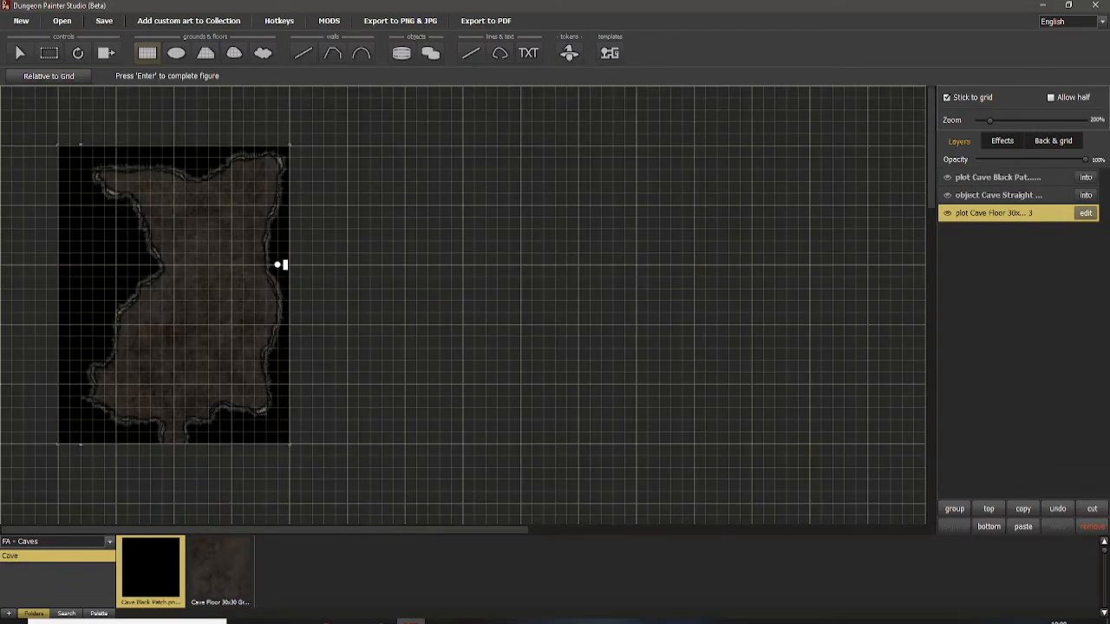
# Step: Open the Dead Ends and Pillars objects of FA - Caves and preview Cave Pillar D over the cave floor
pyautogui.scroll(3, 649, 352)
pyautogui.moveTo(509, 375); pyautogui.dragTo(630, 271)
pyautogui.moveTo(570, 229); pyautogui.dragTo(652, 282)
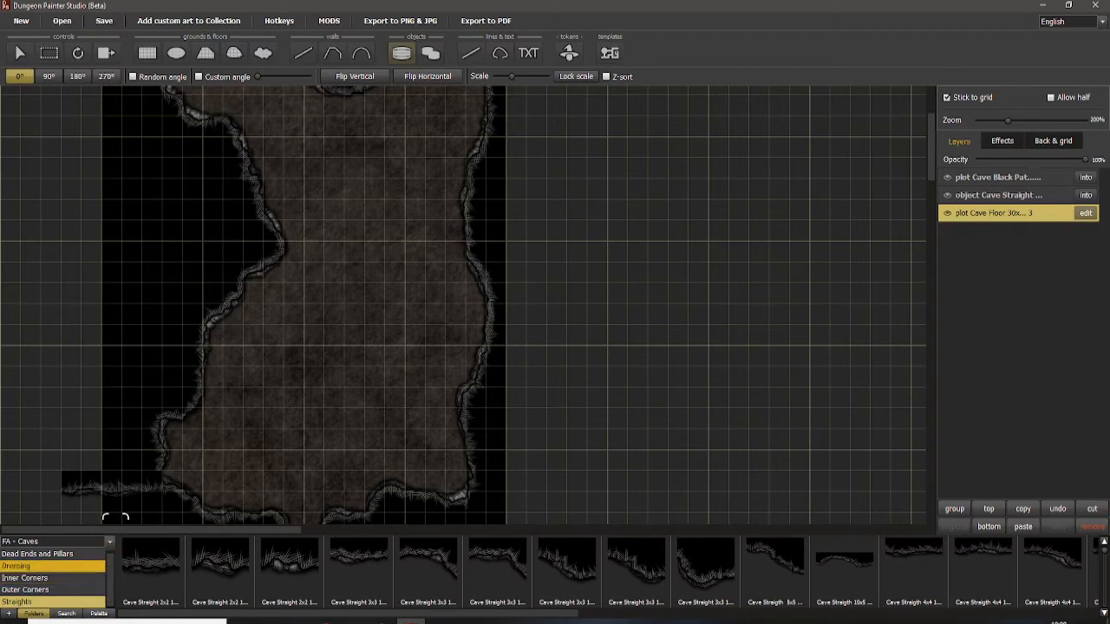
pyautogui.click(52, 554)
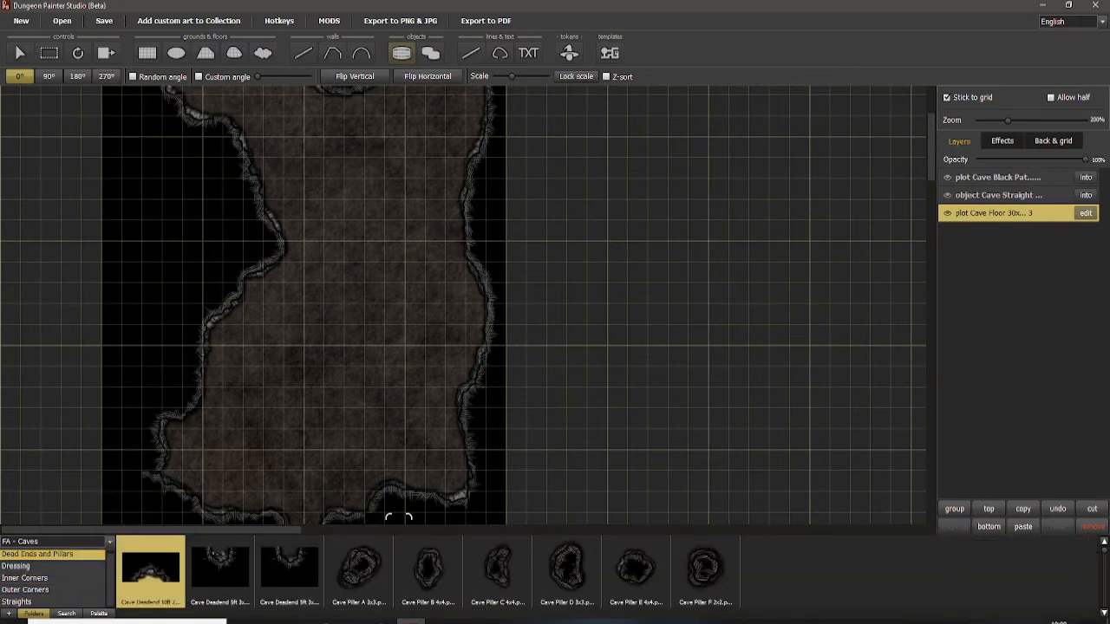
pyautogui.click(567, 571)
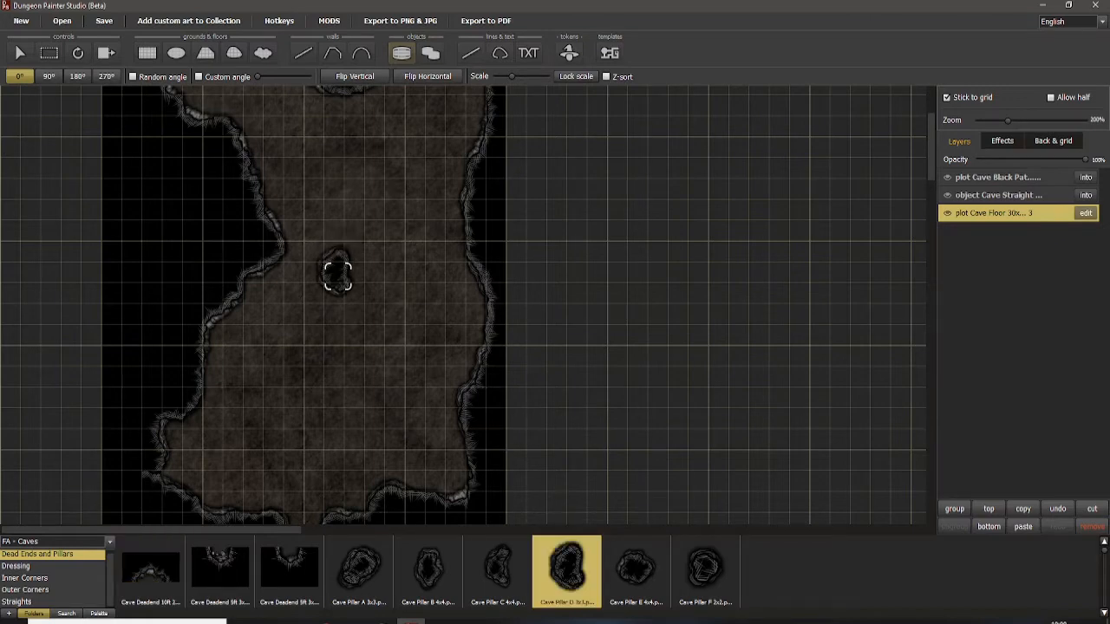
pyautogui.scroll(-2, 364, 251)
pyautogui.scroll(1, 396, 223)
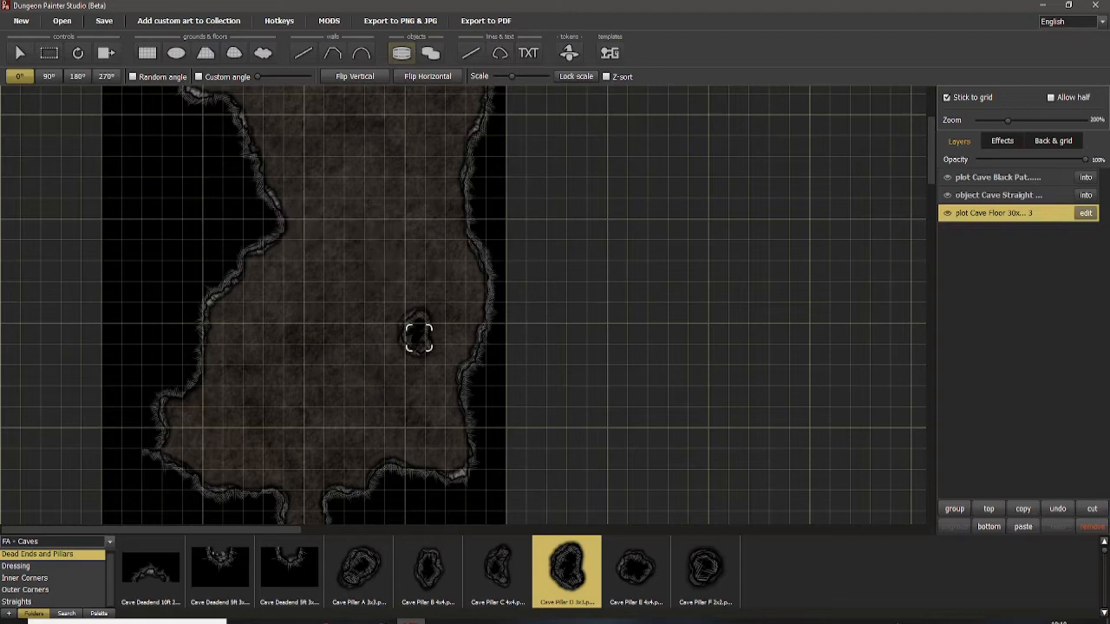
pyautogui.scroll(2, 396, 329)
pyautogui.moveTo(370, 354); pyautogui.dragTo(582, 205)
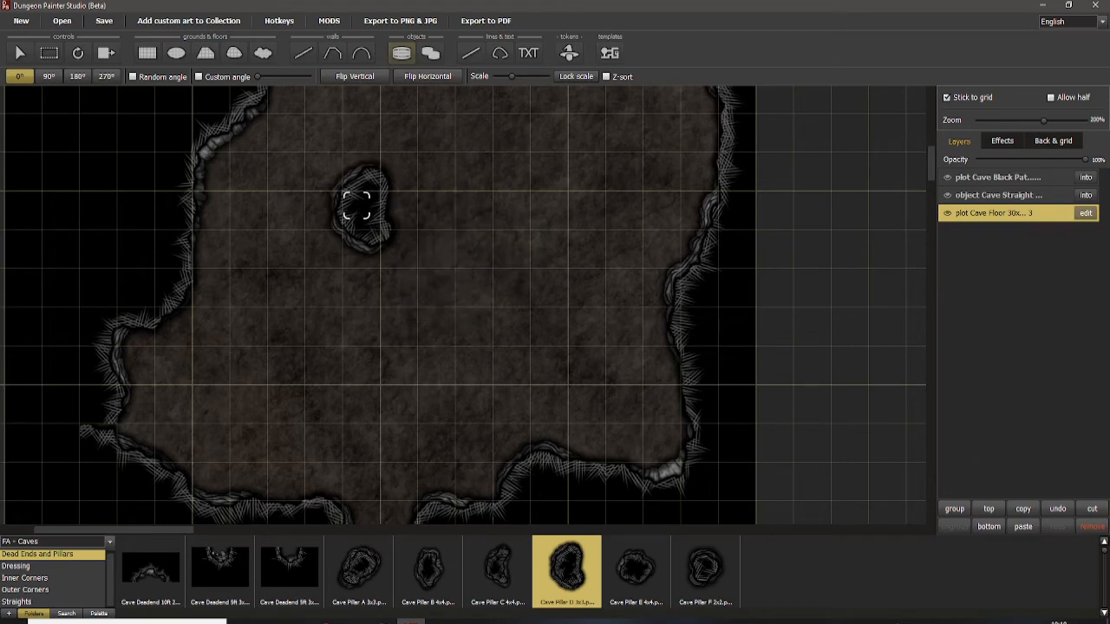
pyautogui.moveTo(394, 204); pyautogui.dragTo(391, 265)
# Step: Choose Cave Pillar E and preview it over different parts of the cave floor
pyautogui.click(635, 572)
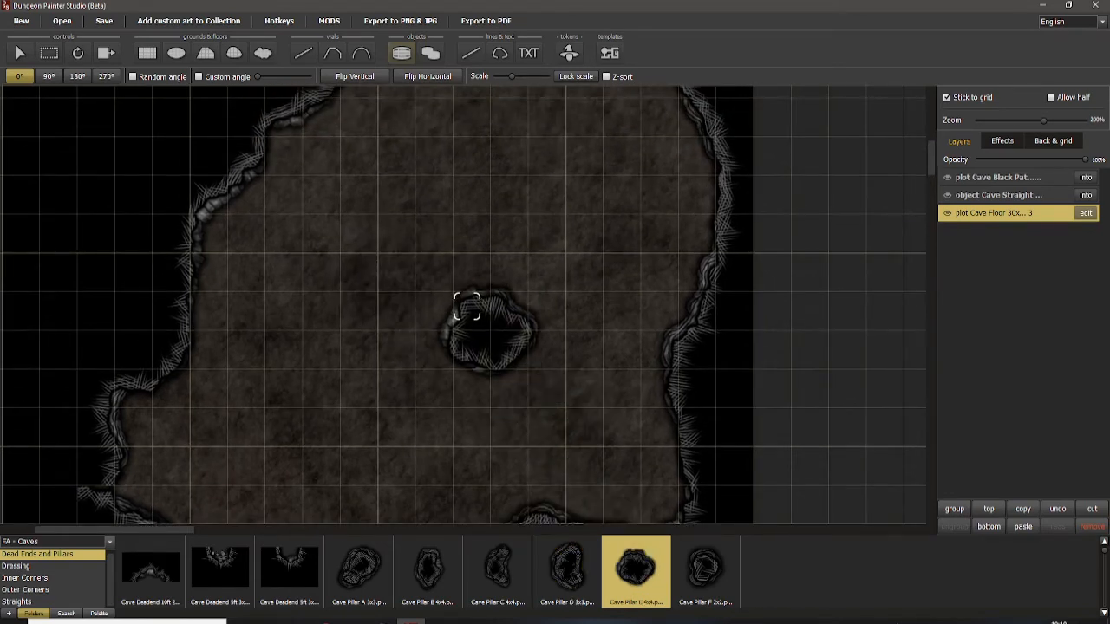
pyautogui.moveTo(501, 306); pyautogui.dragTo(456, 314)
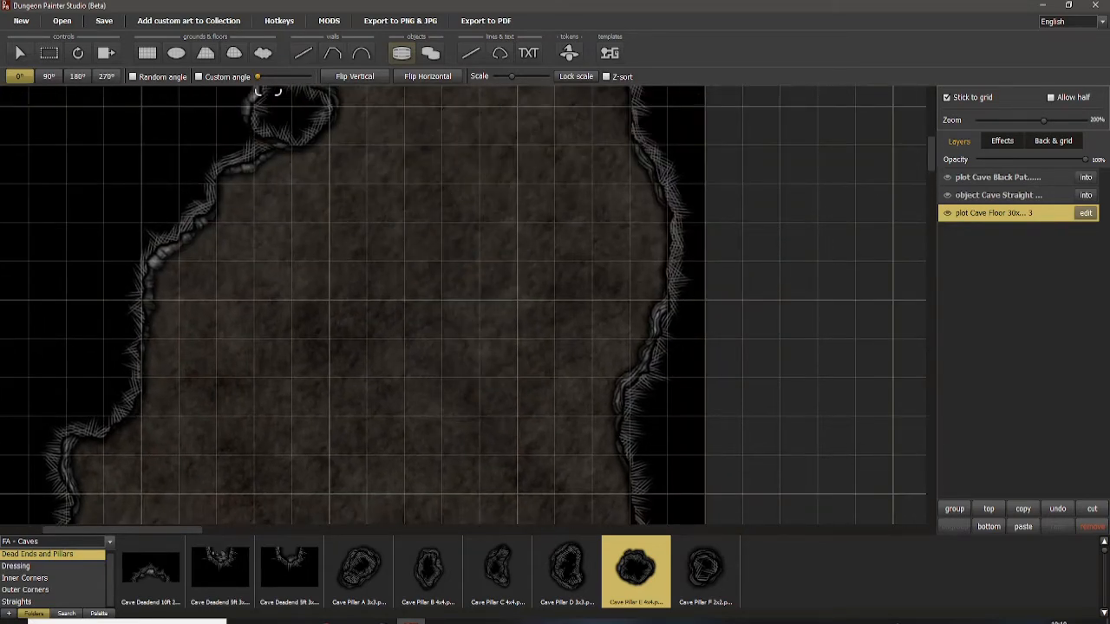
pyautogui.scroll(-2, 430, 215)
pyautogui.moveTo(434, 225)
pyautogui.mouseDown()
pyautogui.moveTo(462, 356)
pyautogui.moveTo(484, 213)
pyautogui.mouseUp()
pyautogui.moveTo(508, 360)
pyautogui.mouseDown()
pyautogui.moveTo(504, 207)
pyautogui.moveTo(460, 247)
pyautogui.moveTo(503, 404)
pyautogui.moveTo(533, 463)
pyautogui.moveTo(534, 170)
pyautogui.moveTo(502, 254)
pyautogui.moveTo(528, 240)
pyautogui.moveTo(528, 401)
pyautogui.moveTo(555, 230)
pyautogui.mouseUp()
pyautogui.moveTo(557, 321)
pyautogui.mouseDown()
pyautogui.moveTo(574, 250)
pyautogui.moveTo(579, 125)
pyautogui.moveTo(548, 180)
pyautogui.mouseUp()
pyautogui.scroll(-1, 548, 178)
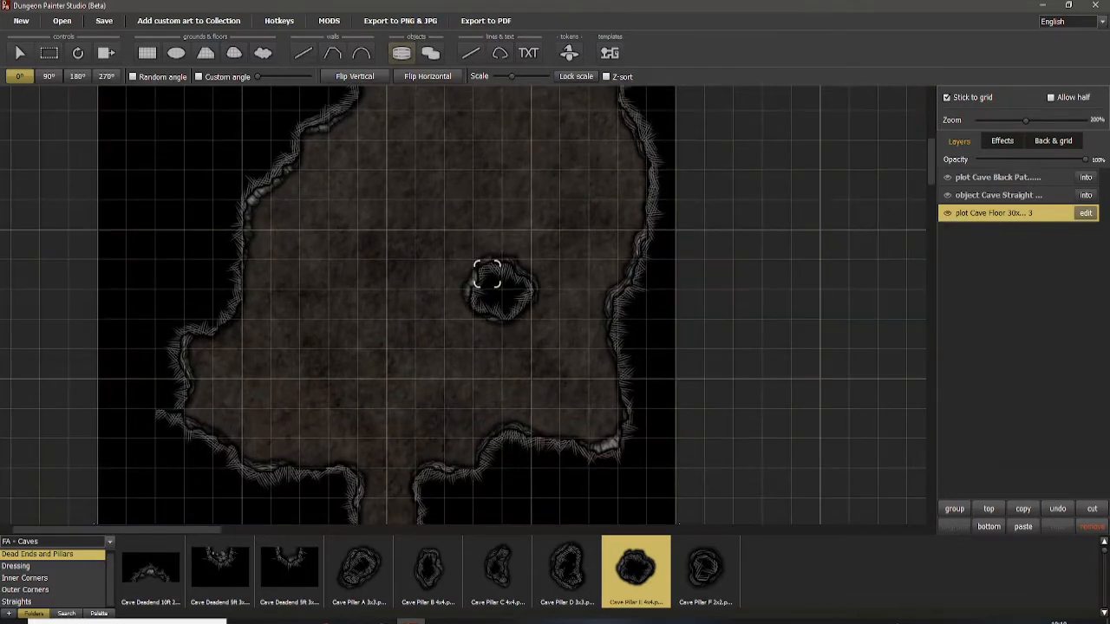
pyautogui.scroll(6, 477, 286)
pyautogui.moveTo(463, 214)
pyautogui.mouseDown()
pyautogui.moveTo(459, 399)
pyautogui.moveTo(468, 216)
pyautogui.mouseUp()
pyautogui.scroll(-3, 468, 216)
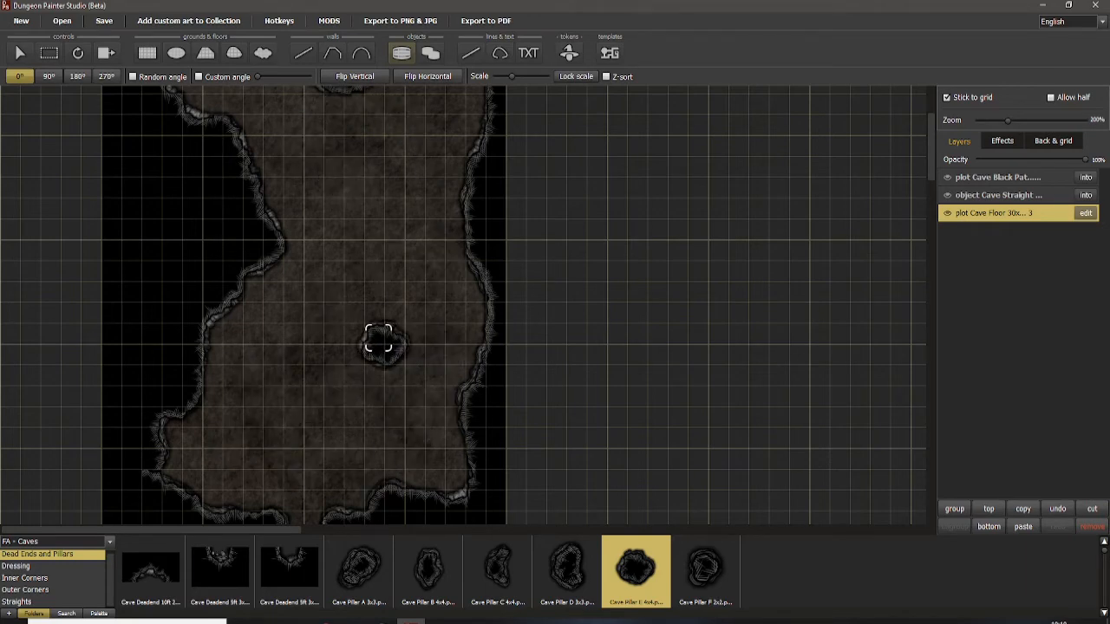
pyautogui.moveTo(399, 339); pyautogui.dragTo(419, 240)
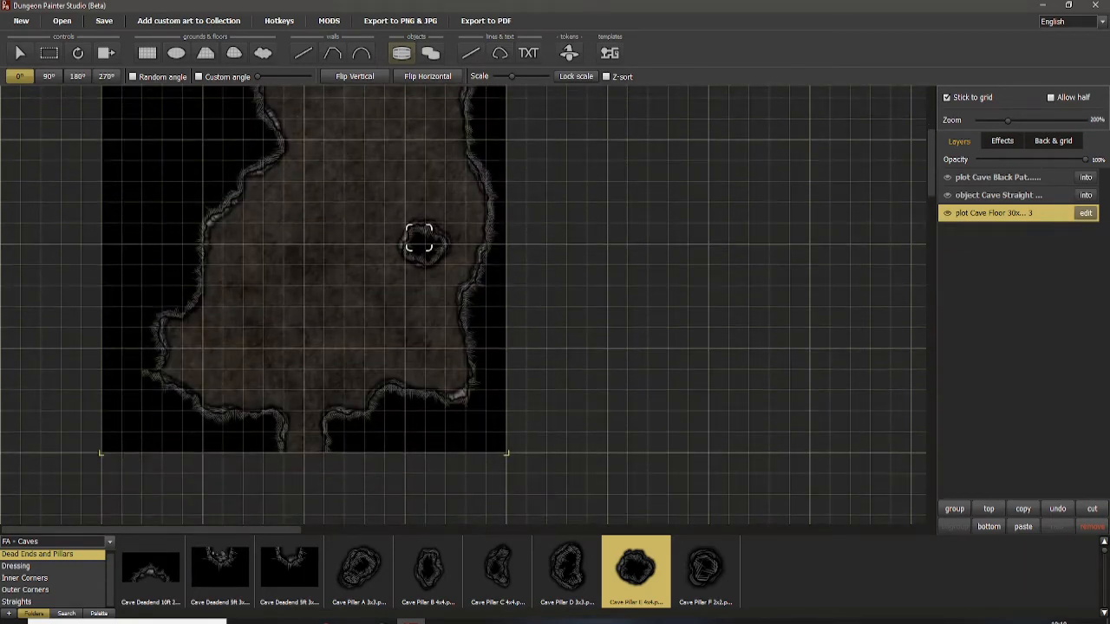
# Step: Place Cave Pillar E in the upper part of the cave, with Random angle on and Stick to grid off
pyautogui.moveTo(318, 134); pyautogui.dragTo(361, 316)
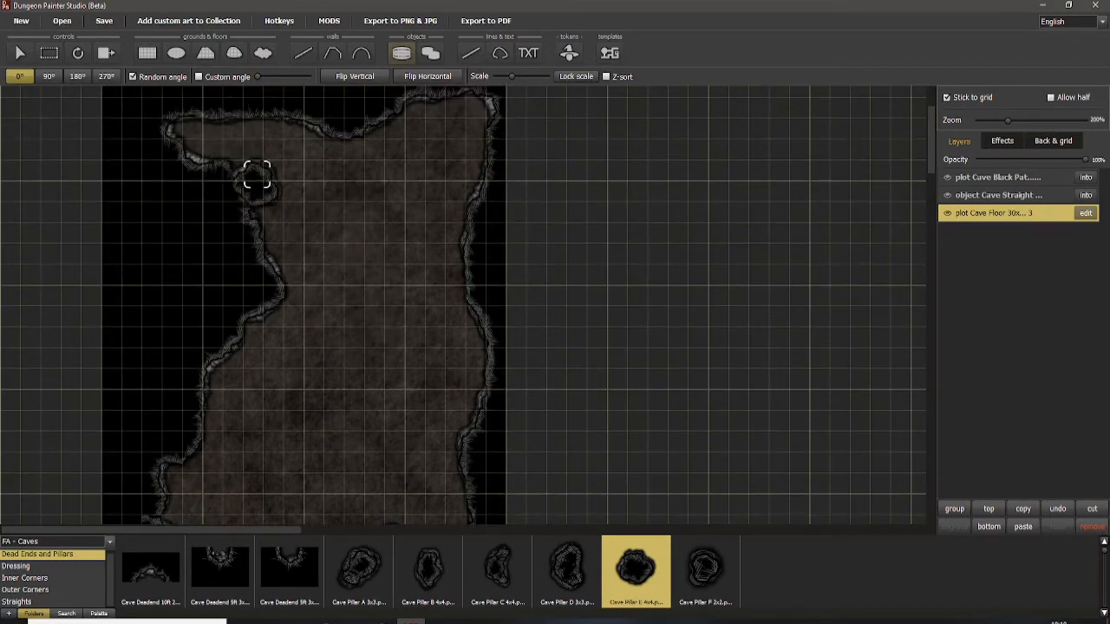
pyautogui.click(947, 97)
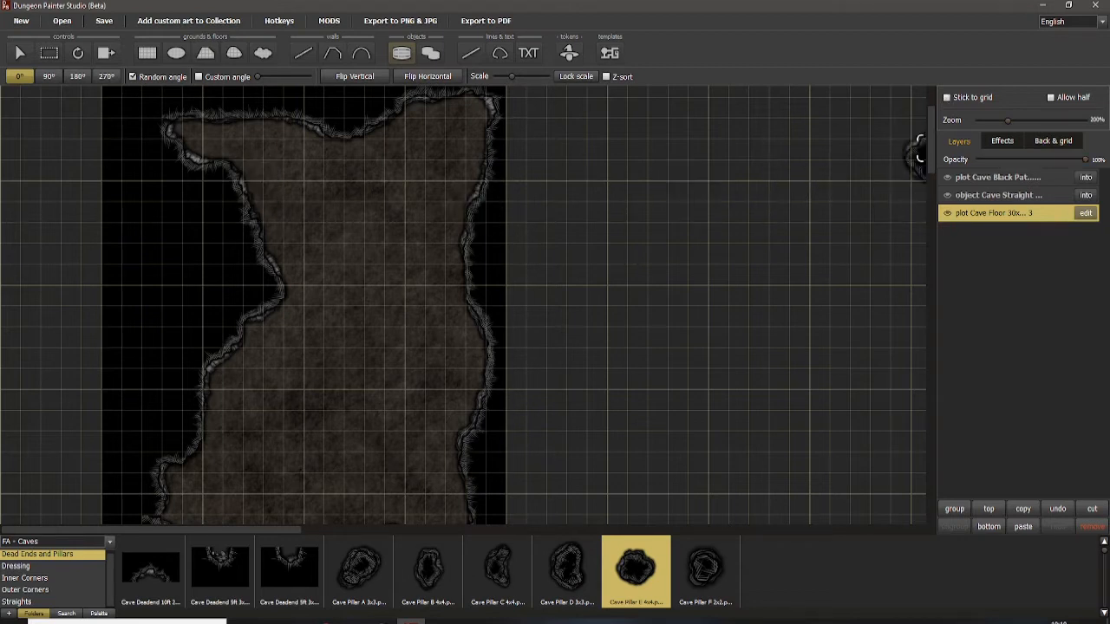
pyautogui.scroll(-1, 528, 103)
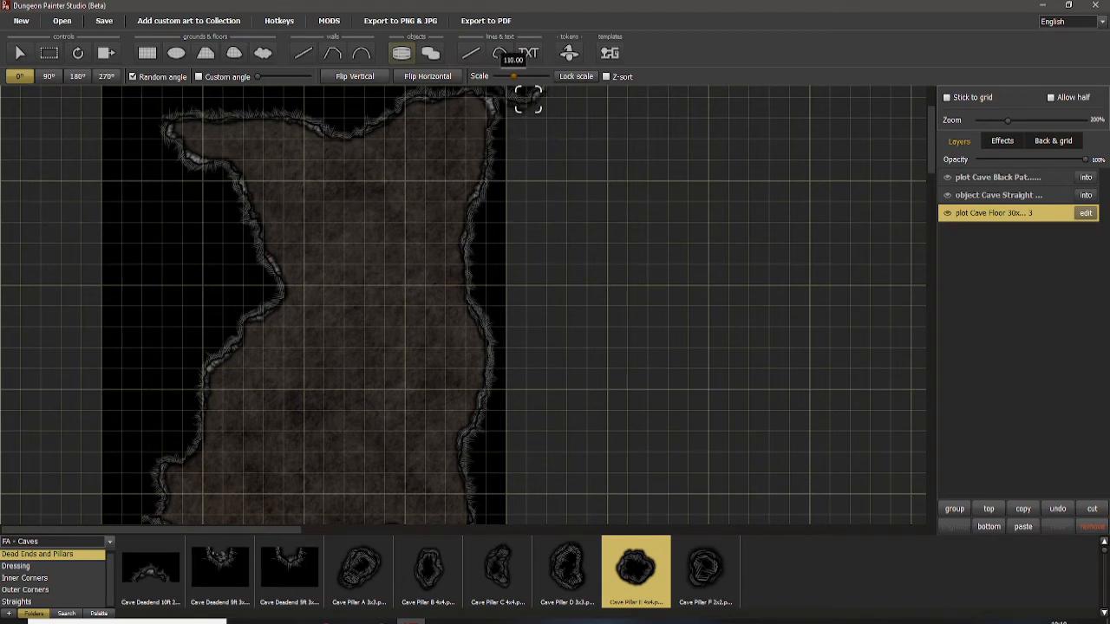
pyautogui.scroll(-2, 527, 101)
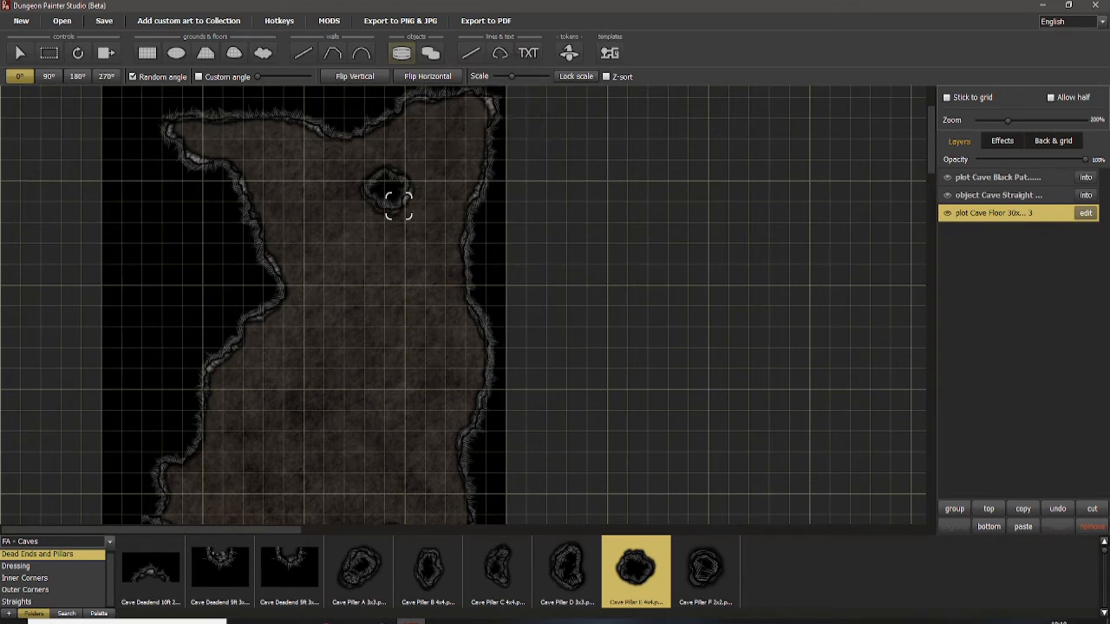
pyautogui.moveTo(411, 293); pyautogui.dragTo(438, 272)
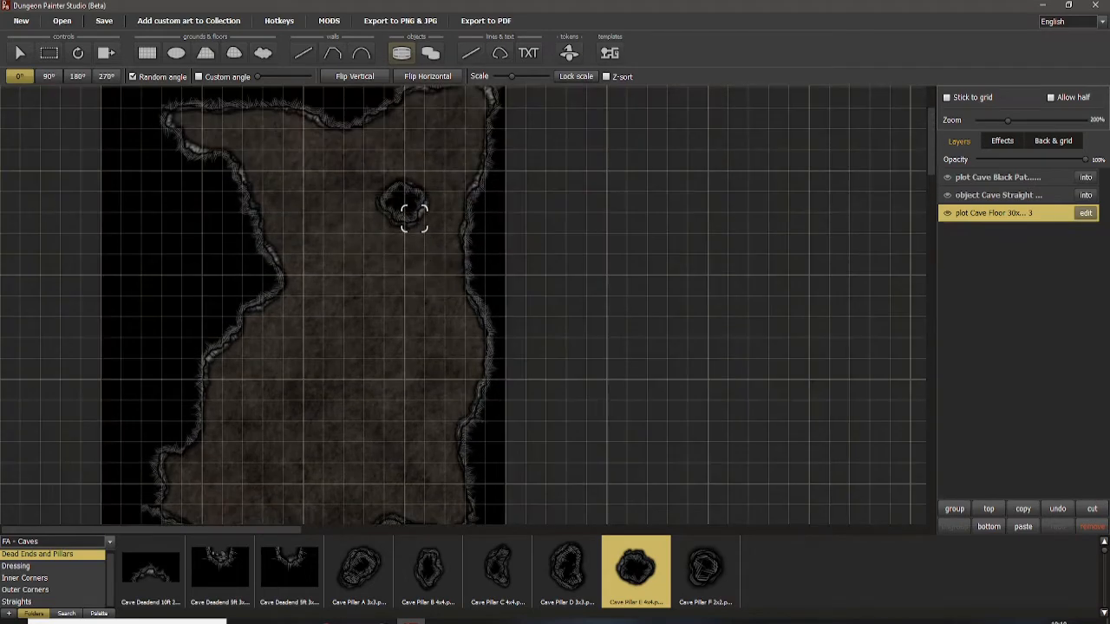
pyautogui.click(402, 198)
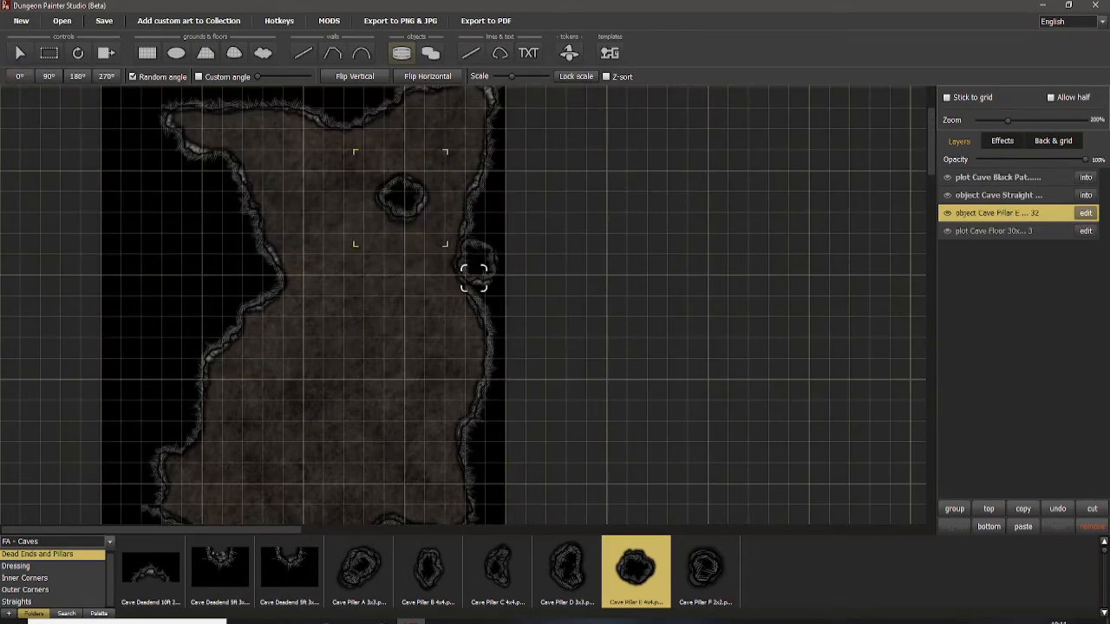
# Step: Place a scaled-down Cave Pillar B in the cave's narrow upper section, below and left of the Cave Pillar E
pyautogui.scroll(2, 438, 300)
pyautogui.moveTo(420, 310); pyautogui.dragTo(515, 303)
pyautogui.click(430, 568)
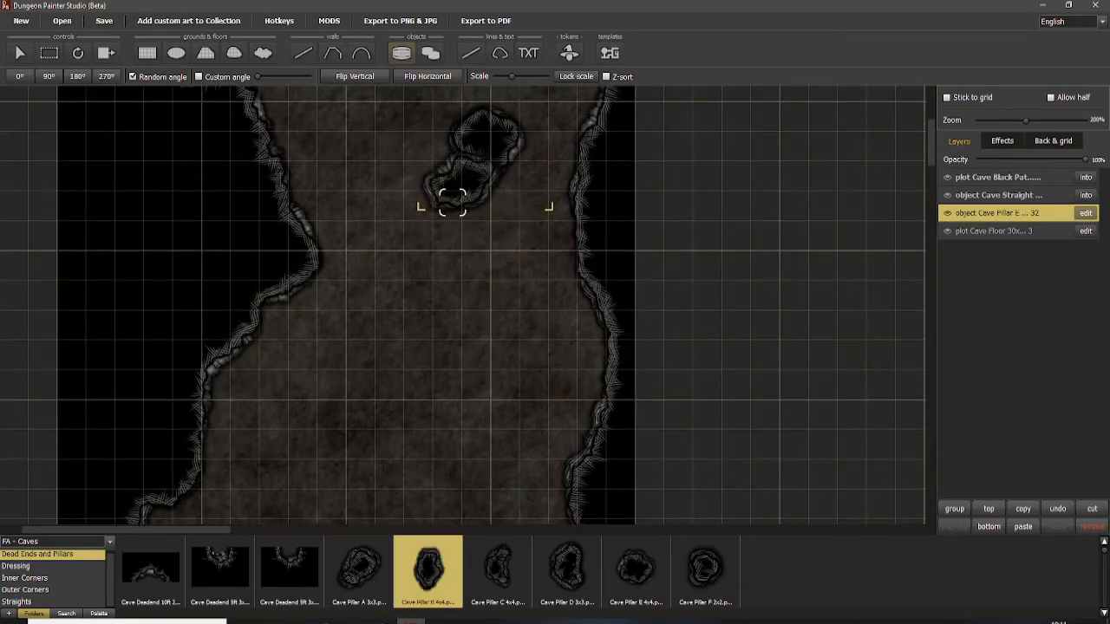
pyautogui.moveTo(512, 77); pyautogui.dragTo(507, 77)
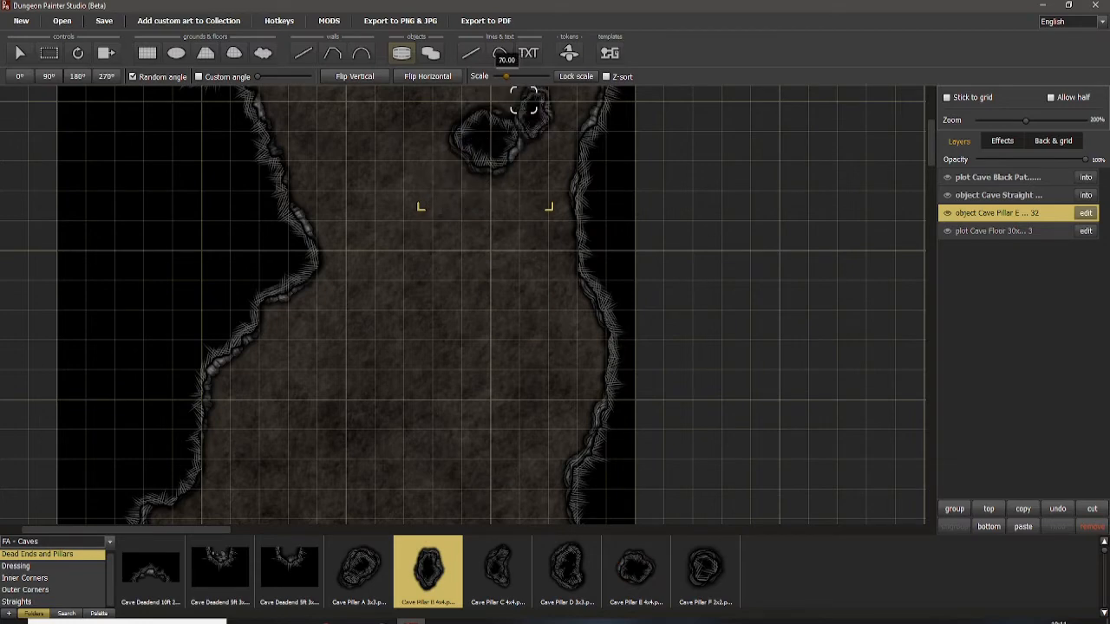
pyautogui.moveTo(376, 330); pyautogui.dragTo(386, 383)
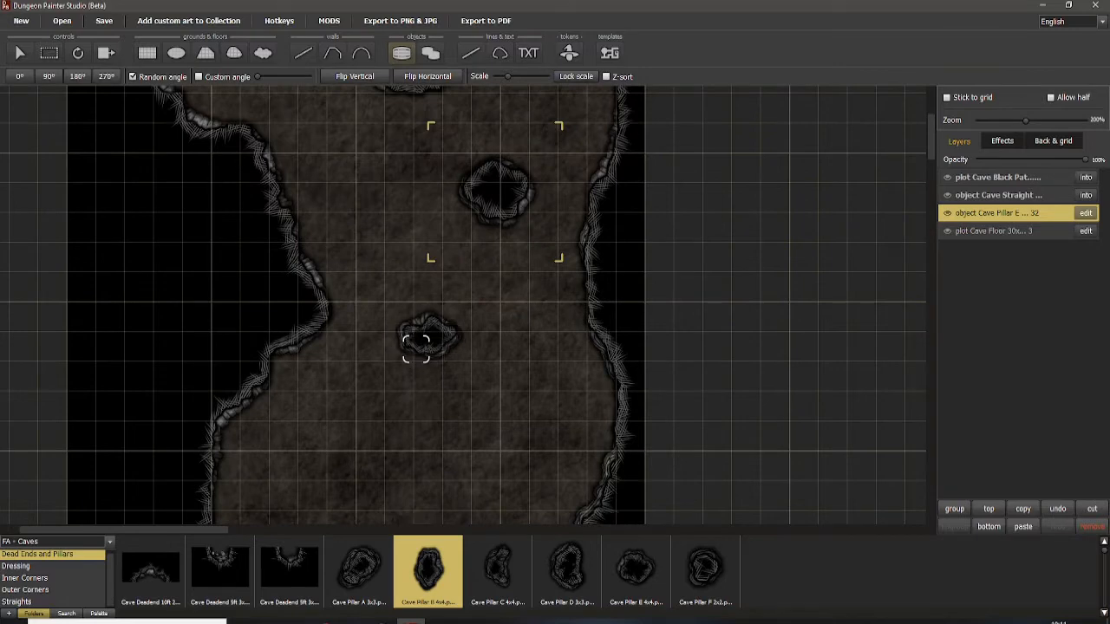
pyautogui.moveTo(508, 76); pyautogui.dragTo(507, 76)
pyautogui.moveTo(408, 302); pyautogui.dragTo(449, 90)
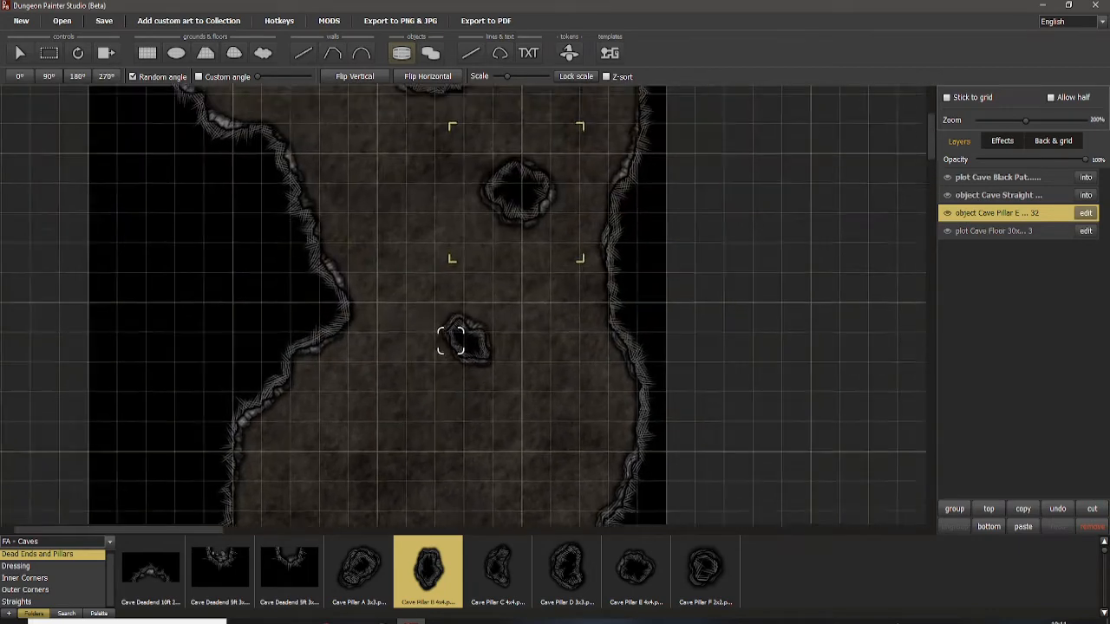
pyautogui.click(379, 287)
pyautogui.moveTo(521, 385)
pyautogui.mouseDown()
pyautogui.moveTo(508, 471)
pyautogui.moveTo(520, 471)
pyautogui.moveTo(563, 161)
pyautogui.moveTo(511, 402)
pyautogui.mouseUp()
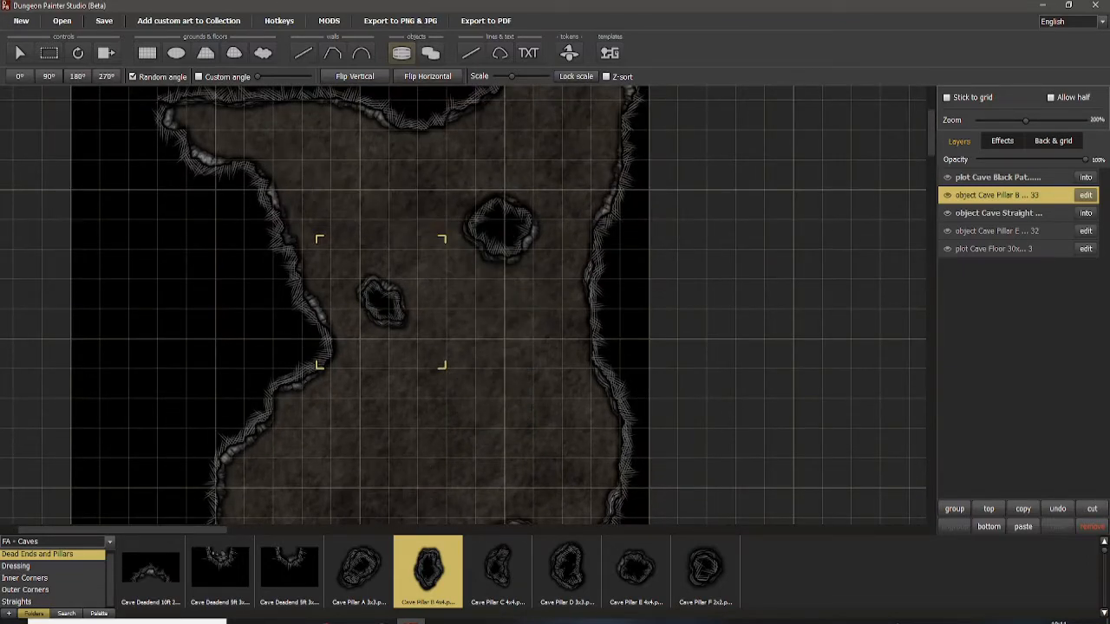
# Step: Place a scaled-down Cave Pillar F on the cave floor near the right wall, below the two larger pillars
pyautogui.moveTo(540, 420); pyautogui.dragTo(577, 281)
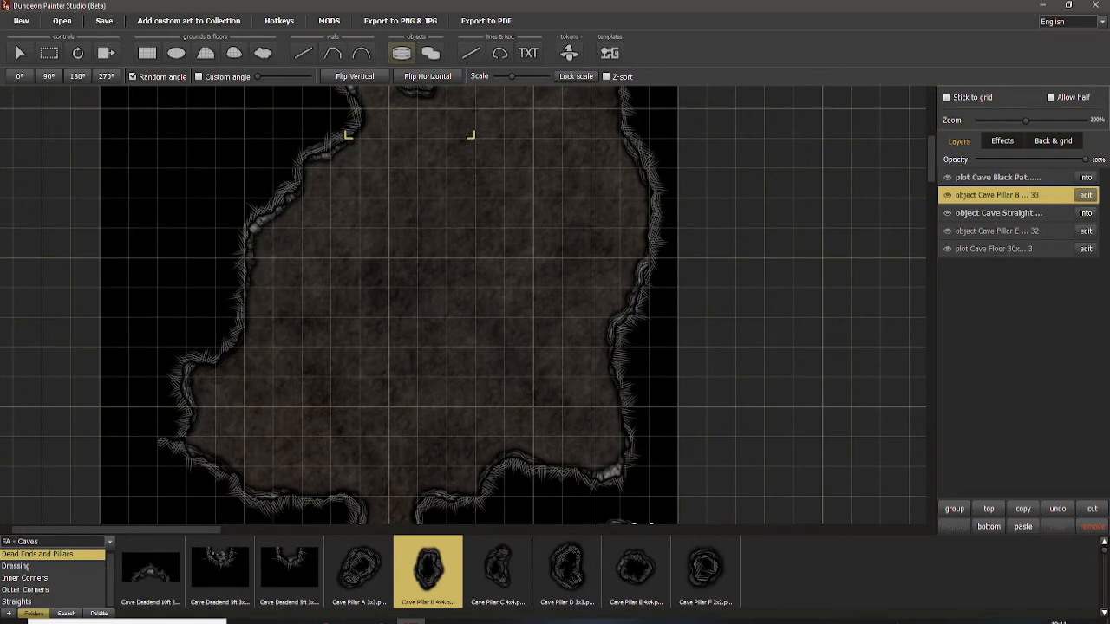
pyautogui.click(705, 572)
pyautogui.moveTo(529, 309); pyautogui.dragTo(516, 427)
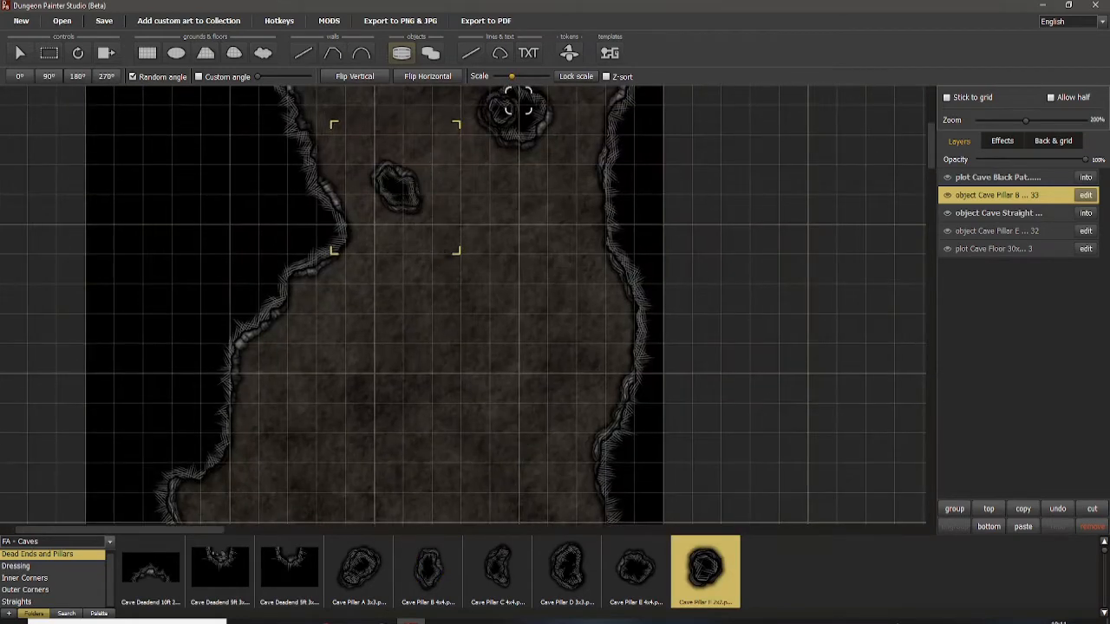
pyautogui.scroll(-2, 518, 108)
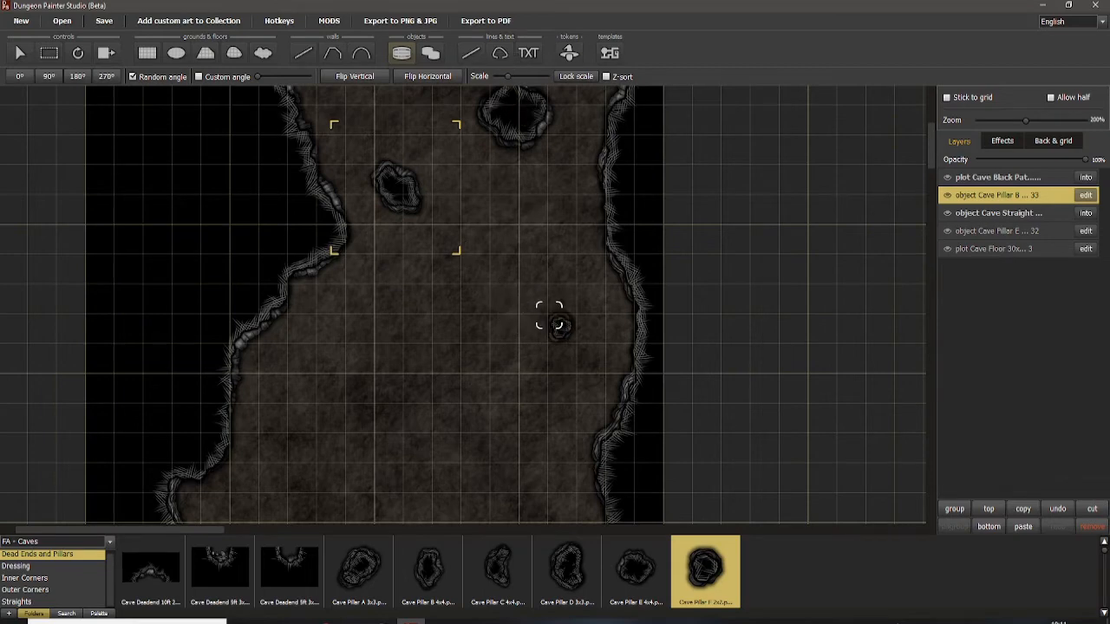
pyautogui.click(549, 315)
pyautogui.moveTo(454, 332); pyautogui.dragTo(484, 317)
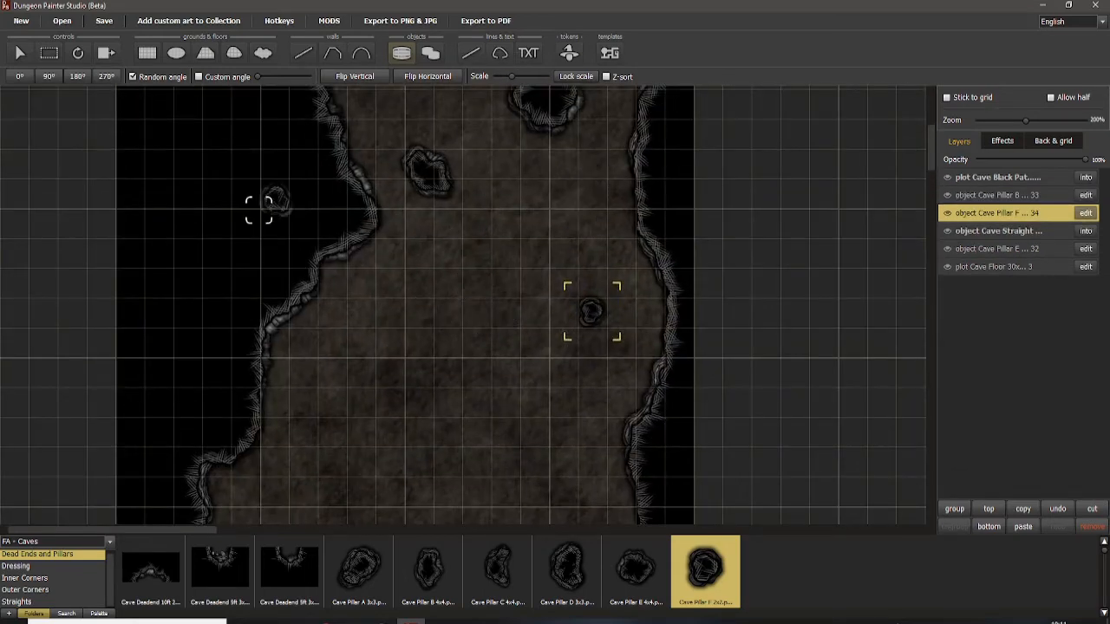
pyautogui.click(109, 540)
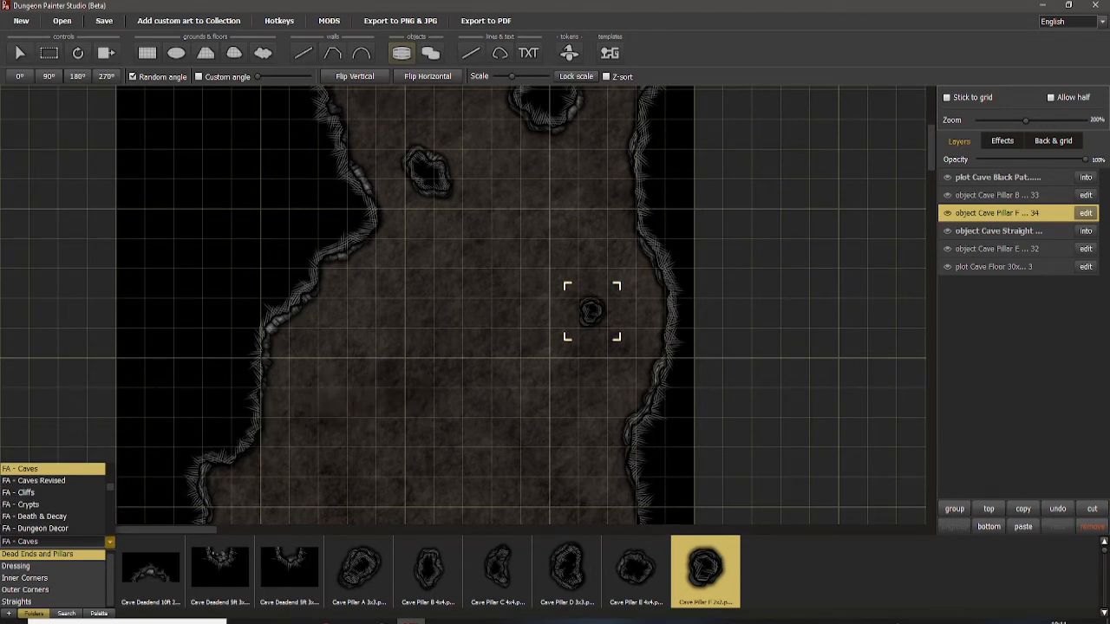
pyautogui.click(109, 541)
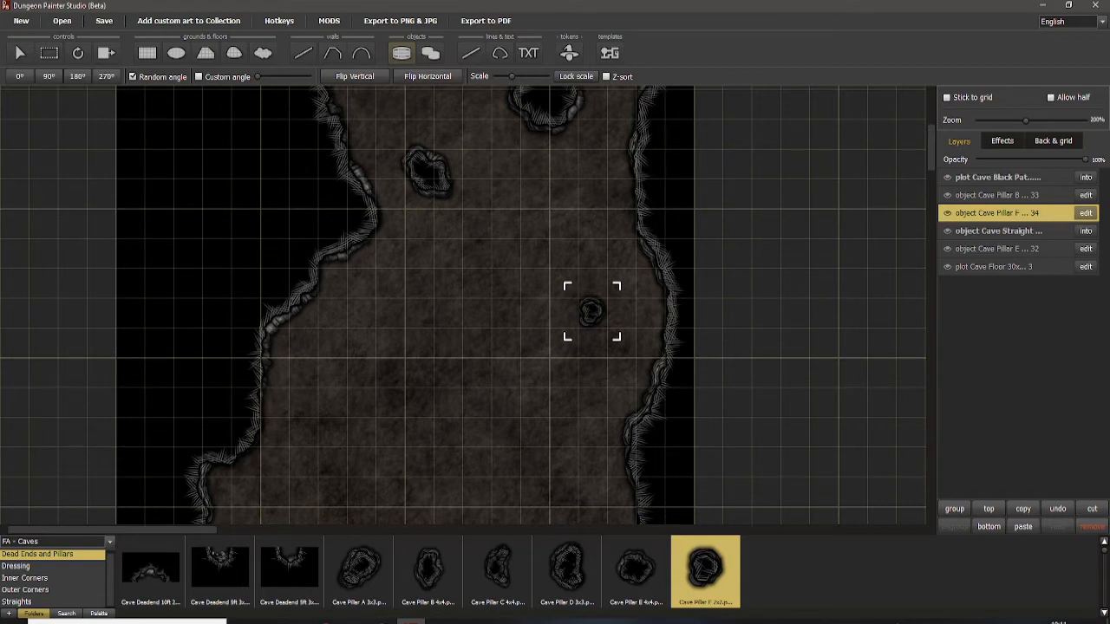
# Step: Check the visibility of the Cave Pillar B and E layers and move the Cave Pillar E layer above the Cave Straight group
pyautogui.click(948, 195)
pyautogui.click(948, 195)
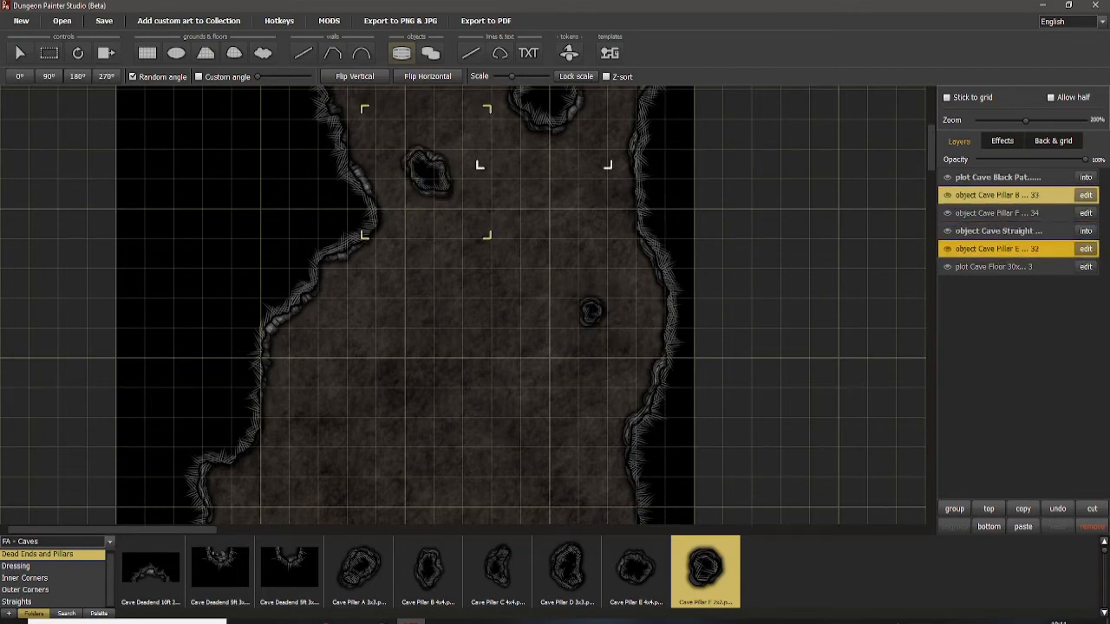
pyautogui.click(948, 249)
pyautogui.click(947, 249)
pyautogui.moveTo(988, 249); pyautogui.dragTo(988, 227)
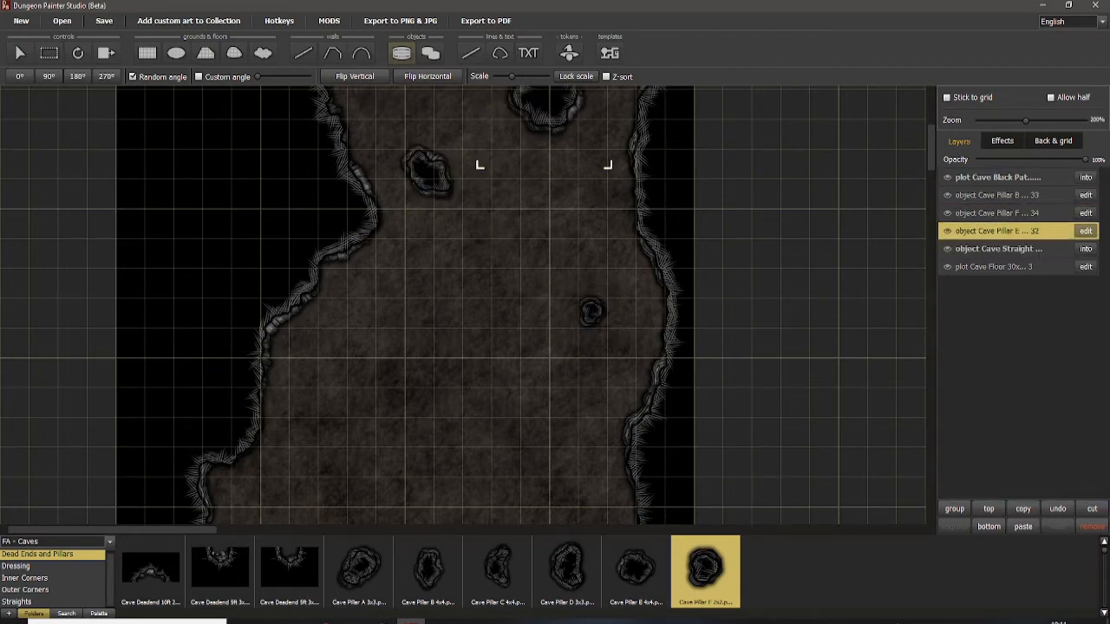
# Step: Group the Cave Pillar B, F and E layers together
pyautogui.click(997, 195)
pyautogui.keyDown('shift'); pyautogui.click(997, 231); pyautogui.keyUp('shift')
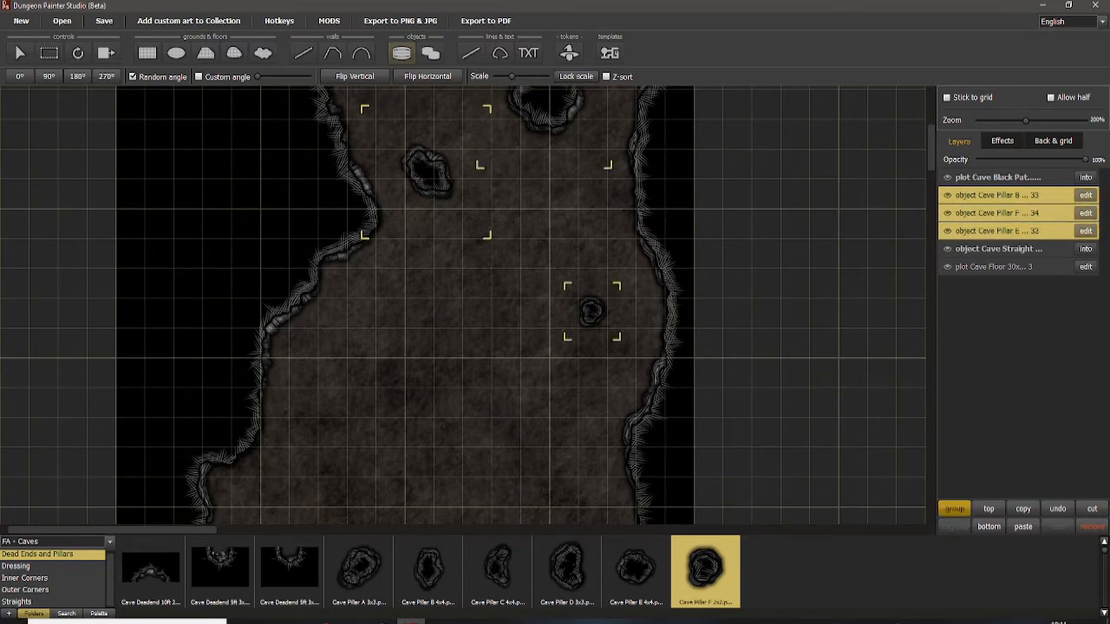
pyautogui.click(954, 509)
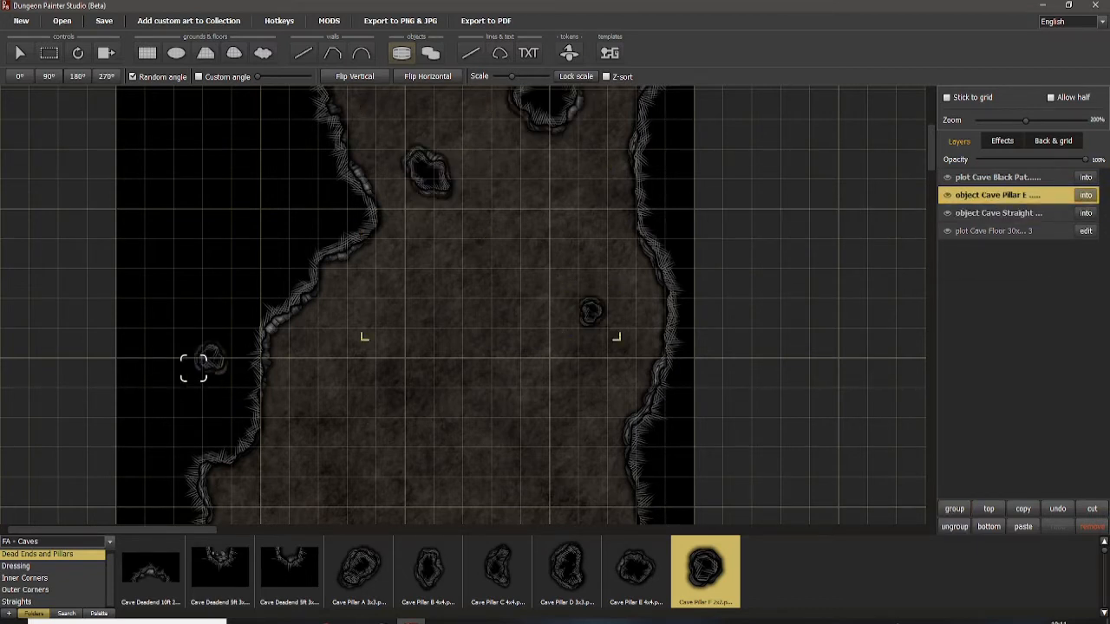
# Step: Browse the art collections and open the Rocks objects of FA - Forests
pyautogui.click(52, 541)
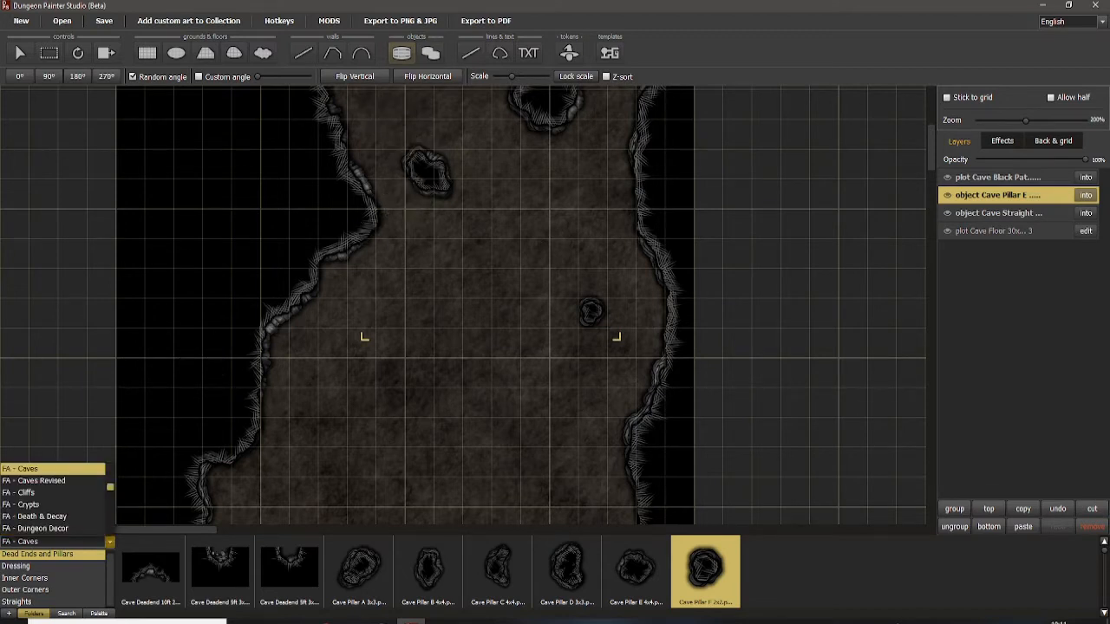
pyautogui.scroll(-5, 52, 503)
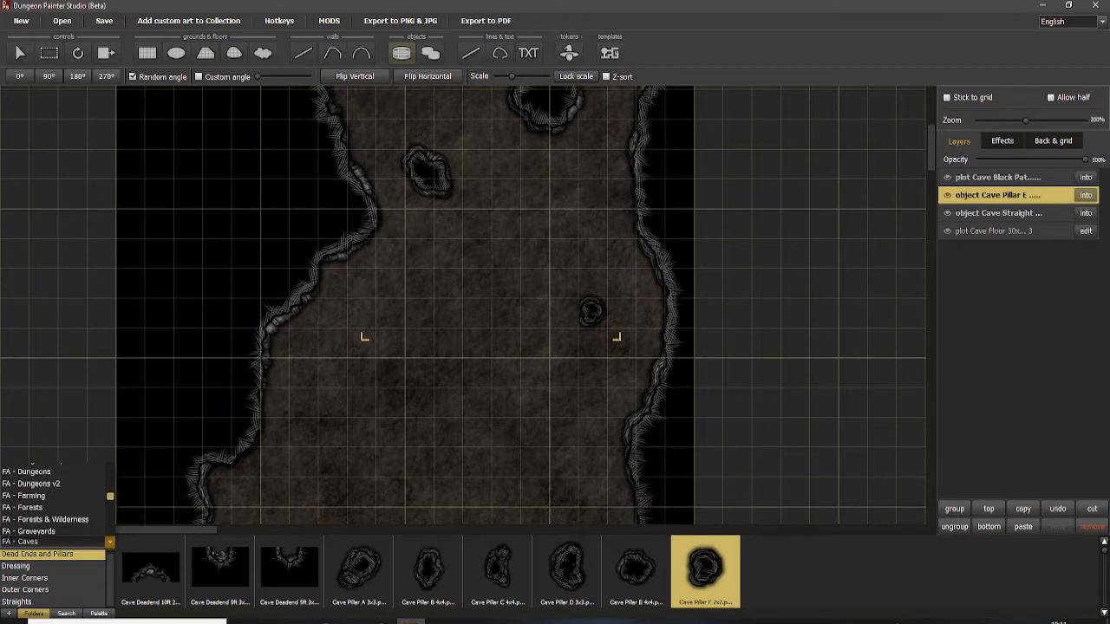
pyautogui.scroll(5, 52, 499)
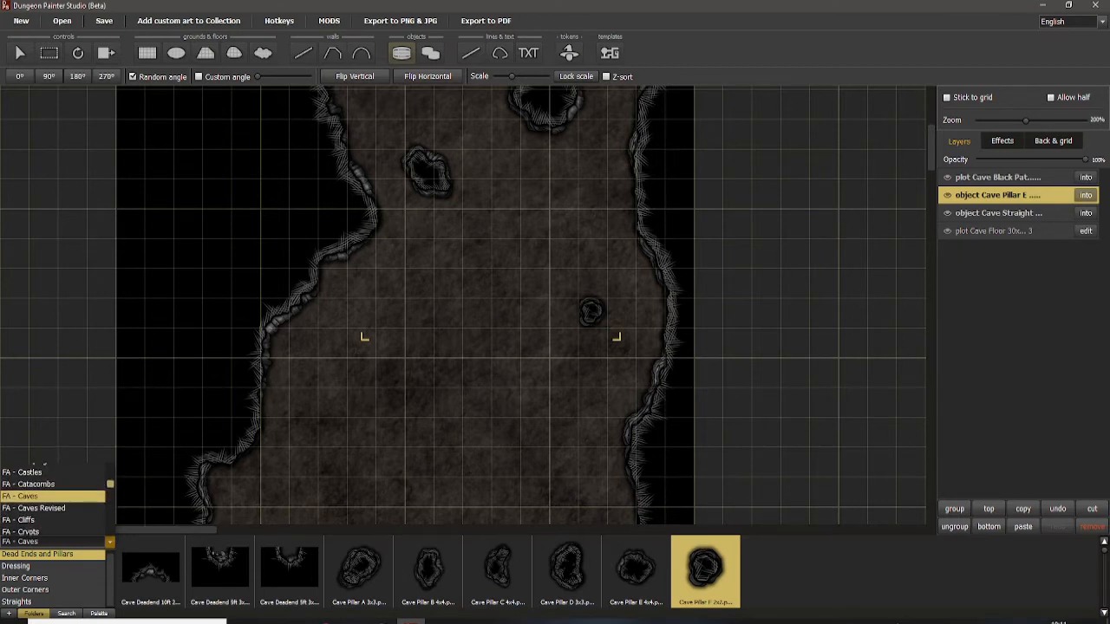
pyautogui.scroll(-5, 52, 501)
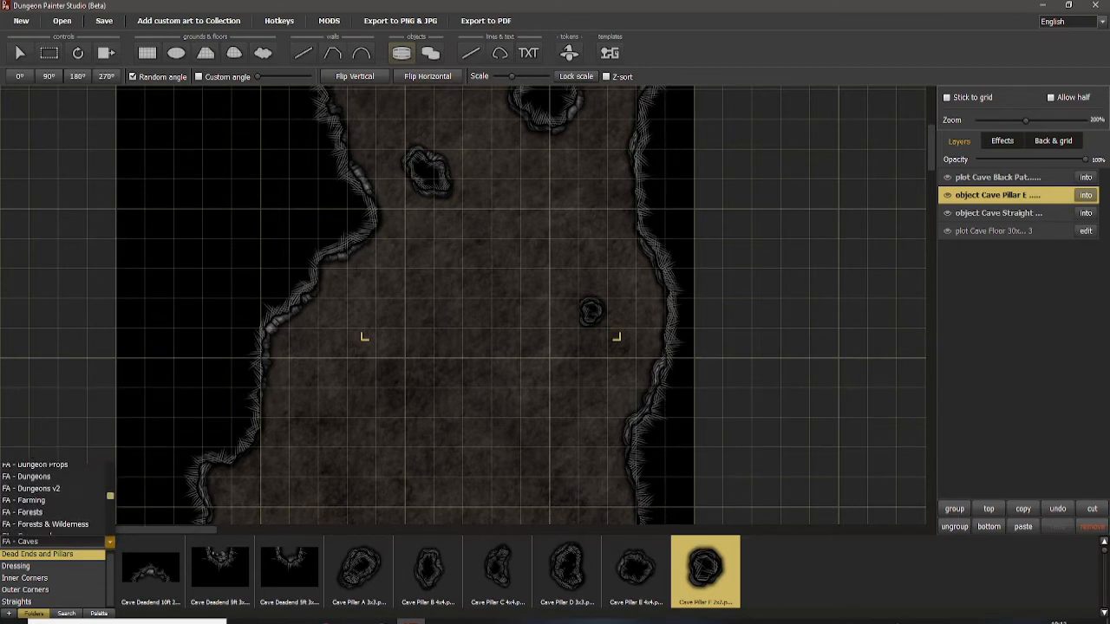
pyautogui.scroll(-2, 52, 501)
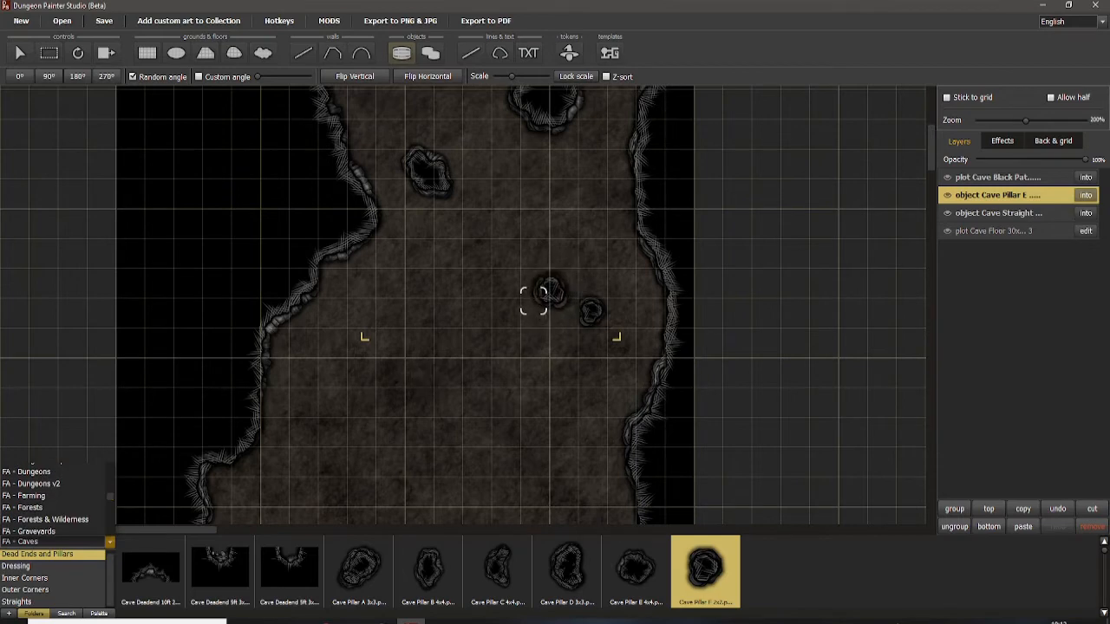
pyautogui.scroll(-1, 530, 312)
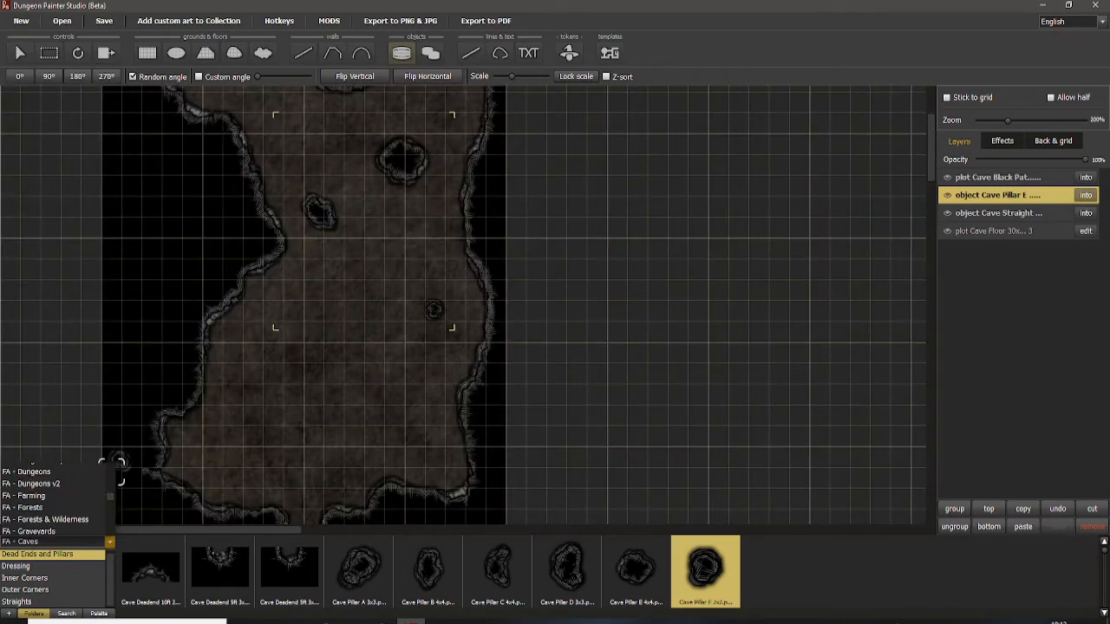
pyautogui.scroll(7, 52, 495)
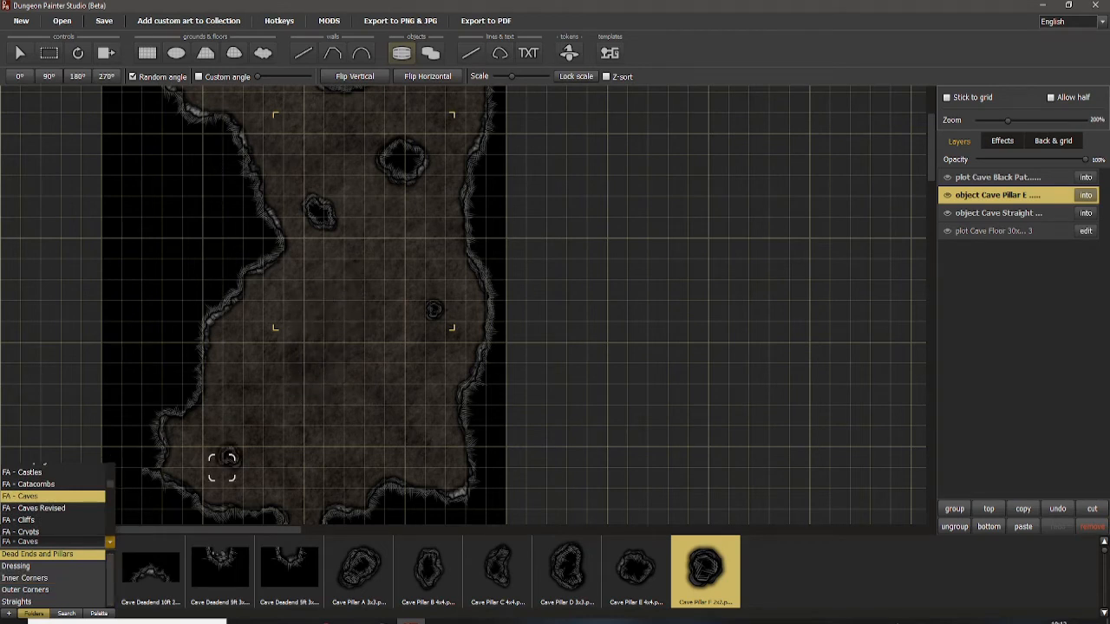
pyautogui.scroll(-5, 52, 496)
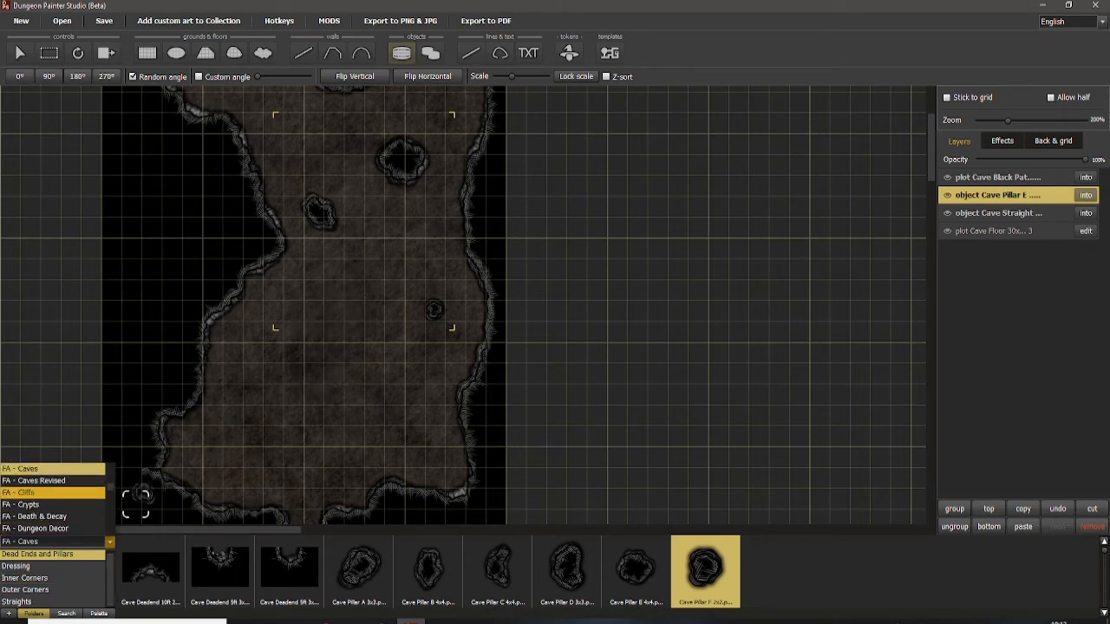
pyautogui.scroll(3, 52, 503)
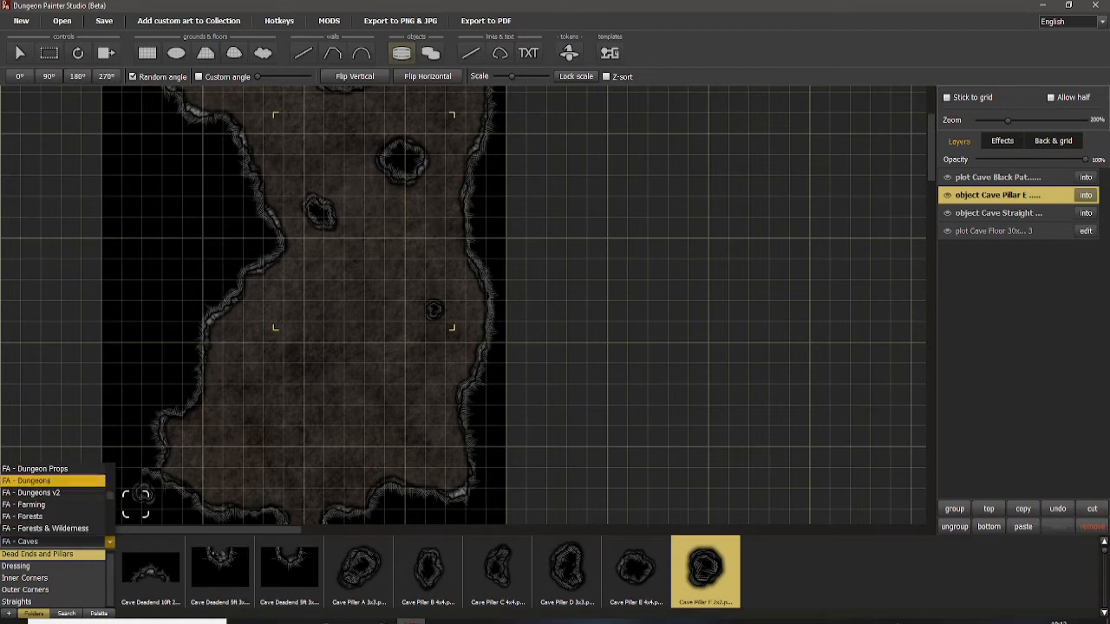
pyautogui.click(52, 515)
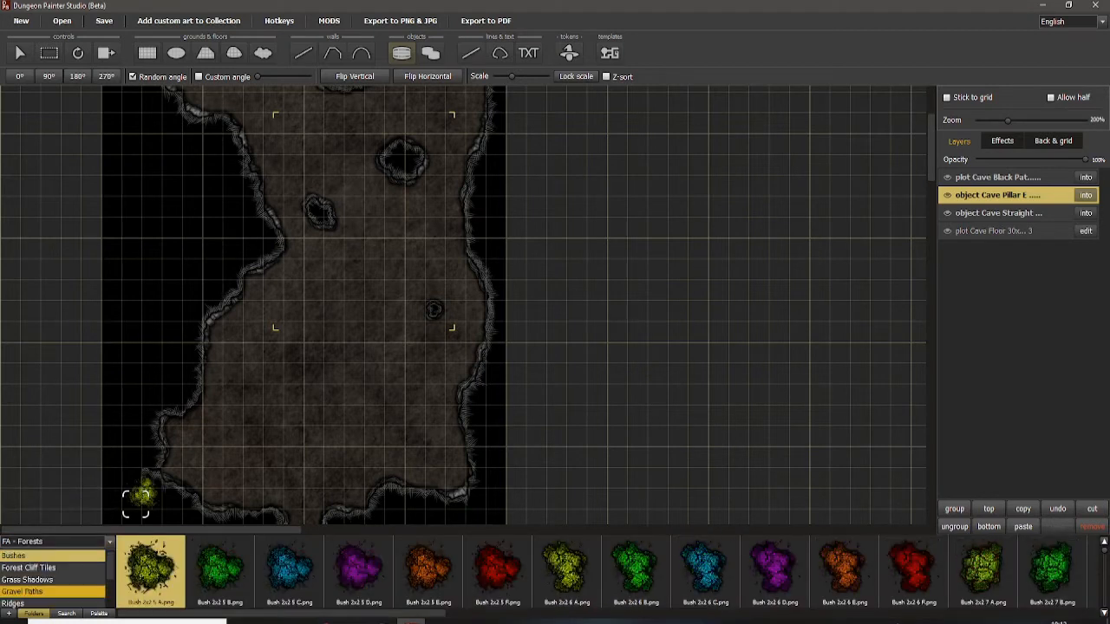
pyautogui.click(52, 566)
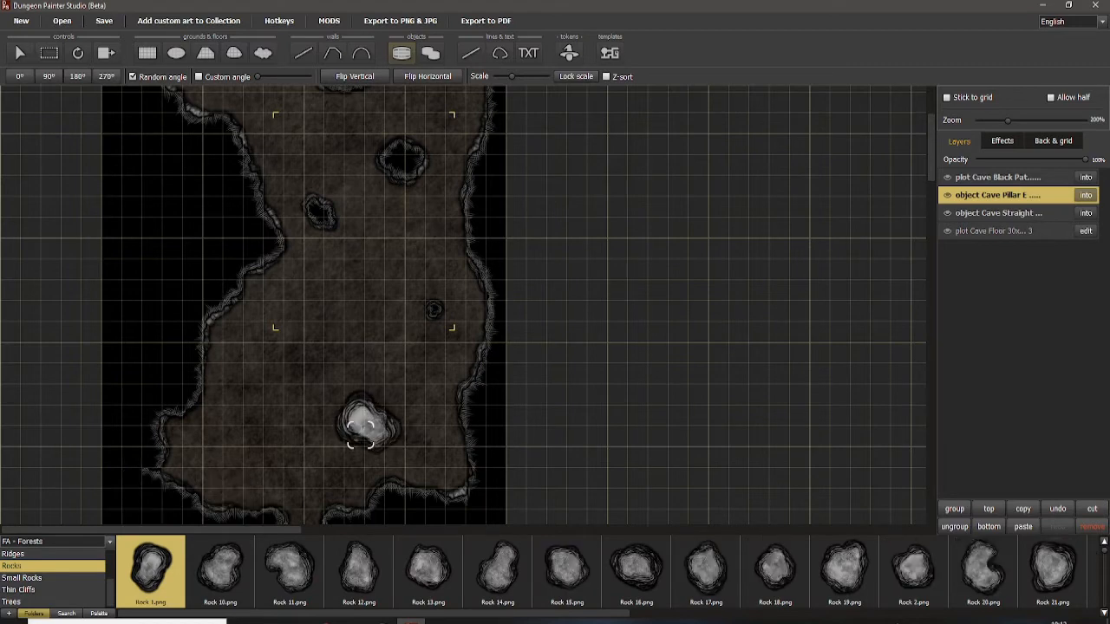
# Step: Place a scaled-down Rock 16 on the cave floor in the lower left part of the cave
pyautogui.scroll(2, 425, 373)
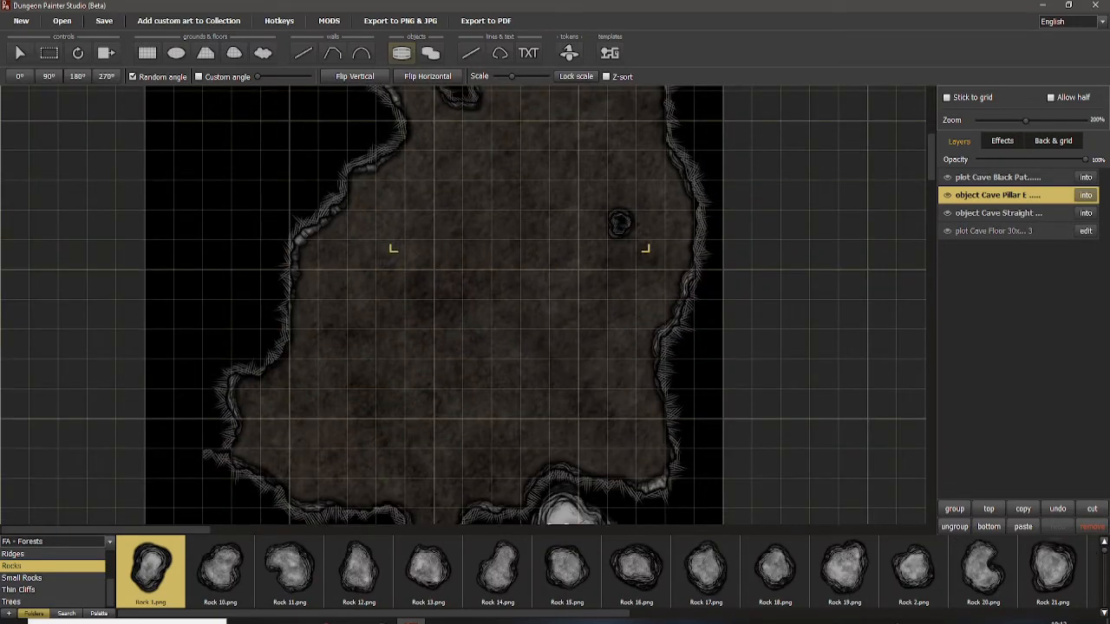
pyautogui.scroll(-10, 572, 531)
pyautogui.scroll(10, 555, 519)
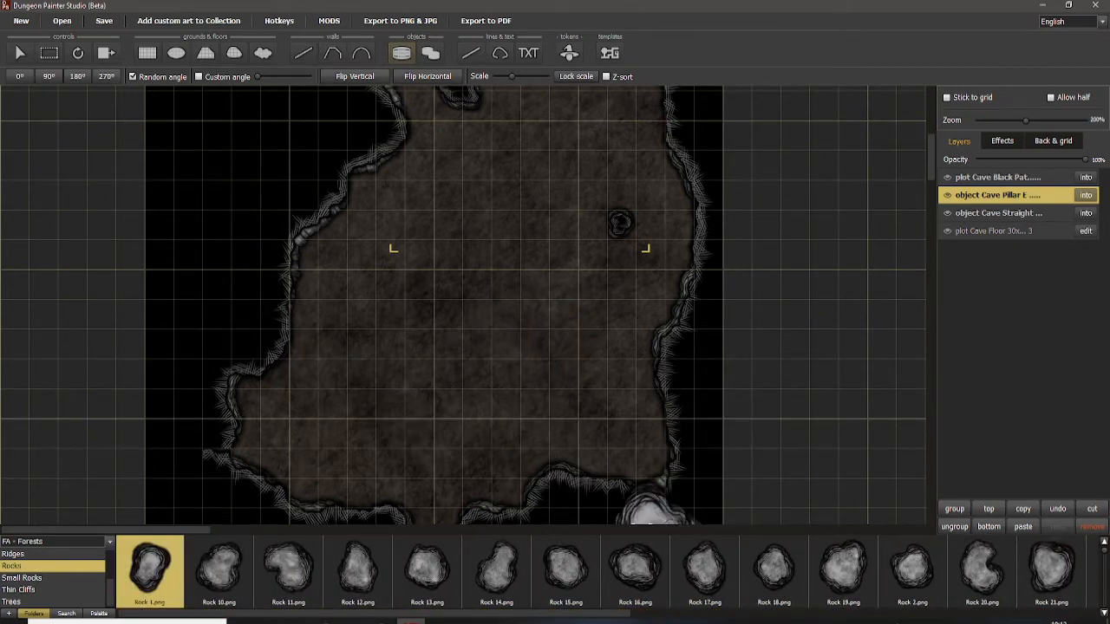
pyautogui.click(634, 570)
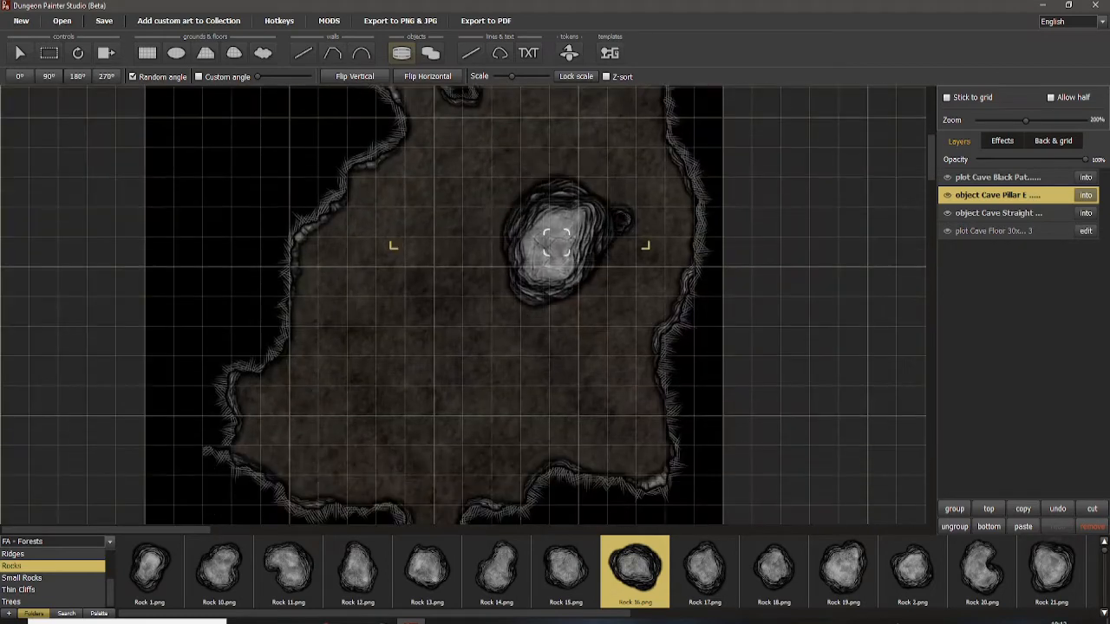
pyautogui.moveTo(555, 243); pyautogui.dragTo(554, 191)
pyautogui.scroll(2, 441, 326)
pyautogui.moveTo(441, 327); pyautogui.dragTo(509, 308)
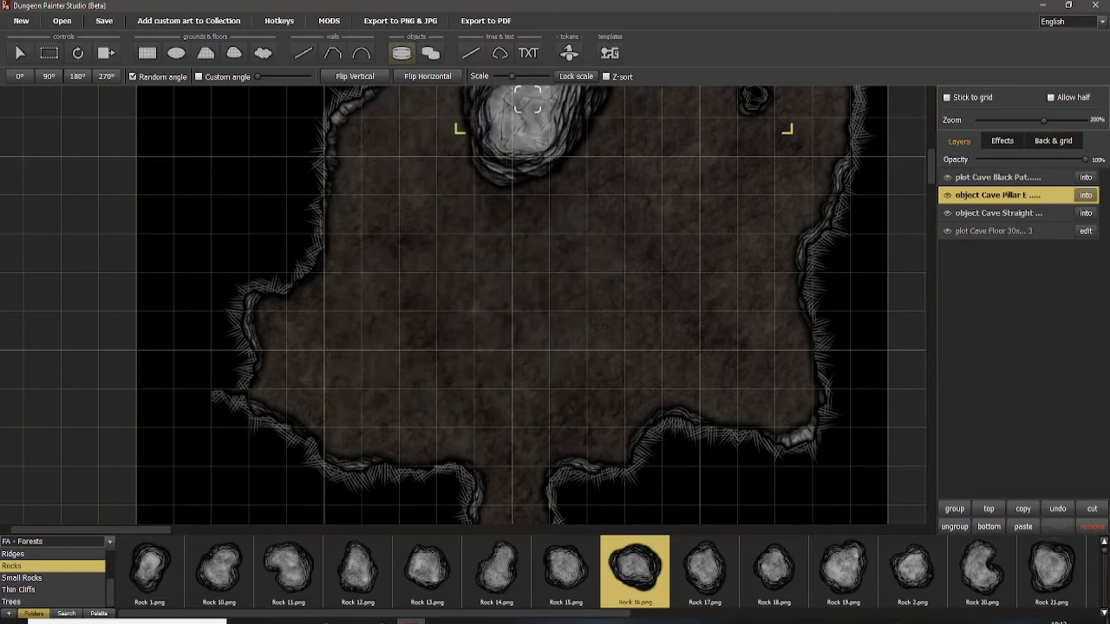
pyautogui.moveTo(511, 77); pyautogui.dragTo(504, 76)
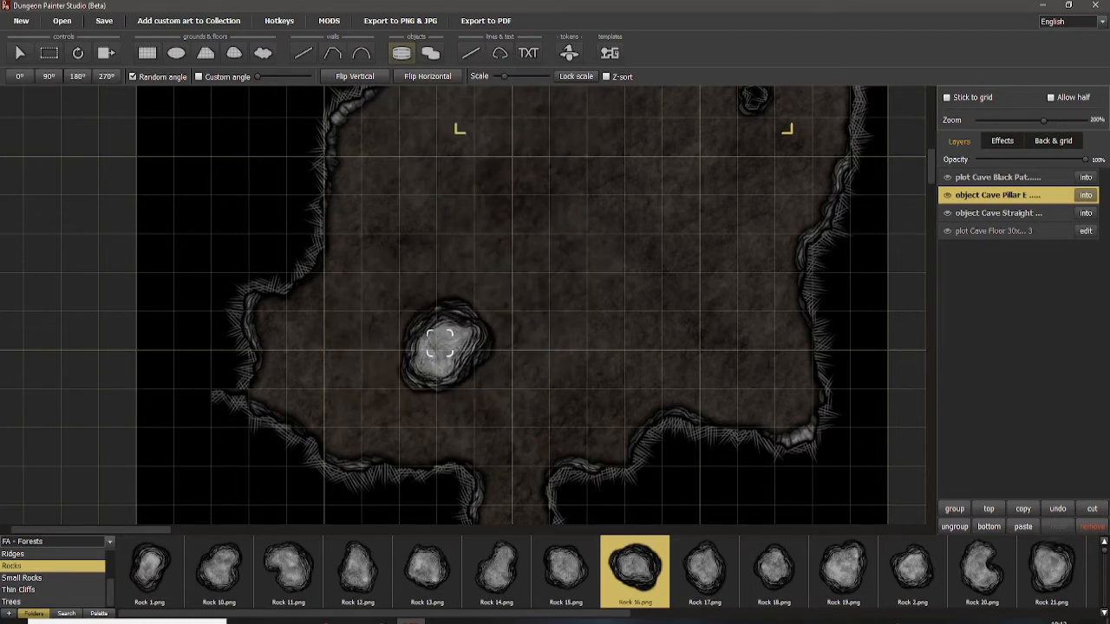
pyautogui.click(439, 343)
pyautogui.click(440, 342)
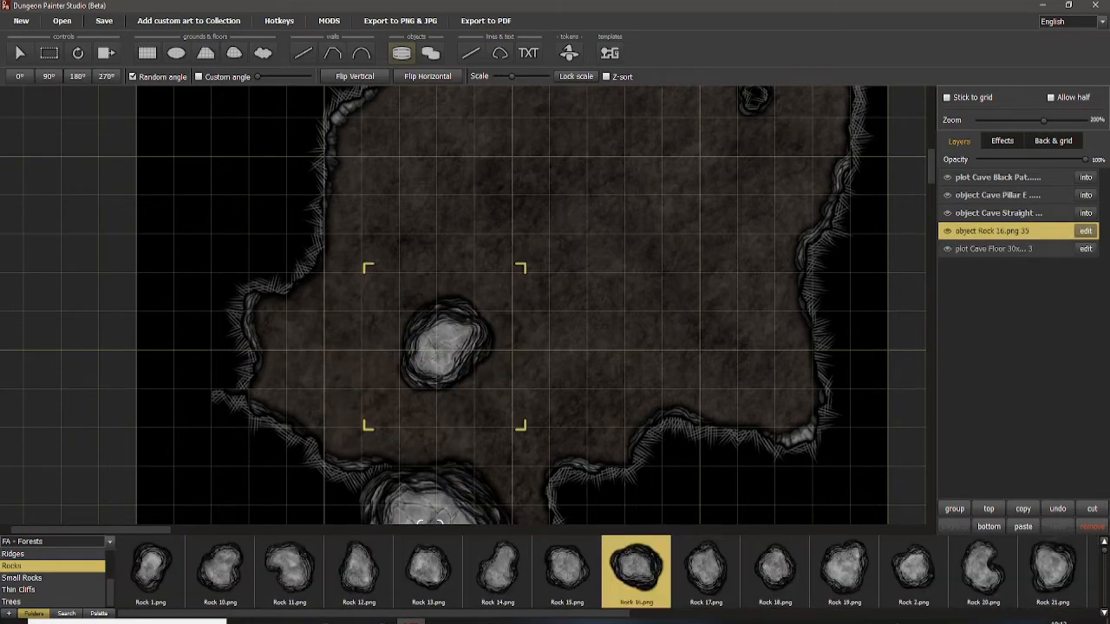
# Step: Place a scaled-down Rock 22 against the cave wall in the lower left corner, below the large rock
pyautogui.scroll(-10, 607, 572)
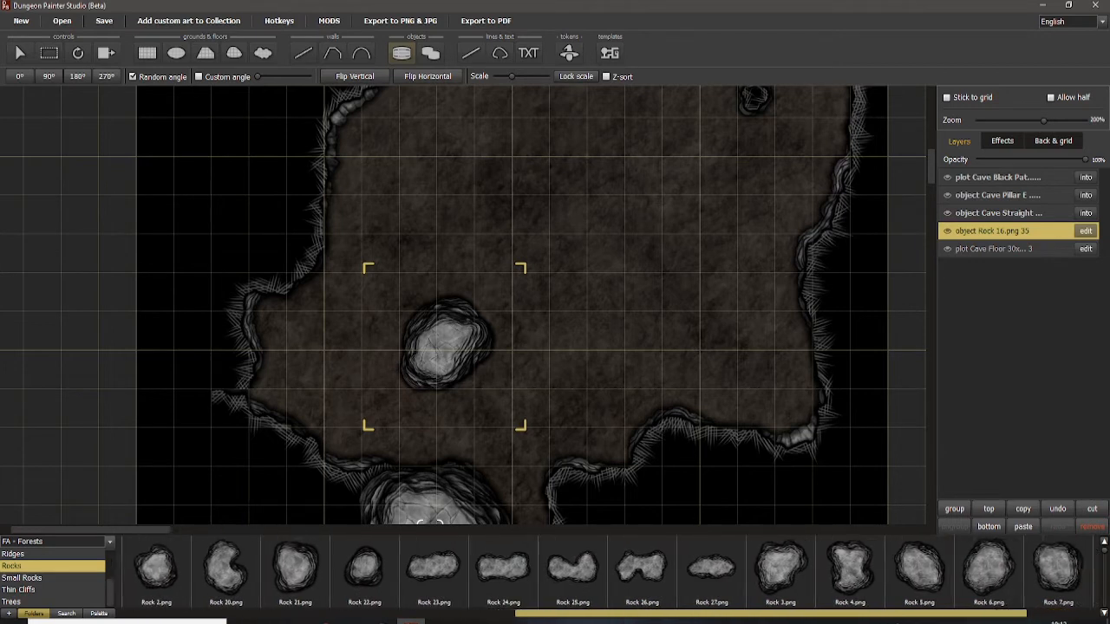
pyautogui.moveTo(829, 614); pyautogui.dragTo(842, 614)
pyautogui.click(894, 569)
pyautogui.click(339, 568)
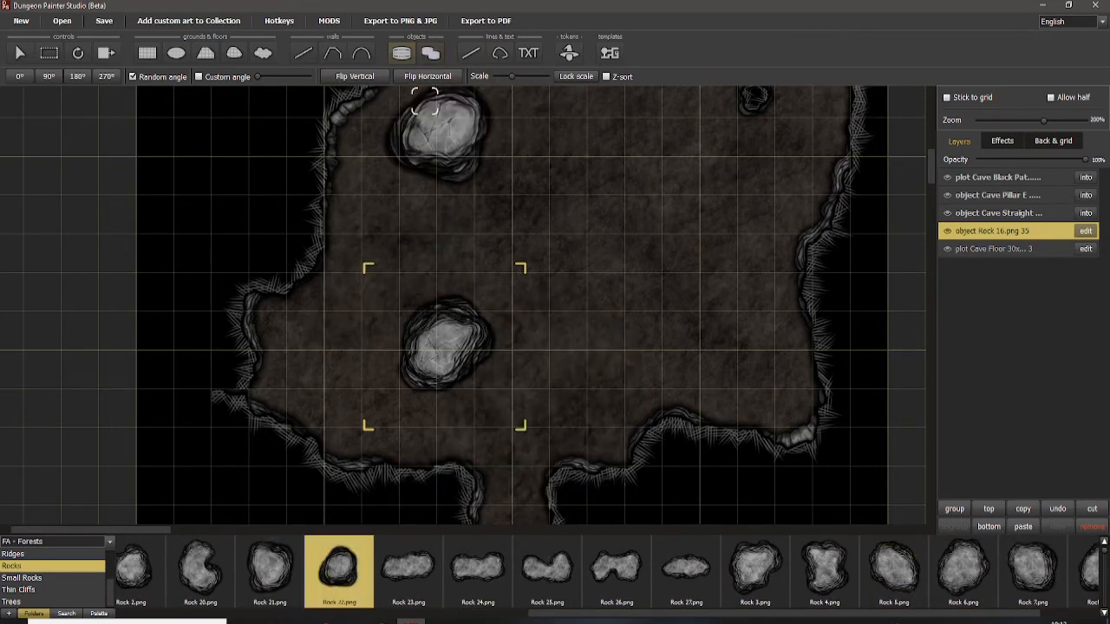
pyautogui.scroll(-5, 425, 104)
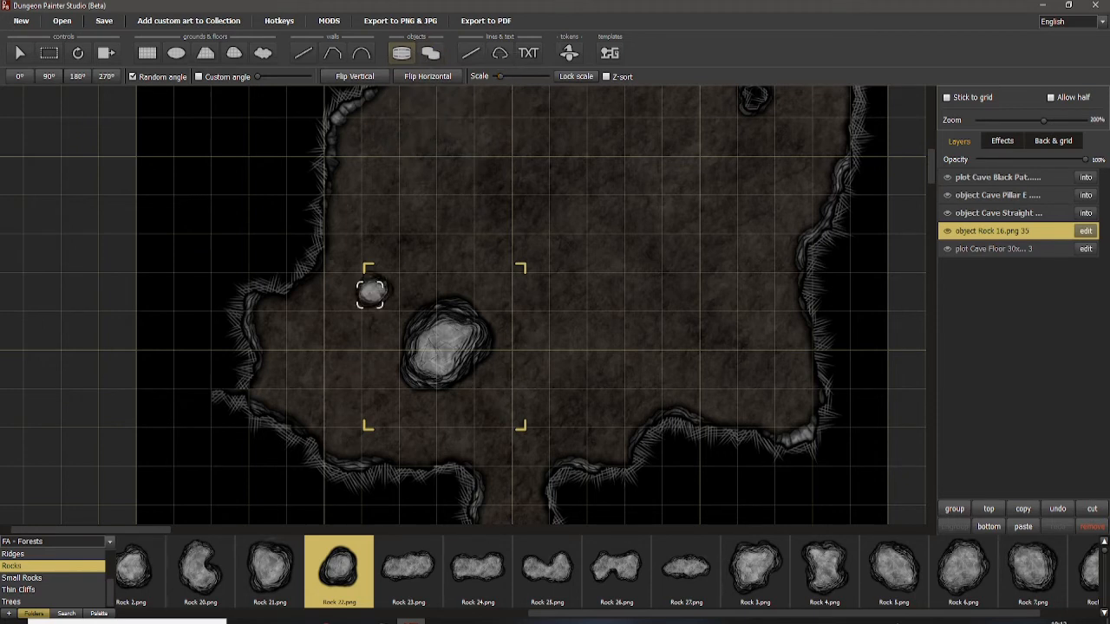
pyautogui.click(343, 440)
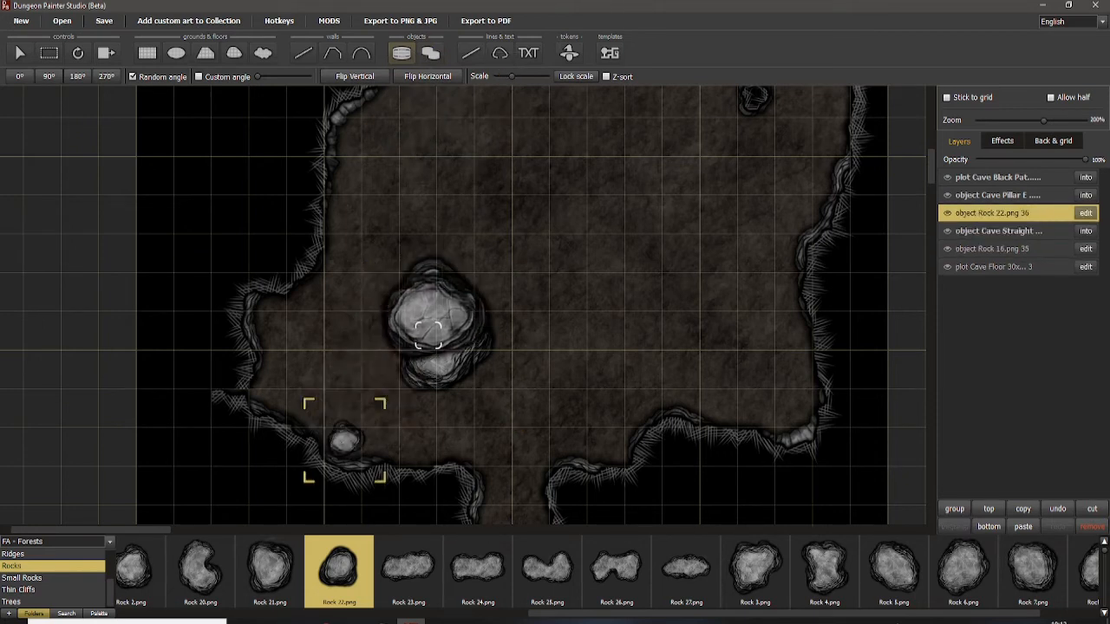
# Step: Place a scaled-down Rock 2 just above the small rock in the cave's lower left corner
pyautogui.click(133, 567)
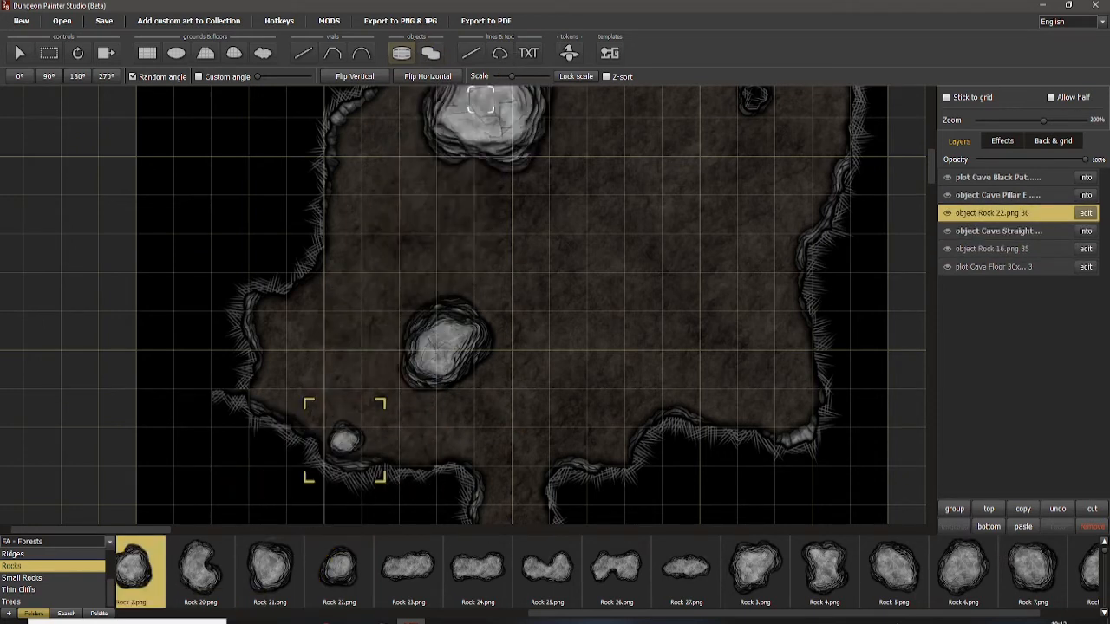
pyautogui.scroll(-4, 482, 100)
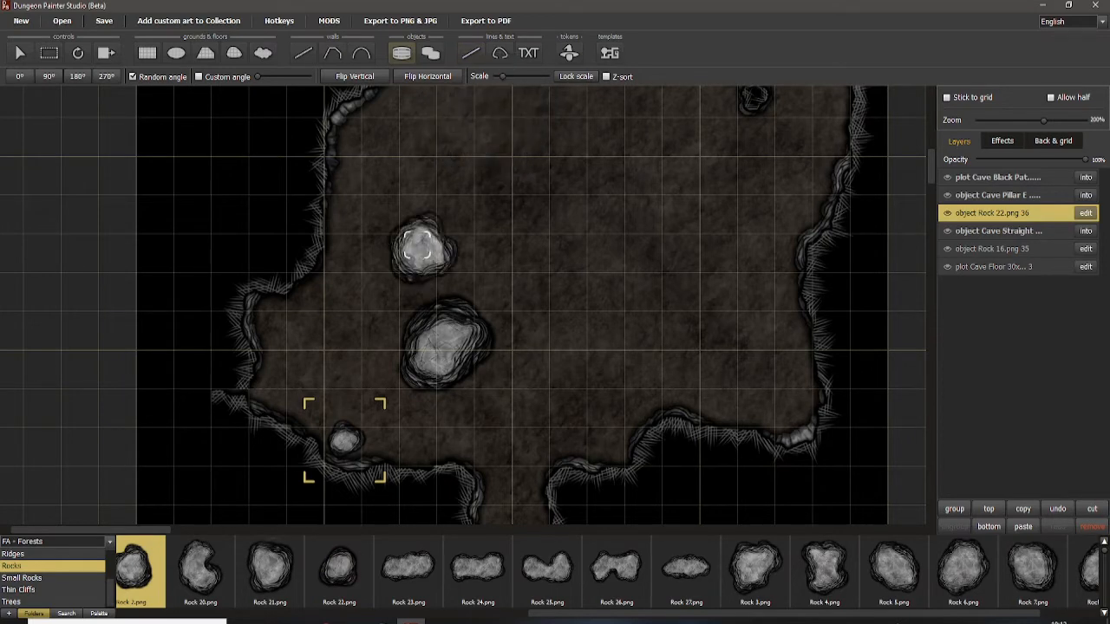
pyautogui.click(327, 394)
# Step: Place a scaled-down Rock 15 beside the left cave wall, above the large rock
pyautogui.scroll(5, 654, 555)
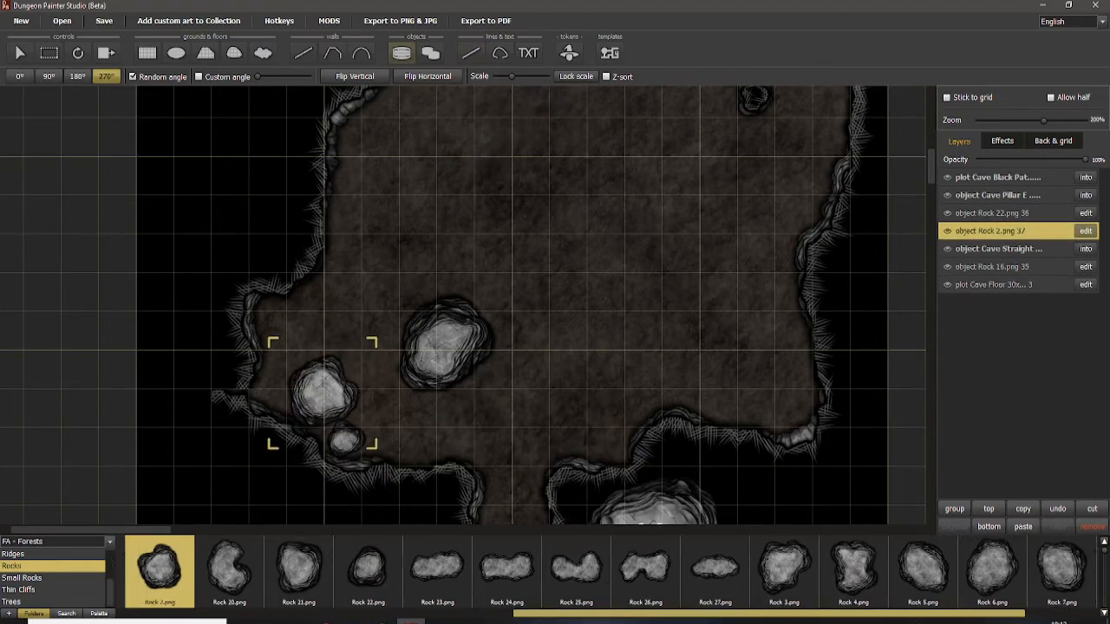
pyautogui.click(408, 567)
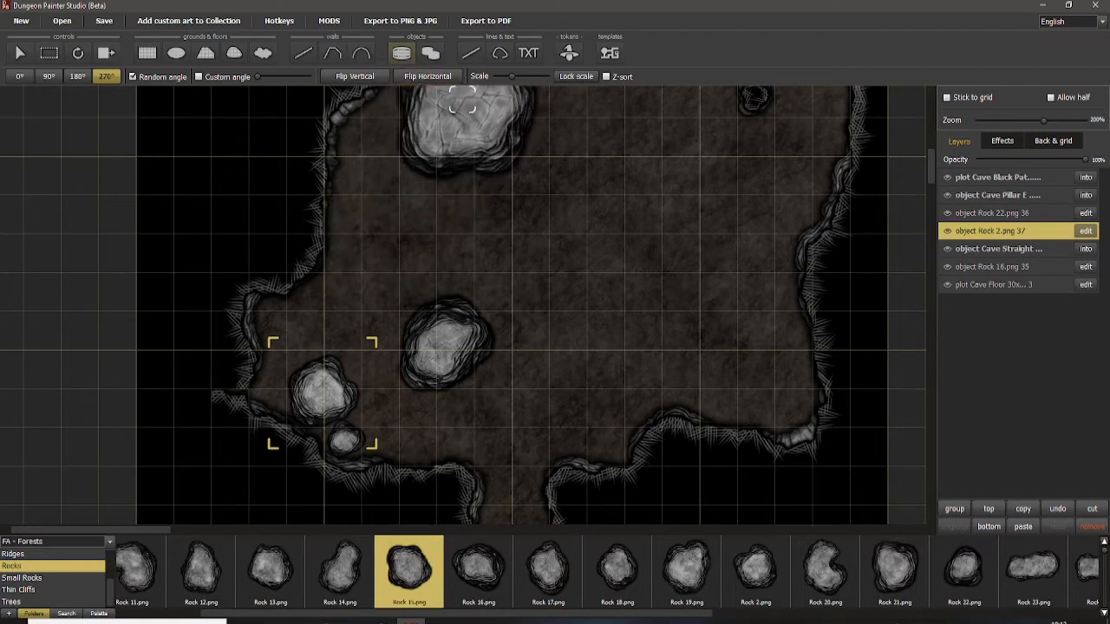
pyautogui.scroll(-5, 463, 102)
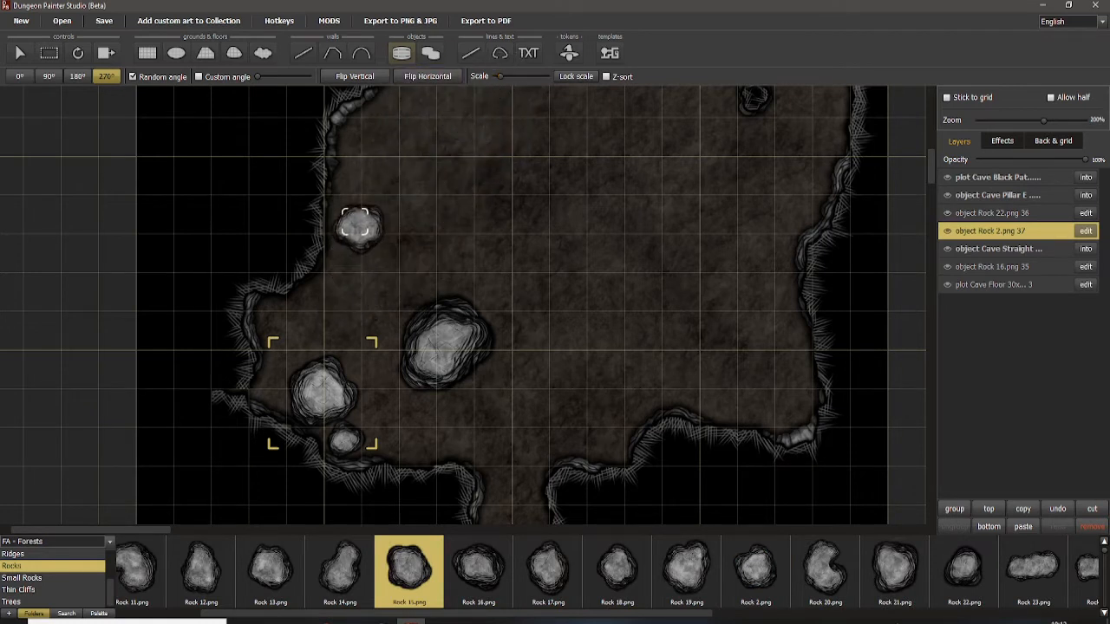
pyautogui.click(356, 212)
# Step: Open the Small Rocks objects of FA - Forests
pyautogui.moveTo(562, 210); pyautogui.dragTo(559, 366)
pyautogui.moveTo(610, 210)
pyautogui.mouseDown()
pyautogui.moveTo(598, 446)
pyautogui.moveTo(600, 222)
pyautogui.mouseUp()
pyautogui.moveTo(586, 375); pyautogui.dragTo(609, 173)
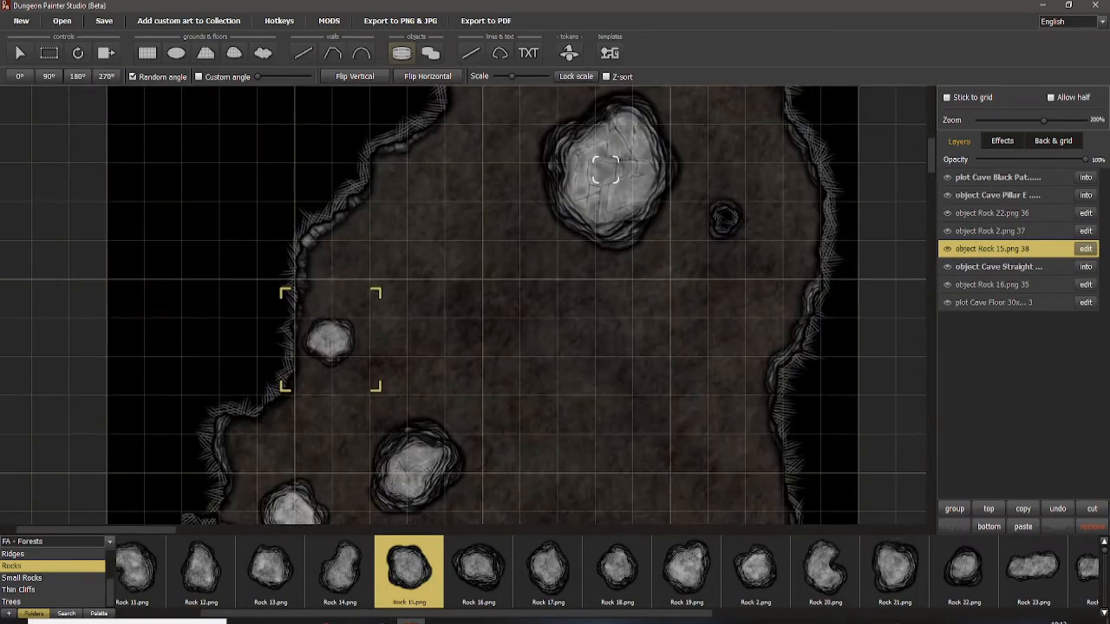
pyautogui.moveTo(580, 349); pyautogui.dragTo(583, 188)
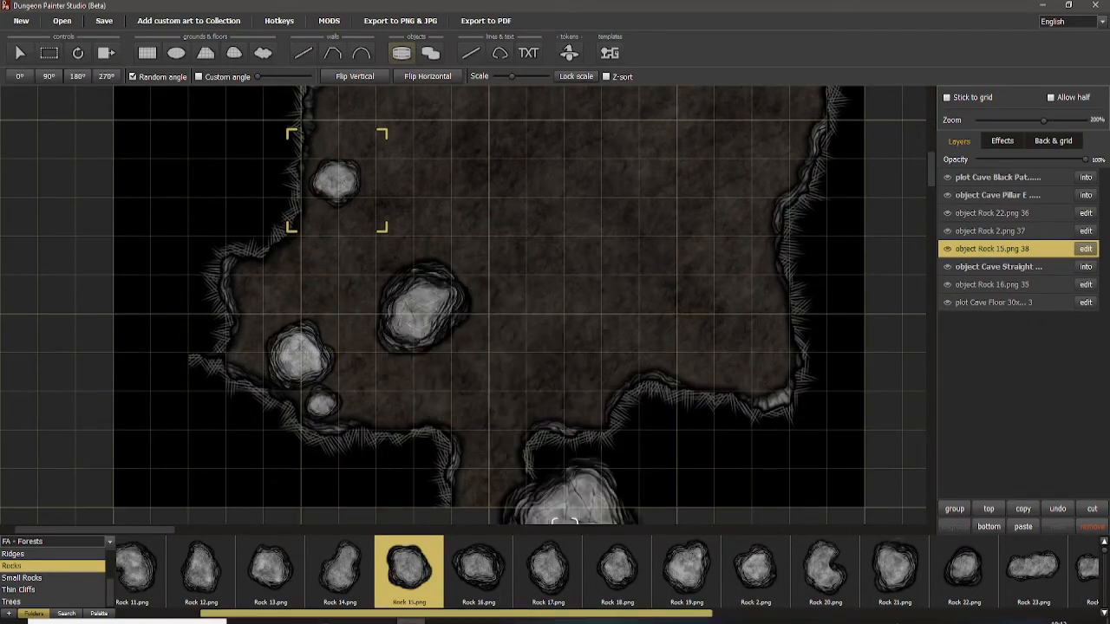
pyautogui.moveTo(591, 613); pyautogui.dragTo(506, 612)
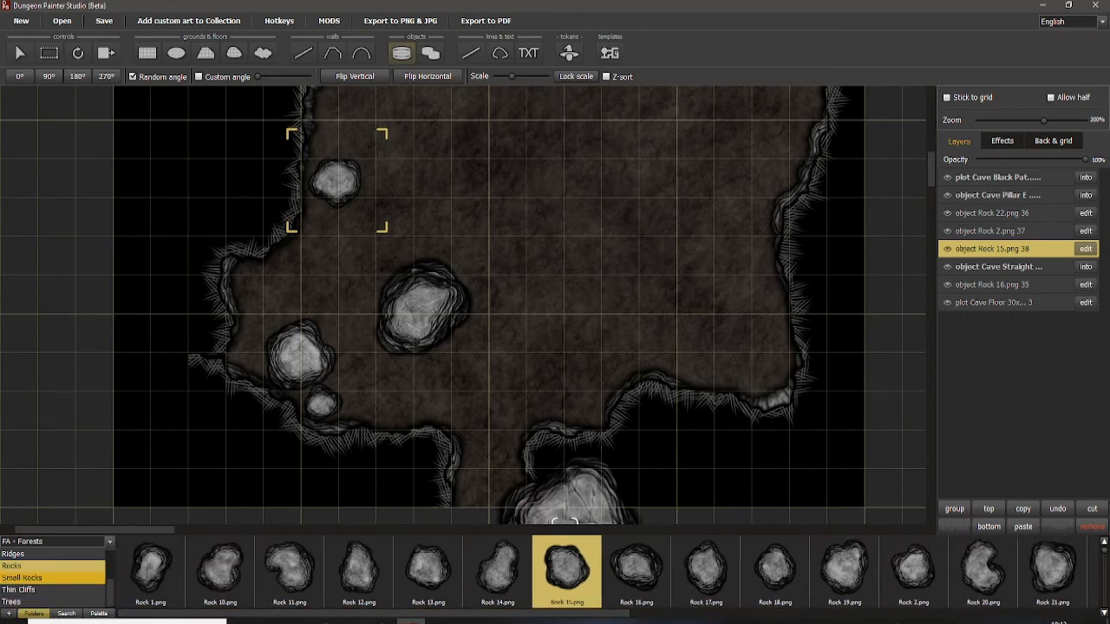
pyautogui.click(26, 577)
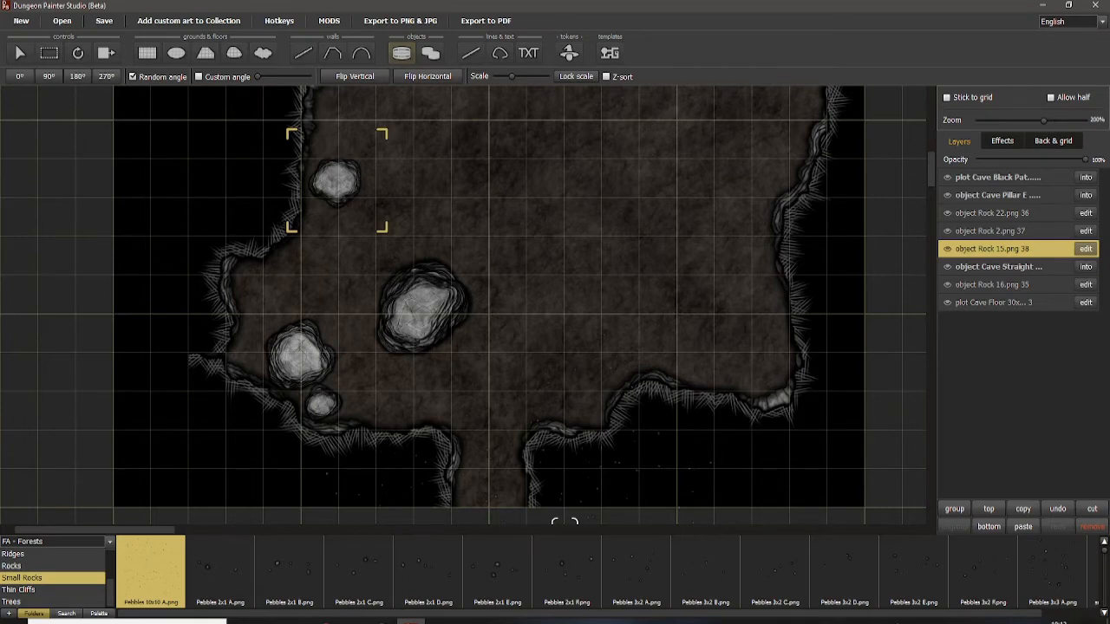
# Step: Try Pebbles 2x1 C over the cave, then choose Pebbles 10x10 A as the object to place
pyautogui.moveTo(562, 232); pyautogui.dragTo(520, 401)
pyautogui.moveTo(522, 266)
pyautogui.mouseDown()
pyautogui.moveTo(508, 406)
pyautogui.moveTo(525, 428)
pyautogui.mouseUp()
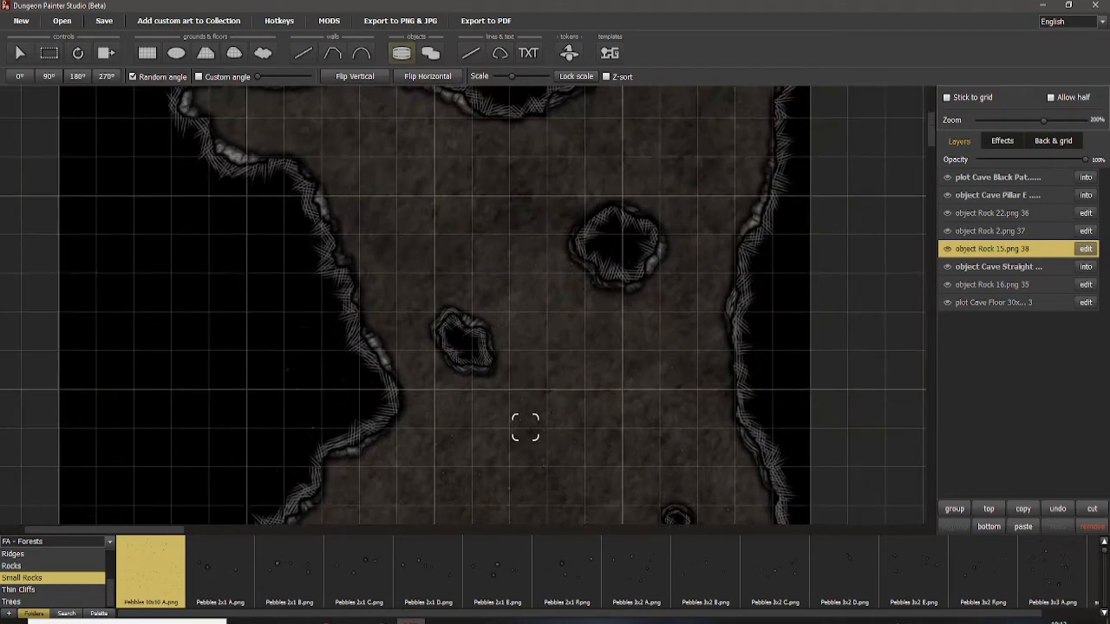
pyautogui.moveTo(541, 328)
pyautogui.mouseDown()
pyautogui.moveTo(536, 450)
pyautogui.moveTo(544, 296)
pyautogui.mouseUp()
pyautogui.moveTo(558, 440); pyautogui.dragTo(560, 264)
pyautogui.moveTo(561, 402)
pyautogui.mouseDown()
pyautogui.moveTo(556, 278)
pyautogui.moveTo(535, 296)
pyautogui.moveTo(541, 398)
pyautogui.mouseUp()
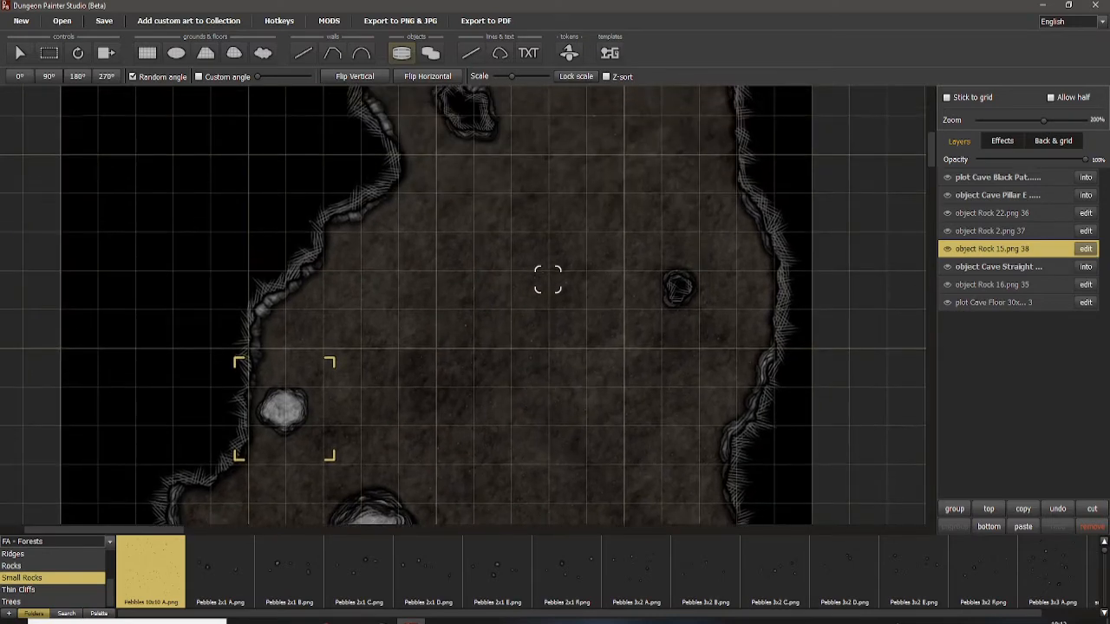
pyautogui.moveTo(547, 280); pyautogui.dragTo(530, 338)
pyautogui.click(109, 542)
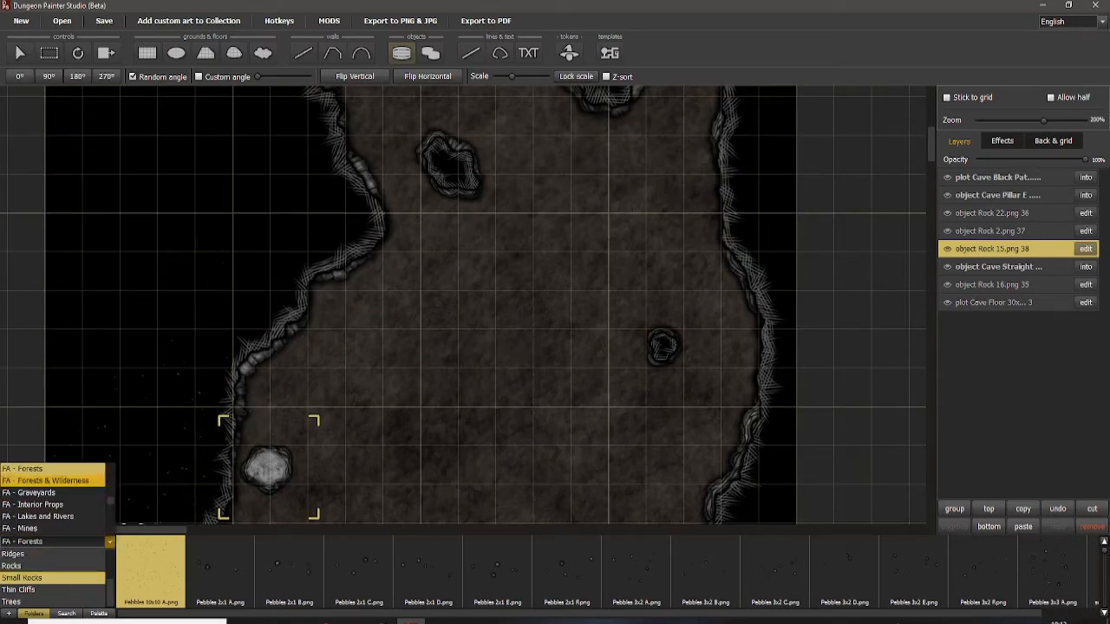
pyautogui.click(109, 542)
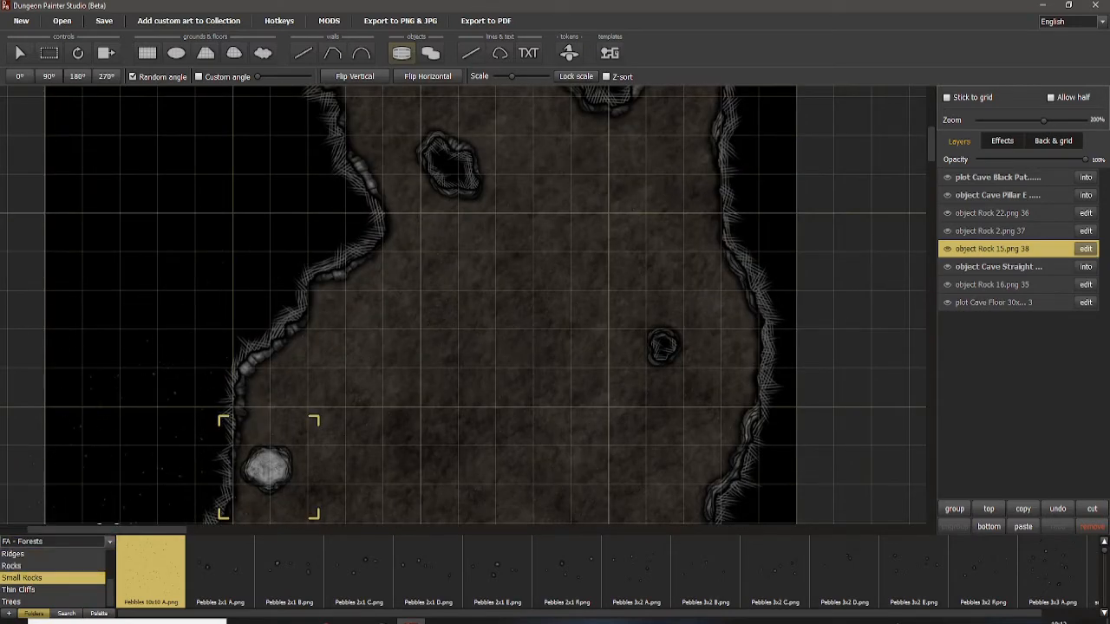
pyautogui.click(373, 579)
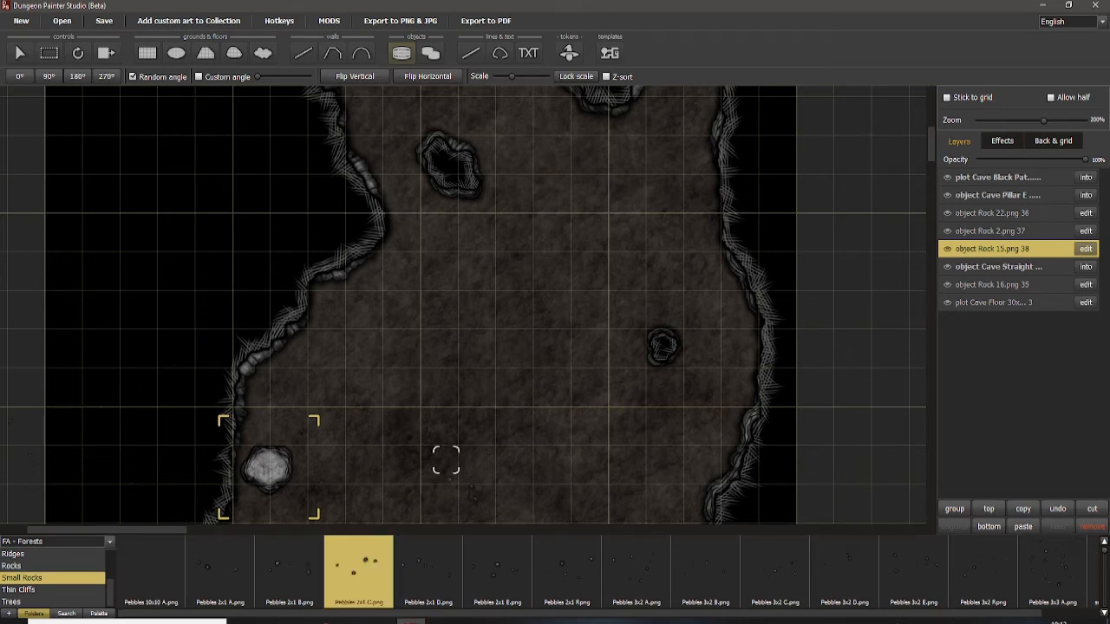
pyautogui.click(151, 572)
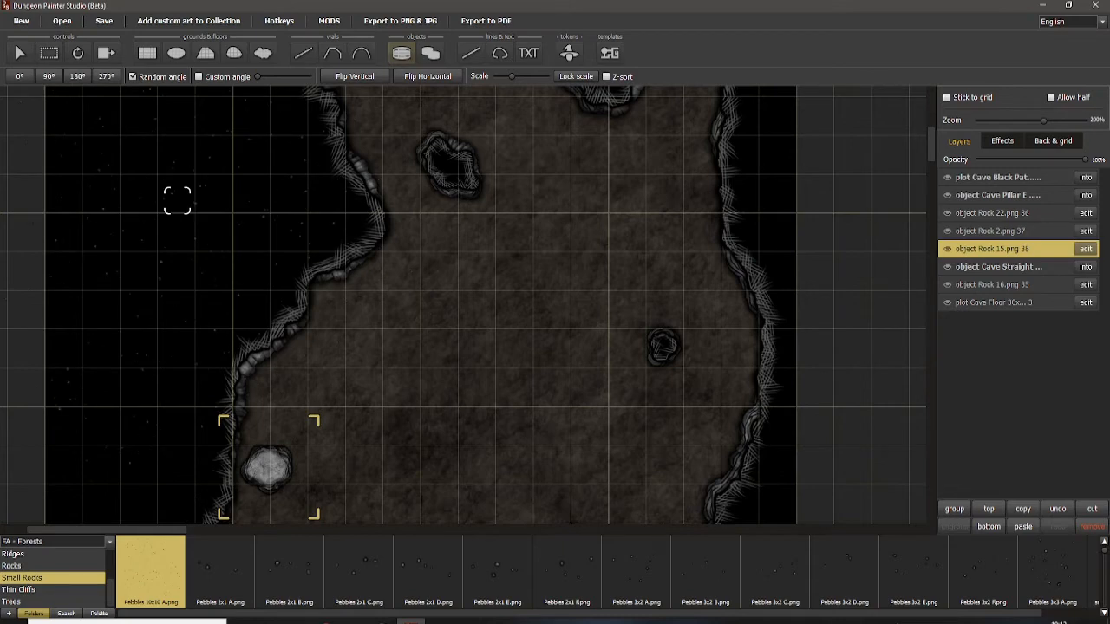
# Step: Move the Rock 16 layer above the Cave Straight group and group the Rock 22, 2, 15 and 16 layers together
pyautogui.moveTo(520, 470); pyautogui.dragTo(518, 215)
pyautogui.scroll(-2, 434, 219)
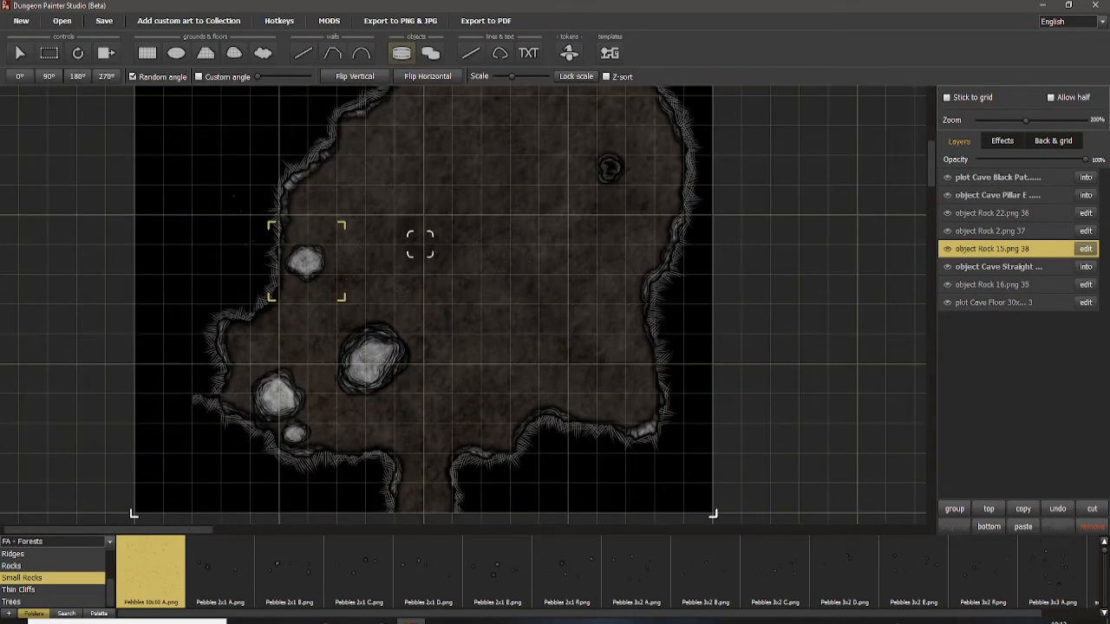
pyautogui.moveTo(465, 253); pyautogui.dragTo(443, 235)
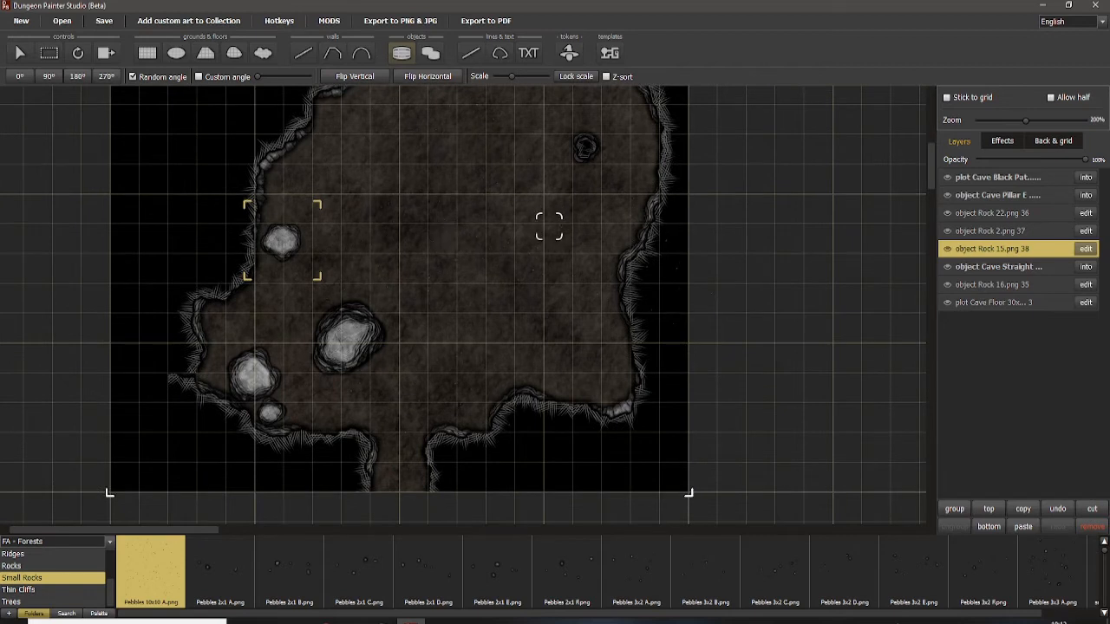
pyautogui.moveTo(992, 285); pyautogui.dragTo(993, 261)
pyautogui.keyDown('shift'); pyautogui.click(992, 213); pyautogui.keyUp('shift')
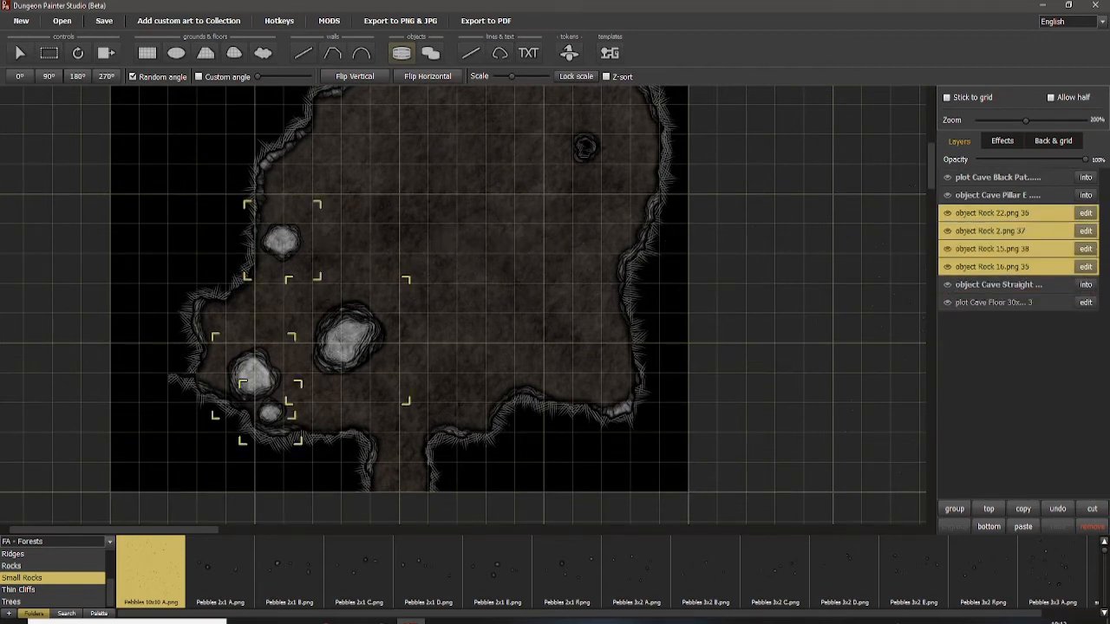
pyautogui.click(953, 509)
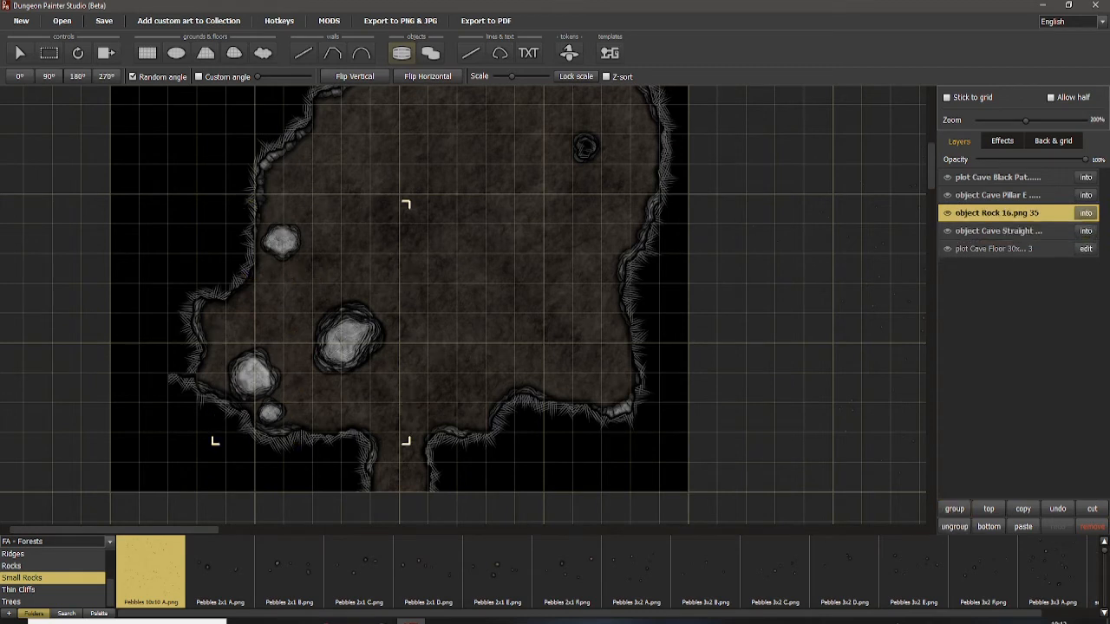
# Step: Place Pebbles 10x10 A in the middle of the lower cave, directly above the Cave Floor layer
pyautogui.scroll(1, 454, 258)
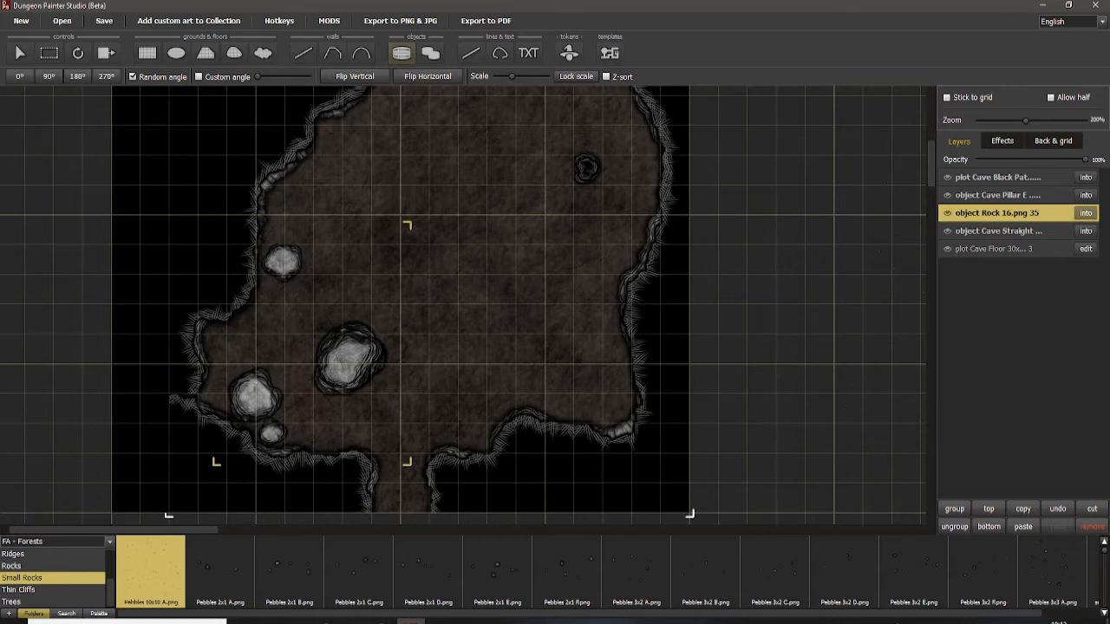
pyautogui.click(997, 249)
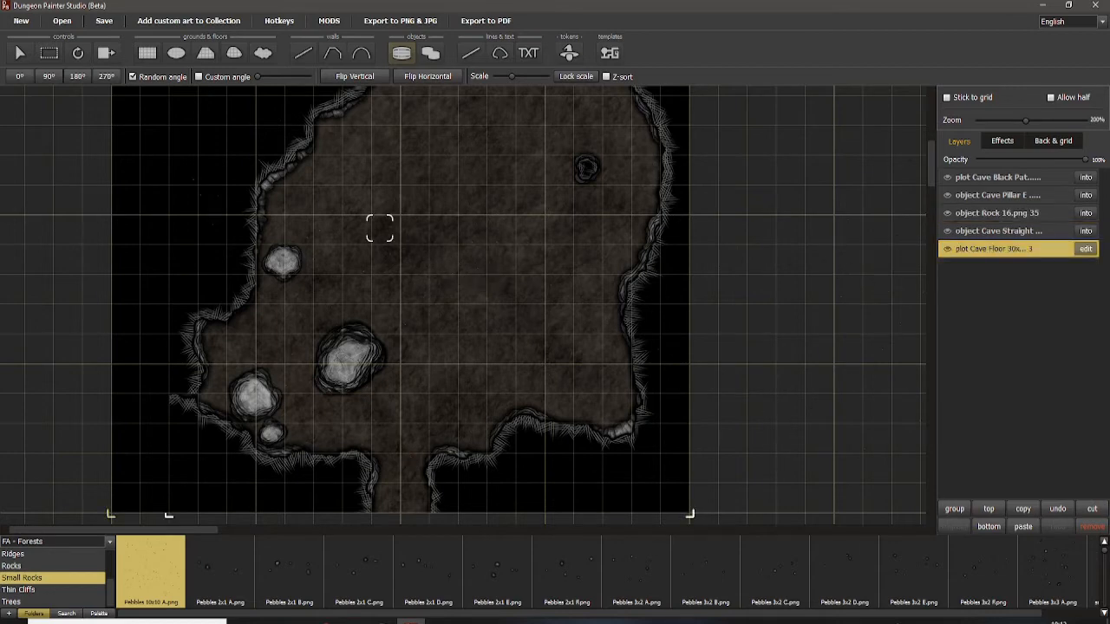
pyautogui.click(420, 300)
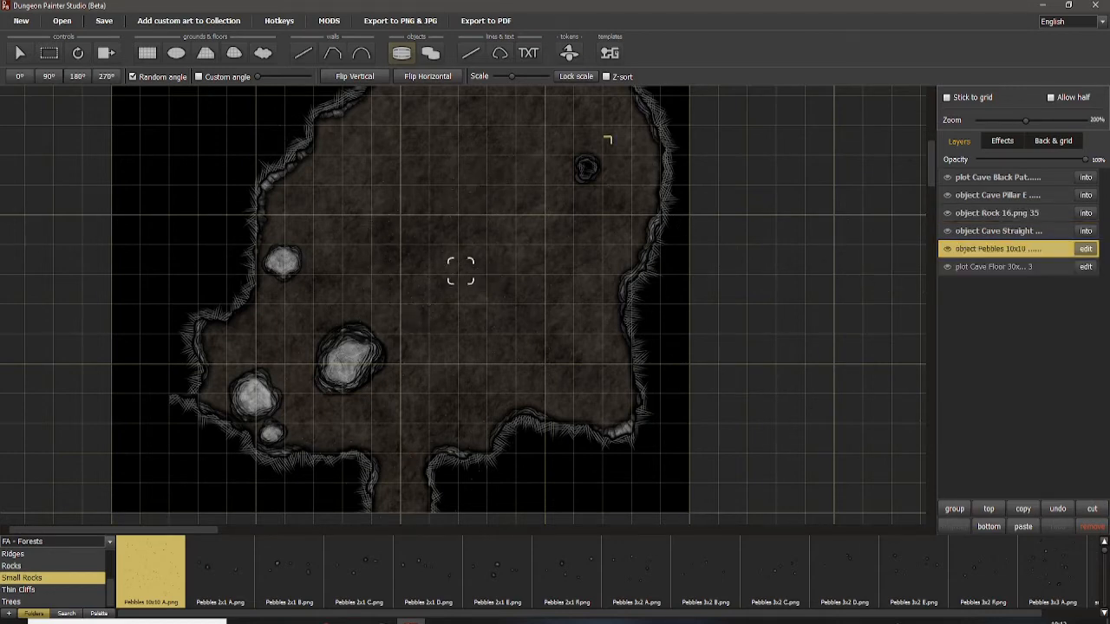
# Step: Scatter four more Pebbles 10x10 A over the middle and upper parts of the cave
pyautogui.moveTo(497, 214); pyautogui.dragTo(426, 399)
pyautogui.click(470, 343)
pyautogui.moveTo(296, 244); pyautogui.dragTo(323, 358)
pyautogui.click(344, 349)
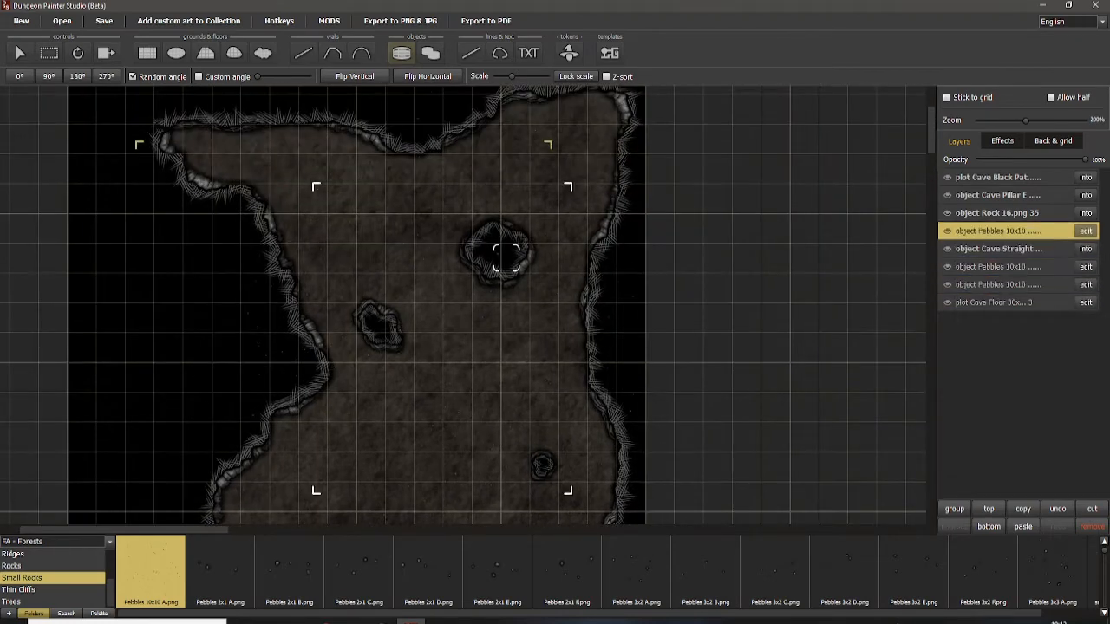
pyautogui.click(548, 226)
pyautogui.click(291, 168)
# Step: Place Pebbles 2x1 E on the lower right cave floor and Pebbles 3x2 B right of the small rock on the left wall
pyautogui.moveTo(443, 428); pyautogui.dragTo(469, 210)
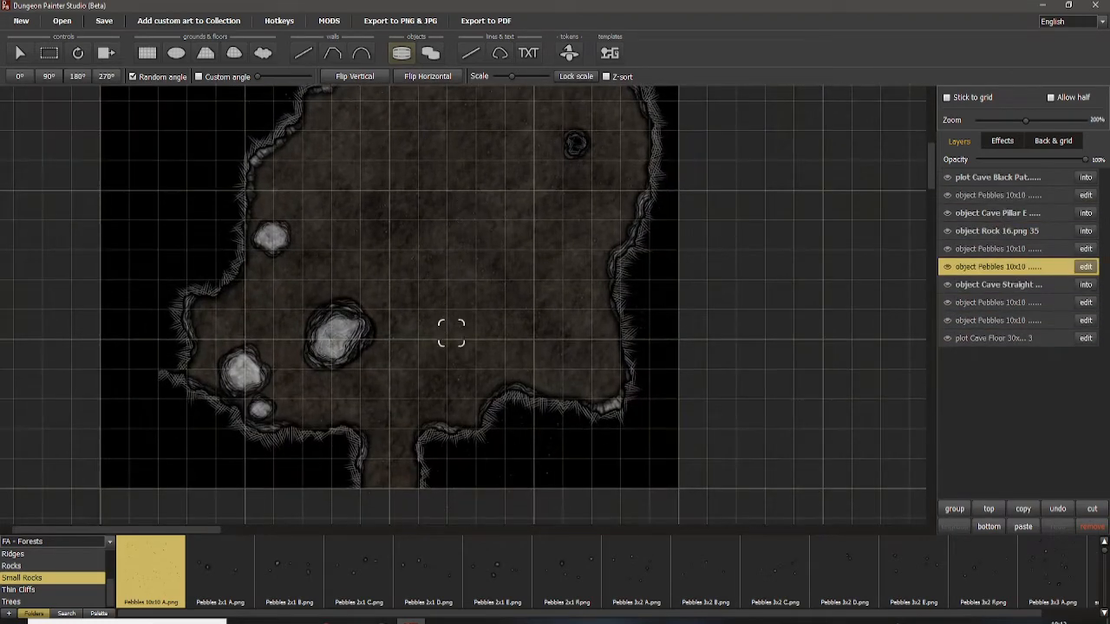
pyautogui.moveTo(451, 332); pyautogui.dragTo(451, 305)
pyautogui.click(482, 563)
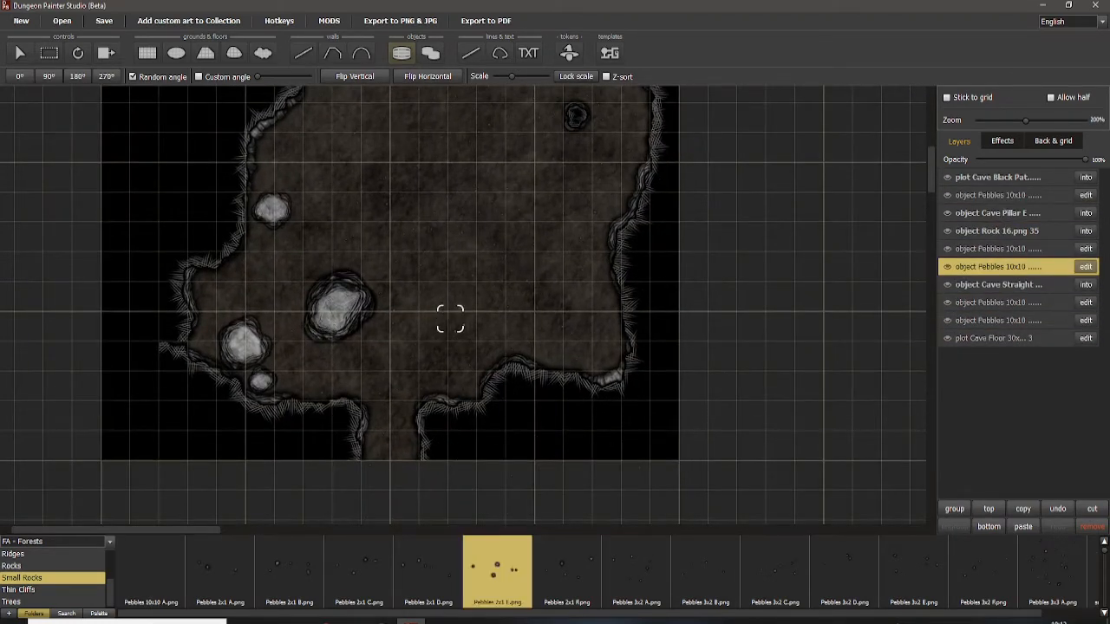
pyautogui.click(539, 271)
pyautogui.click(705, 568)
pyautogui.click(342, 175)
# Step: Place Pebbles 3x2 D above the smallest pillar and Pebbles 3x2 F above the left pillar in the upper cave
pyautogui.moveTo(457, 232); pyautogui.dragTo(429, 381)
pyautogui.click(848, 557)
pyautogui.click(511, 191)
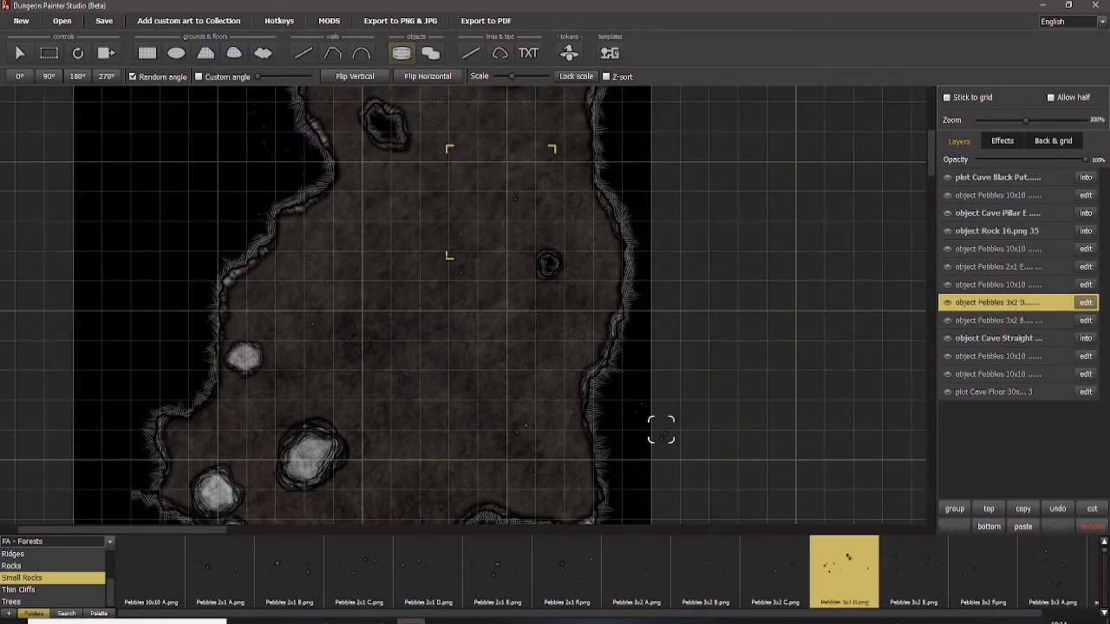
pyautogui.click(983, 569)
pyautogui.moveTo(573, 313); pyautogui.dragTo(599, 426)
pyautogui.click(416, 151)
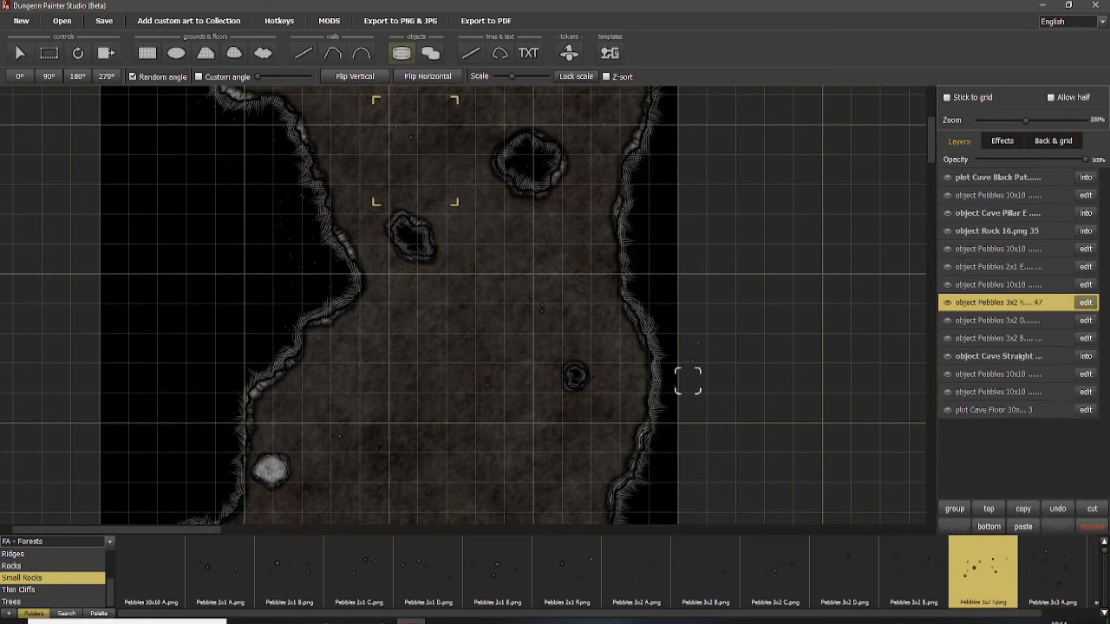
# Step: Place Pebbles 3x3 A between the rocks in the lower left part of the cave
pyautogui.click(1052, 569)
pyautogui.moveTo(527, 330); pyautogui.dragTo(555, 181)
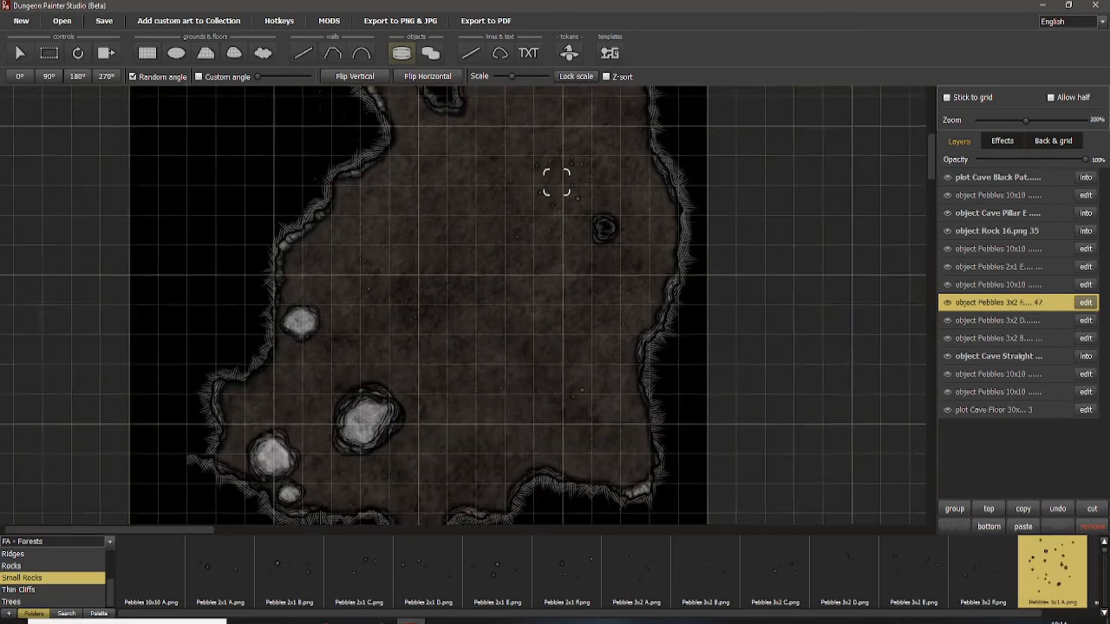
pyautogui.moveTo(458, 309); pyautogui.dragTo(475, 239)
pyautogui.click(309, 321)
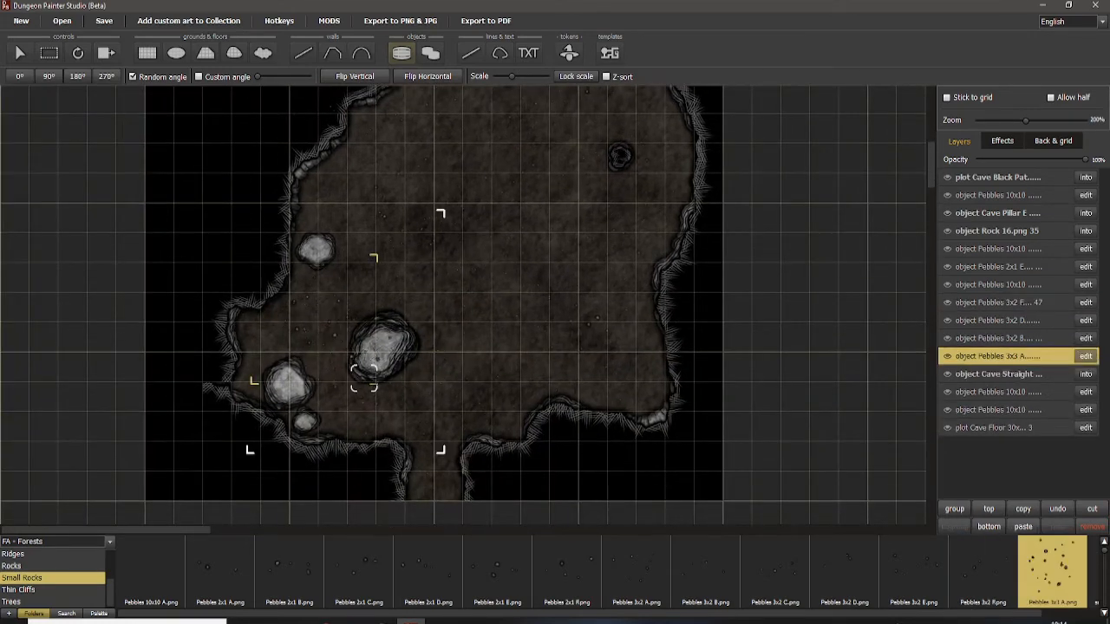
# Step: Adjust the object scale and place another Pebbles 3x3 A below the large rock, near the lower cave wall
pyautogui.moveTo(511, 77); pyautogui.dragTo(509, 77)
pyautogui.moveTo(513, 77); pyautogui.dragTo(508, 76)
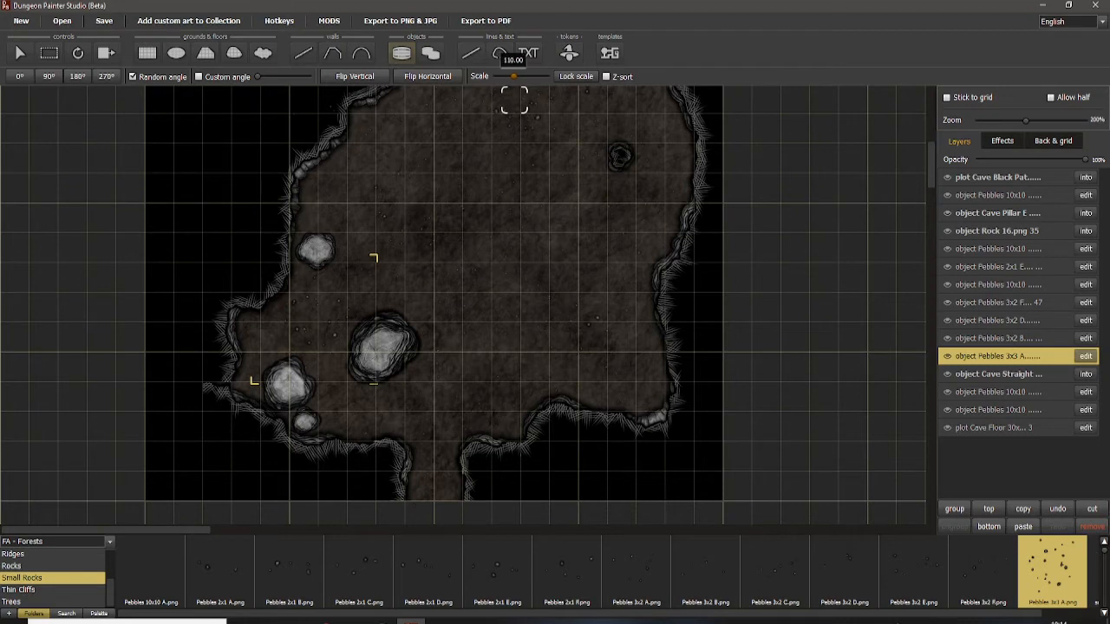
pyautogui.moveTo(512, 76); pyautogui.dragTo(515, 76)
pyautogui.click(352, 404)
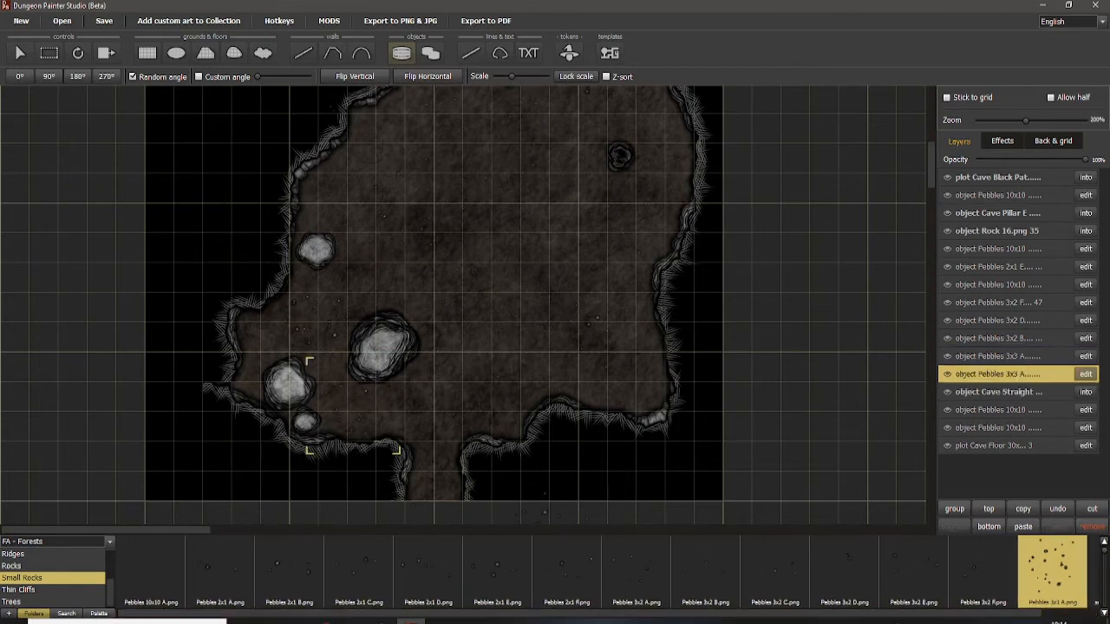
# Step: Place another Pebbles 2x1 E on the lower right cave floor, well below the smallest pillar and near the right wall
pyautogui.click(496, 572)
pyautogui.moveTo(396, 278); pyautogui.dragTo(362, 391)
pyautogui.moveTo(438, 246); pyautogui.dragTo(438, 323)
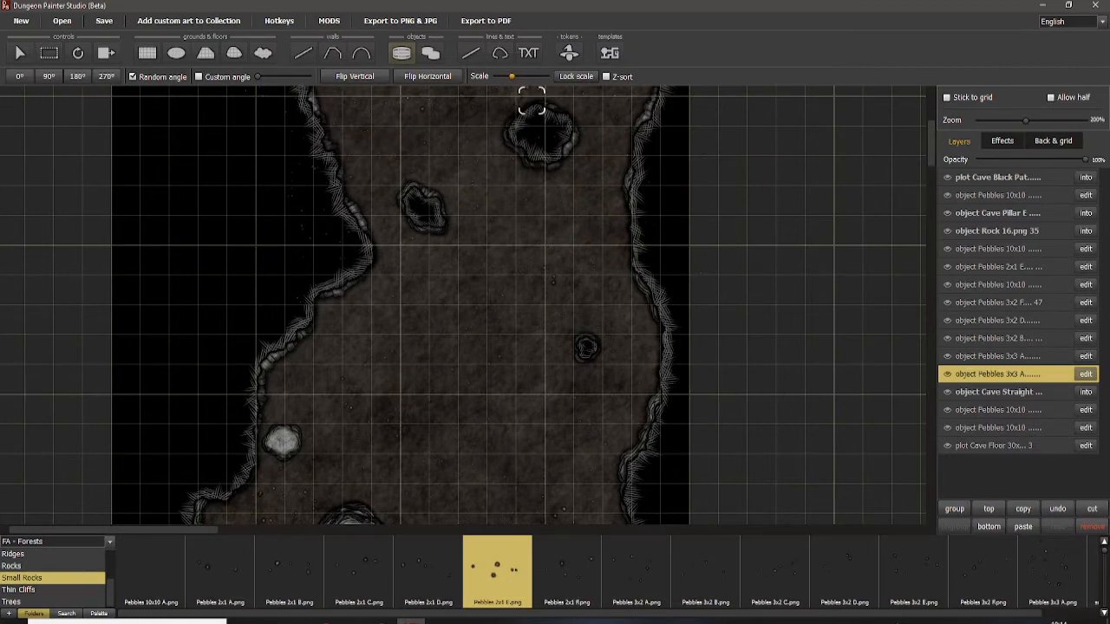
pyautogui.moveTo(542, 383); pyautogui.dragTo(530, 227)
pyautogui.click(580, 391)
pyautogui.moveTo(424, 257); pyautogui.dragTo(475, 331)
pyautogui.moveTo(494, 205); pyautogui.dragTo(523, 302)
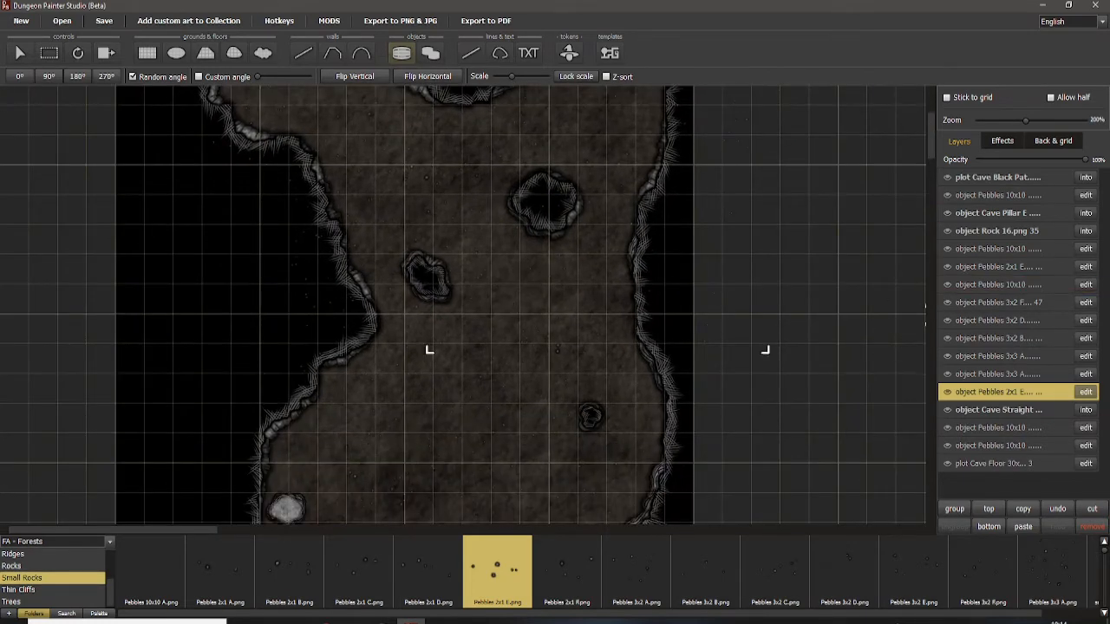
# Step: Reorder the layers so the upper Pebbles 10x10 object lies below the Rock 16 group and the Cave Straight group lies directly above Rock 16
pyautogui.moveTo(997, 195); pyautogui.dragTo(997, 242)
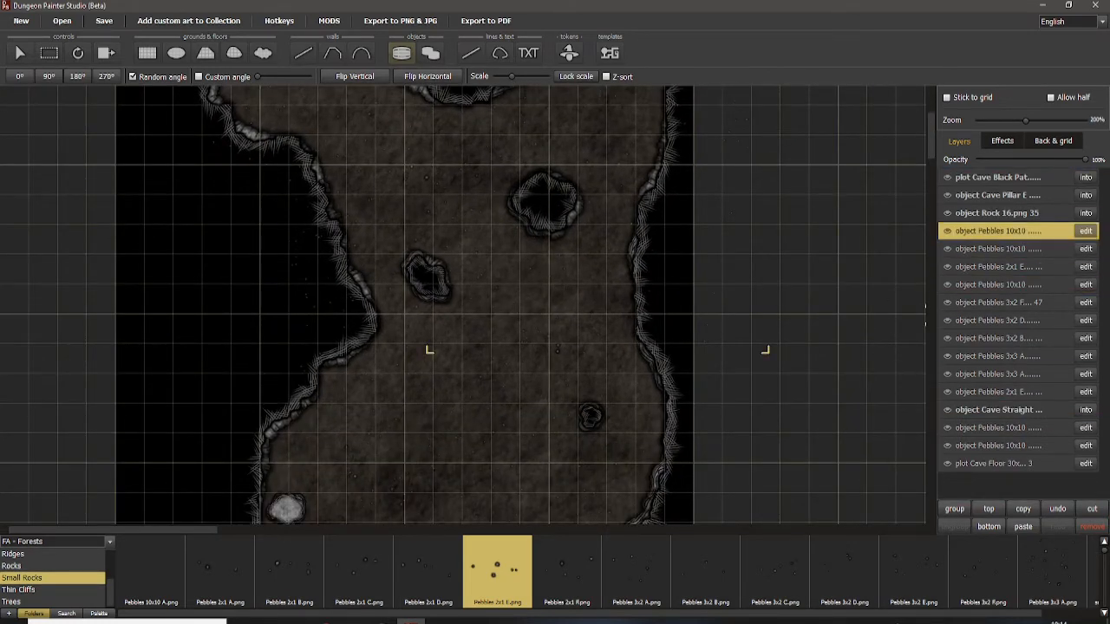
pyautogui.click(998, 410)
pyautogui.moveTo(998, 410); pyautogui.dragTo(998, 212)
# Step: Group all the pebble layers between the Rock 16 group and the cave floor into one group
pyautogui.click(998, 249)
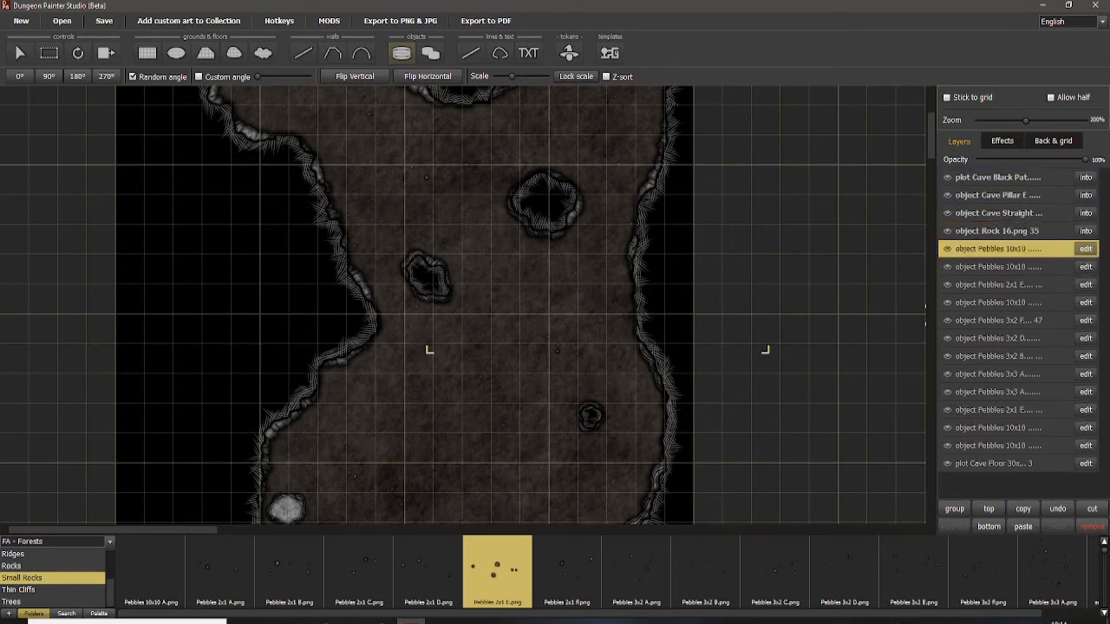
pyautogui.keyDown('shift'); pyautogui.click(998, 445); pyautogui.keyUp('shift')
pyautogui.click(954, 509)
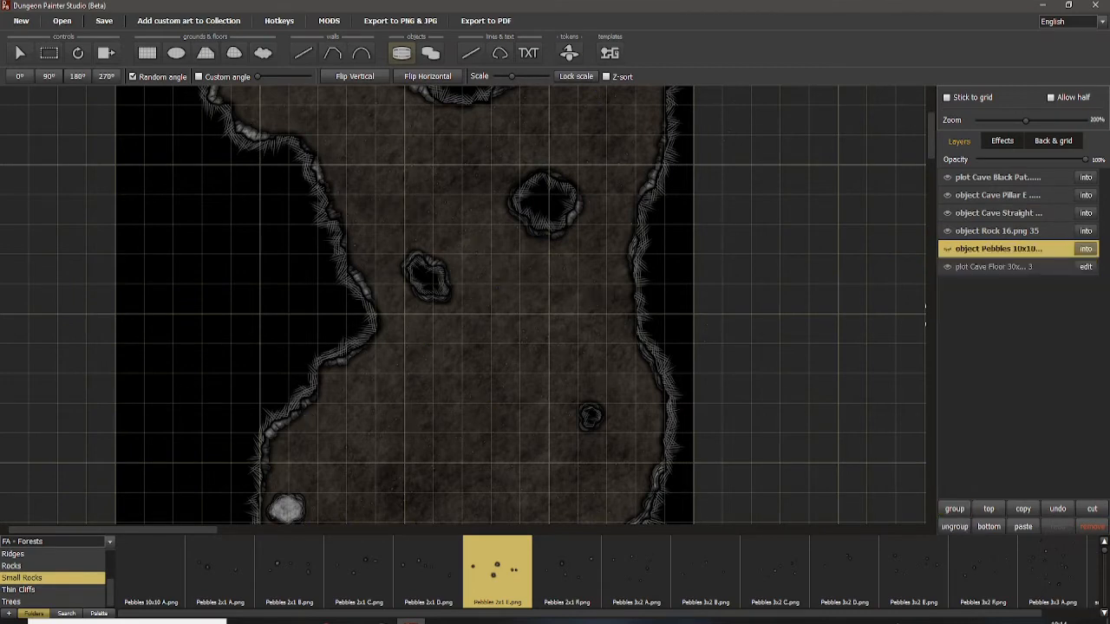
# Step: Examine the pebble distribution across the cave floor, around the pillars and rocks, from the upper chamber to the lower exit
pyautogui.scroll(-3, 579, 312)
pyautogui.moveTo(577, 315); pyautogui.dragTo(632, 207)
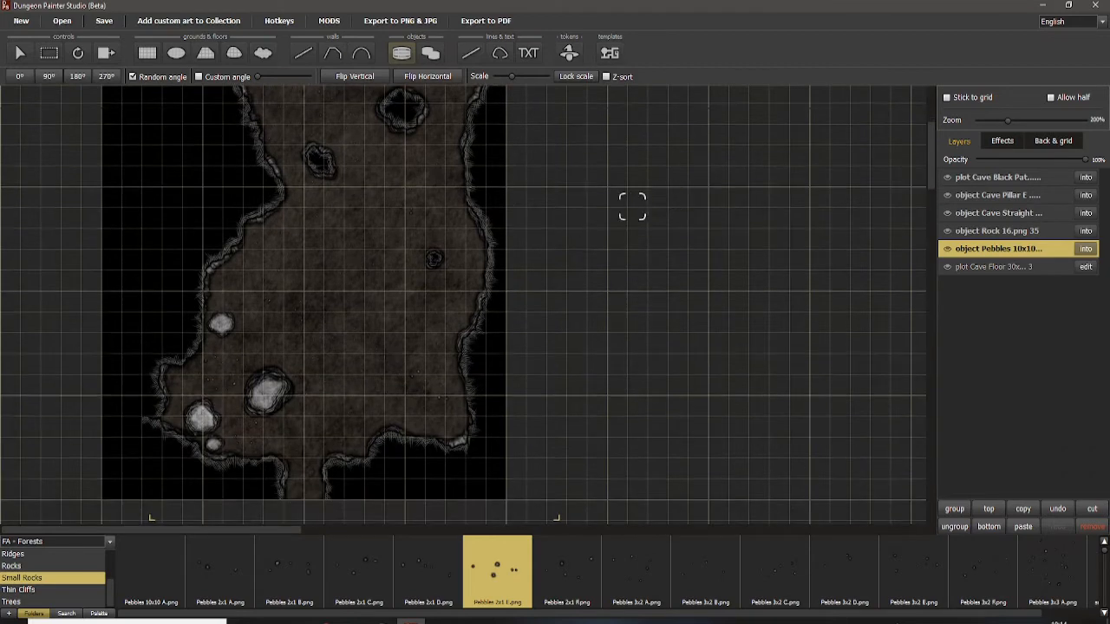
pyautogui.moveTo(488, 256); pyautogui.dragTo(501, 280)
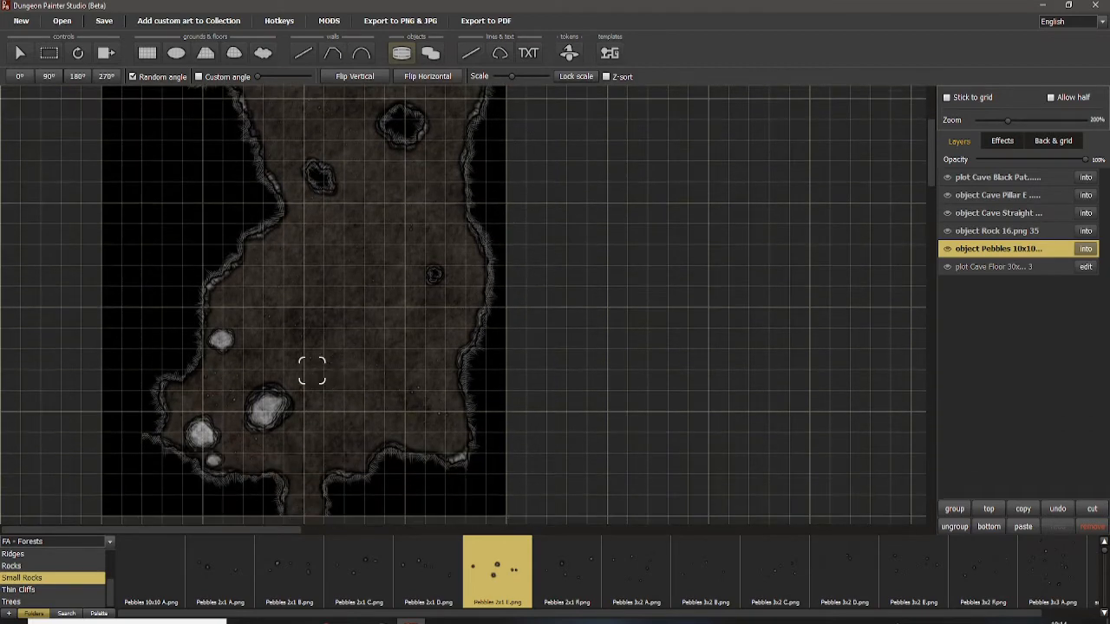
pyautogui.moveTo(366, 211); pyautogui.dragTo(415, 265)
pyautogui.scroll(2, 520, 258)
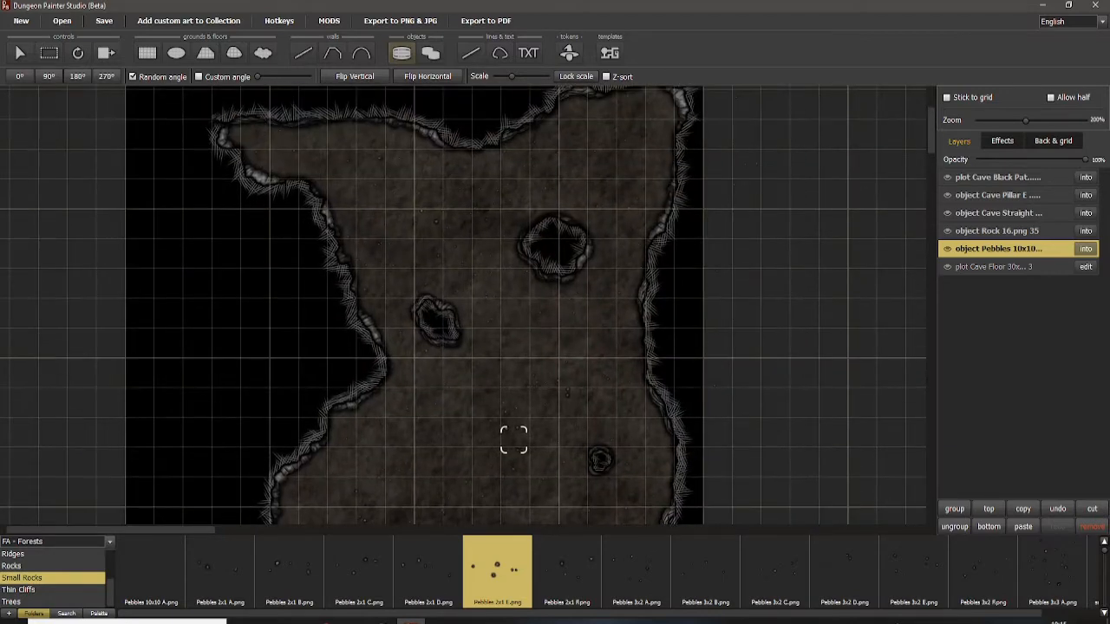
pyautogui.moveTo(486, 303)
pyautogui.mouseDown()
pyautogui.moveTo(491, 222)
pyautogui.moveTo(500, 438)
pyautogui.moveTo(482, 303)
pyautogui.mouseUp()
pyautogui.scroll(-3, 473, 223)
pyautogui.moveTo(372, 357)
pyautogui.mouseDown()
pyautogui.moveTo(379, 252)
pyautogui.moveTo(372, 350)
pyautogui.mouseUp()
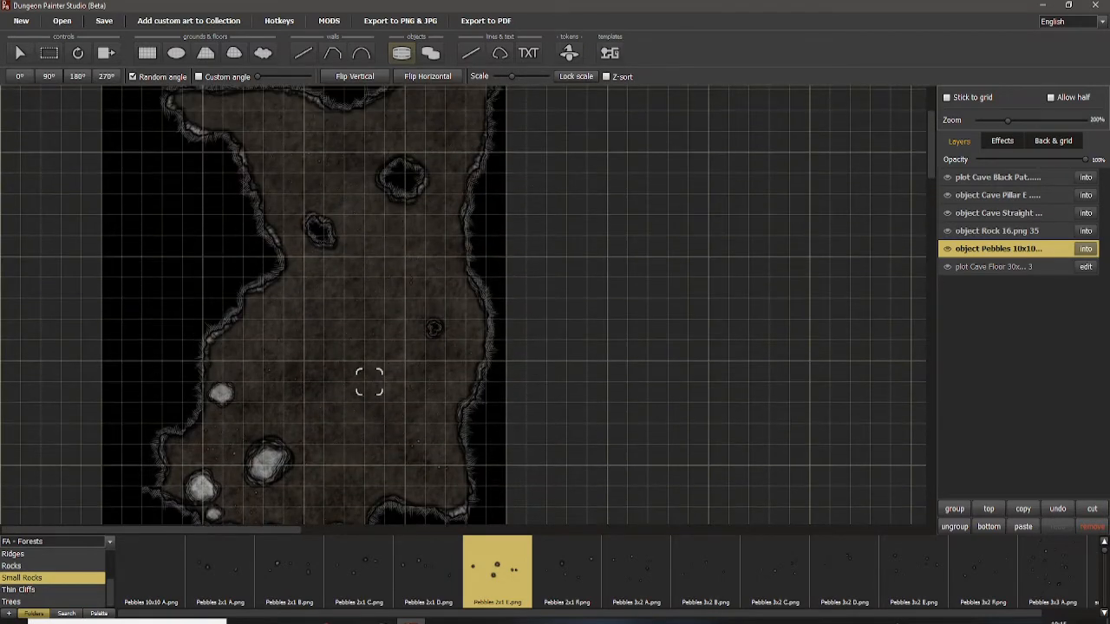
pyautogui.moveTo(380, 352); pyautogui.dragTo(428, 257)
pyautogui.scroll(3, 388, 306)
pyautogui.moveTo(388, 306); pyautogui.dragTo(523, 267)
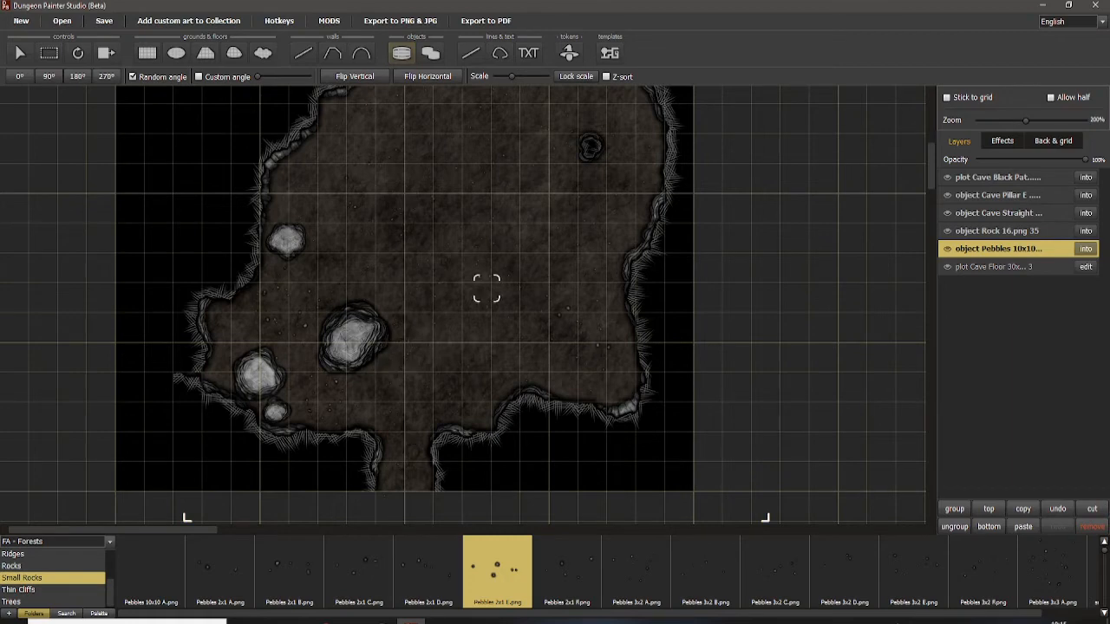
pyautogui.scroll(4, 486, 288)
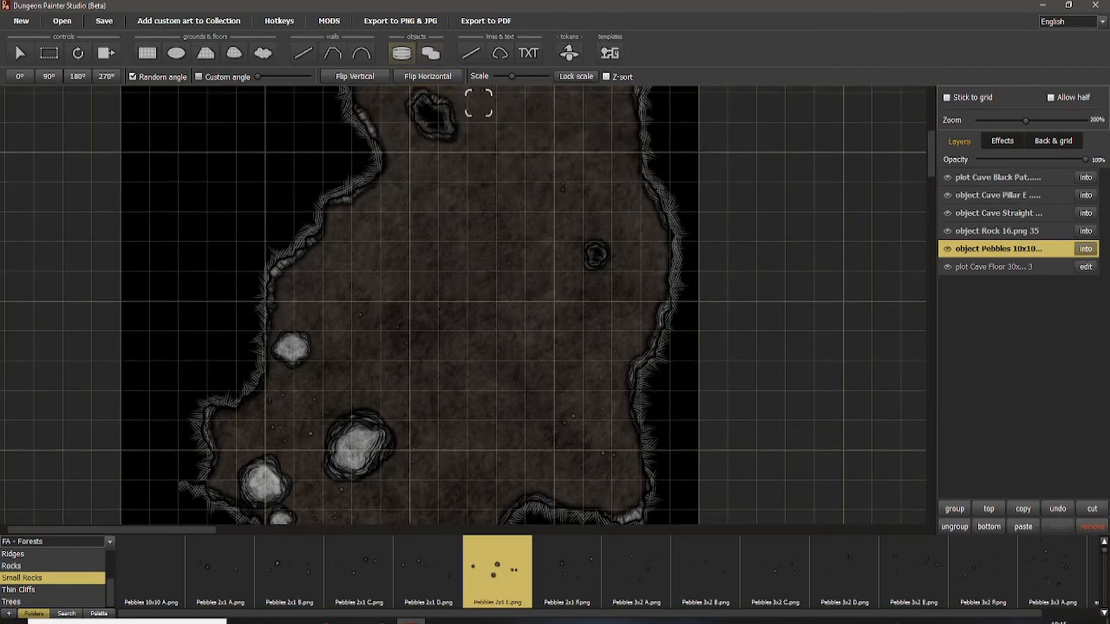
# Step: Switch the object collection from FA - Forests to FA - Cliffs
pyautogui.scroll(2, 52, 577)
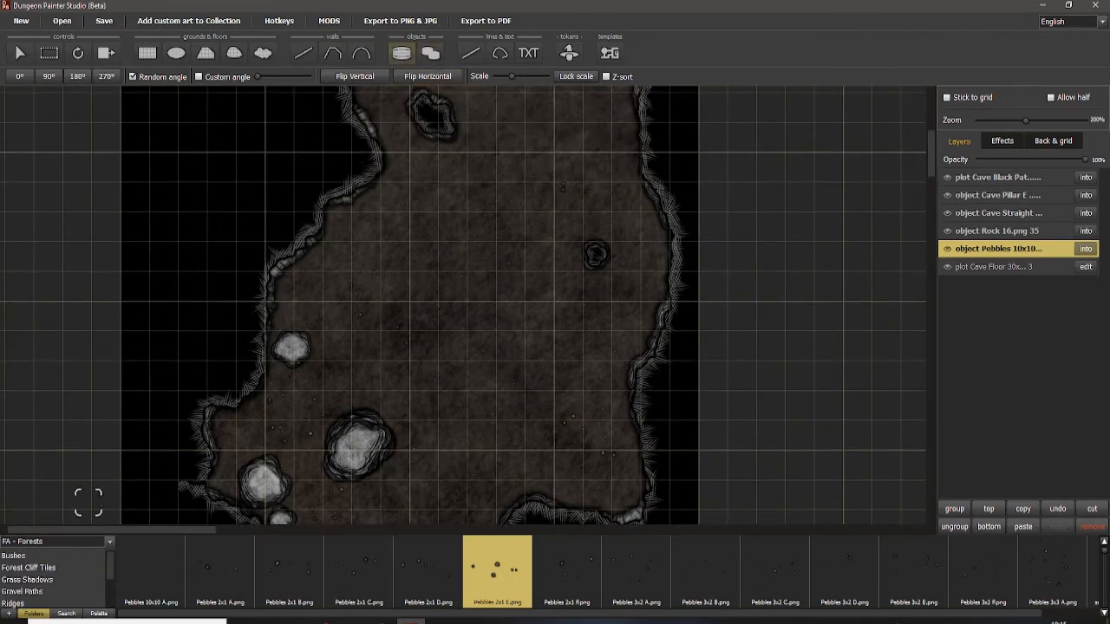
pyautogui.click(109, 541)
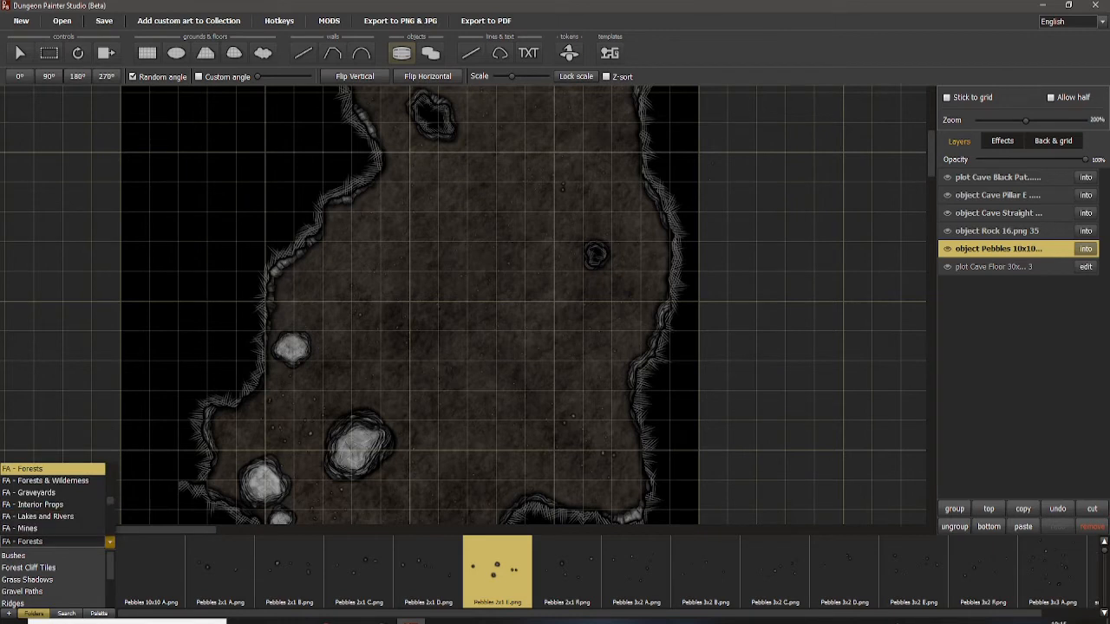
pyautogui.scroll(-2, 52, 499)
pyautogui.scroll(5, 52, 498)
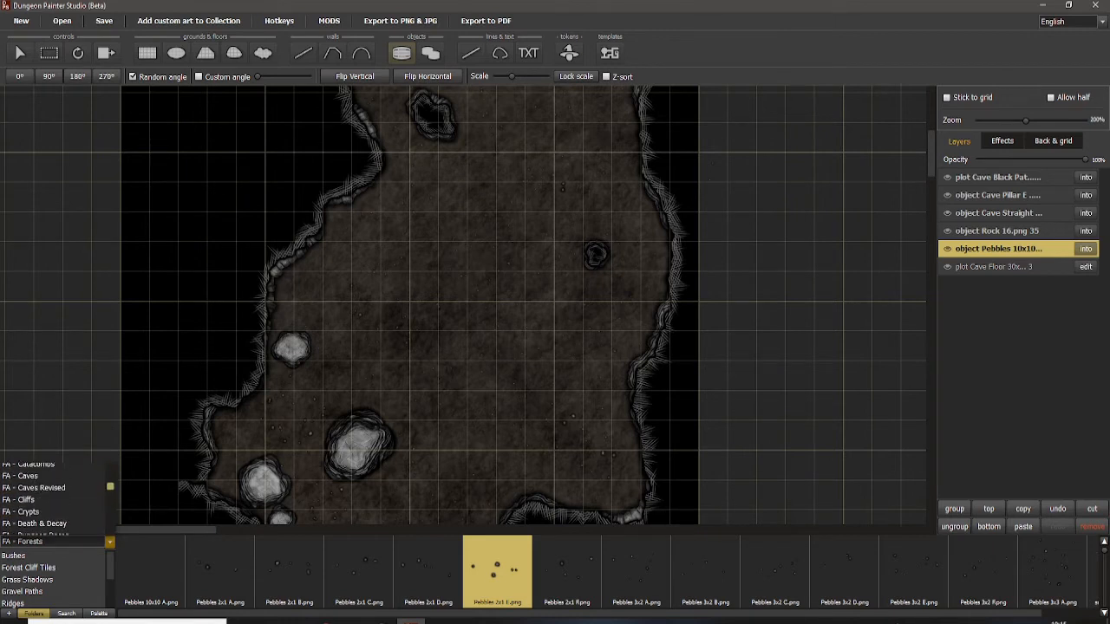
pyautogui.click(35, 499)
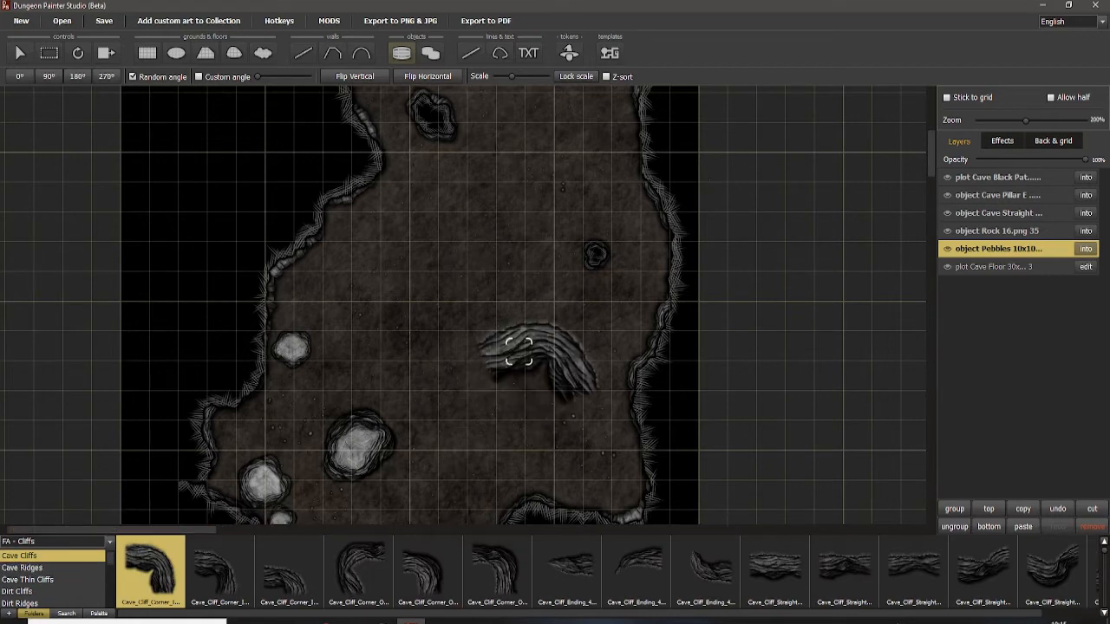
# Step: Look over the cave from its middle up to the north end for a place to run a cliff
pyautogui.moveTo(526, 390); pyautogui.dragTo(450, 354)
pyautogui.moveTo(431, 232); pyautogui.dragTo(447, 358)
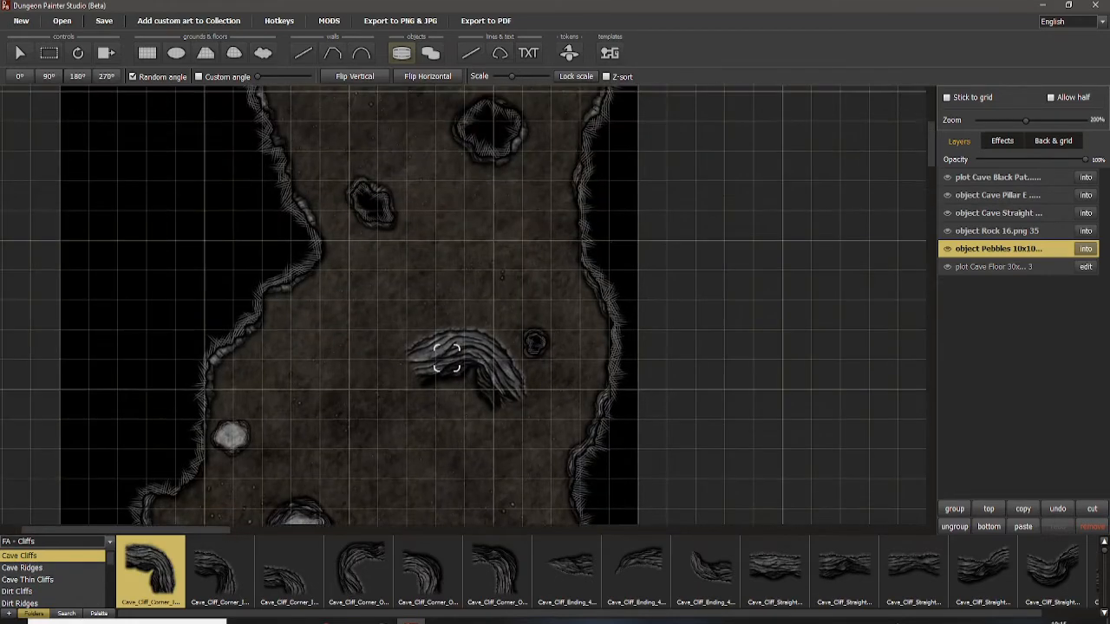
pyautogui.moveTo(438, 260); pyautogui.dragTo(470, 472)
pyautogui.moveTo(469, 472); pyautogui.dragTo(477, 408)
pyautogui.moveTo(490, 500); pyautogui.dragTo(471, 379)
pyautogui.moveTo(485, 274); pyautogui.dragTo(483, 414)
pyautogui.moveTo(527, 241); pyautogui.dragTo(535, 297)
pyautogui.moveTo(555, 488)
pyautogui.mouseDown()
pyautogui.moveTo(535, 231)
pyautogui.moveTo(555, 254)
pyautogui.mouseUp()
pyautogui.moveTo(550, 375)
pyautogui.mouseDown()
pyautogui.moveTo(557, 191)
pyautogui.moveTo(573, 374)
pyautogui.mouseUp()
pyautogui.moveTo(562, 234); pyautogui.dragTo(551, 399)
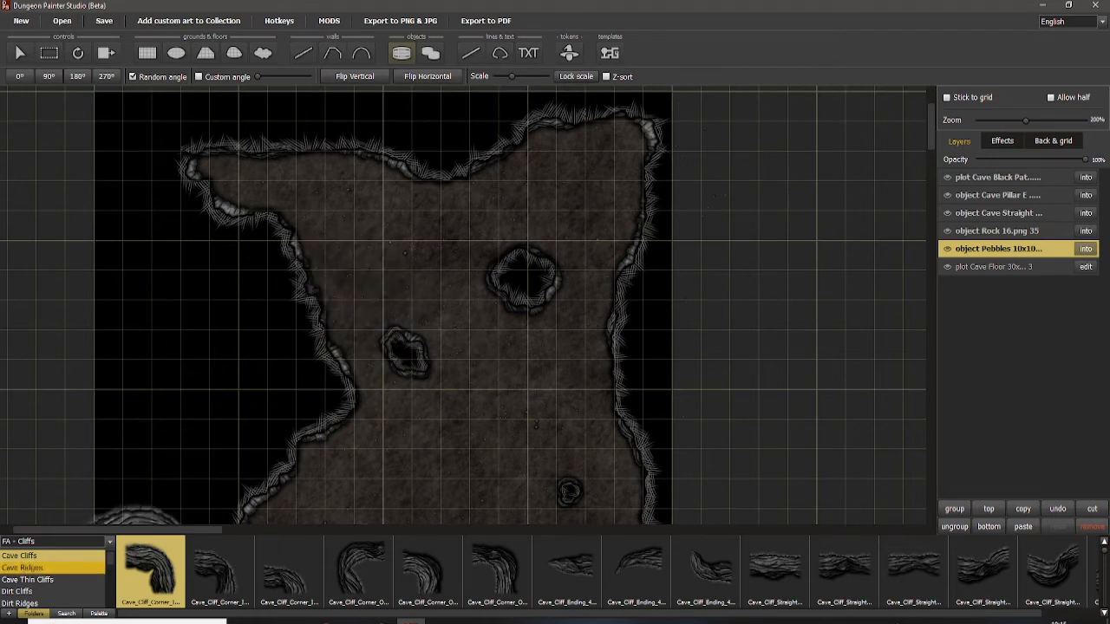
# Step: Compare the Cave Ridges, Cave Thin Cliffs and Cave Cliffs sets, and settle on Cave Thin Cliffs
pyautogui.click(52, 568)
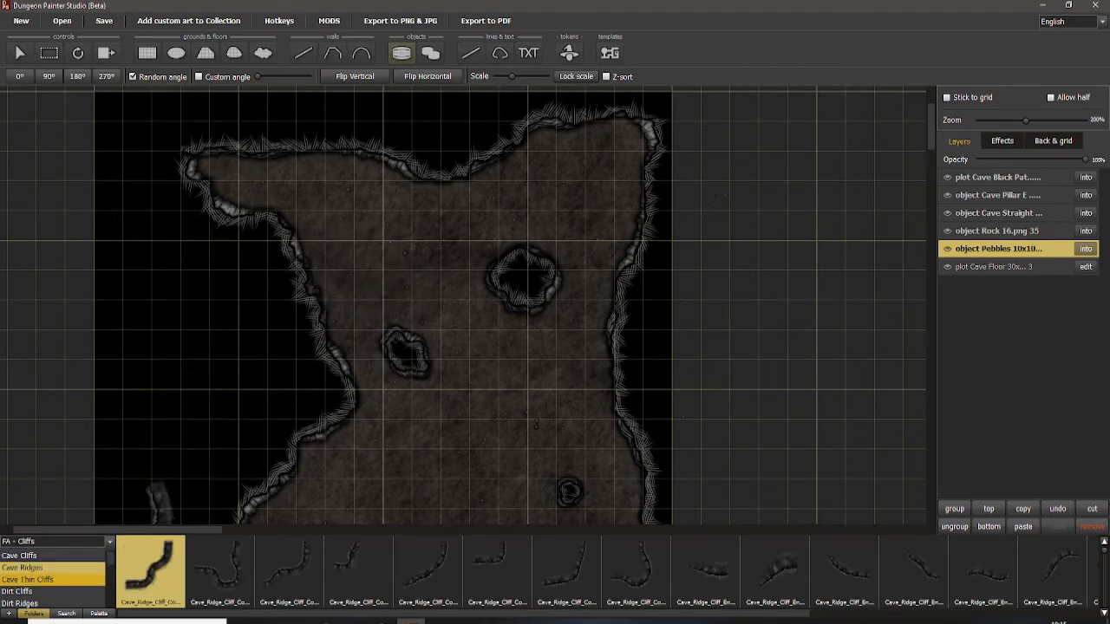
pyautogui.click(34, 580)
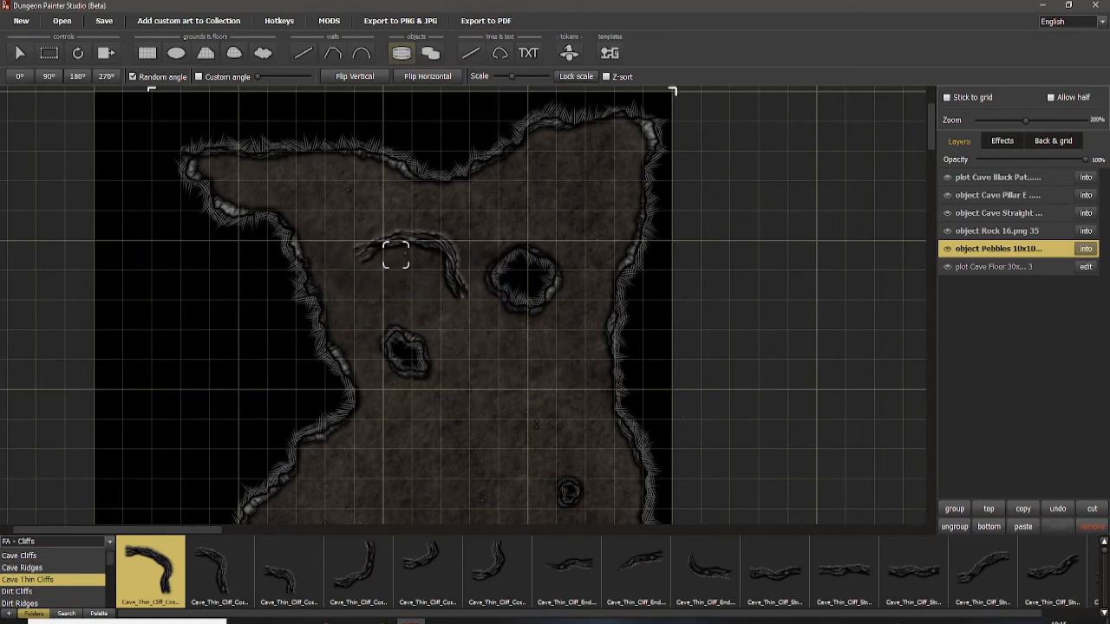
pyautogui.click(26, 567)
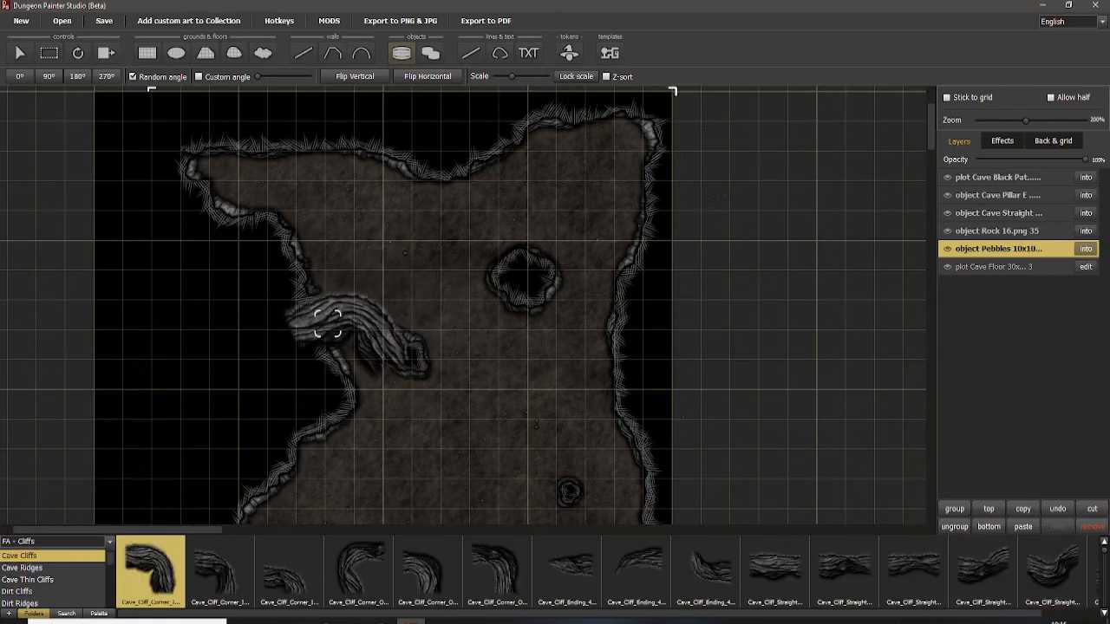
pyautogui.click(31, 579)
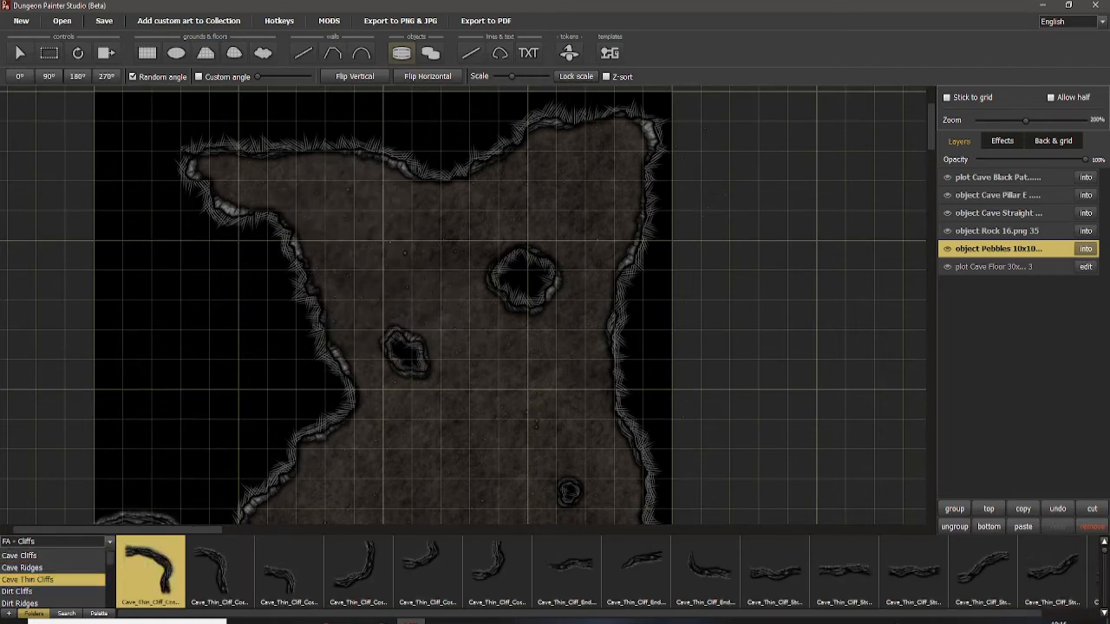
# Step: Place the first Cave Thin Cliff corner piece at a custom angle, starting from the cave's west wall beside the small pillar
pyautogui.scroll(2, 446, 351)
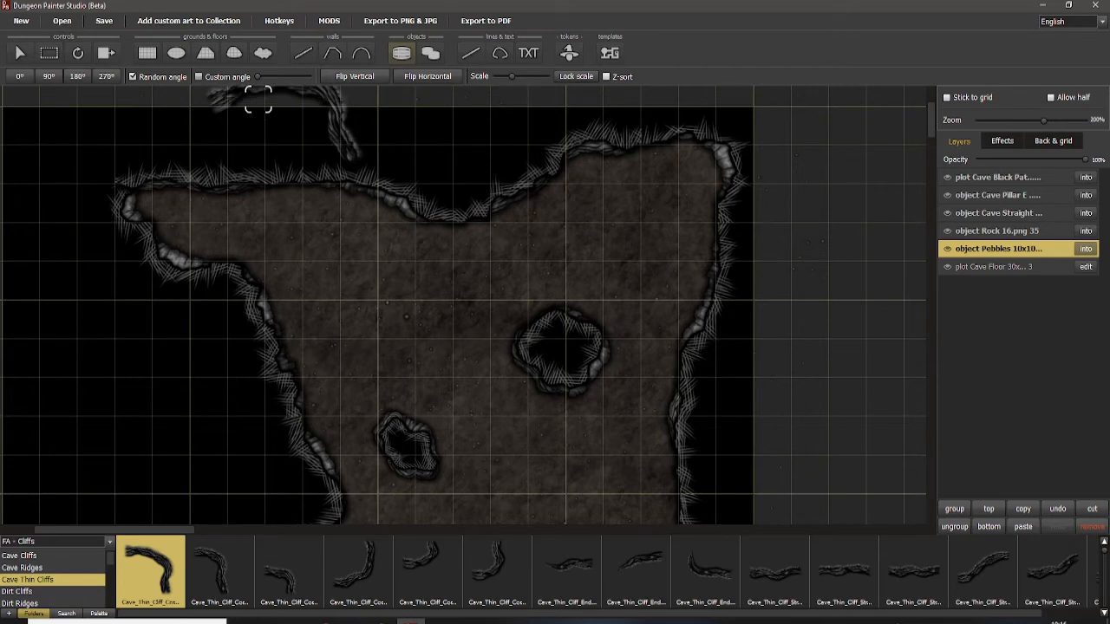
pyautogui.click(199, 76)
pyautogui.moveTo(258, 76); pyautogui.dragTo(299, 76)
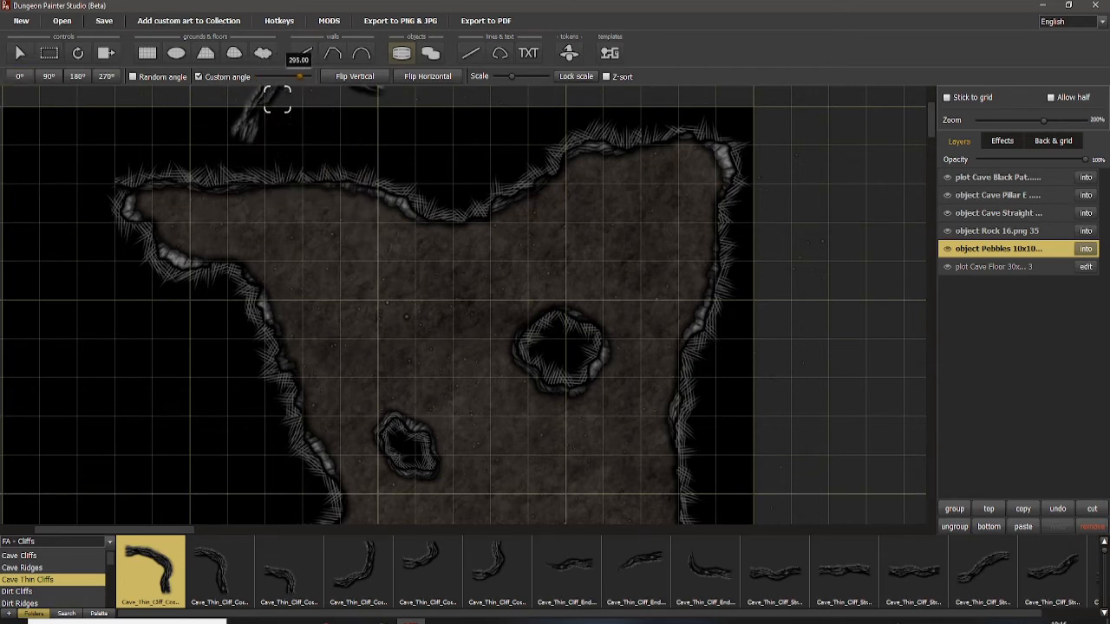
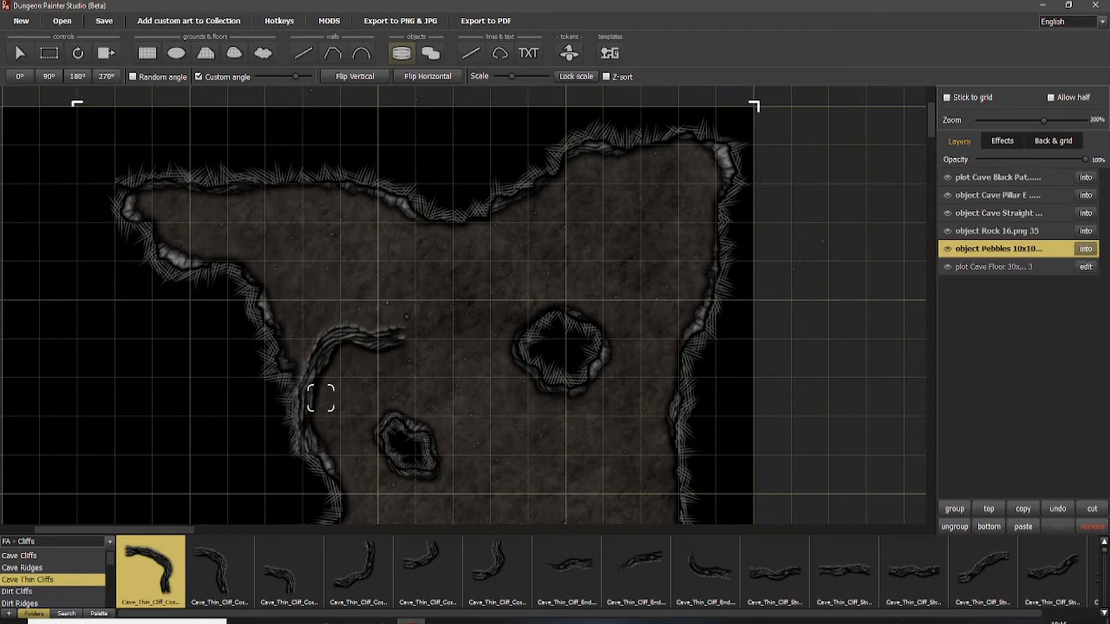
pyautogui.click(323, 409)
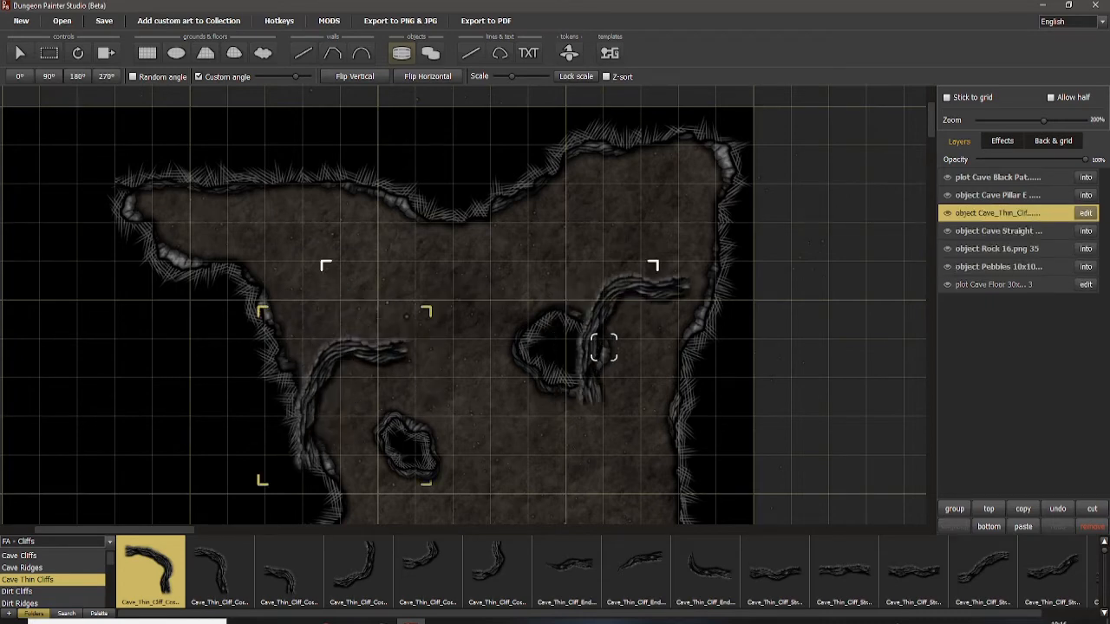
# Step: Reorder the new Cave_Thin_Cliff layer so it sits below the Pebbles layer and directly above the cave floor
pyautogui.moveTo(673, 341); pyautogui.dragTo(639, 296)
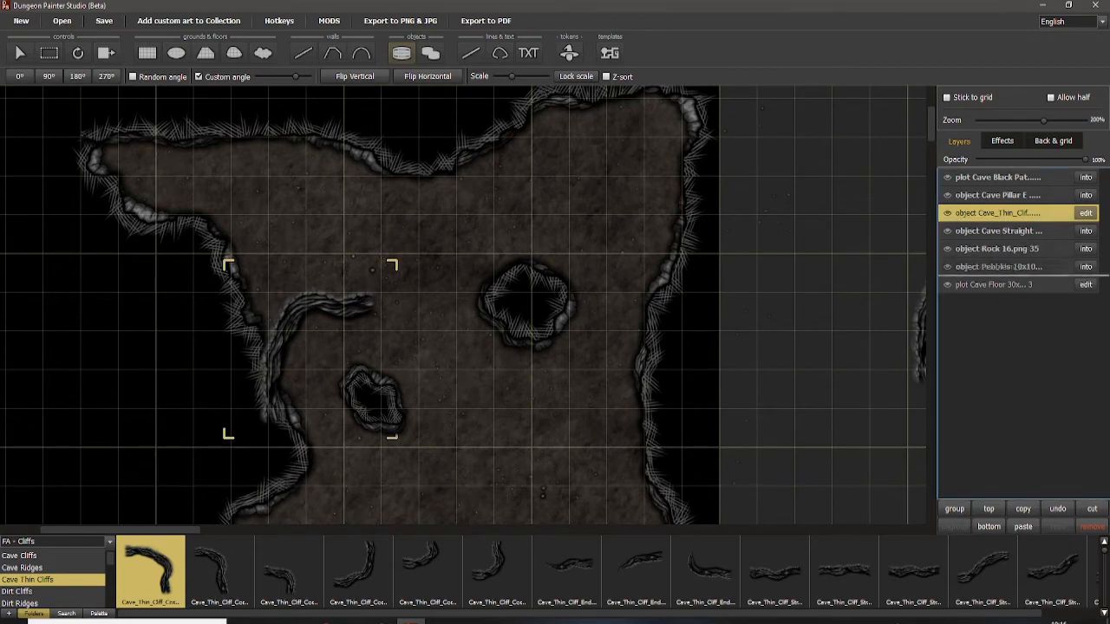
pyautogui.moveTo(996, 212); pyautogui.dragTo(997, 266)
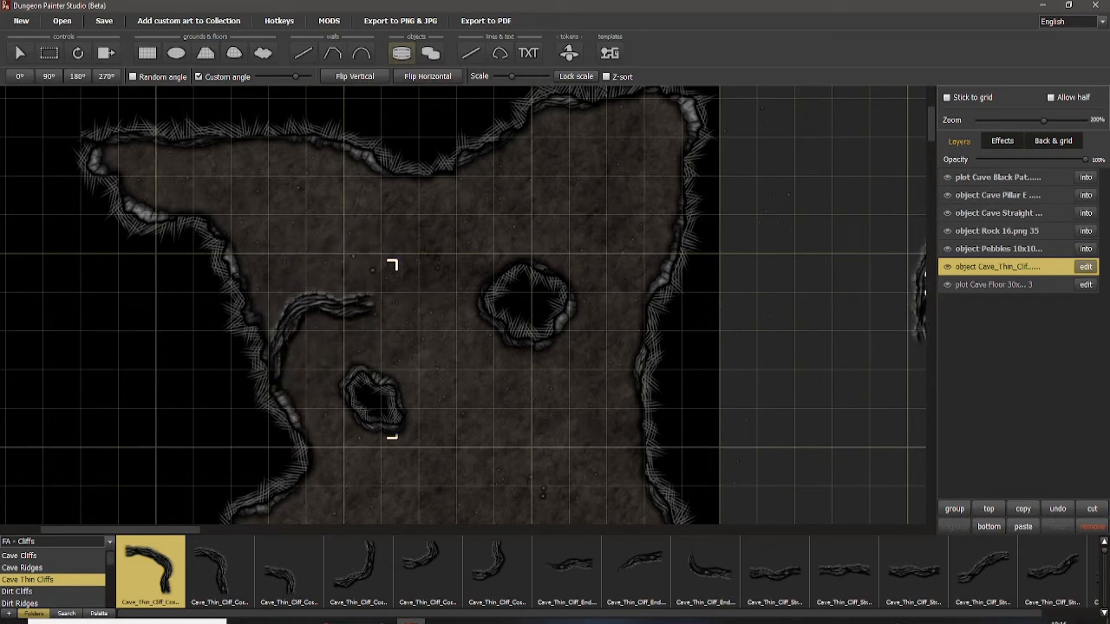
pyautogui.moveTo(993, 193); pyautogui.dragTo(993, 269)
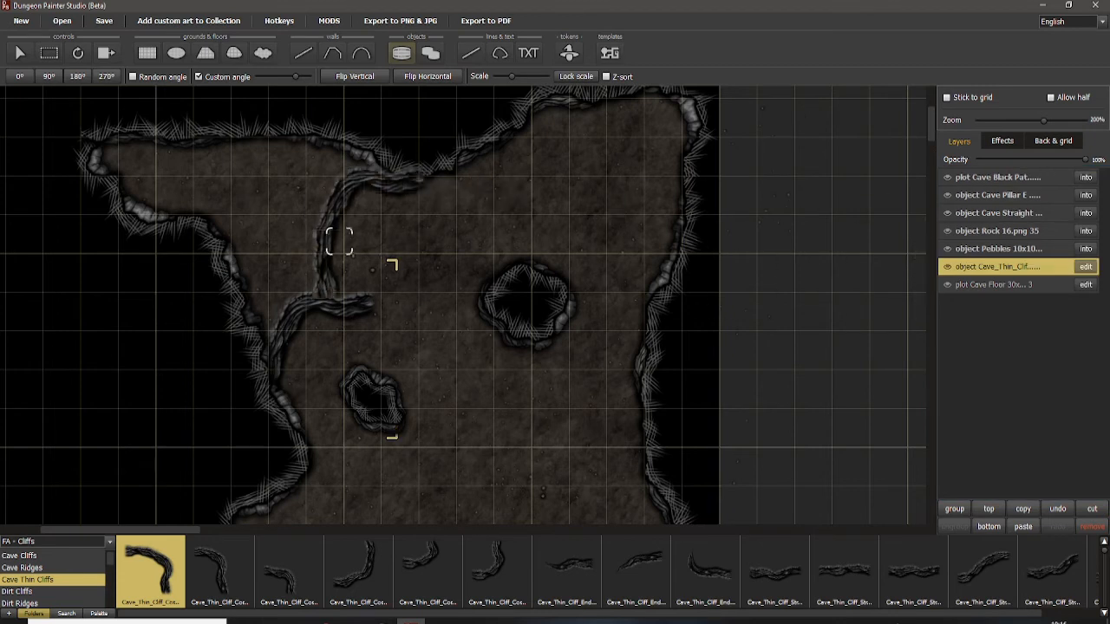
# Step: Place the fourth Cave Thin Cliff corner piece at 0°, joined to the east end of the first piece
pyautogui.click(358, 572)
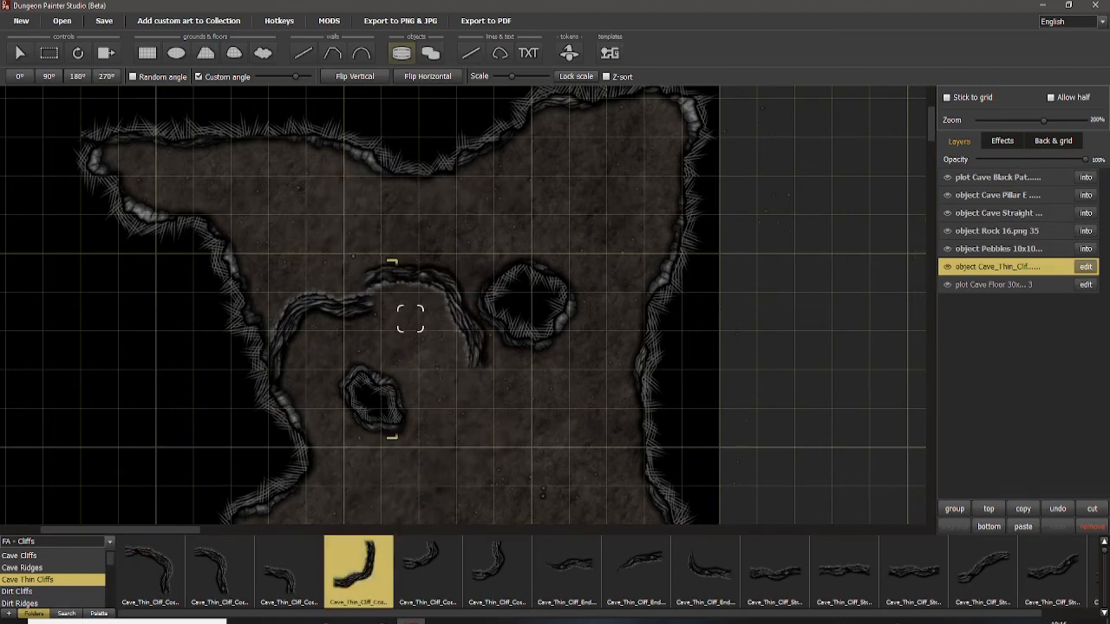
pyautogui.scroll(-5, 286, 134)
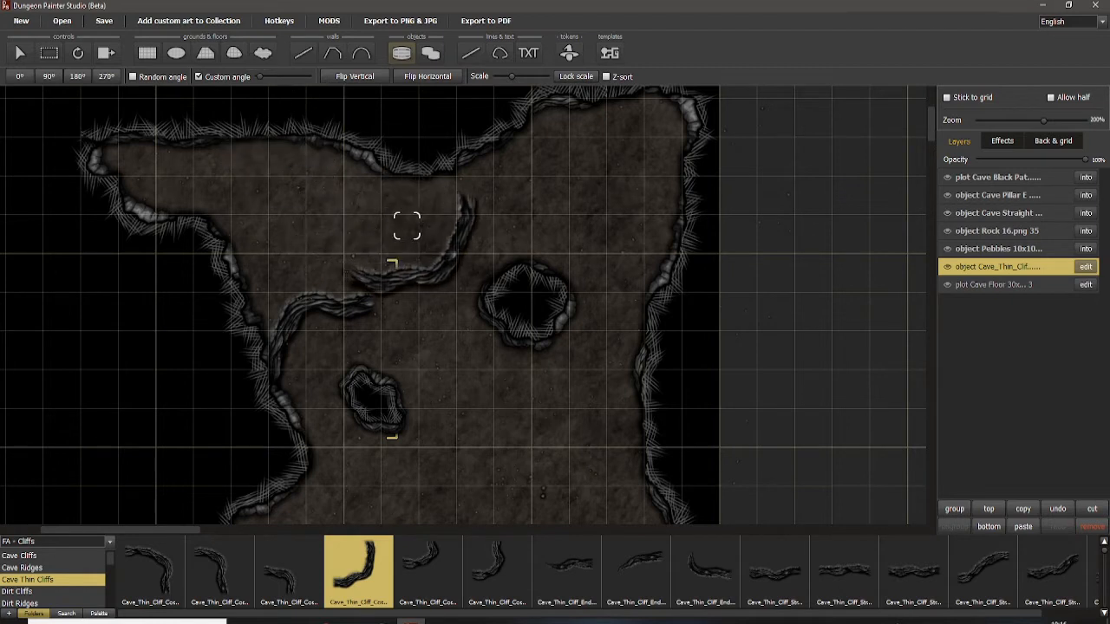
pyautogui.scroll(5, 323, 104)
pyautogui.moveTo(259, 76); pyautogui.dragTo(255, 76)
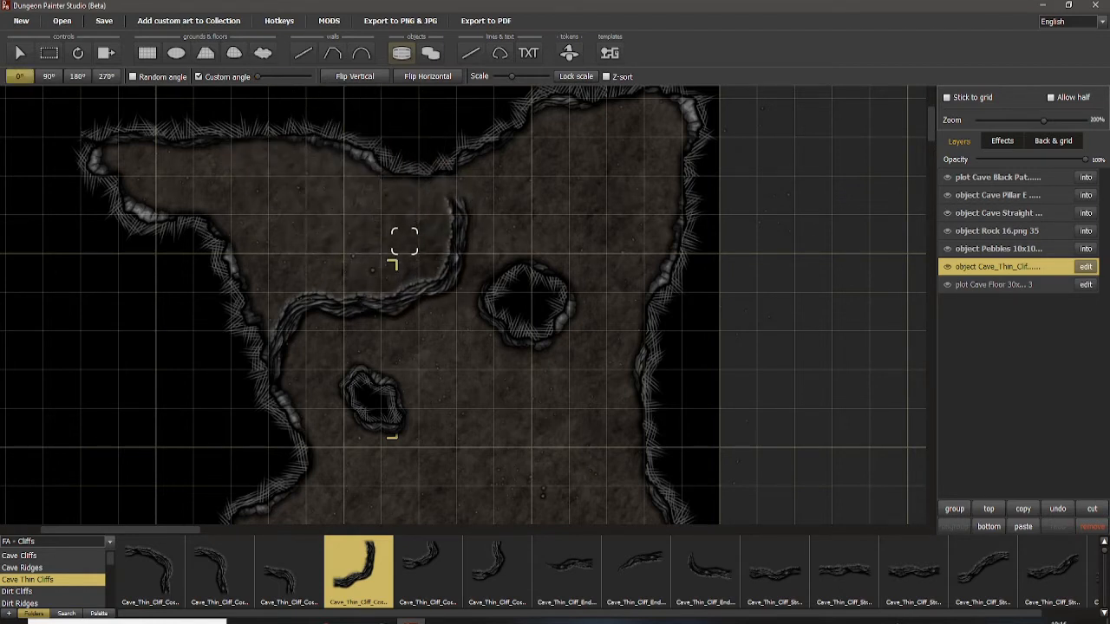
pyautogui.click(401, 242)
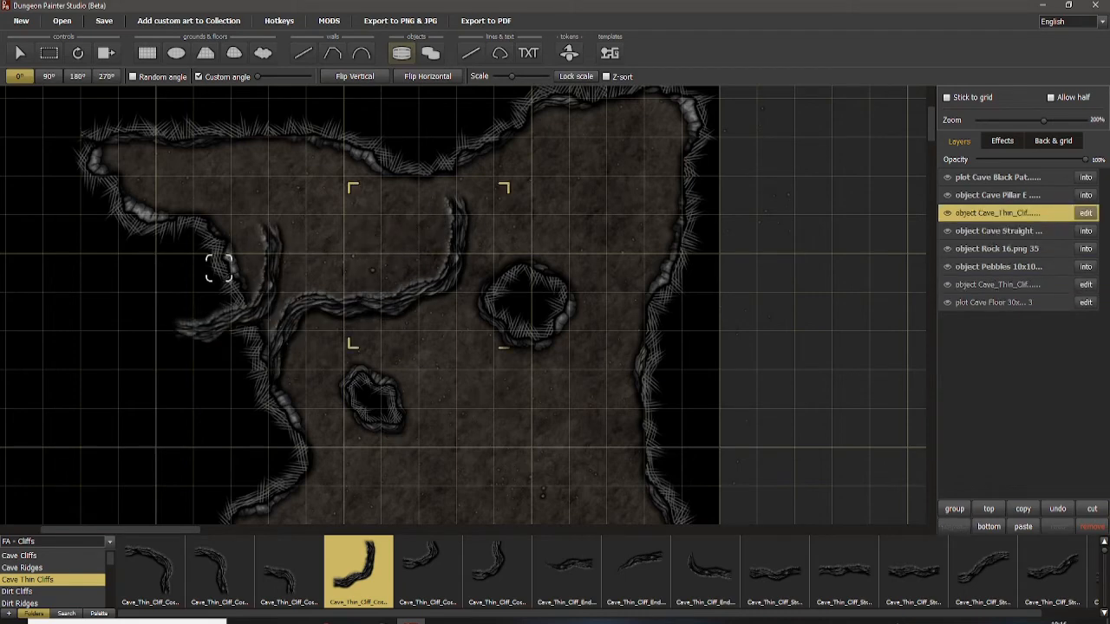
# Step: Extend the cliff north-east with the third Cave Thin Cliff corner piece, flipped horizontally and slightly rotated to meet the previous piece
pyautogui.scroll(3, 354, 315)
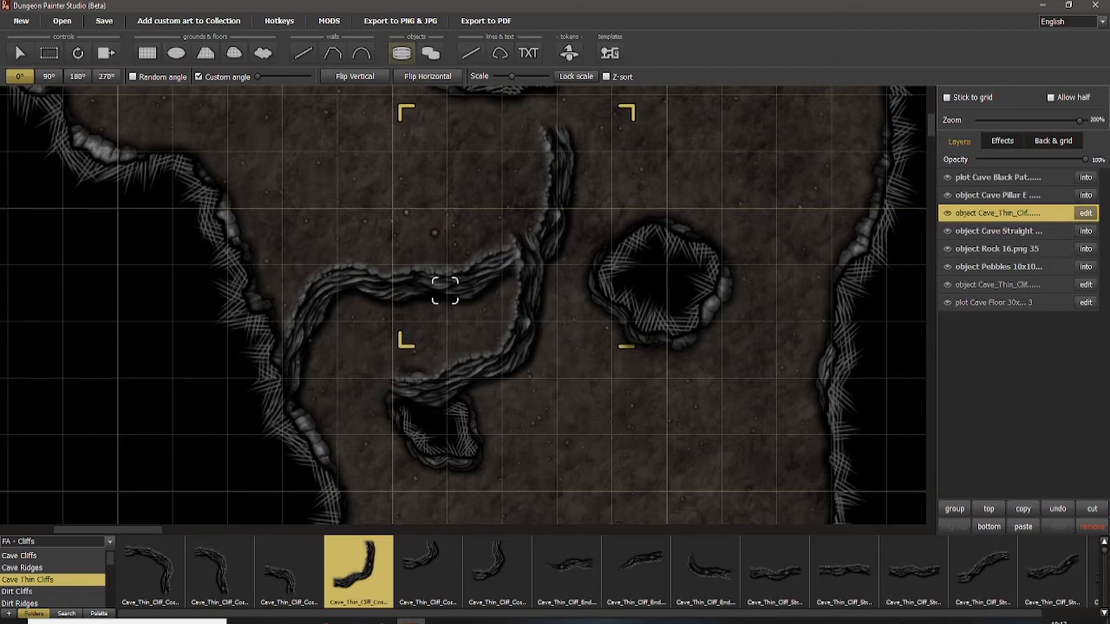
pyautogui.moveTo(607, 231); pyautogui.dragTo(434, 326)
pyautogui.click(298, 568)
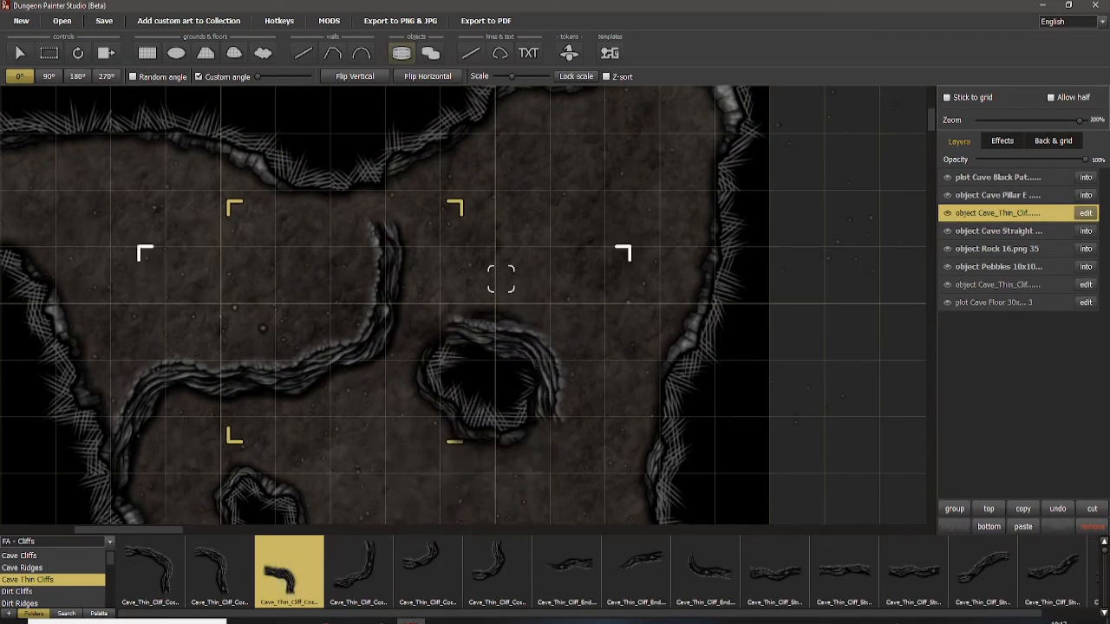
pyautogui.moveTo(473, 231); pyautogui.dragTo(388, 324)
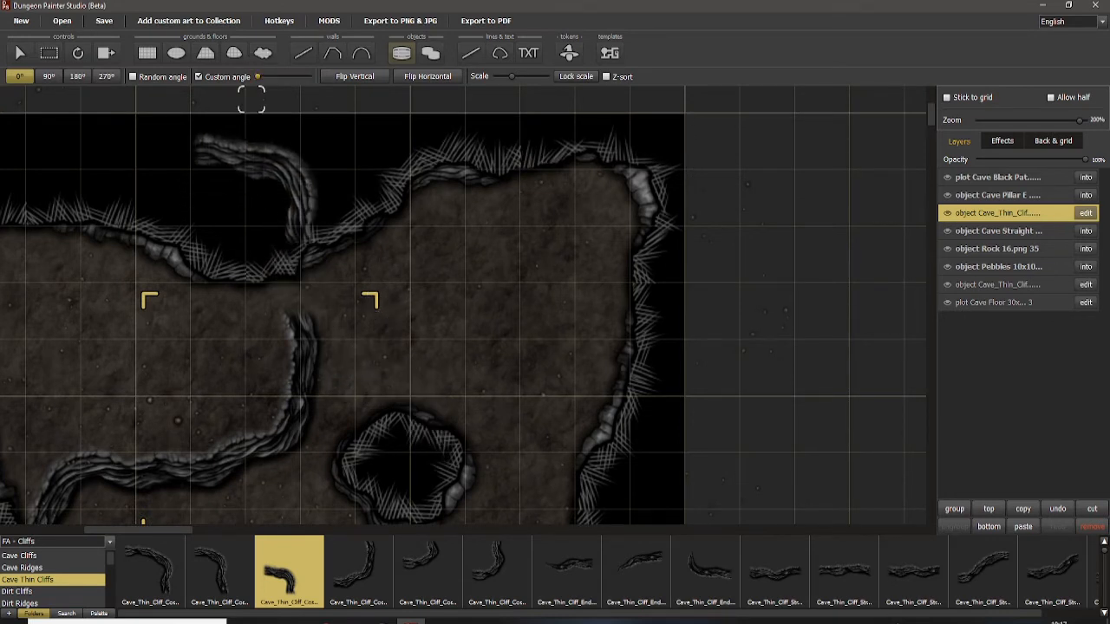
pyautogui.moveTo(257, 76); pyautogui.dragTo(309, 77)
pyautogui.click(427, 77)
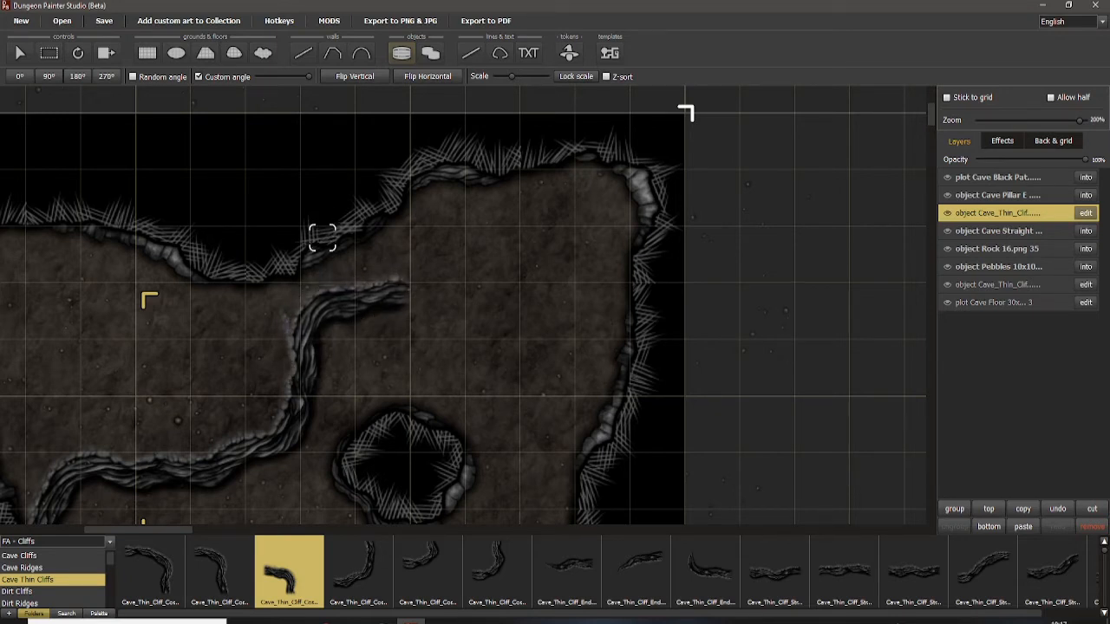
pyautogui.moveTo(308, 77); pyautogui.dragTo(260, 76)
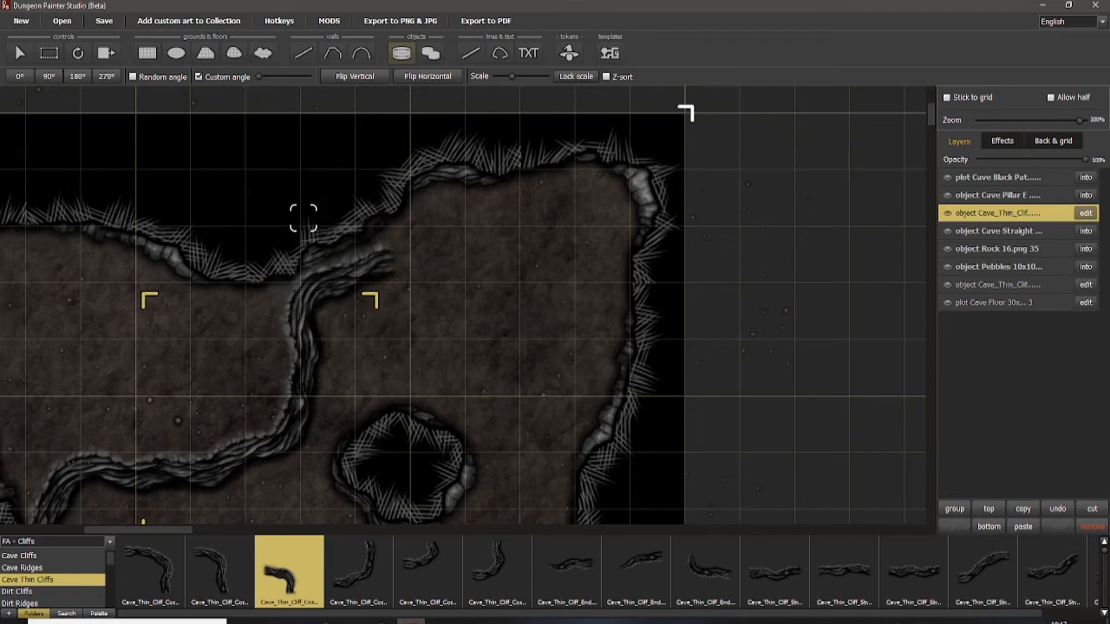
pyautogui.click(303, 233)
# Step: Finish the cliff with the first Cave Thin Cliff end piece, unflipped and rotated so it tapers into the cave's north wall
pyautogui.press('f')
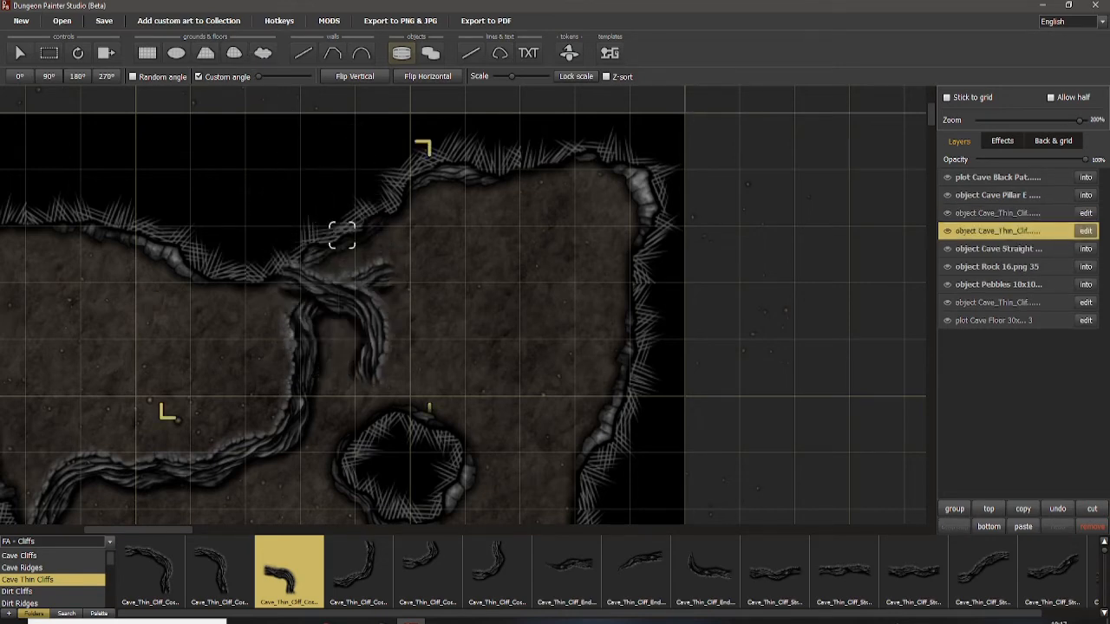
pyautogui.moveTo(574, 291); pyautogui.dragTo(522, 321)
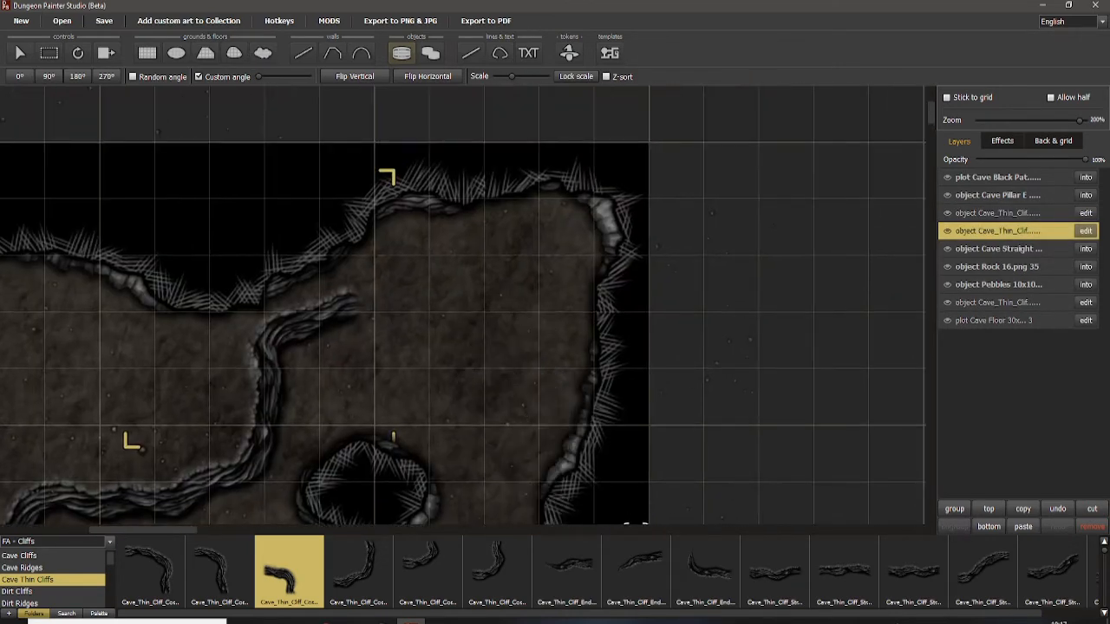
pyautogui.click(566, 568)
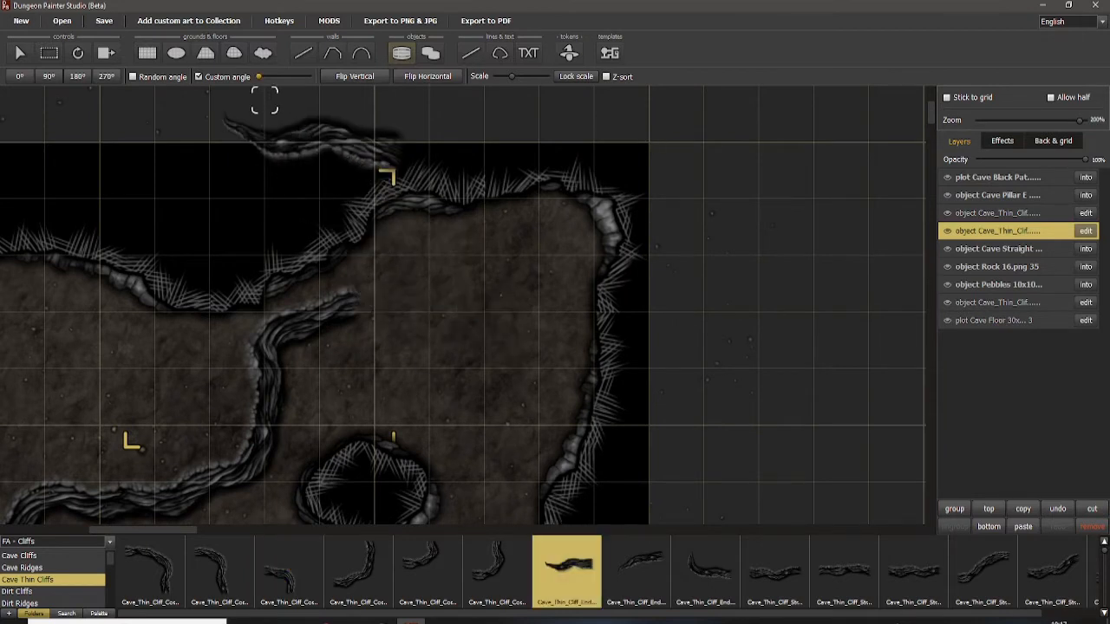
pyautogui.scroll(7, 264, 102)
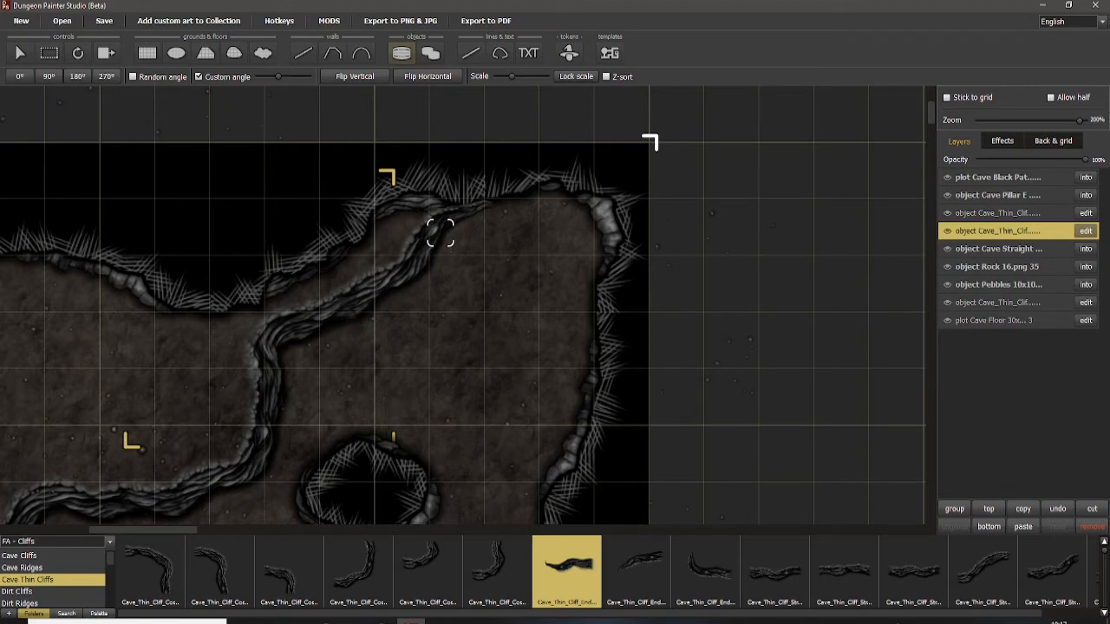
pyautogui.click(439, 232)
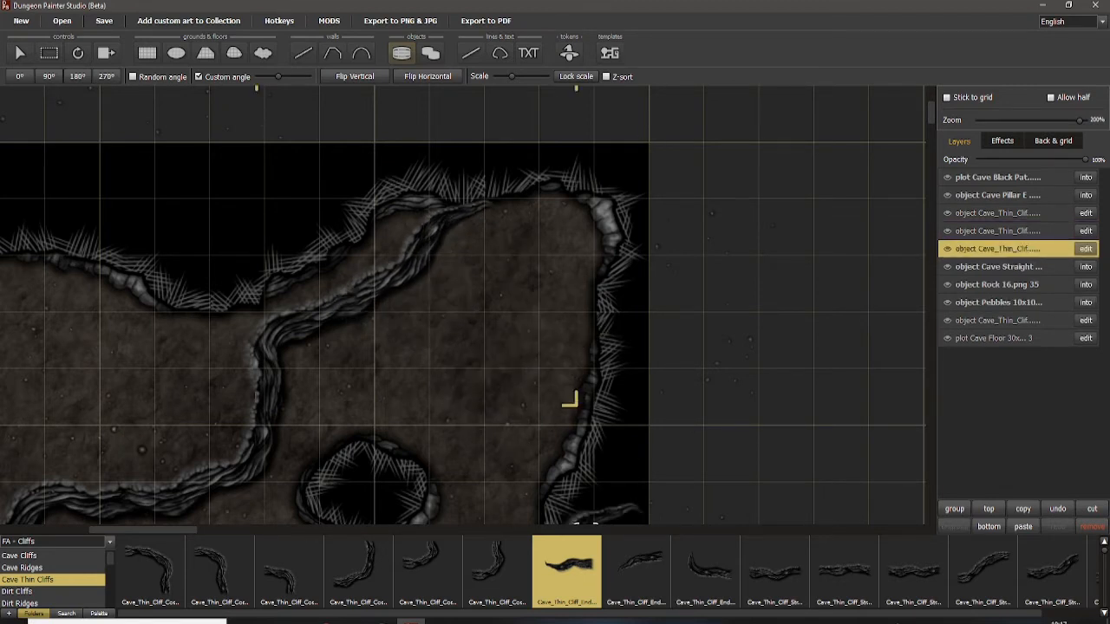
# Step: Move the three upper Cave_Thin_Cliff layers together below the Pebbles layer
pyautogui.click(636, 567)
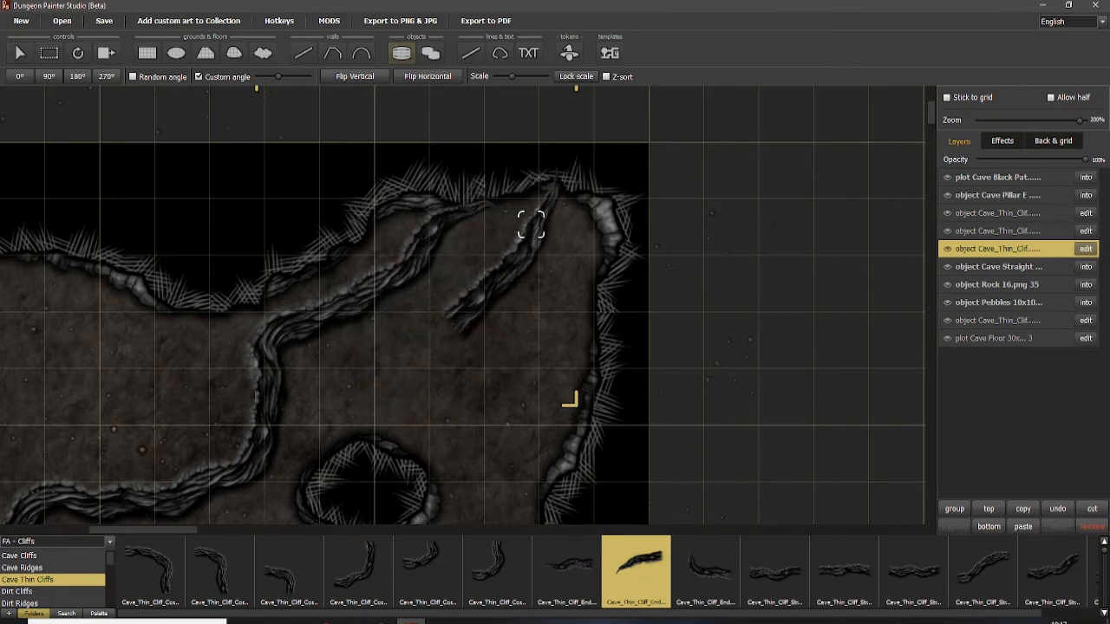
pyautogui.scroll(-2, 518, 250)
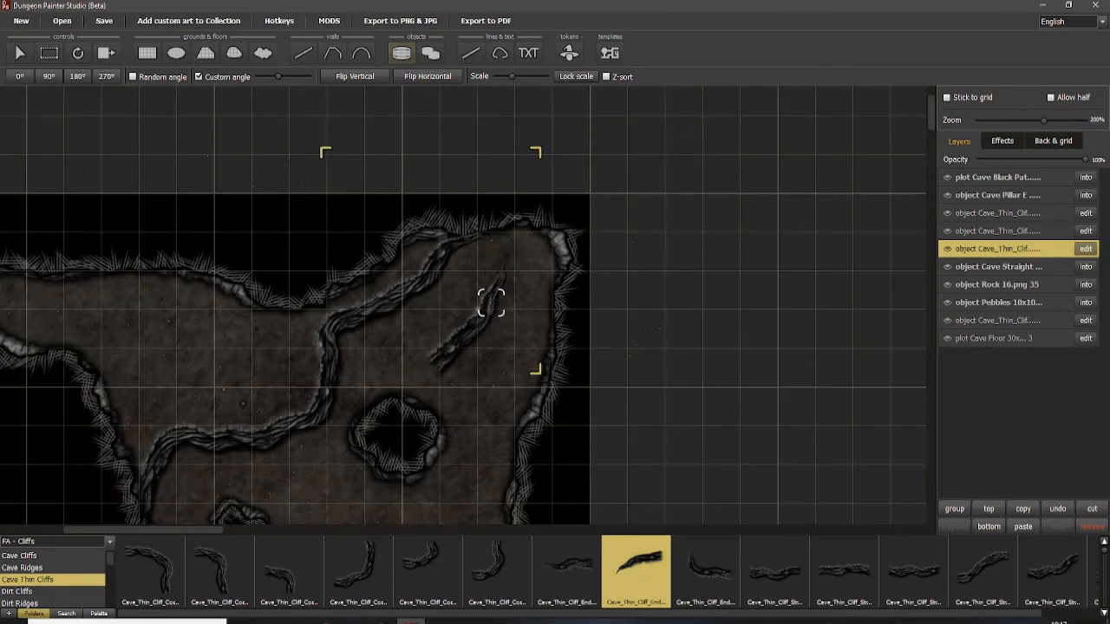
pyautogui.moveTo(488, 300); pyautogui.dragTo(525, 246)
pyautogui.click(997, 213)
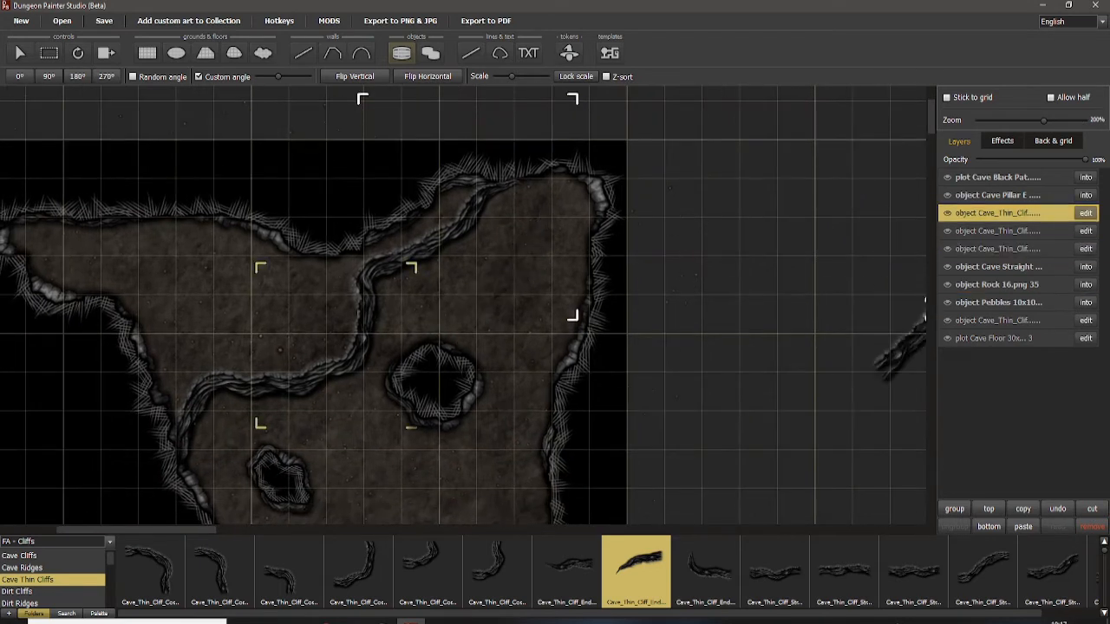
pyautogui.keyDown('shift'); pyautogui.click(997, 249); pyautogui.keyUp('shift')
pyautogui.moveTo(997, 214); pyautogui.dragTo(997, 314)
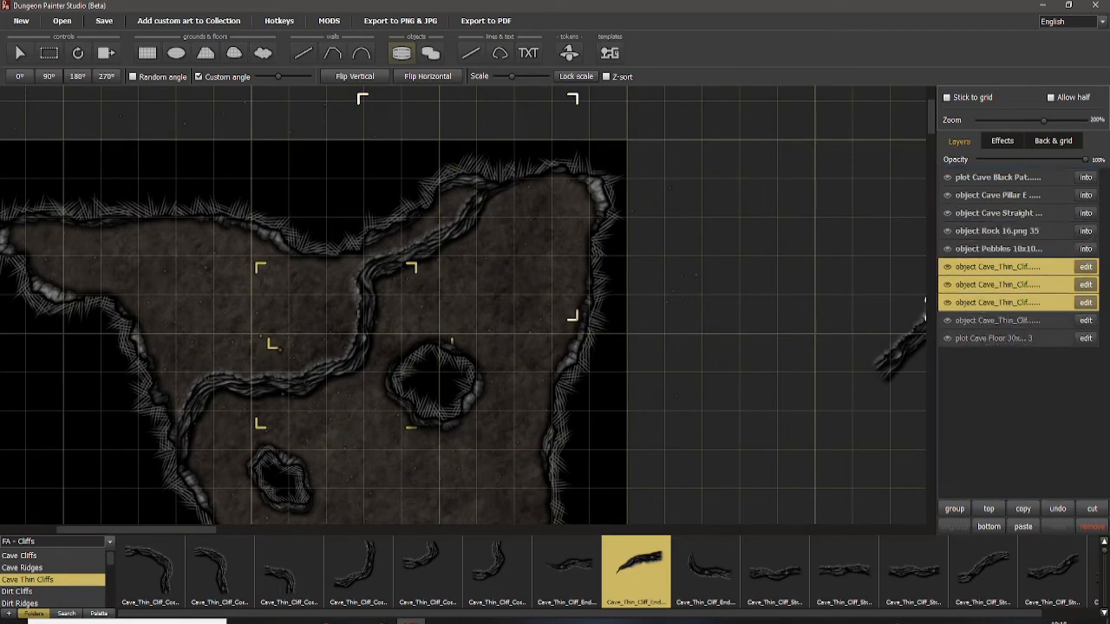
# Step: Group the four Cave_Thin_Cliff layers into a single layer group
pyautogui.click(997, 267)
pyautogui.keyDown('shift'); pyautogui.click(996, 321); pyautogui.keyUp('shift')
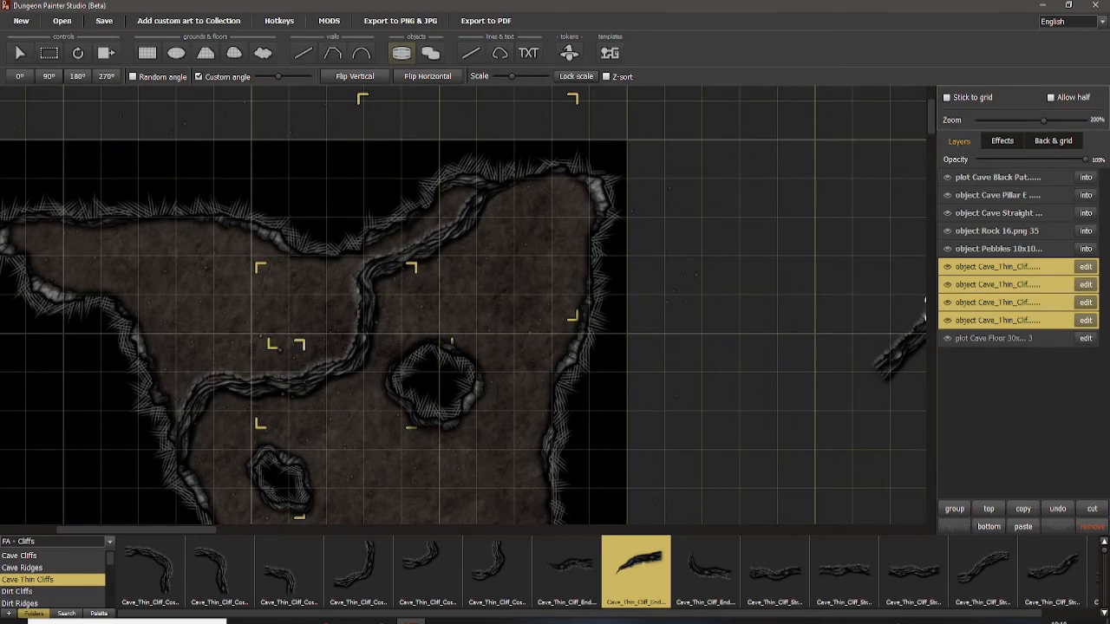
pyautogui.click(954, 509)
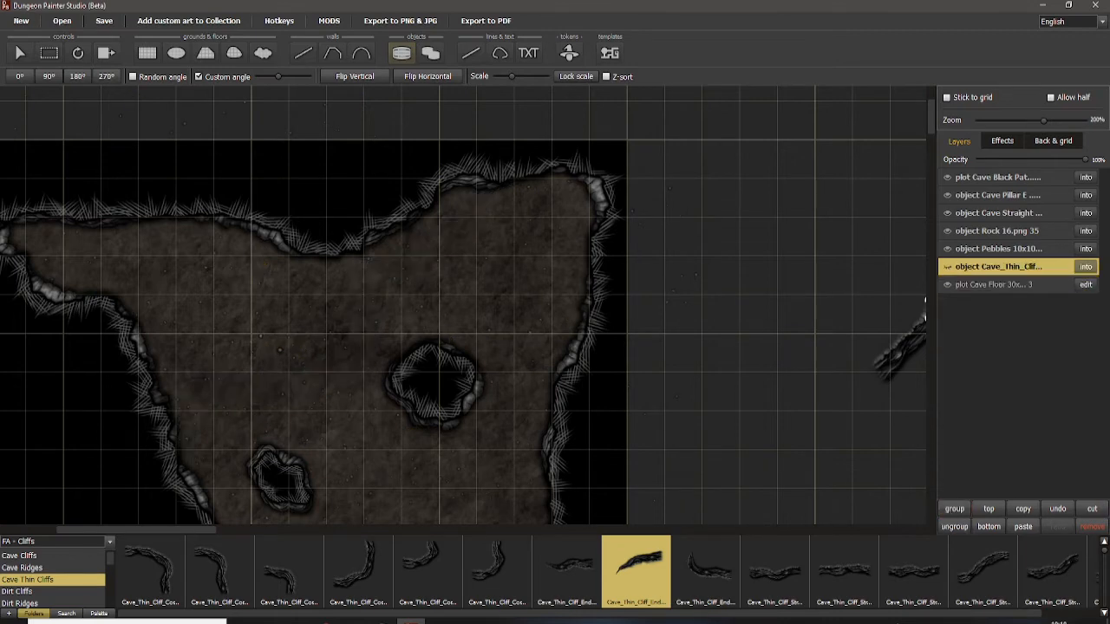
# Step: Look over the whole cave map, from the cliff in the northern chamber to the southern entrance
pyautogui.moveTo(924, 324); pyautogui.dragTo(724, 277)
pyautogui.scroll(-1, 723, 278)
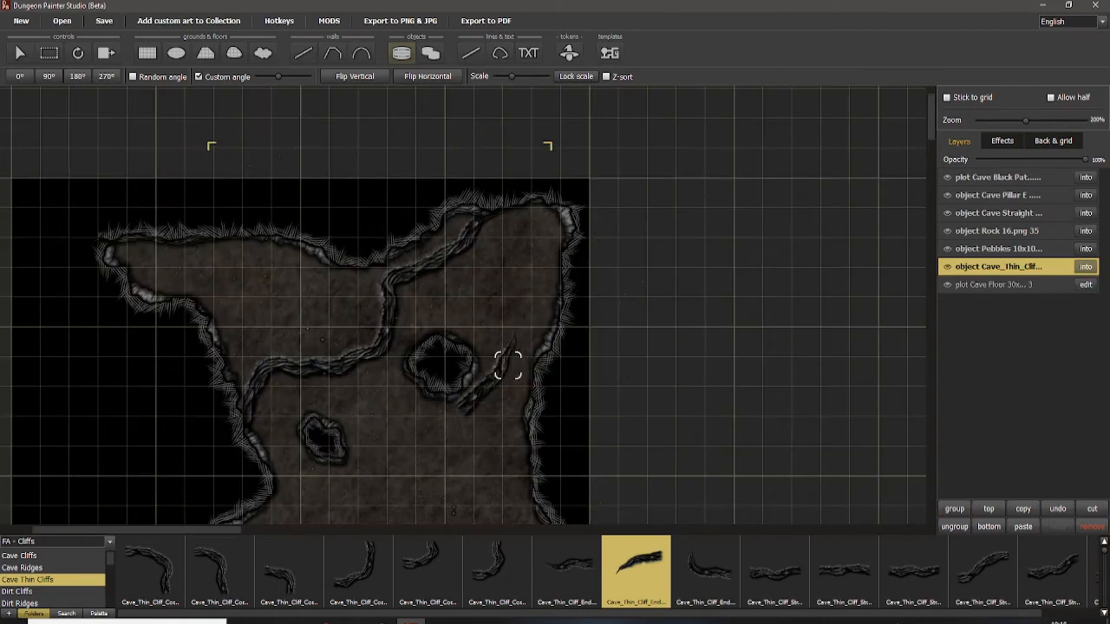
pyautogui.moveTo(560, 493); pyautogui.dragTo(624, 321)
pyautogui.scroll(-2, 649, 286)
pyautogui.scroll(4, 357, 320)
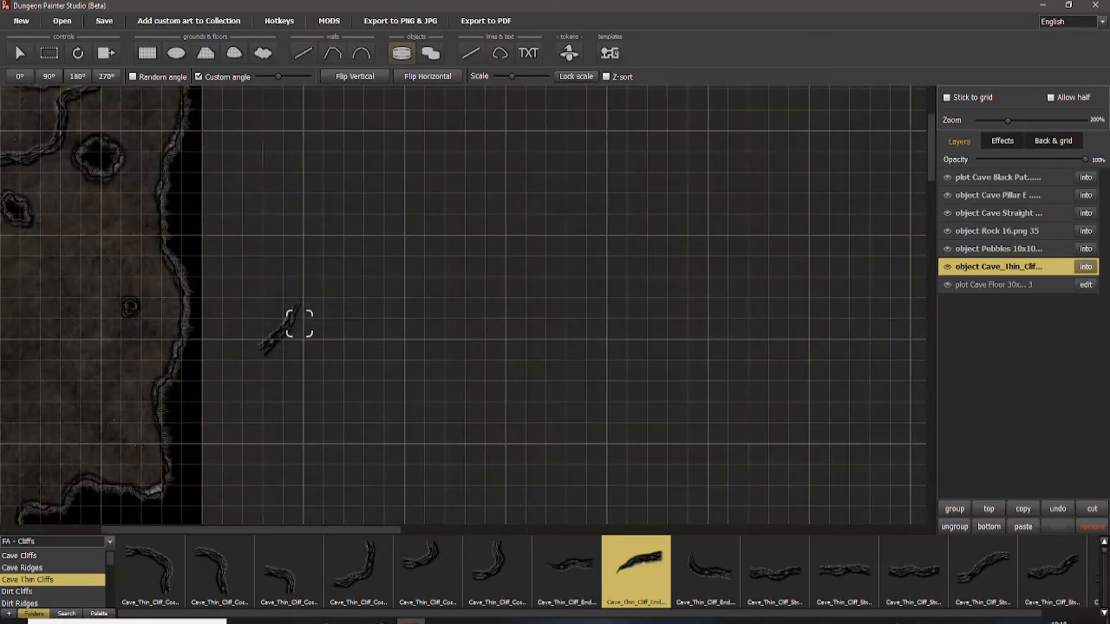
pyautogui.scroll(-2, 656, 330)
pyautogui.scroll(-2, 607, 304)
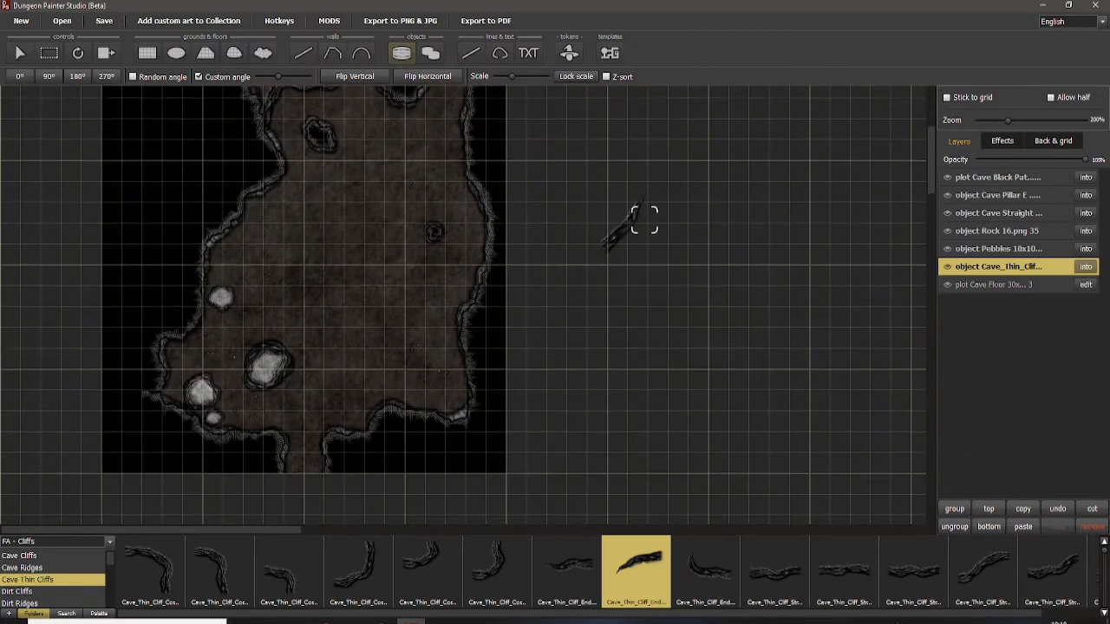
pyautogui.scroll(2, 639, 217)
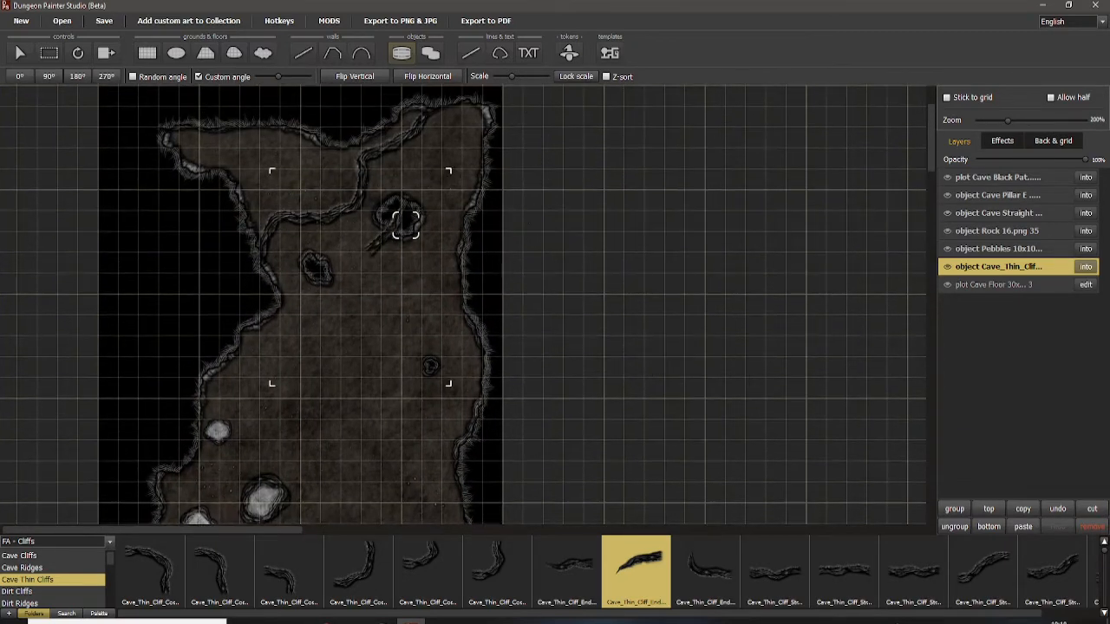
# Step: Browse the FA - Dungeons and FA - Farming collections for objects that suit the cave
pyautogui.click(109, 541)
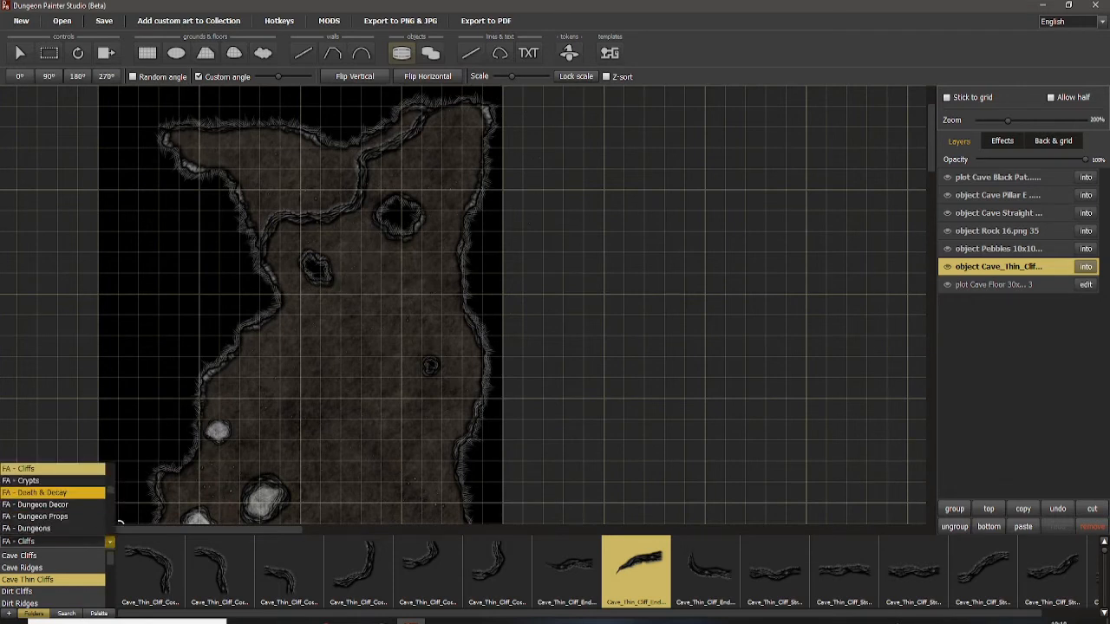
pyautogui.scroll(1, 119, 521)
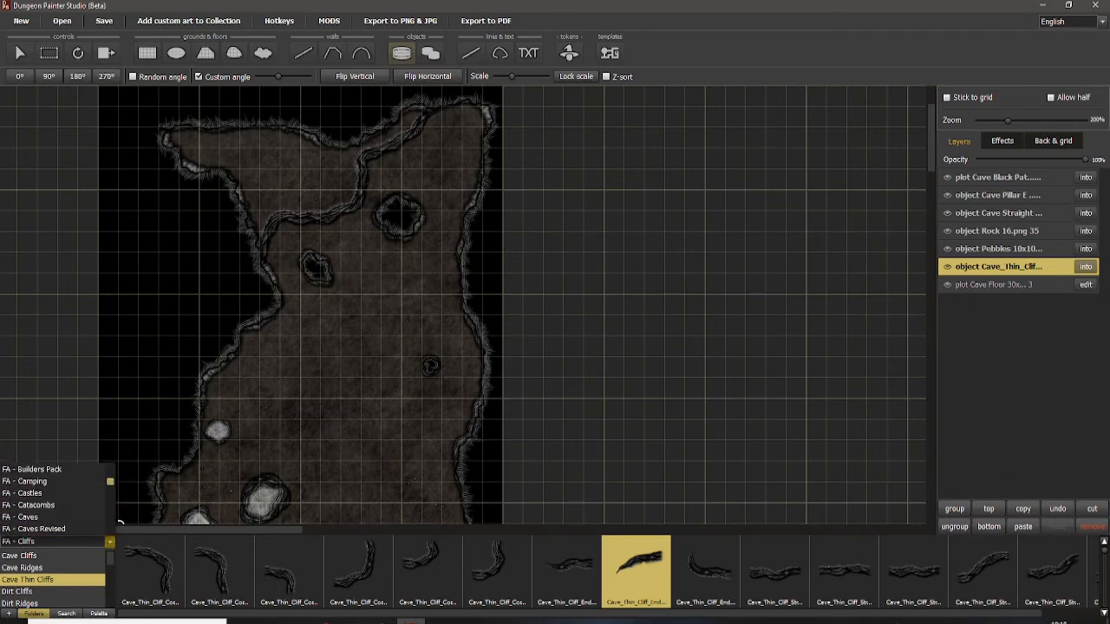
pyautogui.scroll(-1, 119, 521)
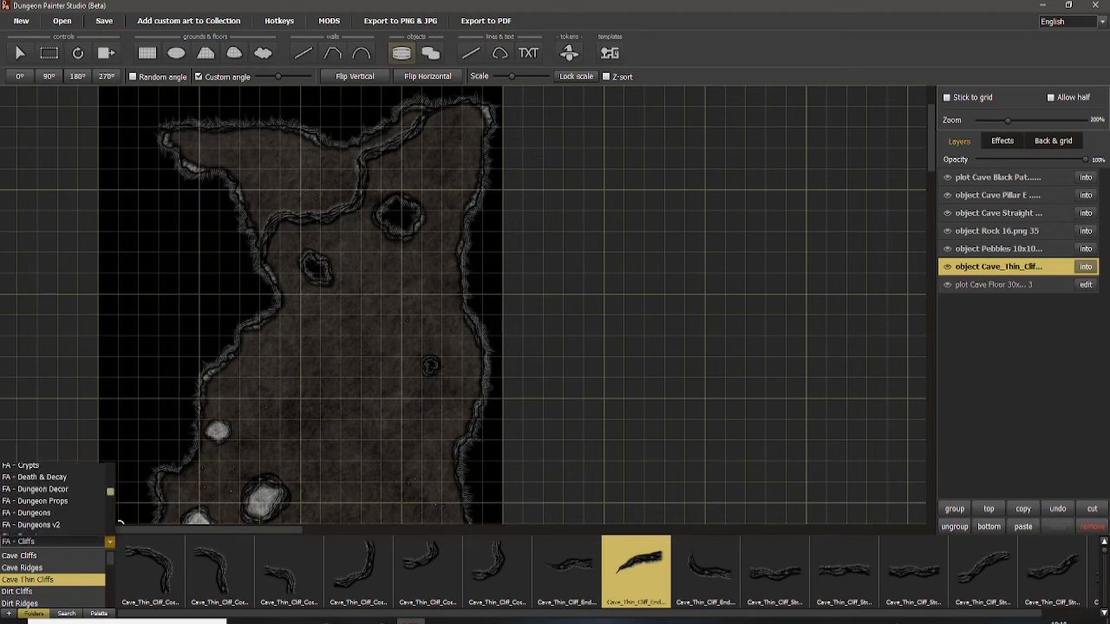
pyautogui.moveTo(110, 494); pyautogui.dragTo(110, 495)
pyautogui.click(26, 481)
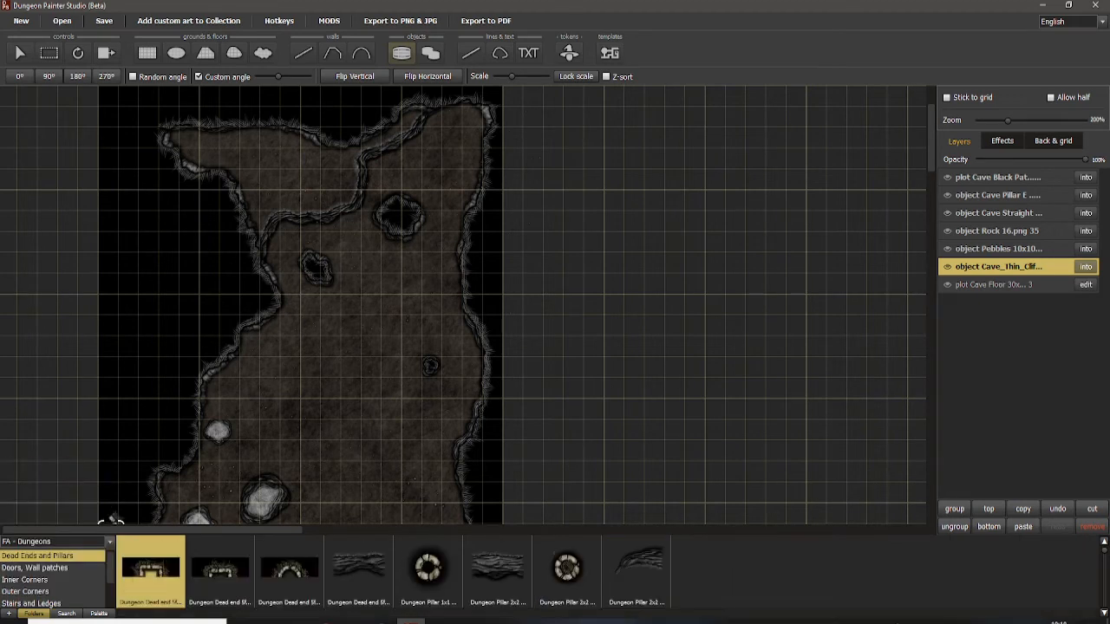
pyautogui.click(109, 541)
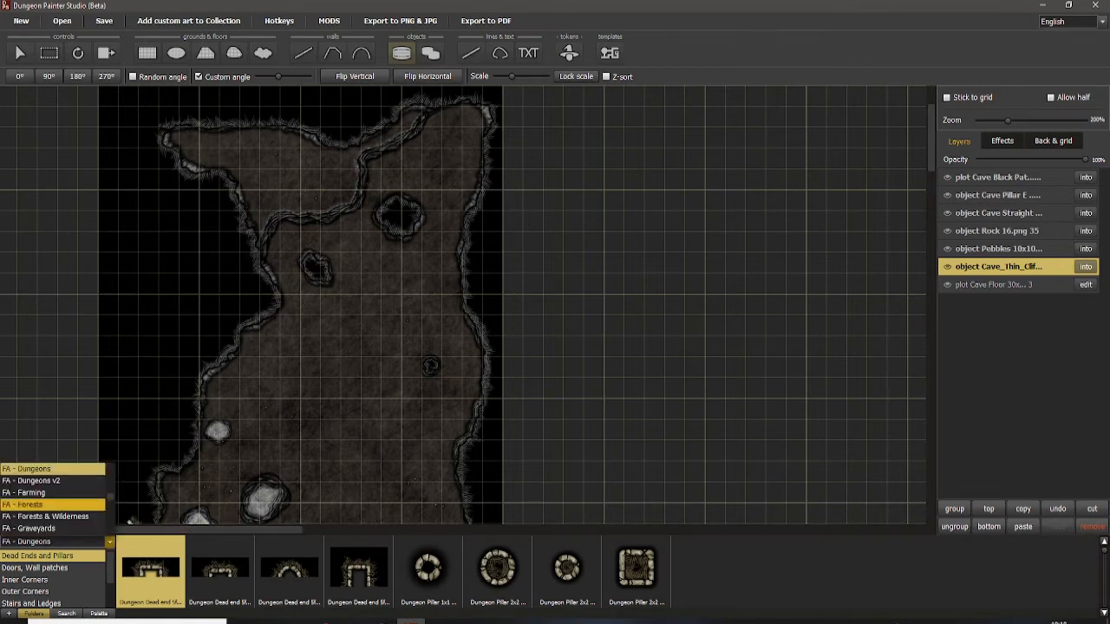
pyautogui.click(26, 492)
pyautogui.click(109, 541)
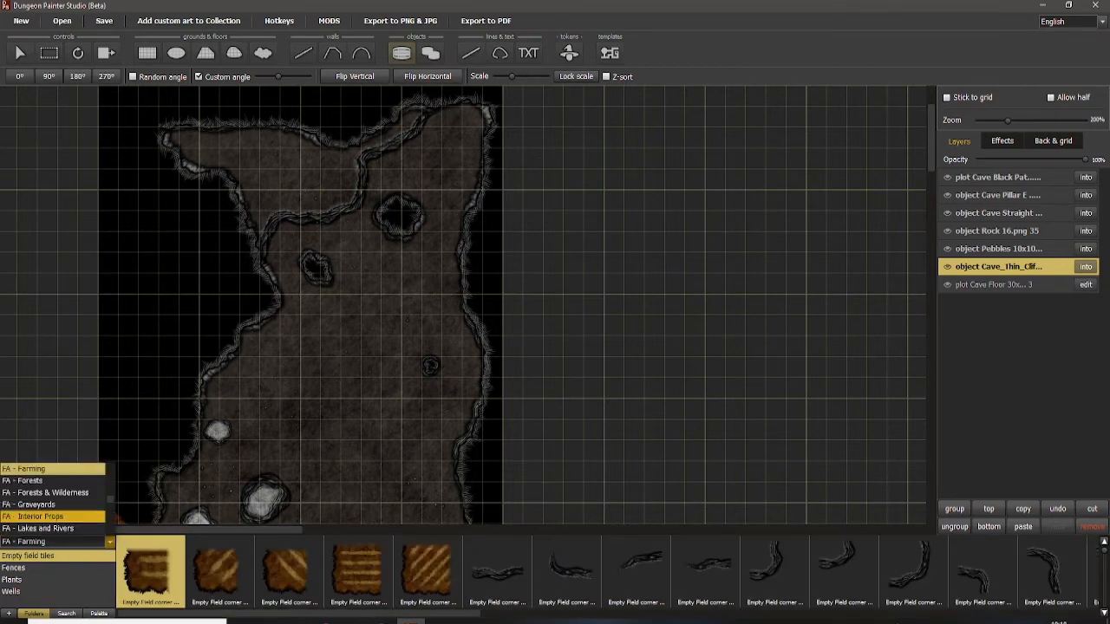
# Step: Look through the Bushes of the FA - Forests collection and open the FA - Interior Props collection
pyautogui.click(26, 480)
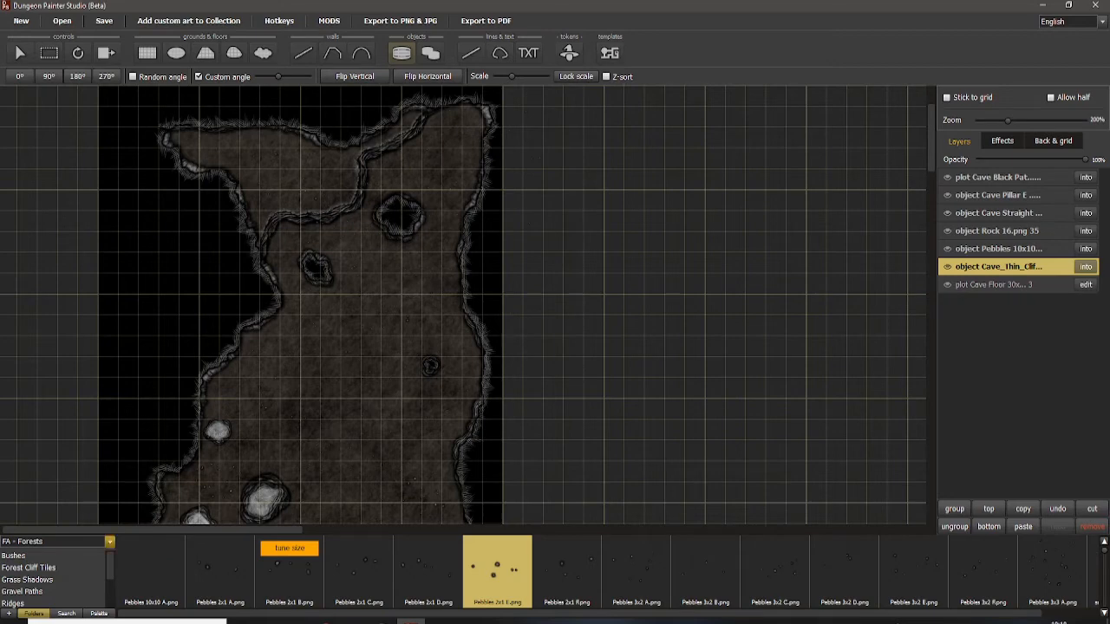
pyautogui.click(109, 541)
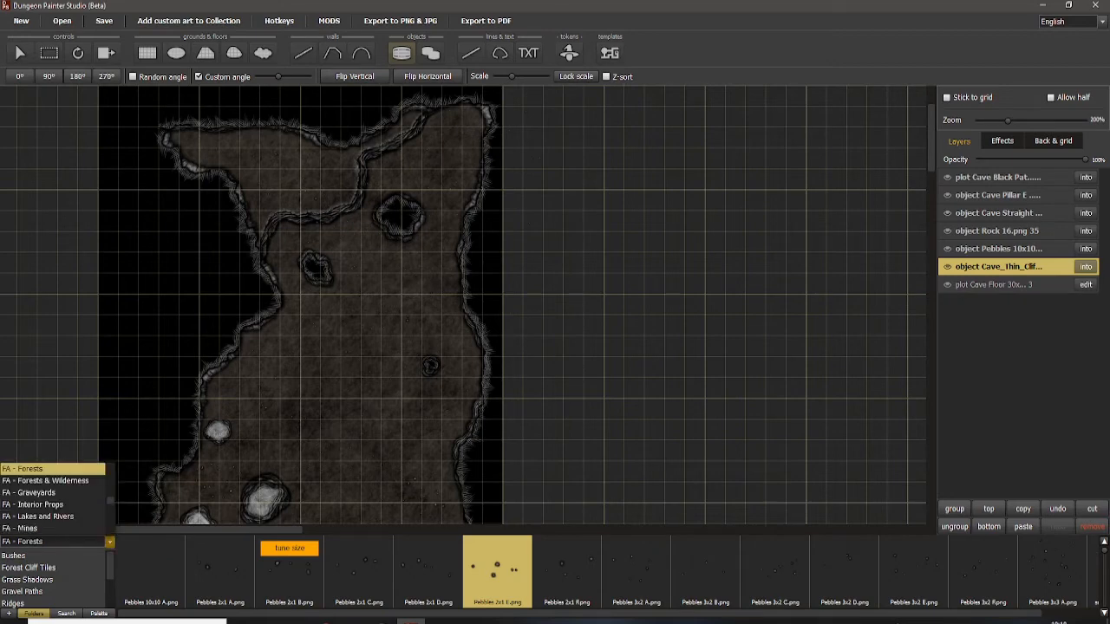
pyautogui.click(109, 541)
pyautogui.click(109, 541)
pyautogui.click(101, 555)
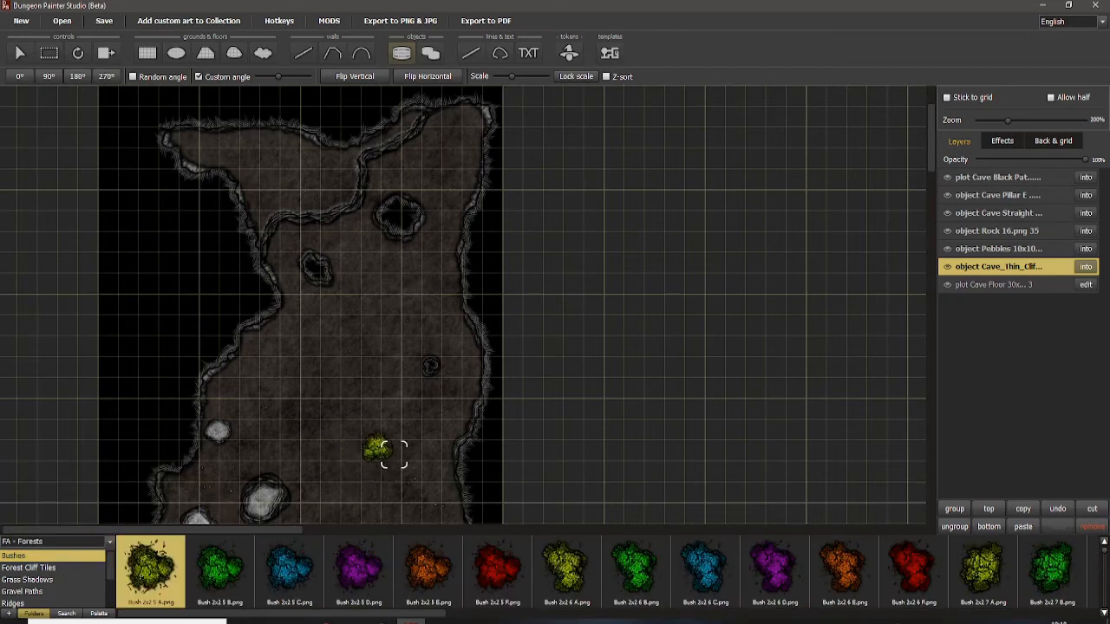
pyautogui.scroll(3, 392, 453)
pyautogui.moveTo(390, 614); pyautogui.dragTo(556, 613)
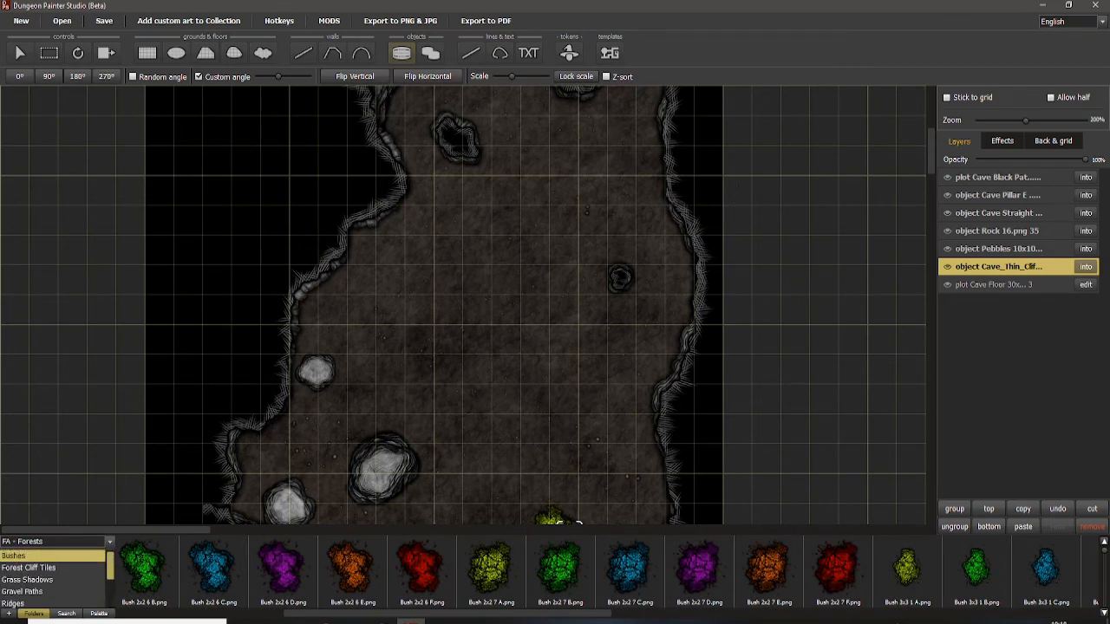
pyautogui.click(52, 541)
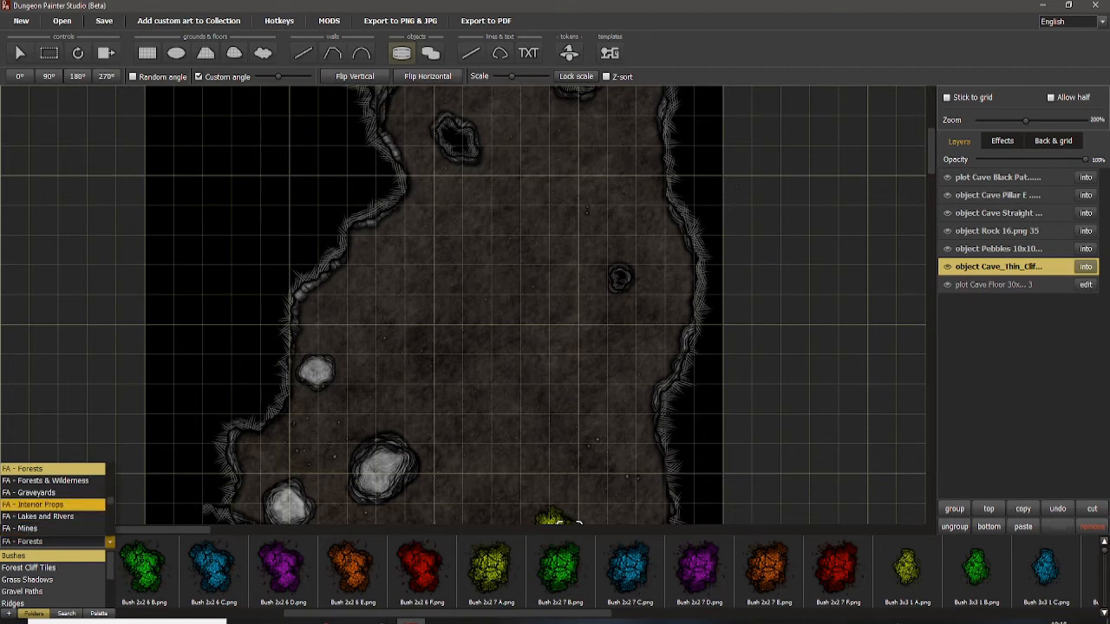
pyautogui.click(35, 503)
# Step: Switch the object collection to FA - Dungeon Props
pyautogui.click(52, 541)
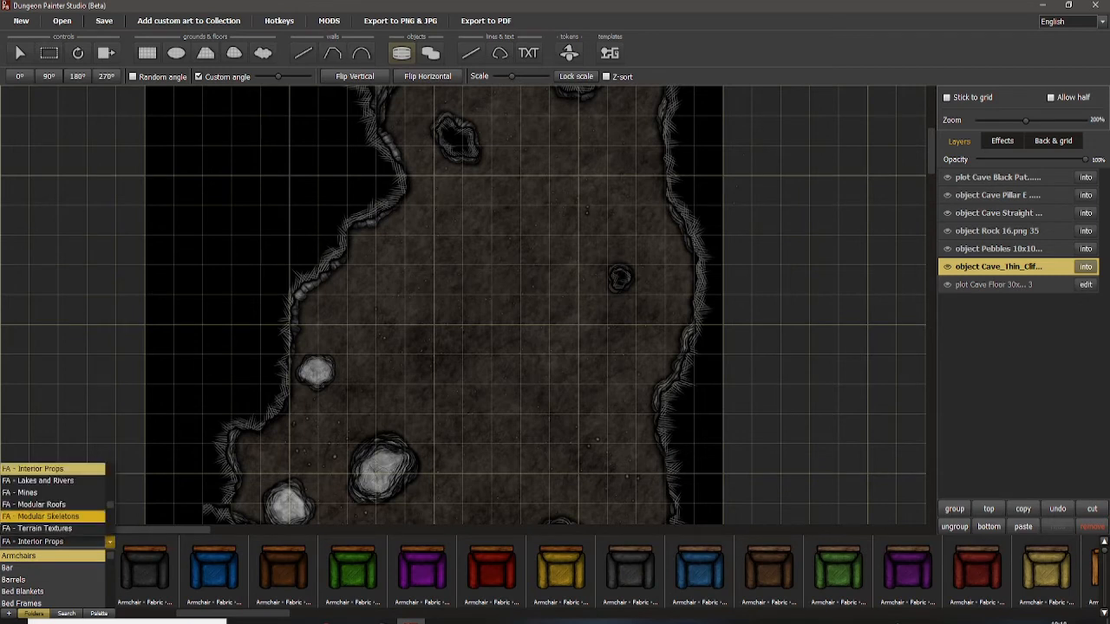
pyautogui.scroll(-3, 52, 498)
pyautogui.scroll(5, 52, 499)
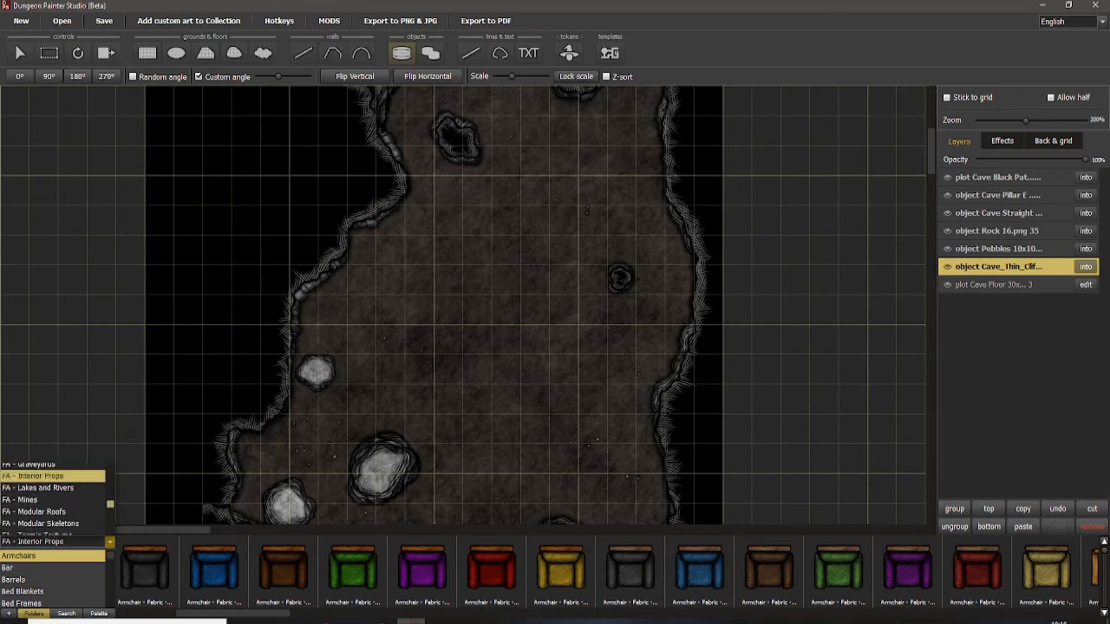
pyautogui.scroll(4, 52, 498)
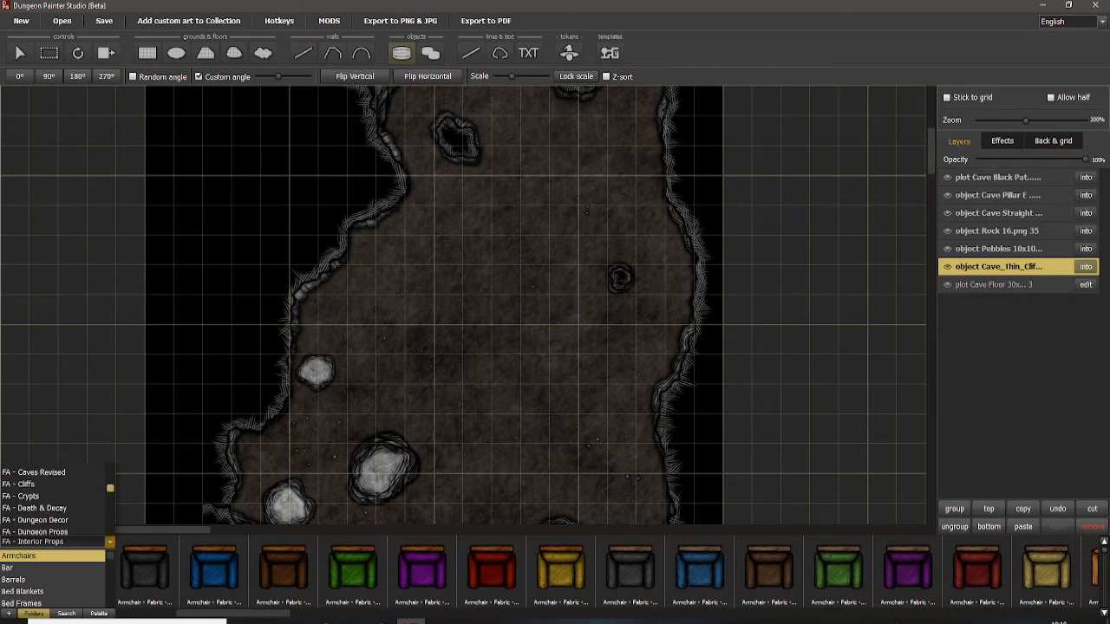
pyautogui.scroll(5, 52, 498)
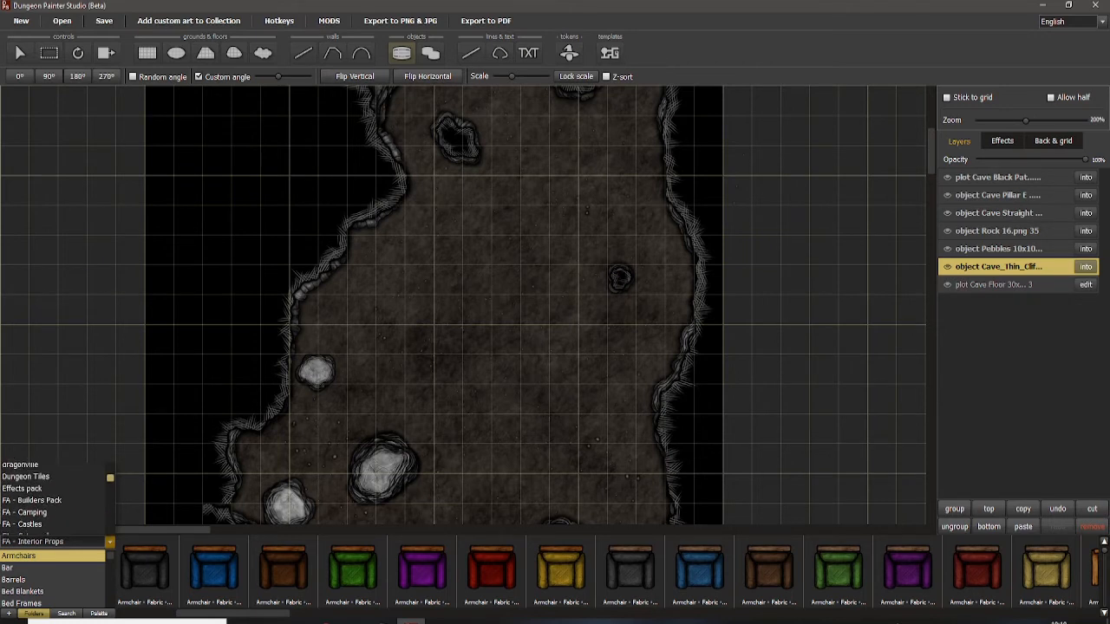
pyautogui.scroll(-5, 52, 498)
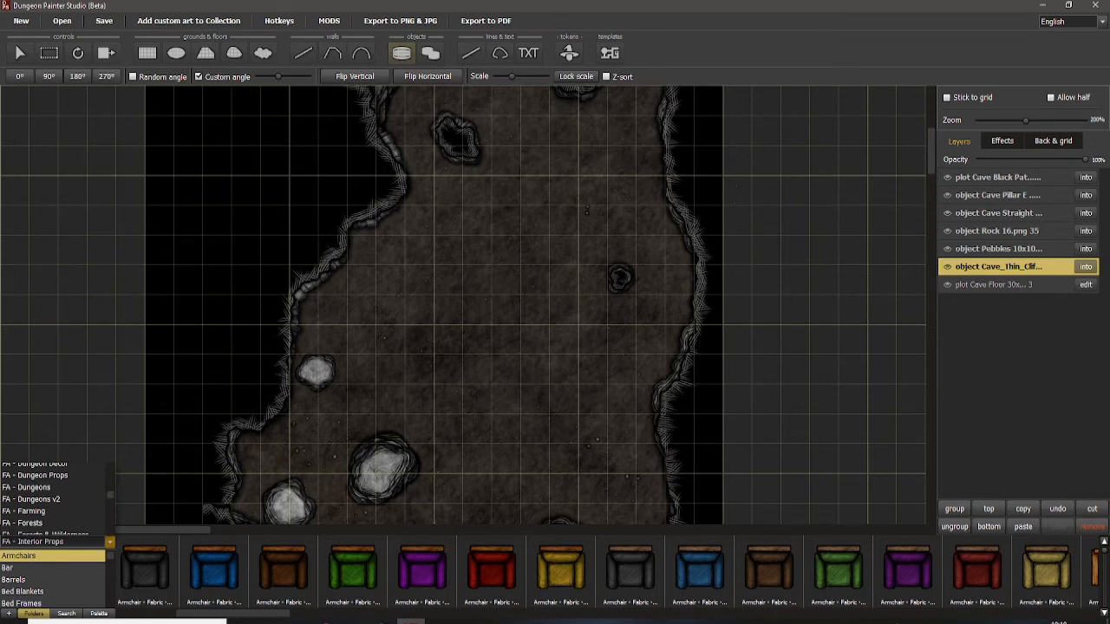
pyautogui.click(35, 475)
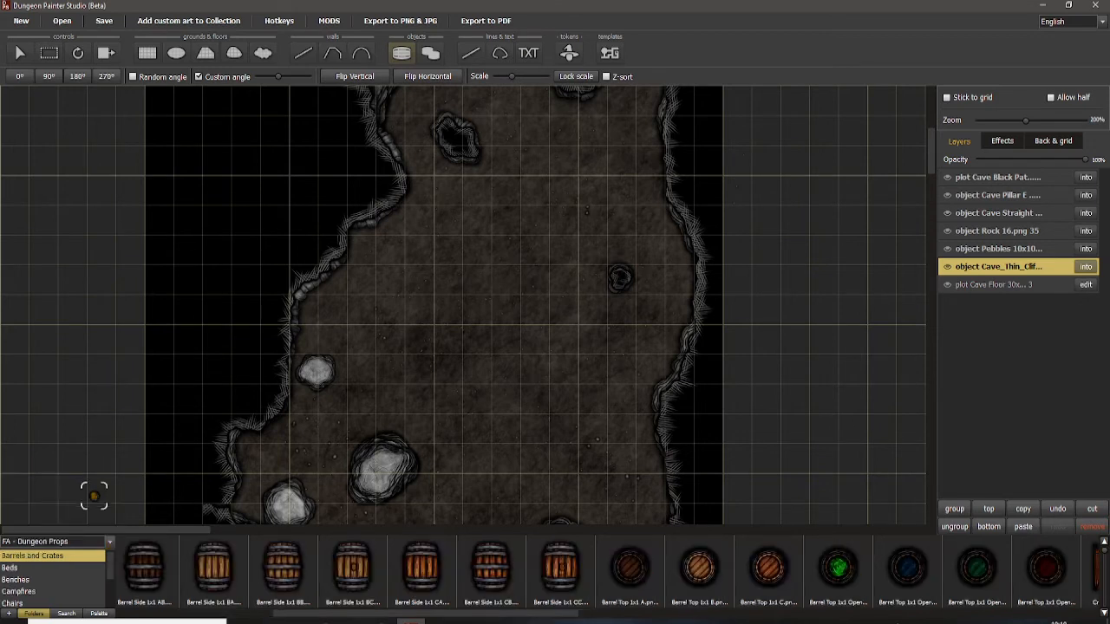
# Step: Look through the Dungeon Props folders, including Beds, and show the Barrels and Crates objects
pyautogui.scroll(-4, 52, 578)
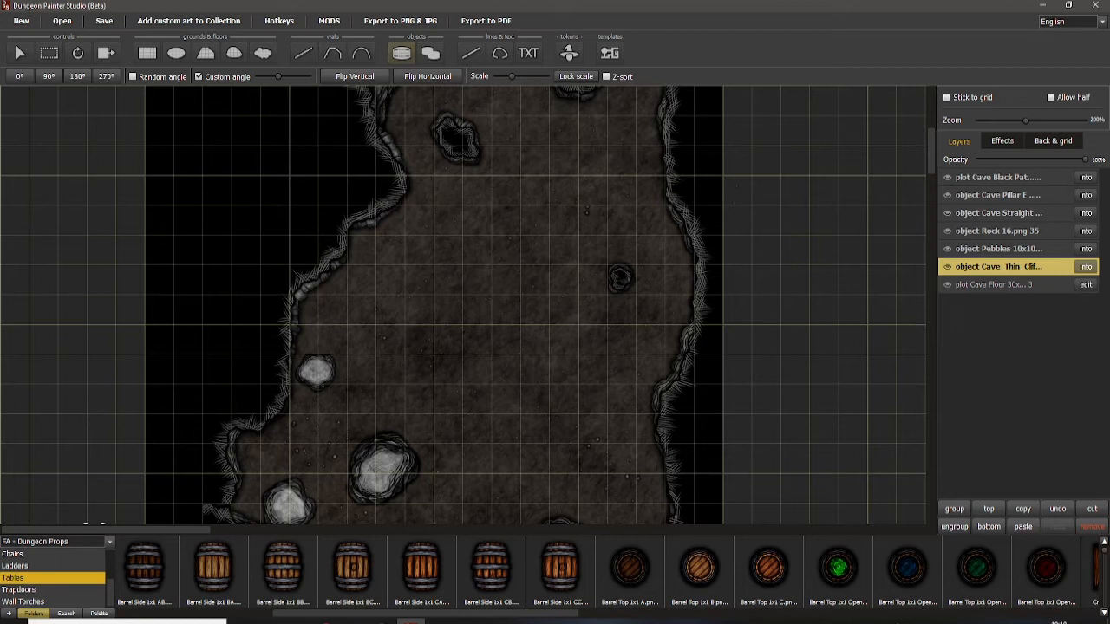
pyautogui.scroll(3, 52, 577)
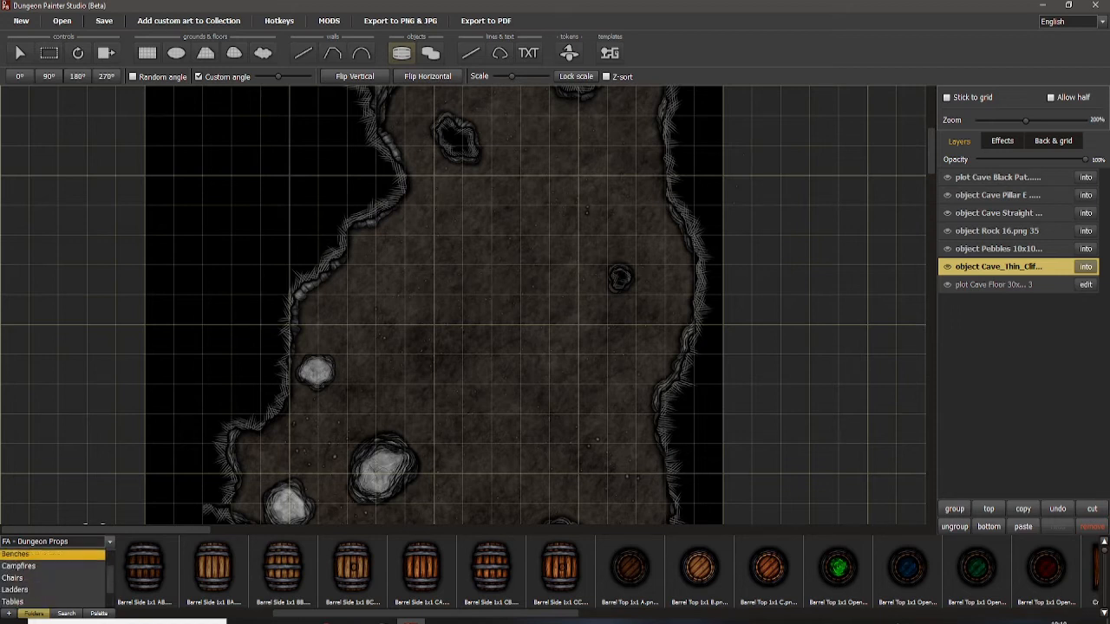
pyautogui.scroll(2, 52, 574)
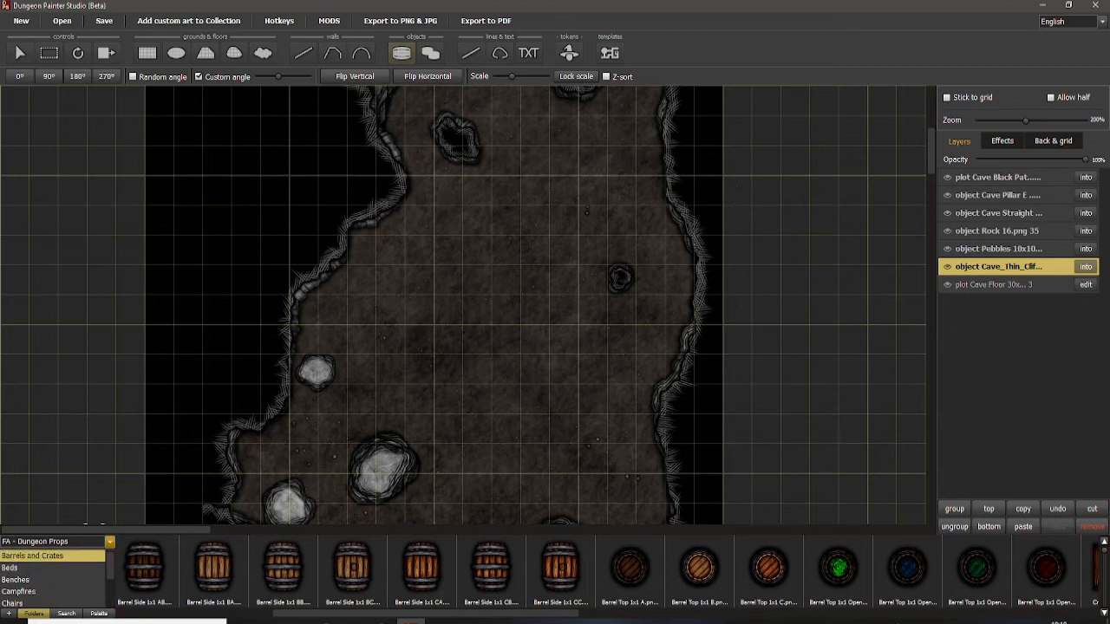
pyautogui.click(66, 568)
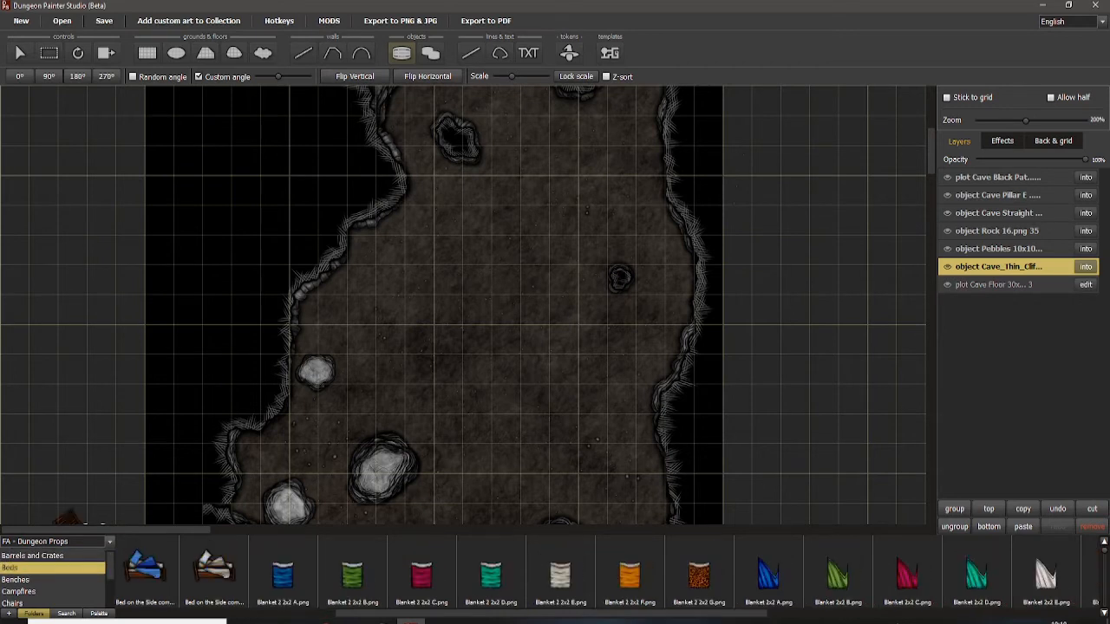
pyautogui.click(67, 556)
pyautogui.moveTo(110, 567)
pyautogui.mouseDown()
pyautogui.moveTo(110, 584)
pyautogui.moveTo(110, 565)
pyautogui.mouseUp()
# Step: Place two Barrel Top 1x1 A objects at random angles in the northern chamber, just north-west of the cliff line
pyautogui.moveTo(536, 263); pyautogui.dragTo(500, 418)
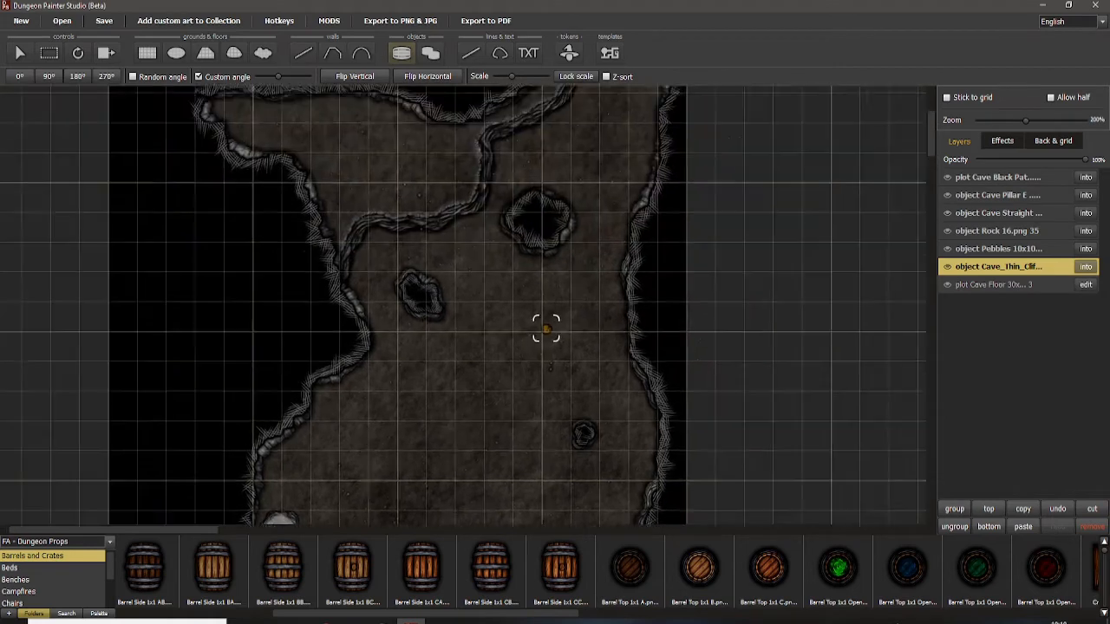
pyautogui.scroll(3, 553, 312)
pyautogui.moveTo(560, 295)
pyautogui.mouseDown()
pyautogui.moveTo(479, 433)
pyautogui.moveTo(568, 455)
pyautogui.mouseUp()
pyautogui.scroll(1, 478, 433)
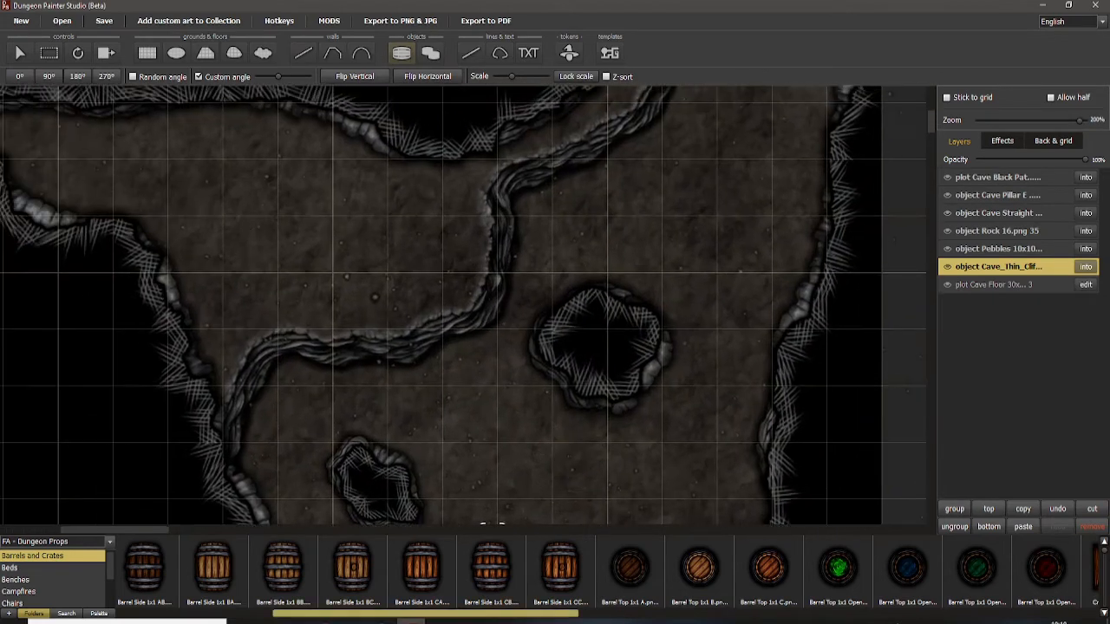
pyautogui.moveTo(442, 614); pyautogui.dragTo(509, 614)
pyautogui.click(417, 570)
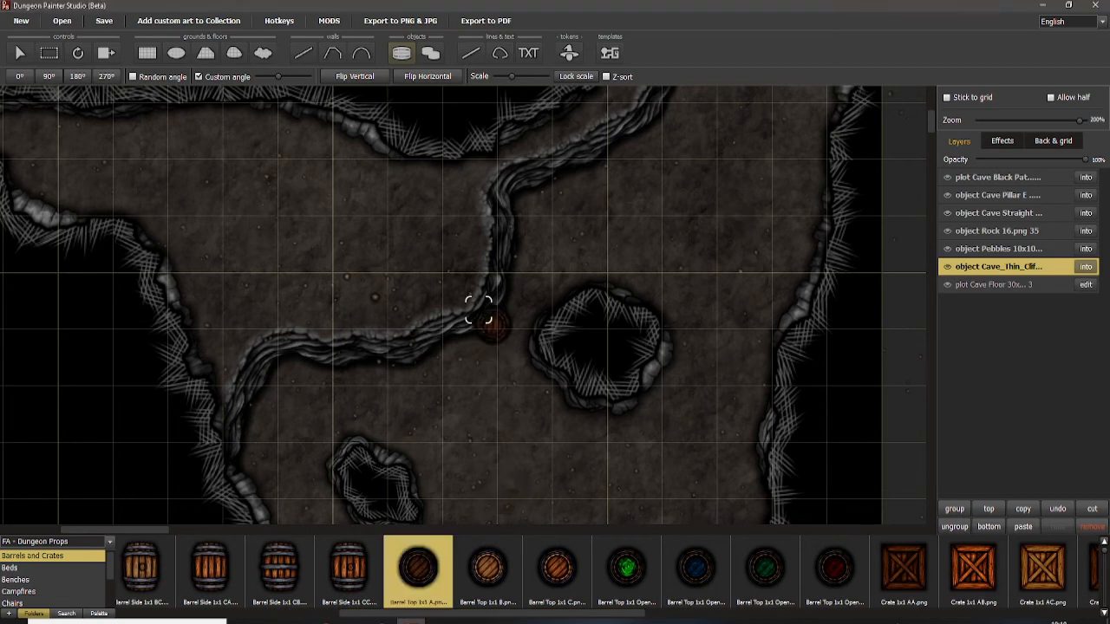
pyautogui.moveTo(374, 268); pyautogui.dragTo(431, 326)
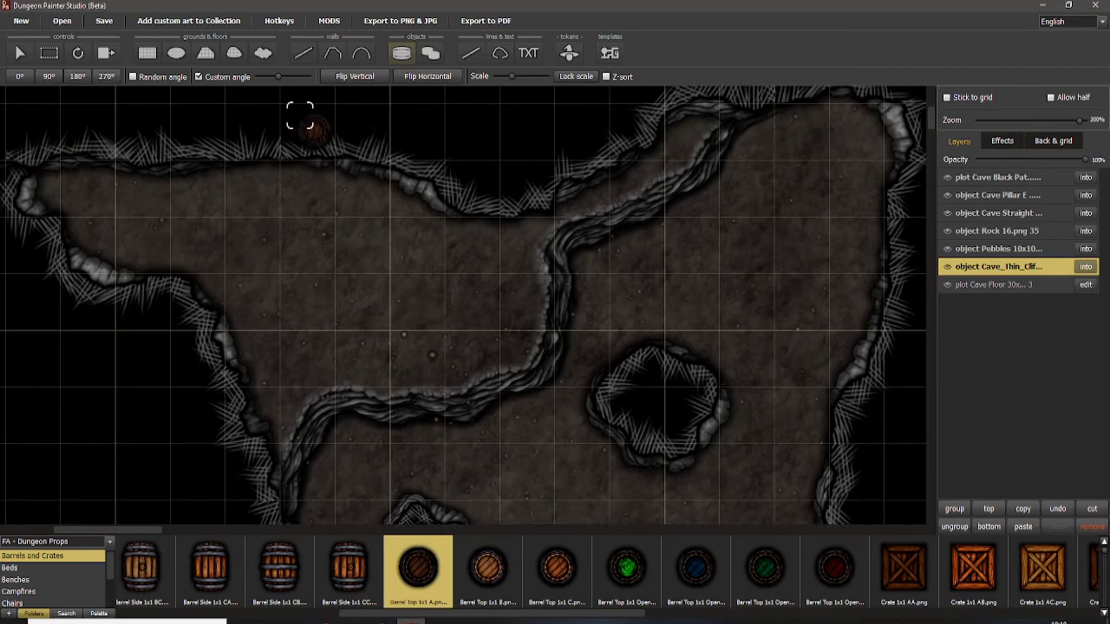
pyautogui.moveTo(323, 166); pyautogui.dragTo(408, 136)
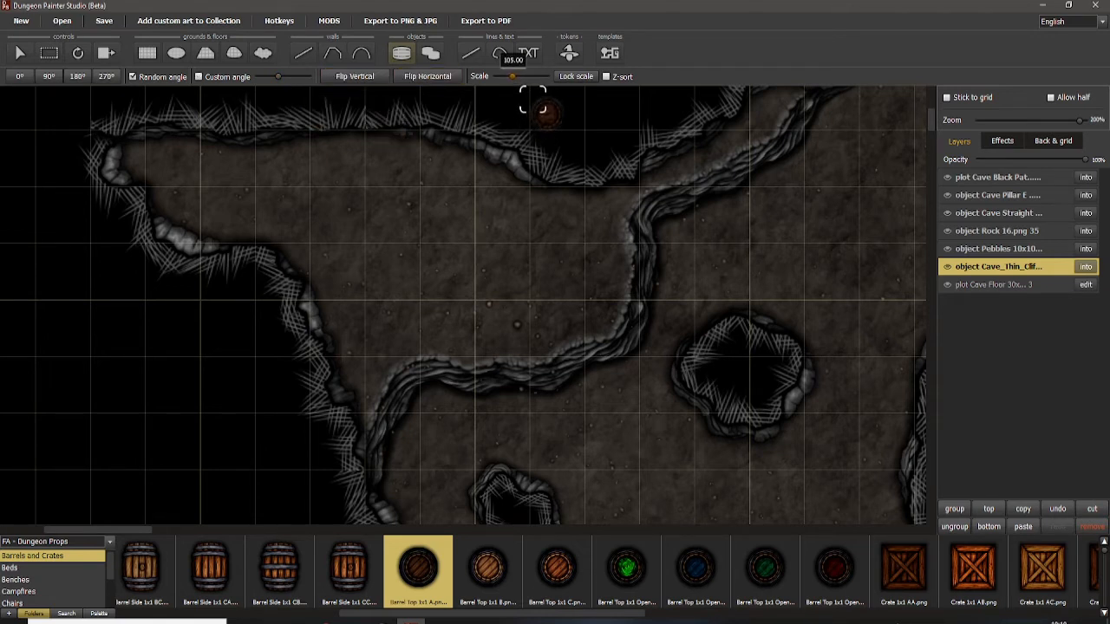
pyautogui.click(363, 329)
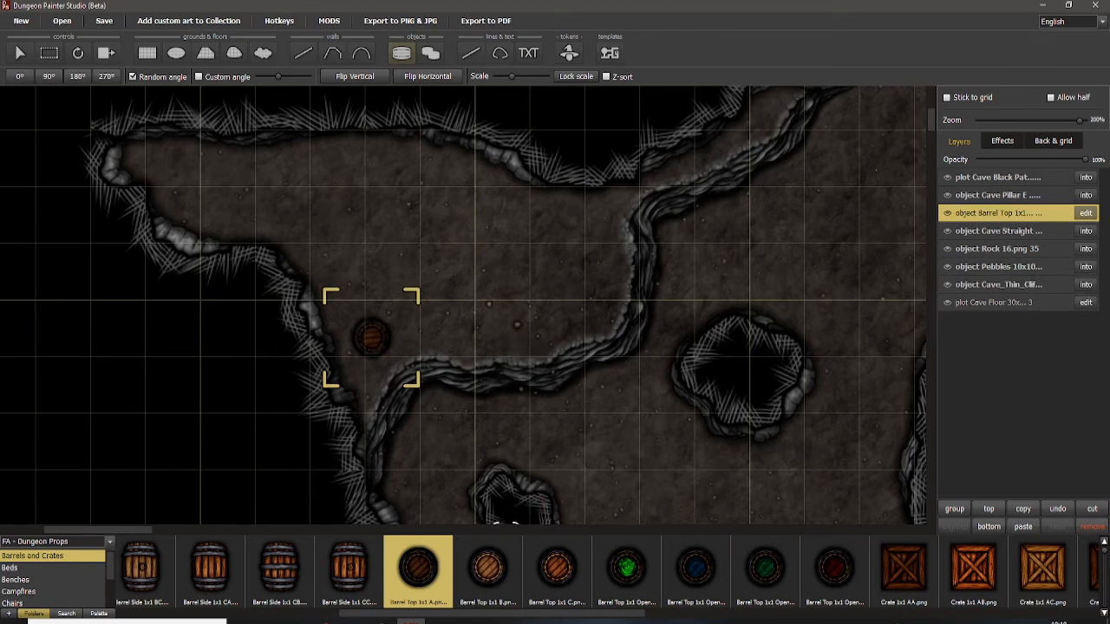
pyautogui.click(435, 309)
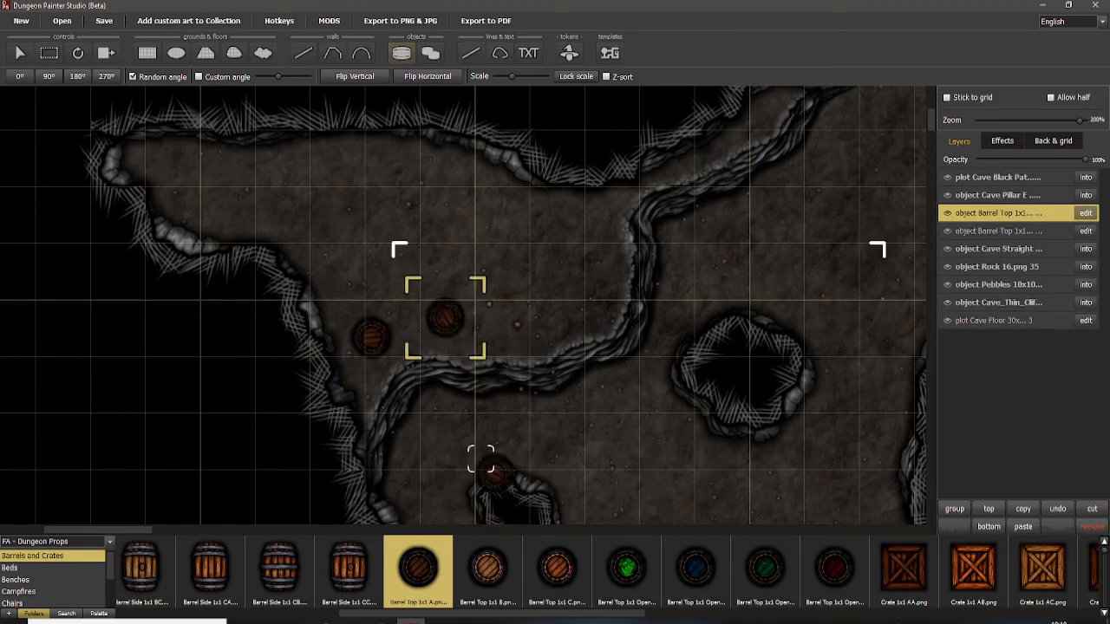
# Step: Place one Barrel Top 1x1 B and one Barrel Top 1x1 C beside the dark barrels north-west of the cliff line
pyautogui.click(487, 568)
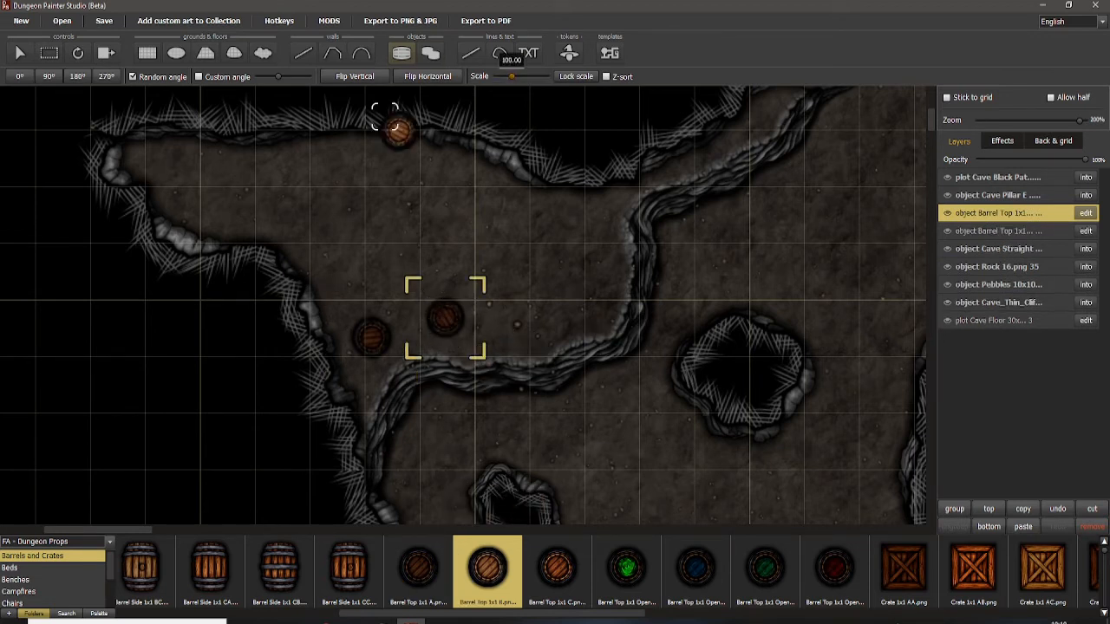
pyautogui.click(393, 298)
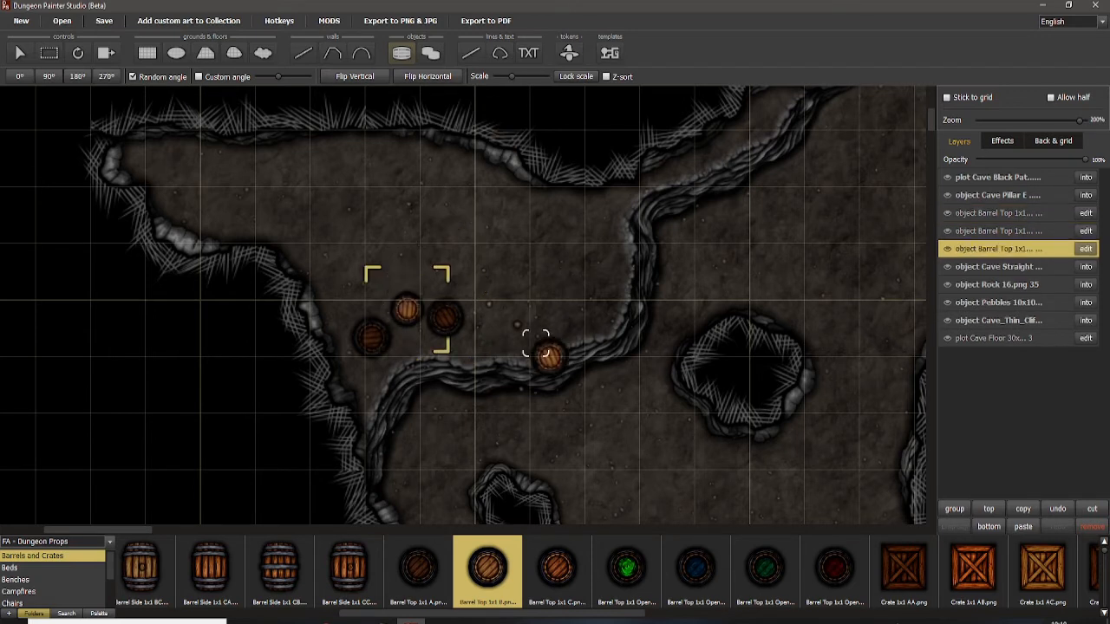
pyautogui.click(557, 567)
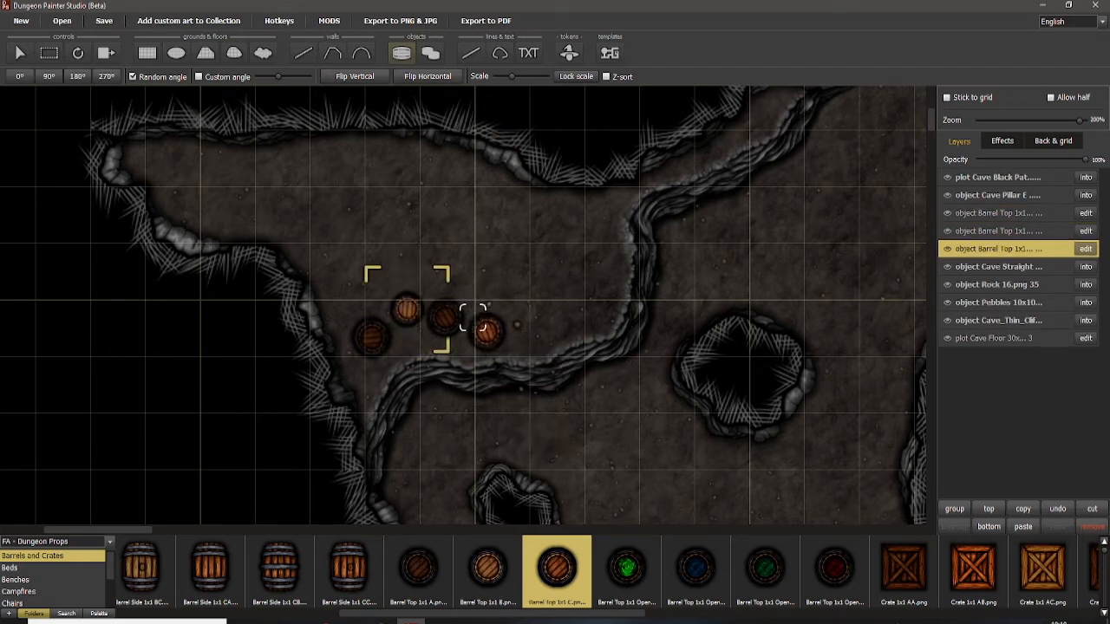
pyautogui.click(473, 317)
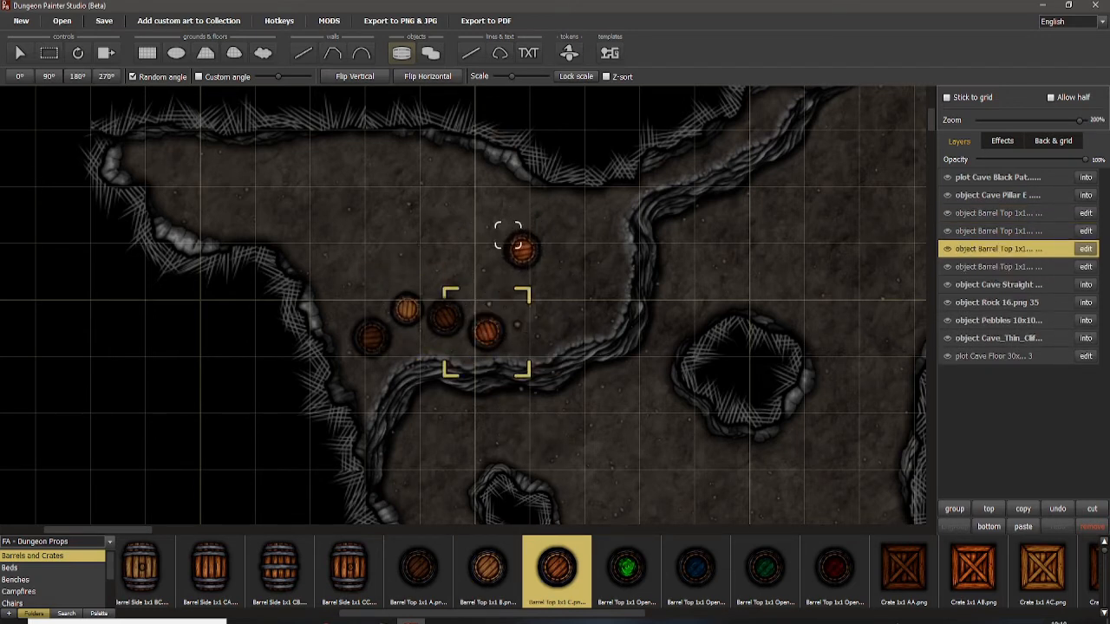
# Step: Place a Barrel Side 1x1 CC at the western end of the barrel row, close to the cave wall
pyautogui.moveTo(539, 234); pyautogui.dragTo(315, 144)
pyautogui.moveTo(403, 253); pyautogui.dragTo(540, 322)
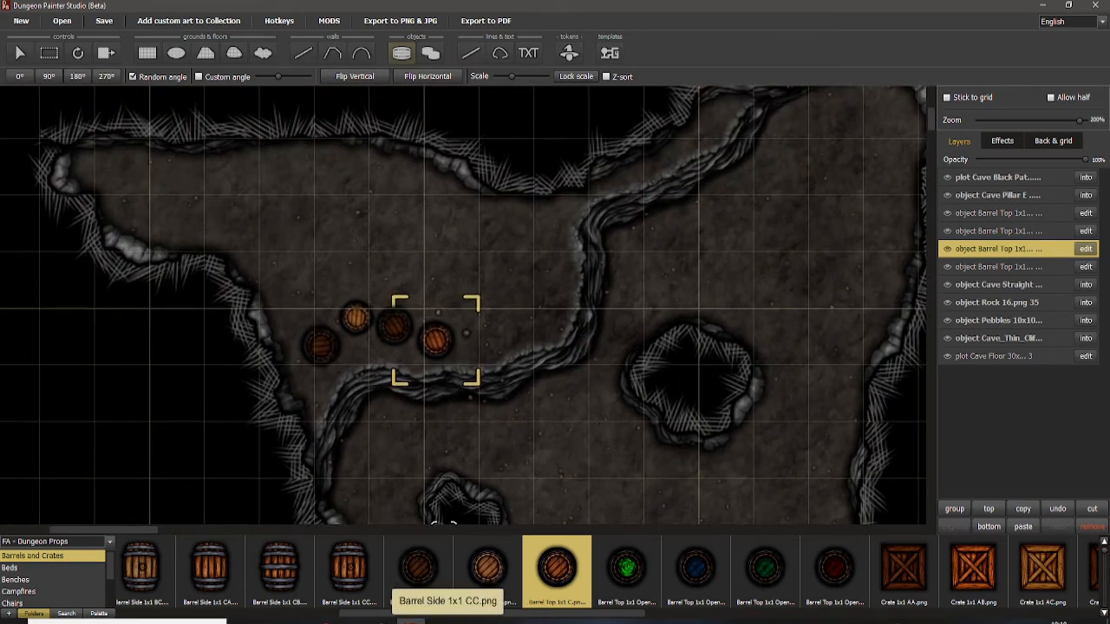
pyautogui.click(349, 568)
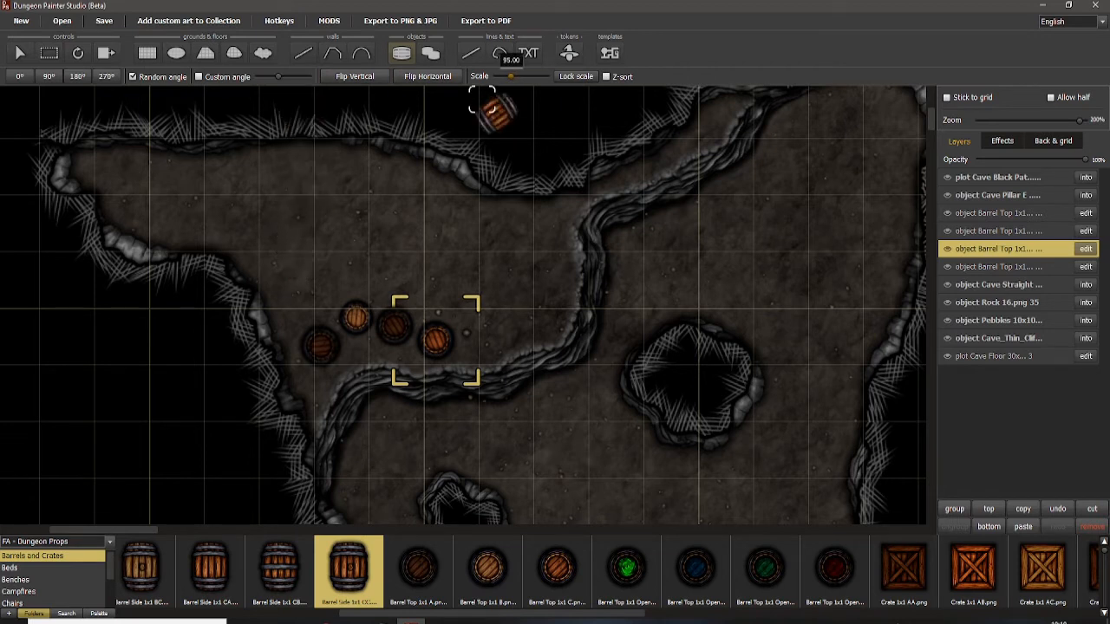
pyautogui.click(291, 305)
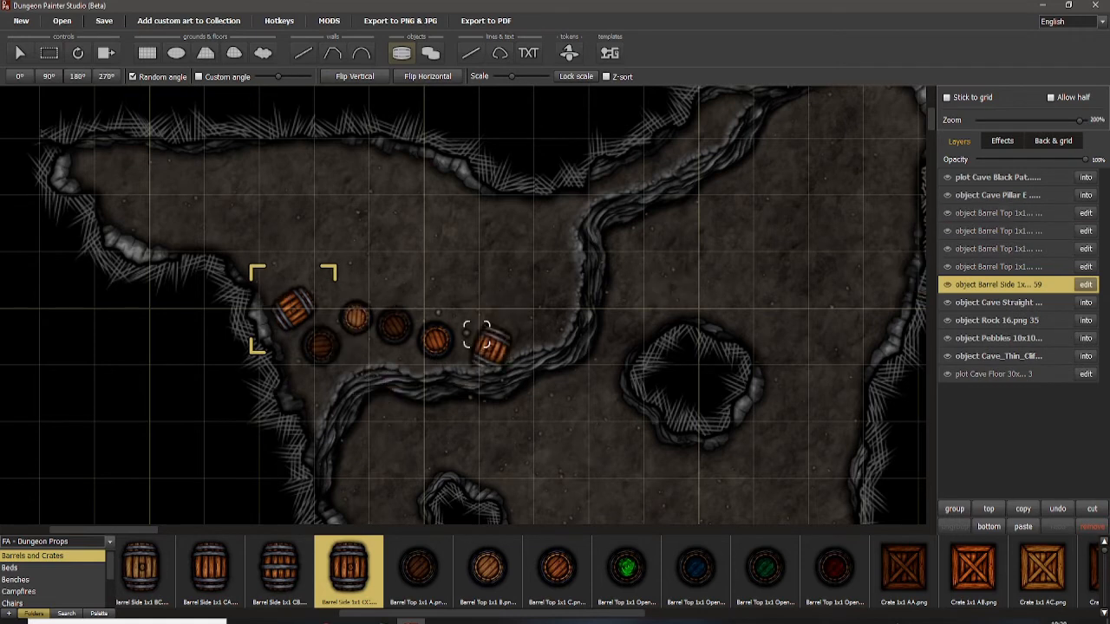
# Step: Group the four Barrel Top objects and the Barrel Side object into one layer group
pyautogui.keyDown('shift'); pyautogui.click(998, 232); pyautogui.keyUp('shift')
pyautogui.keyDown('ctrl'); pyautogui.click(998, 213); pyautogui.keyUp('ctrl')
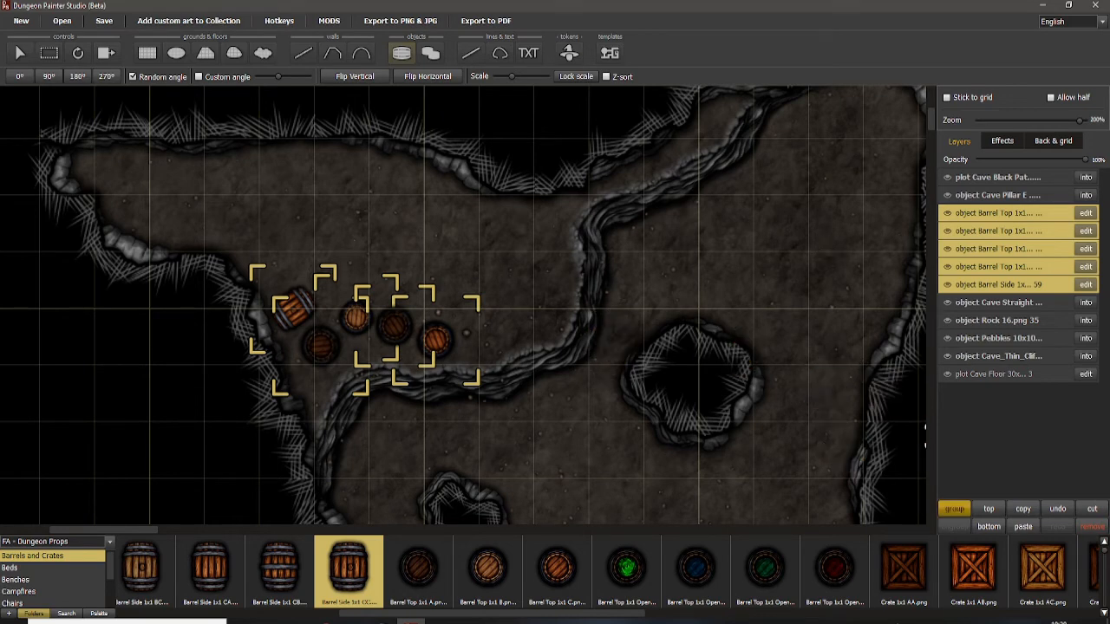
pyautogui.scroll(-3, 624, 248)
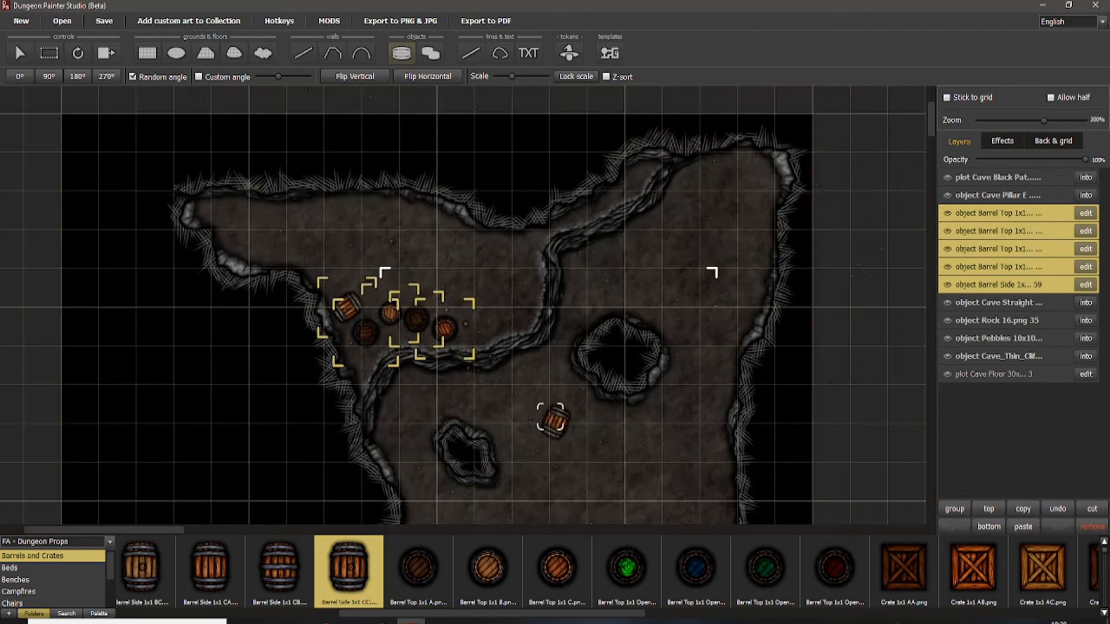
pyautogui.moveTo(553, 422); pyautogui.dragTo(547, 102)
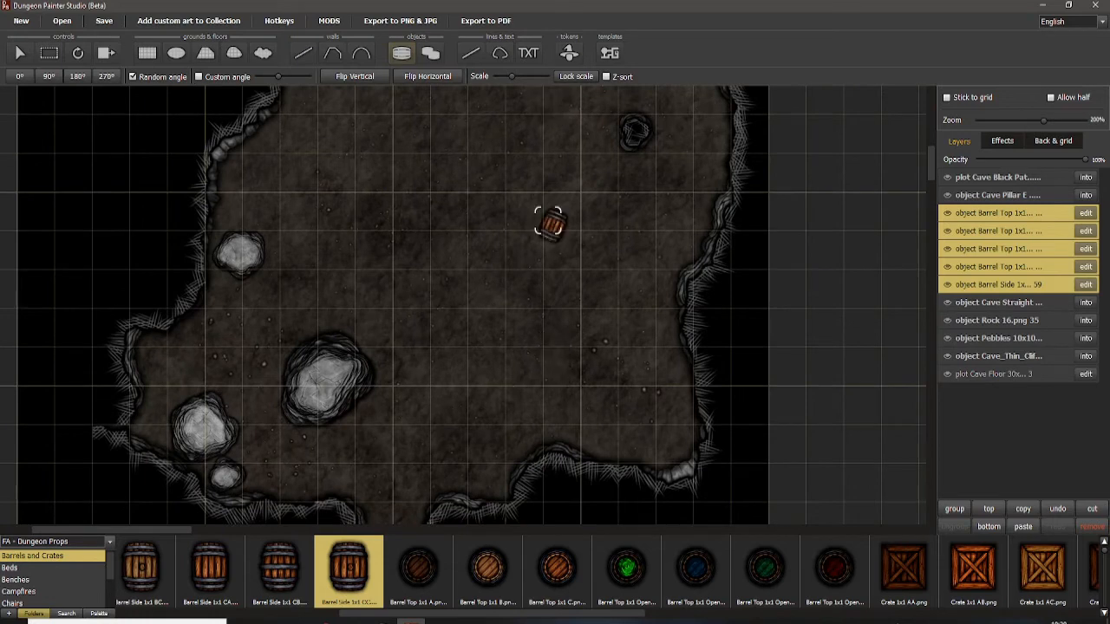
pyautogui.moveTo(553, 224); pyautogui.dragTo(558, 362)
pyautogui.moveTo(555, 113); pyautogui.dragTo(511, 289)
pyautogui.scroll(2, 546, 297)
pyautogui.click(953, 508)
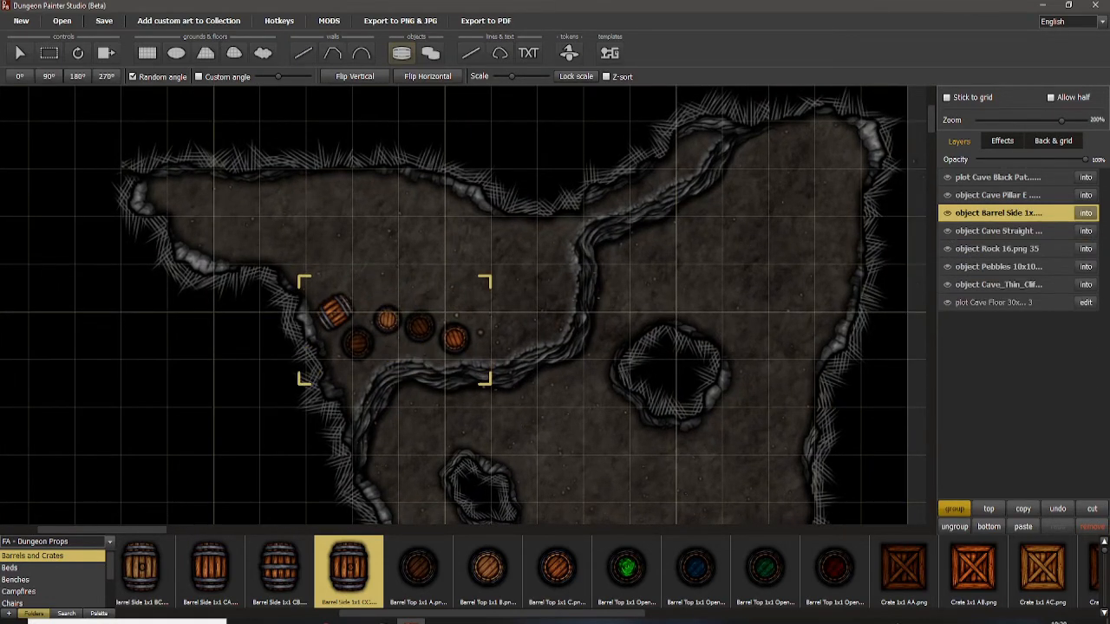
# Step: Look over the cave map around the barrels, the cliff line and the central cavern
pyautogui.scroll(2, 572, 304)
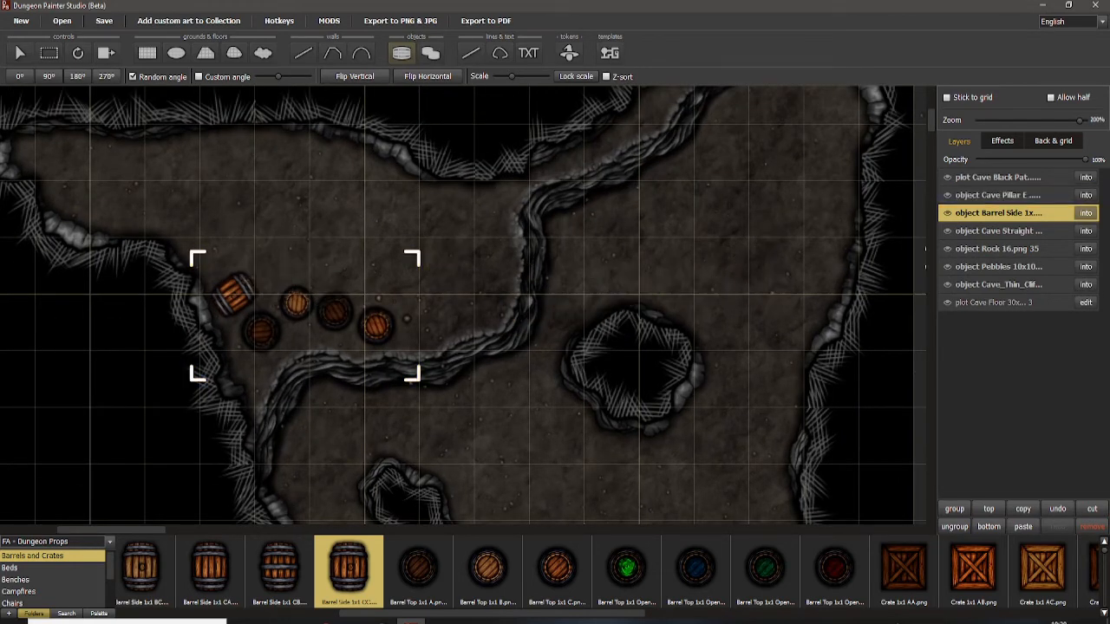
pyautogui.moveTo(598, 241)
pyautogui.mouseDown()
pyautogui.moveTo(664, 196)
pyautogui.moveTo(599, 326)
pyautogui.moveTo(583, 248)
pyautogui.mouseUp()
pyautogui.scroll(-2, 579, 260)
pyautogui.scroll(-3, 577, 263)
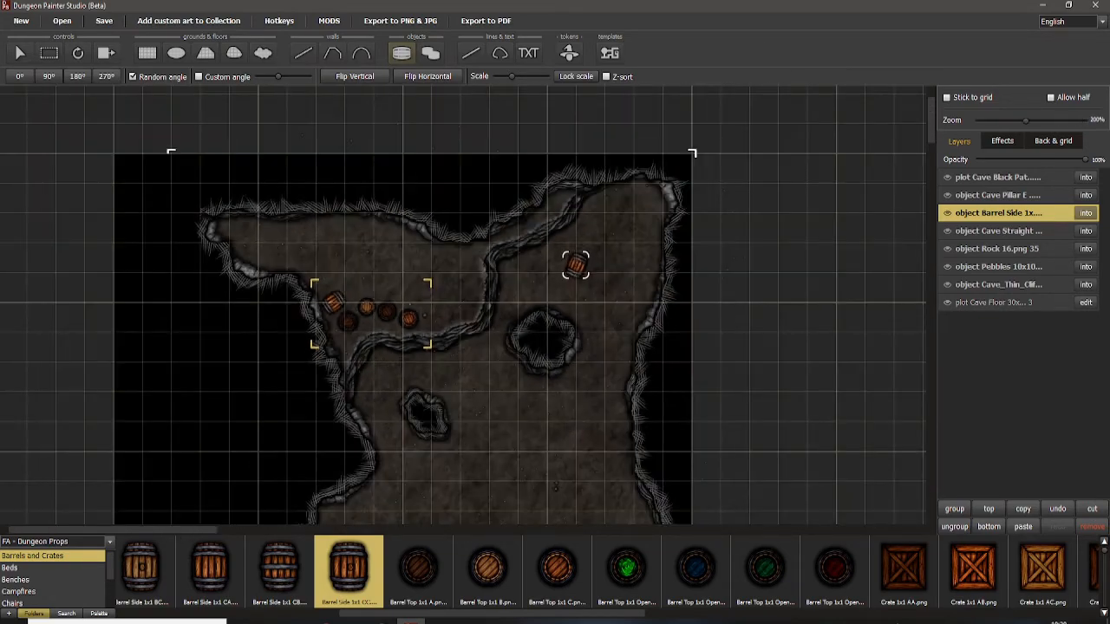
pyautogui.moveTo(528, 369); pyautogui.dragTo(540, 216)
pyautogui.moveTo(538, 268); pyautogui.dragTo(563, 161)
pyautogui.moveTo(568, 108); pyautogui.dragTo(562, 339)
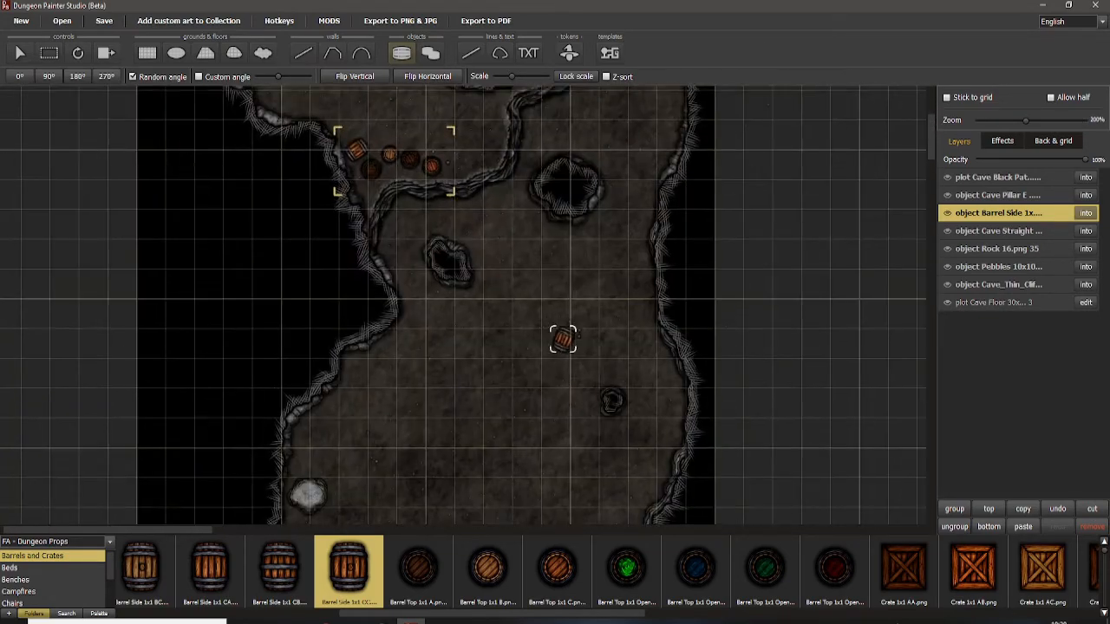
pyautogui.moveTo(557, 252); pyautogui.dragTo(547, 362)
pyautogui.scroll(2, 534, 343)
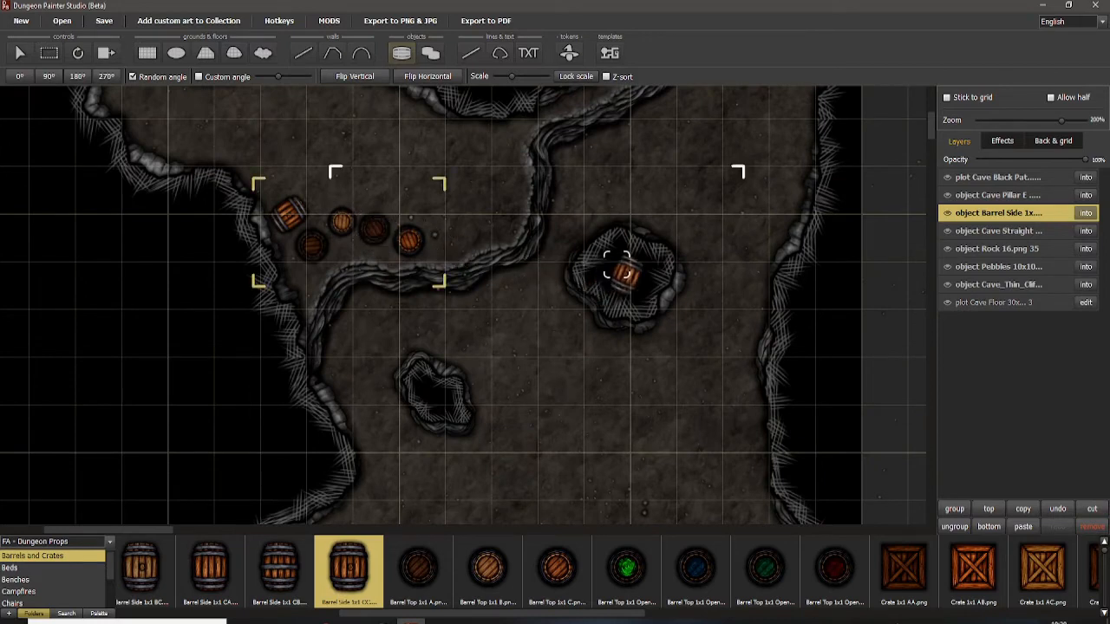
pyautogui.moveTo(631, 265); pyautogui.dragTo(595, 309)
# Step: Place a Crate 1x1 BA in the north-eastern area east of the cliff line and a Crate 1x1 AB just west of it
pyautogui.hscroll(6, 634, 523)
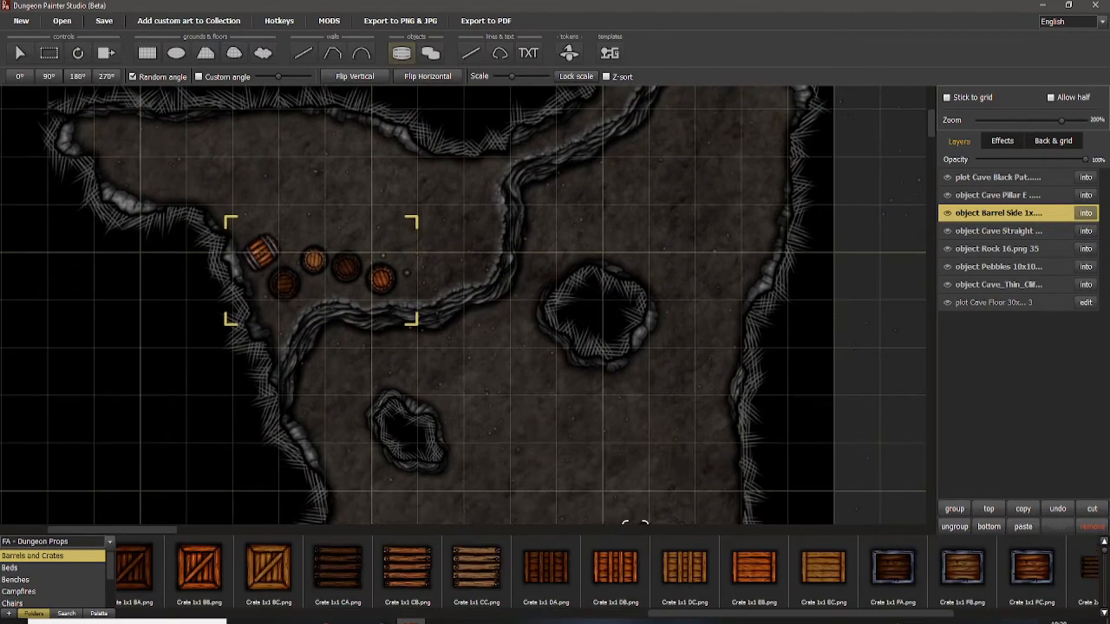
pyautogui.hscroll(-8, 634, 523)
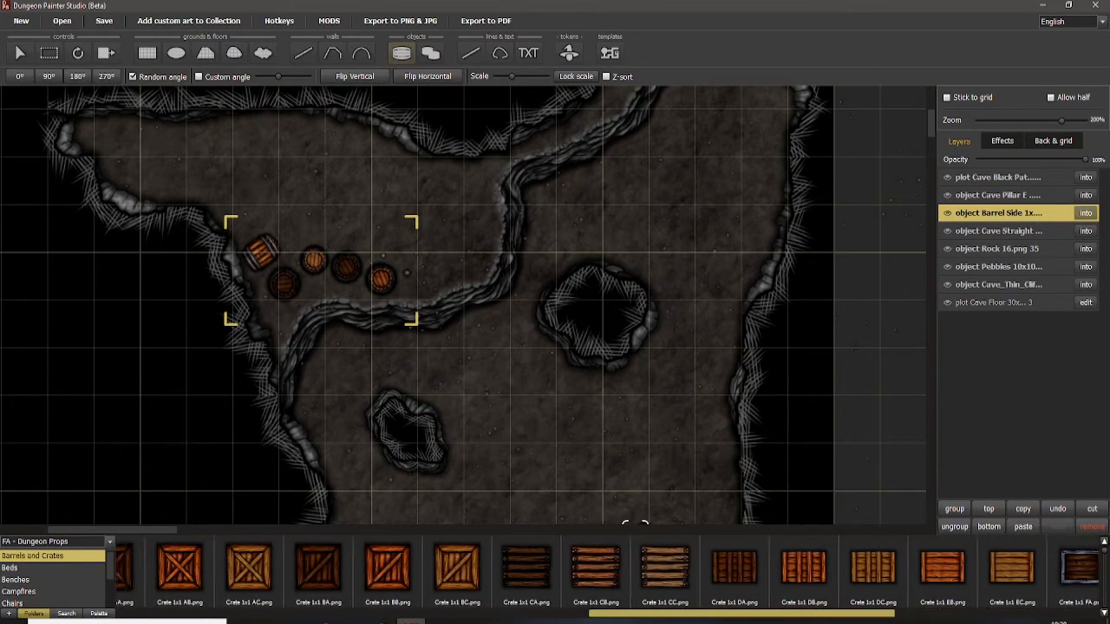
pyautogui.scroll(1, 527, 392)
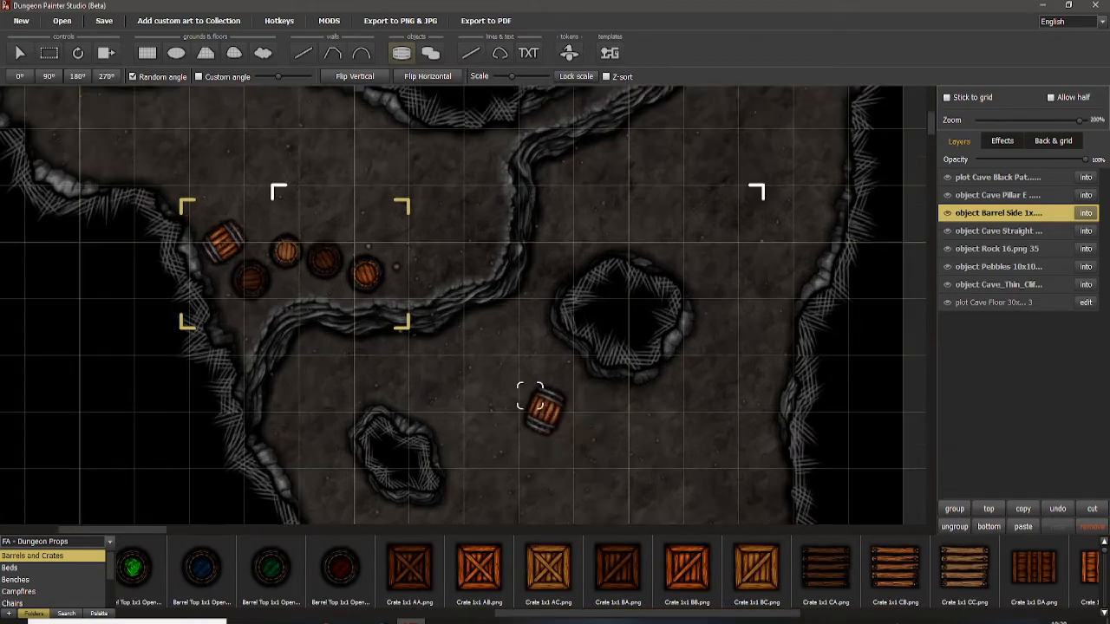
pyautogui.moveTo(536, 387); pyautogui.dragTo(397, 398)
pyautogui.moveTo(577, 381); pyautogui.dragTo(498, 471)
pyautogui.click(617, 567)
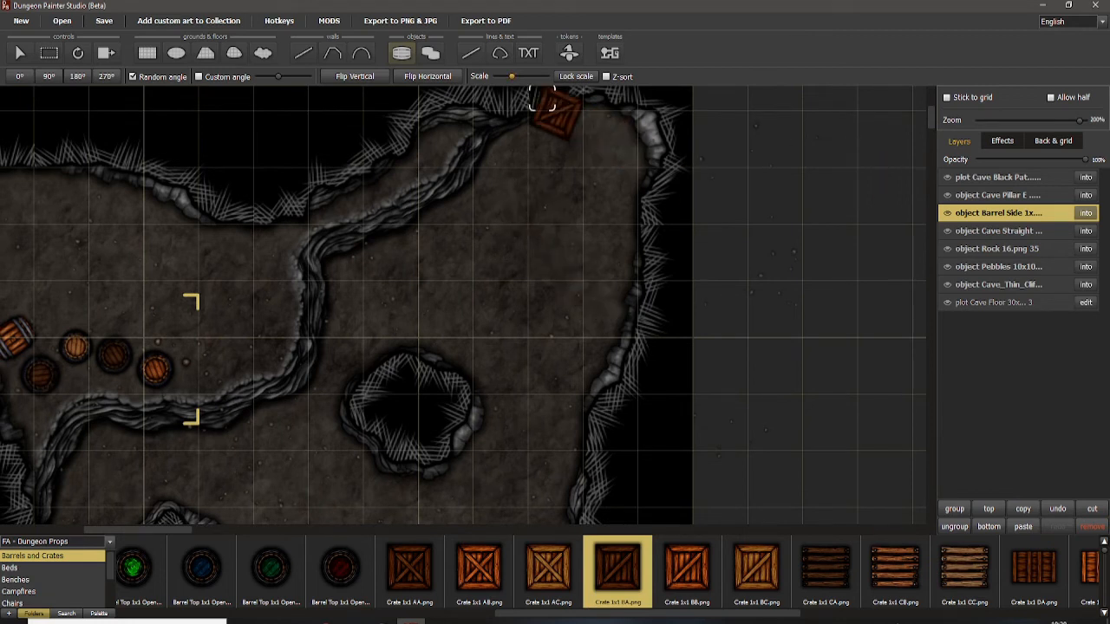
pyautogui.moveTo(512, 76); pyautogui.dragTo(510, 77)
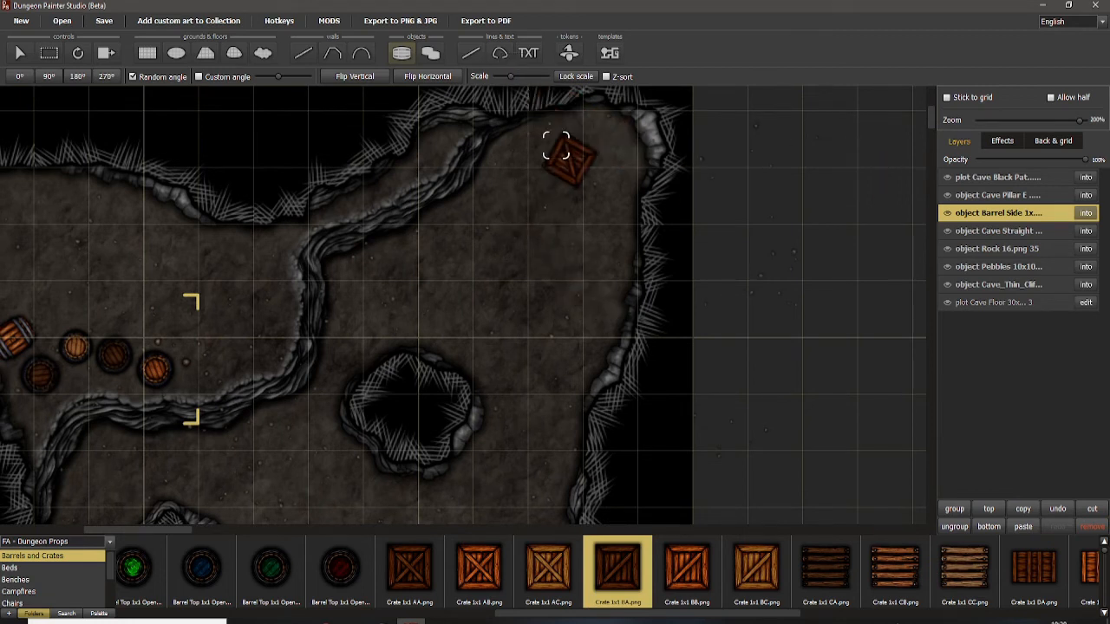
pyautogui.moveTo(567, 167); pyautogui.dragTo(566, 201)
pyautogui.click(487, 216)
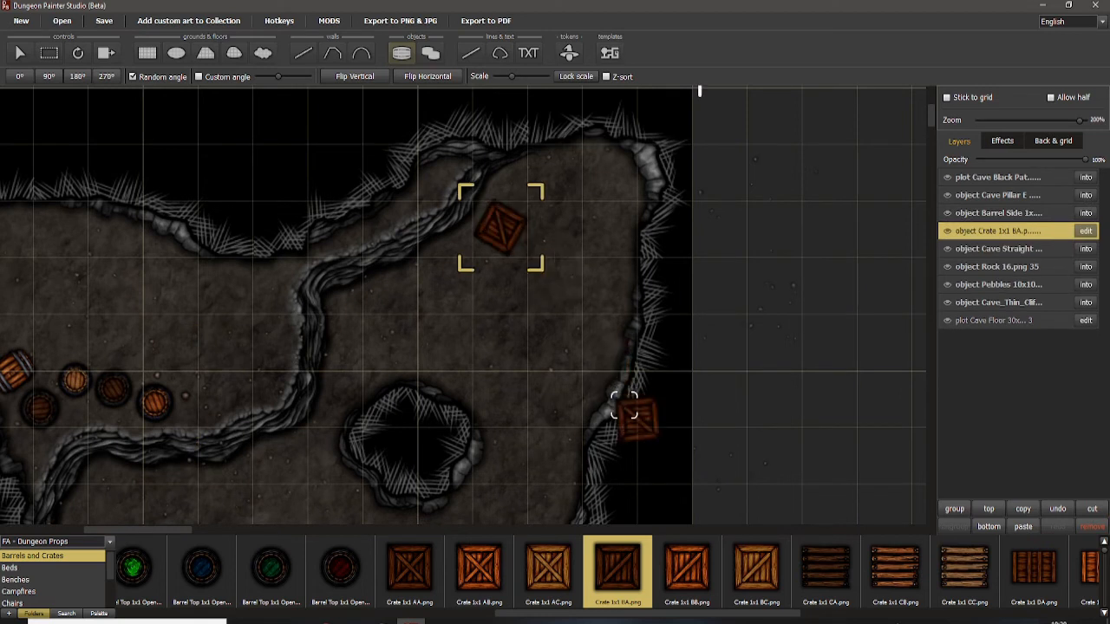
pyautogui.click(479, 568)
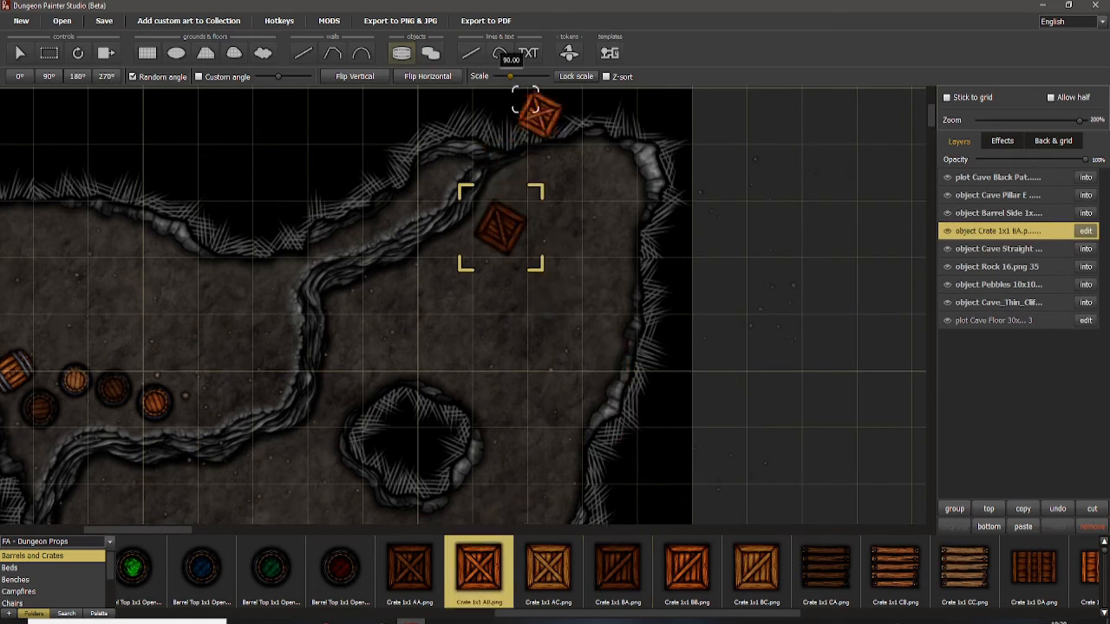
pyautogui.click(255, 297)
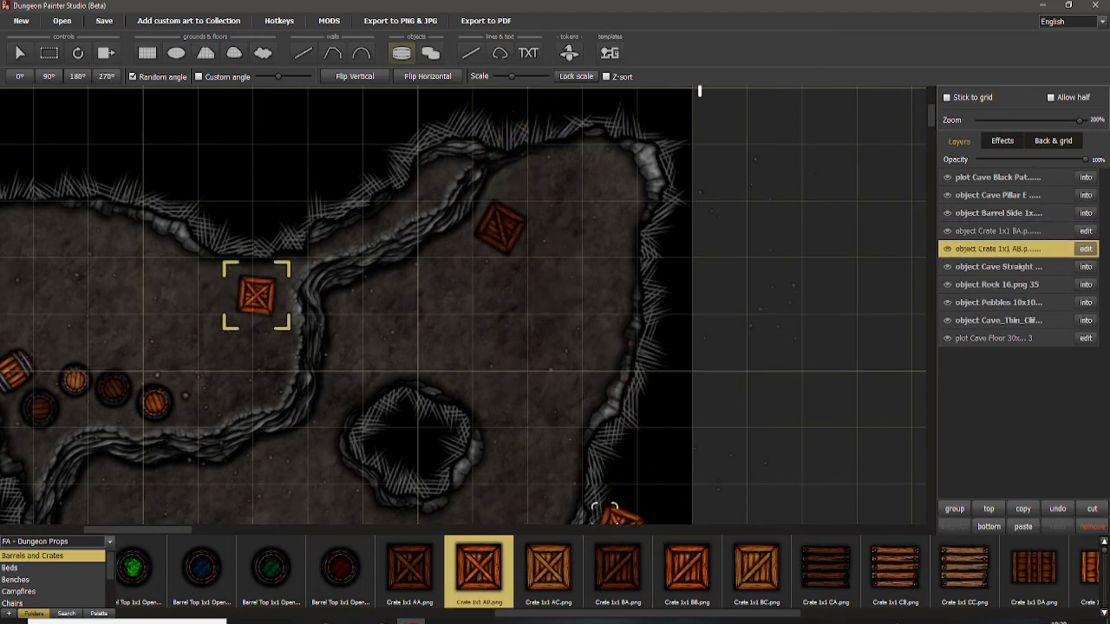
# Step: Place Crate 1x1 BB and Crate 1x1 AC along the north-eastern area's east wall, and Crate 1x1 CC nearer the cliff line
pyautogui.click(687, 568)
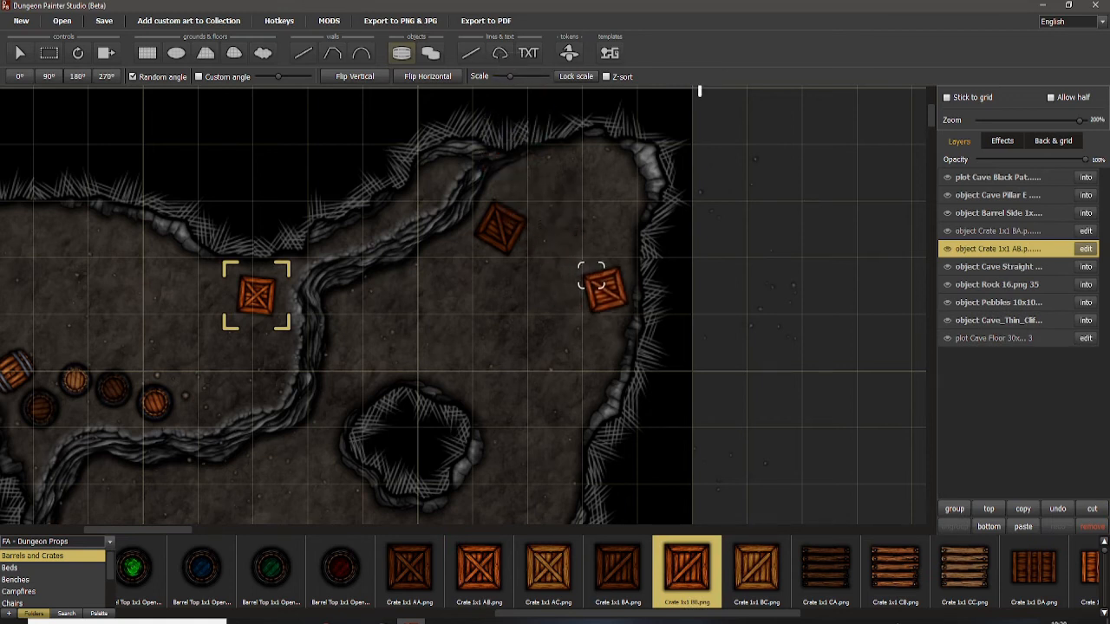
pyautogui.click(605, 288)
pyautogui.click(548, 567)
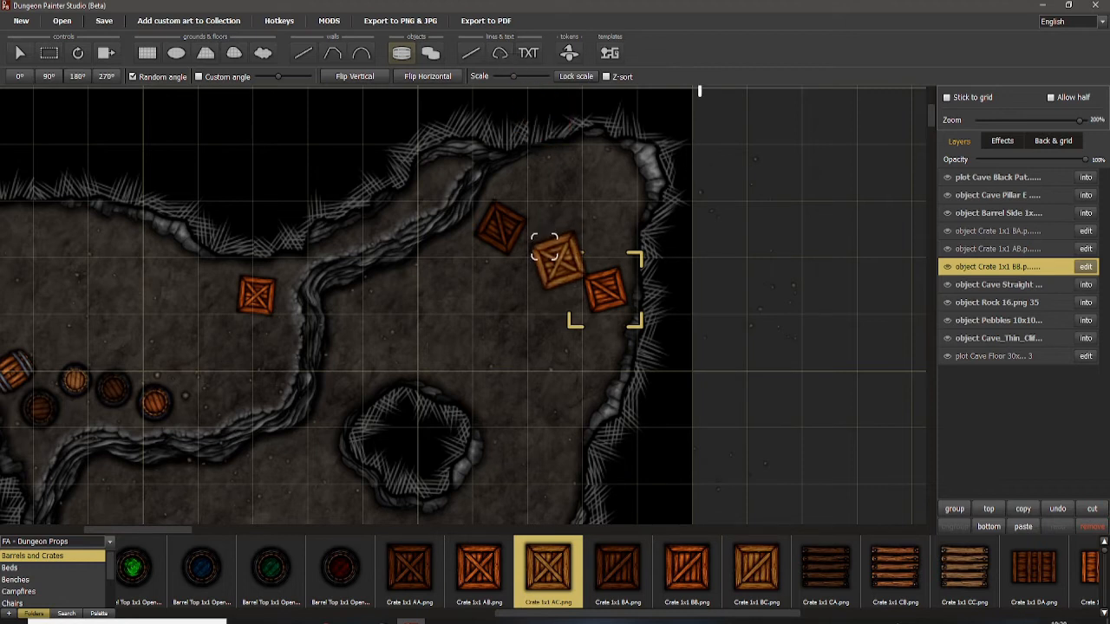
pyautogui.click(571, 345)
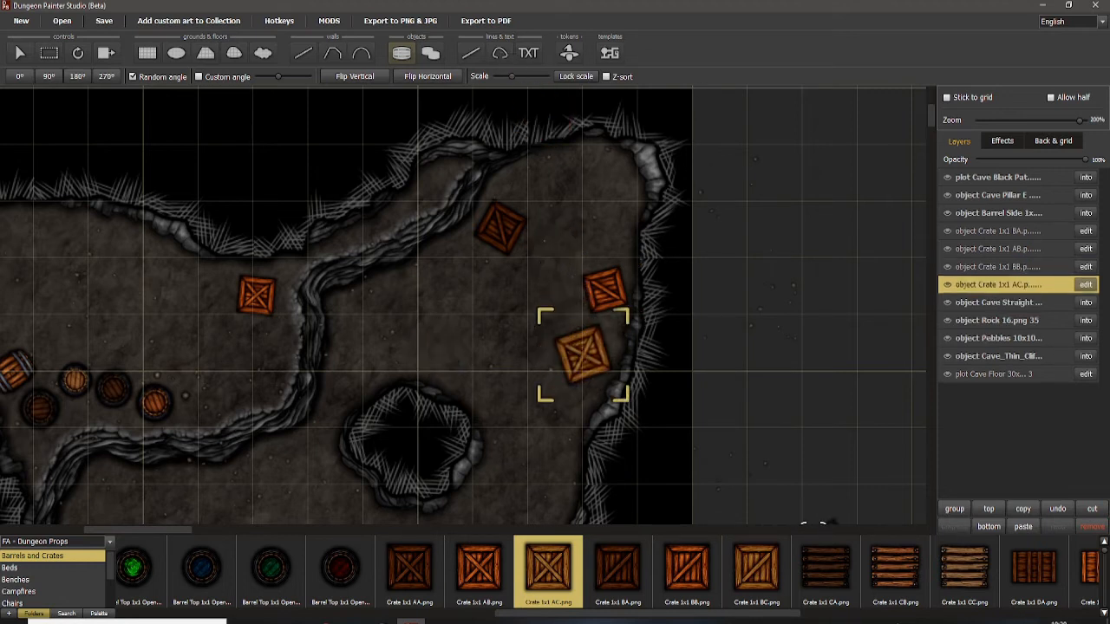
pyautogui.click(964, 567)
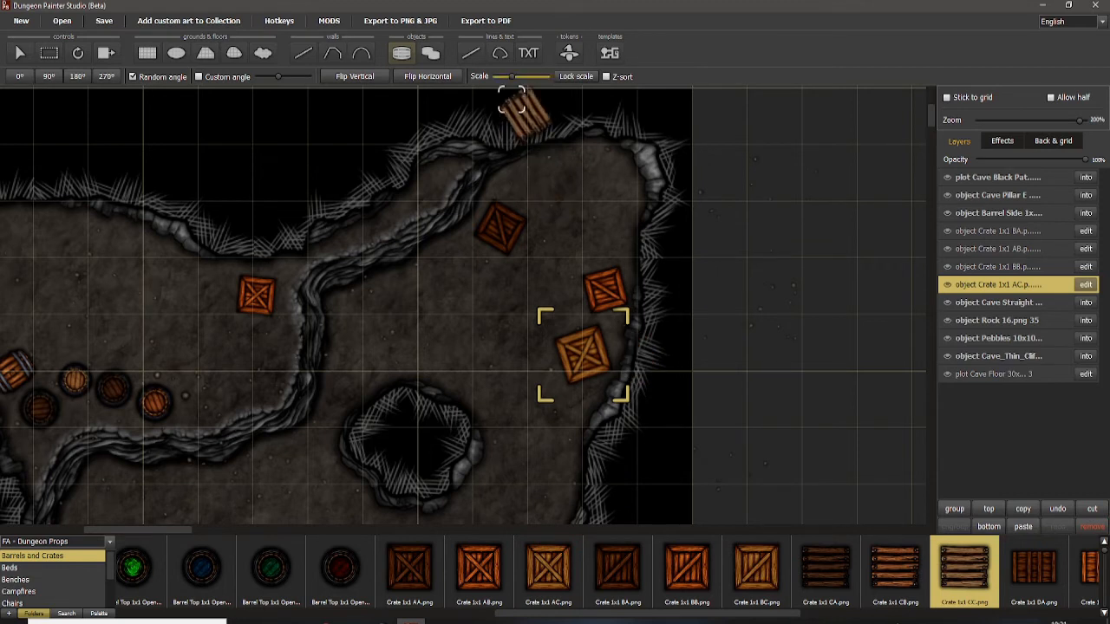
pyautogui.click(434, 279)
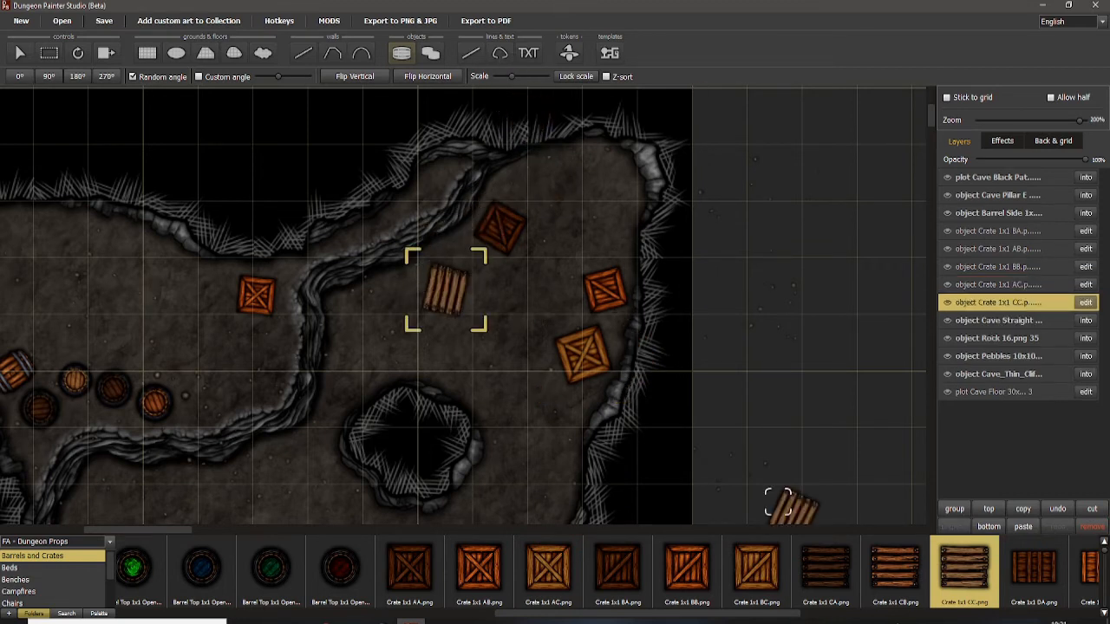
# Step: Place a Crate 1x1 CA over the AC crate by the east wall and move its layer above the other crates
pyautogui.click(825, 567)
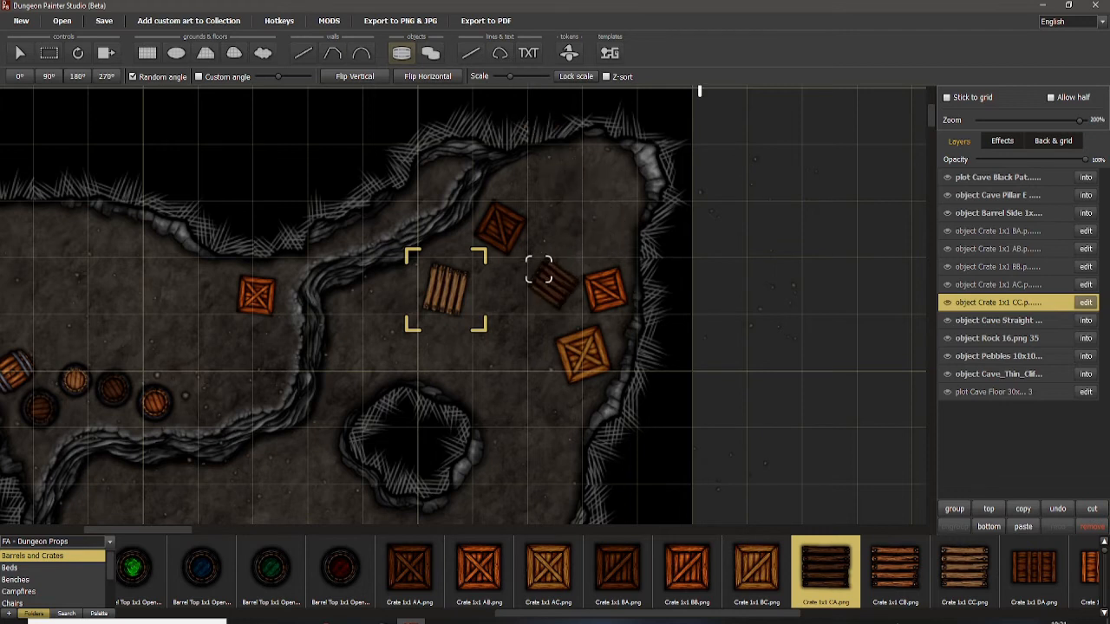
pyautogui.click(569, 341)
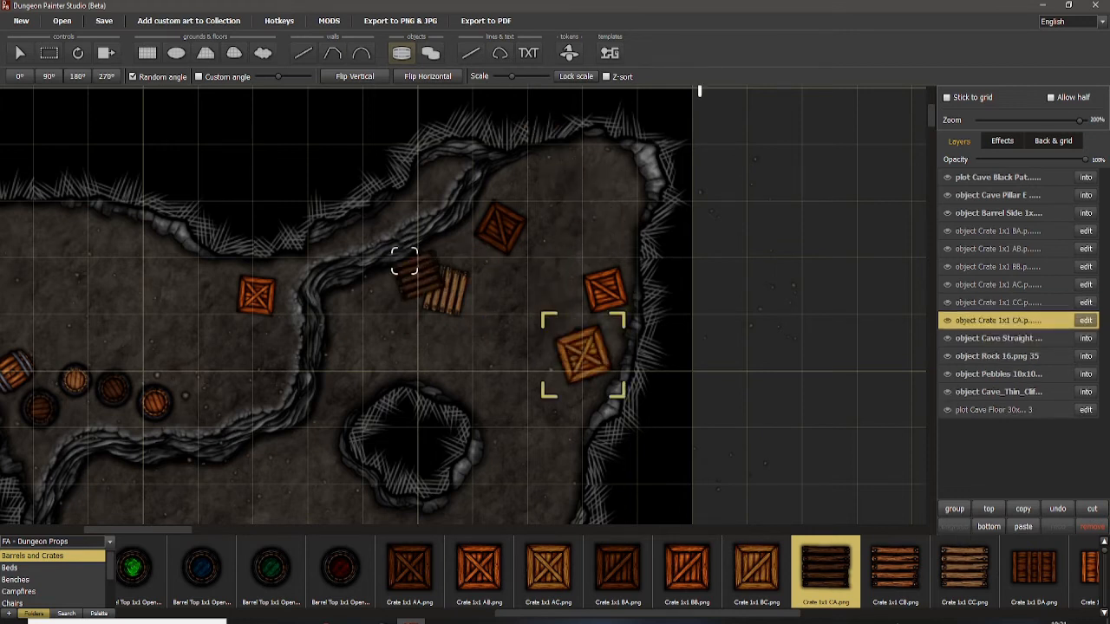
pyautogui.moveTo(996, 238); pyautogui.dragTo(997, 232)
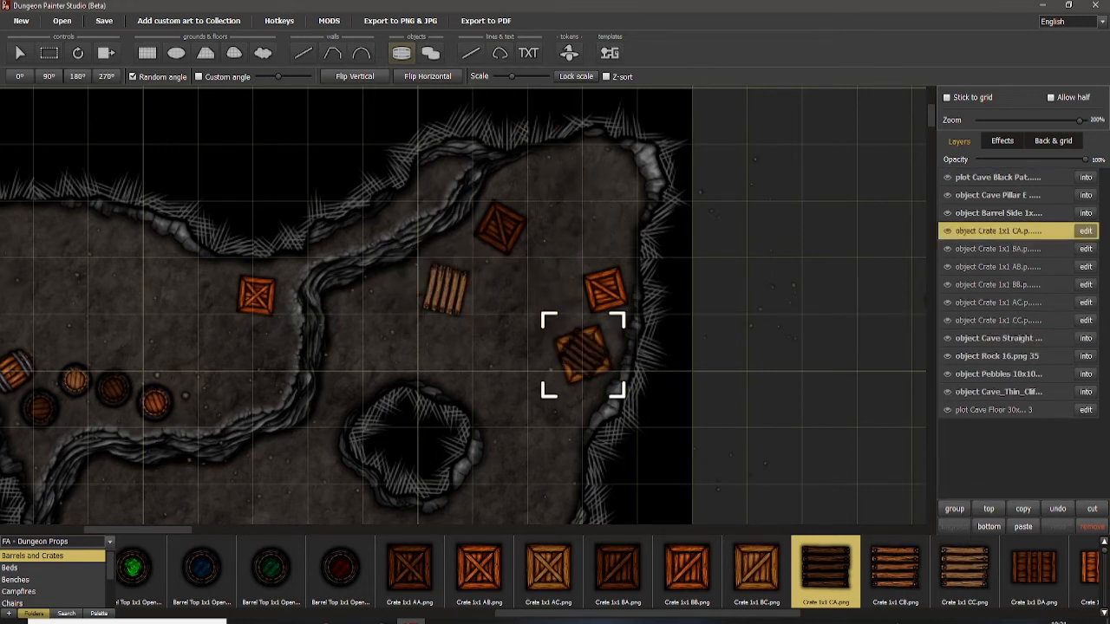
# Step: Group the six crate objects into one layer group
pyautogui.moveTo(626, 192); pyautogui.dragTo(750, 131)
pyautogui.moveTo(761, 357); pyautogui.dragTo(726, 396)
pyautogui.moveTo(776, 270); pyautogui.dragTo(764, 312)
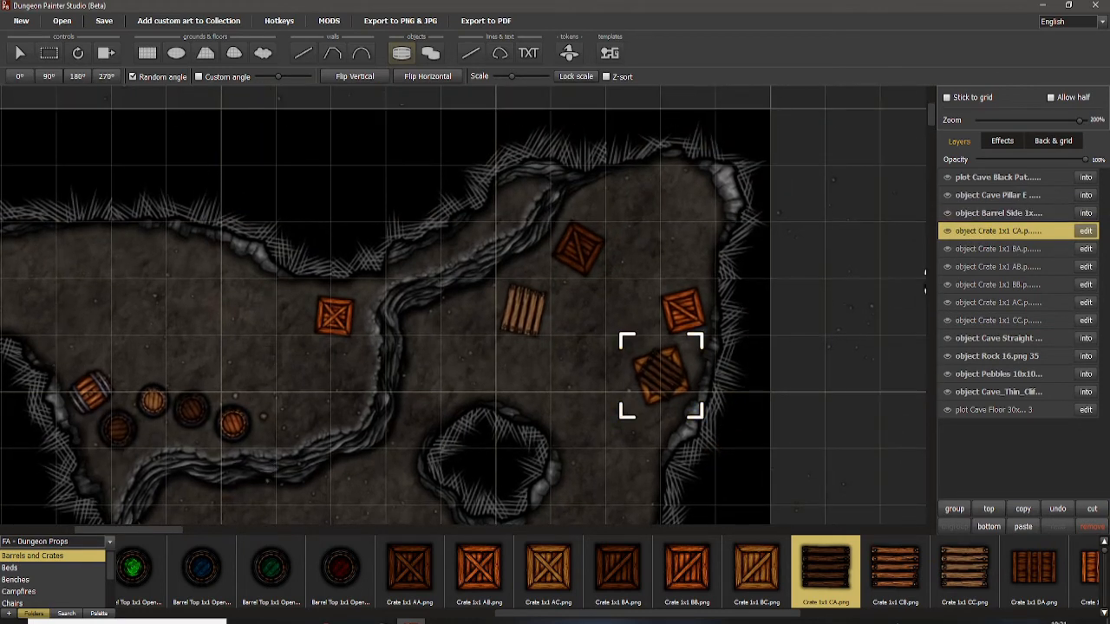
pyautogui.keyDown('shift'); pyautogui.click(997, 320); pyautogui.keyUp('shift')
pyautogui.click(953, 508)
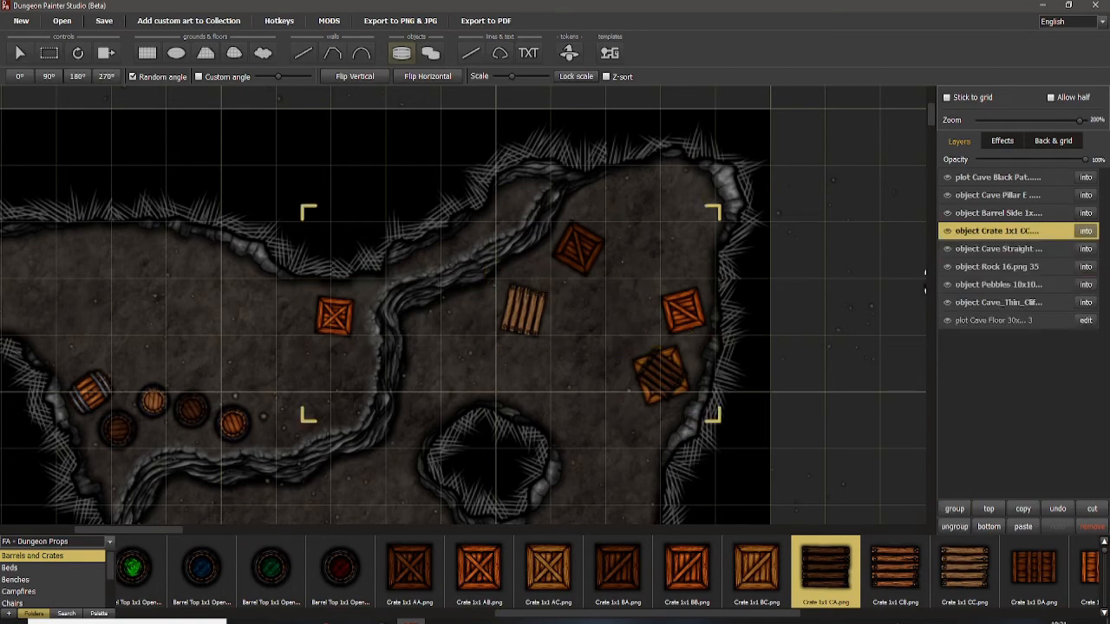
# Step: Check the crate group by toggling its visibility off and on, and view the whole map
pyautogui.click(946, 232)
pyautogui.click(946, 232)
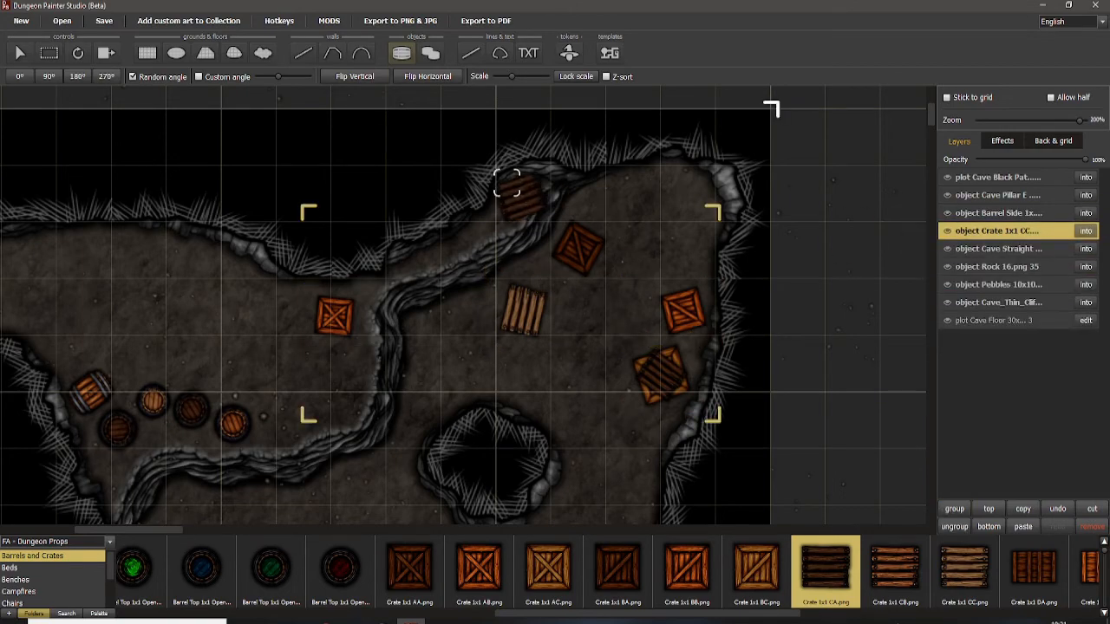
pyautogui.scroll(-3, 506, 292)
pyautogui.moveTo(450, 366); pyautogui.dragTo(472, 198)
pyautogui.scroll(-5, 424, 328)
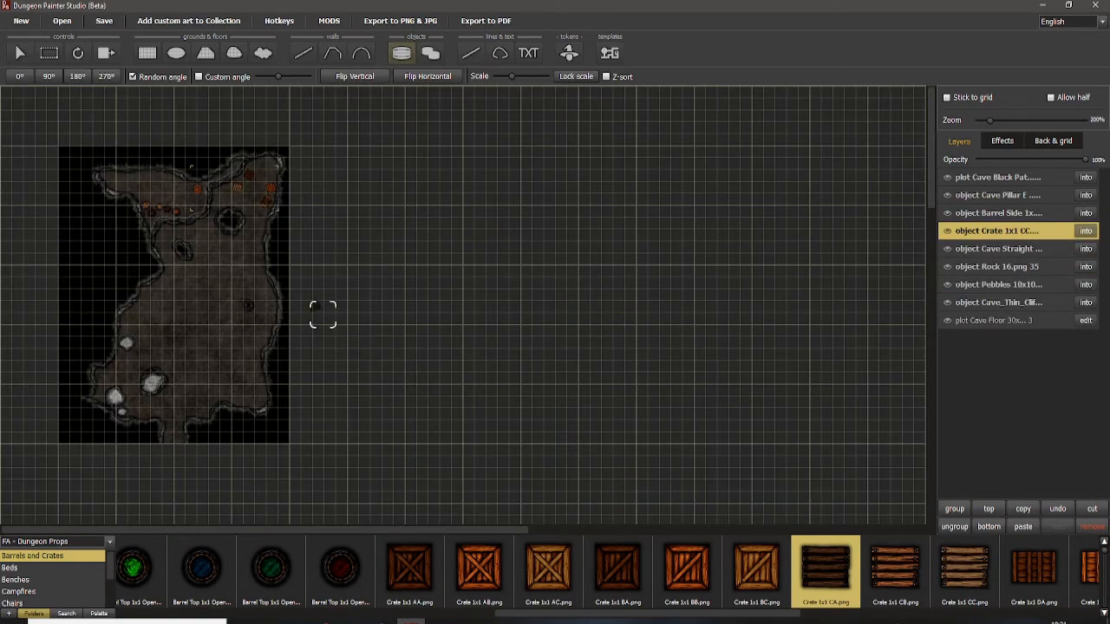
# Step: Examine the cave map from the southern rocks up to the northern barrels, crates, pillars and cliff line
pyautogui.scroll(3, 322, 315)
pyautogui.moveTo(355, 319); pyautogui.dragTo(665, 370)
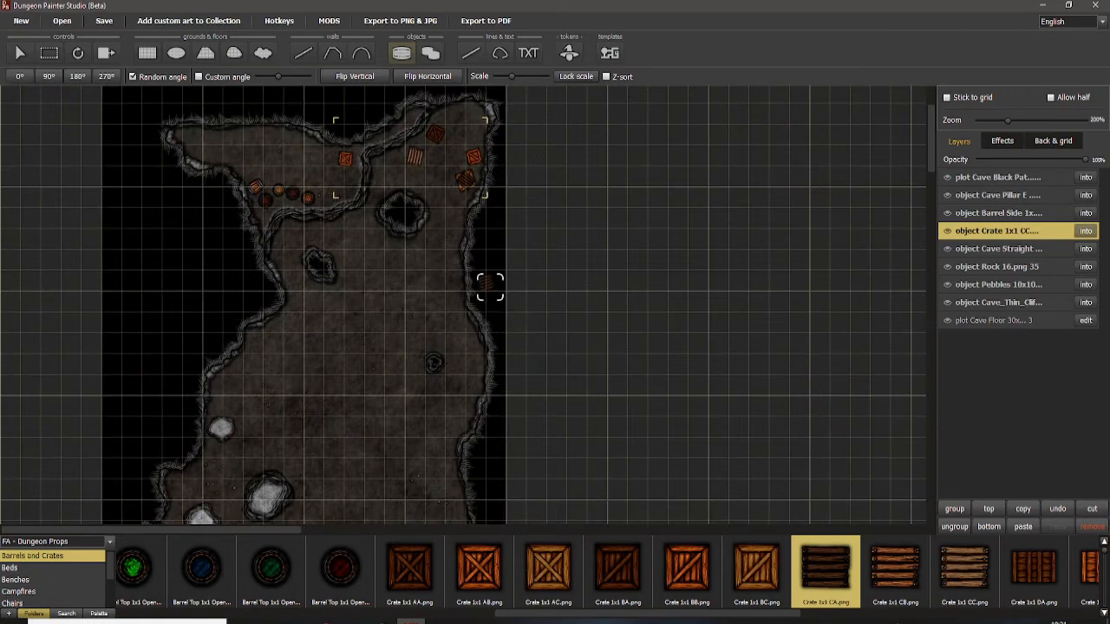
pyautogui.scroll(2, 482, 293)
pyautogui.moveTo(478, 297); pyautogui.dragTo(548, 230)
pyautogui.moveTo(543, 330); pyautogui.dragTo(575, 332)
pyautogui.scroll(2, 562, 353)
pyautogui.moveTo(584, 425)
pyautogui.mouseDown()
pyautogui.moveTo(583, 264)
pyautogui.moveTo(580, 297)
pyautogui.moveTo(586, 429)
pyautogui.moveTo(592, 251)
pyautogui.mouseUp()
pyautogui.moveTo(585, 390); pyautogui.dragTo(596, 213)
pyautogui.scroll(-2, 538, 305)
pyautogui.moveTo(510, 362)
pyautogui.mouseDown()
pyautogui.moveTo(508, 247)
pyautogui.moveTo(504, 325)
pyautogui.mouseUp()
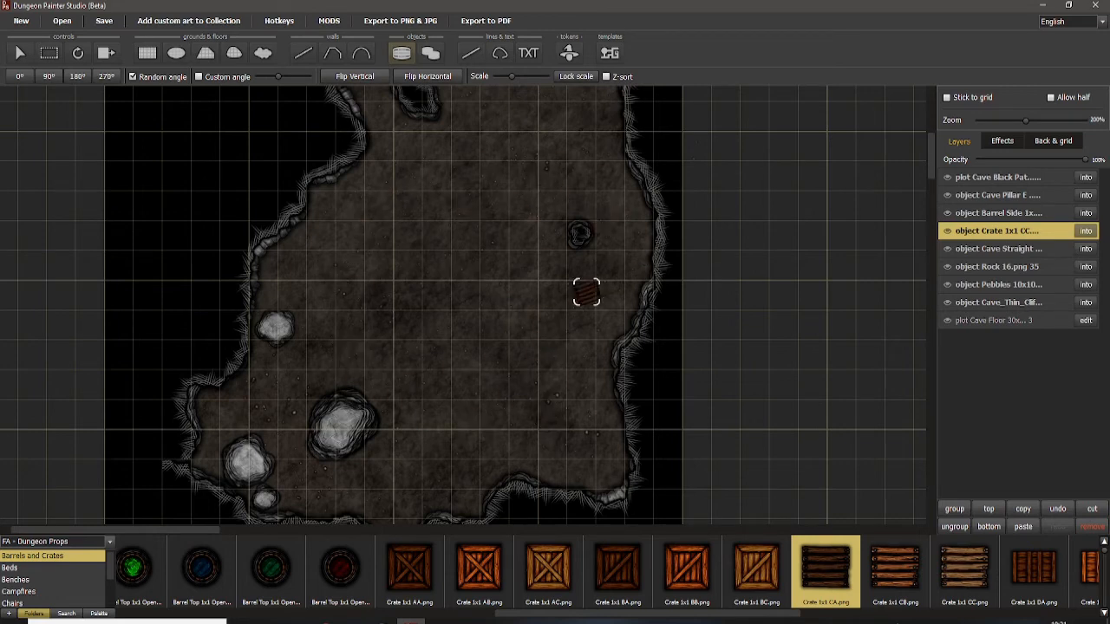
pyautogui.moveTo(536, 390); pyautogui.dragTo(528, 317)
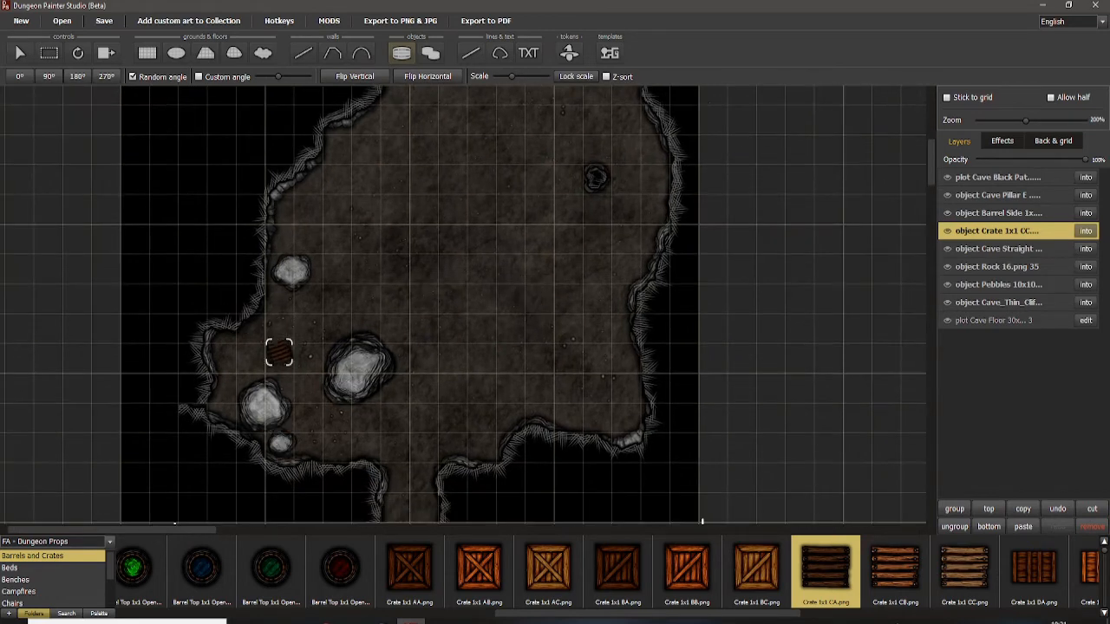
pyautogui.moveTo(555, 199); pyautogui.dragTo(568, 327)
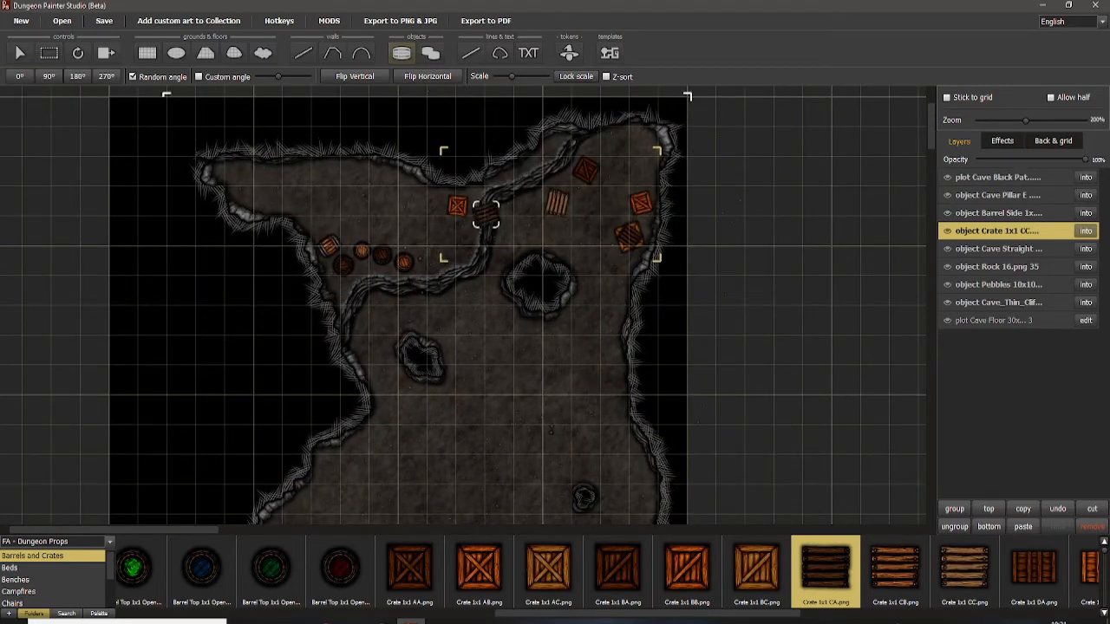
pyautogui.scroll(3, 576, 343)
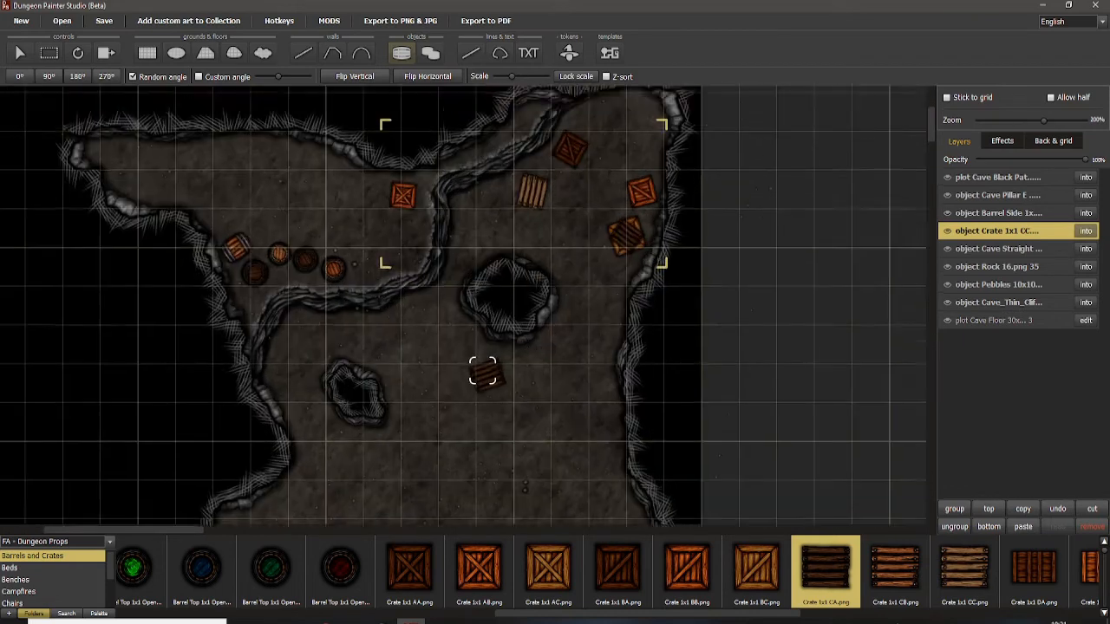
pyautogui.moveTo(552, 189); pyautogui.dragTo(561, 239)
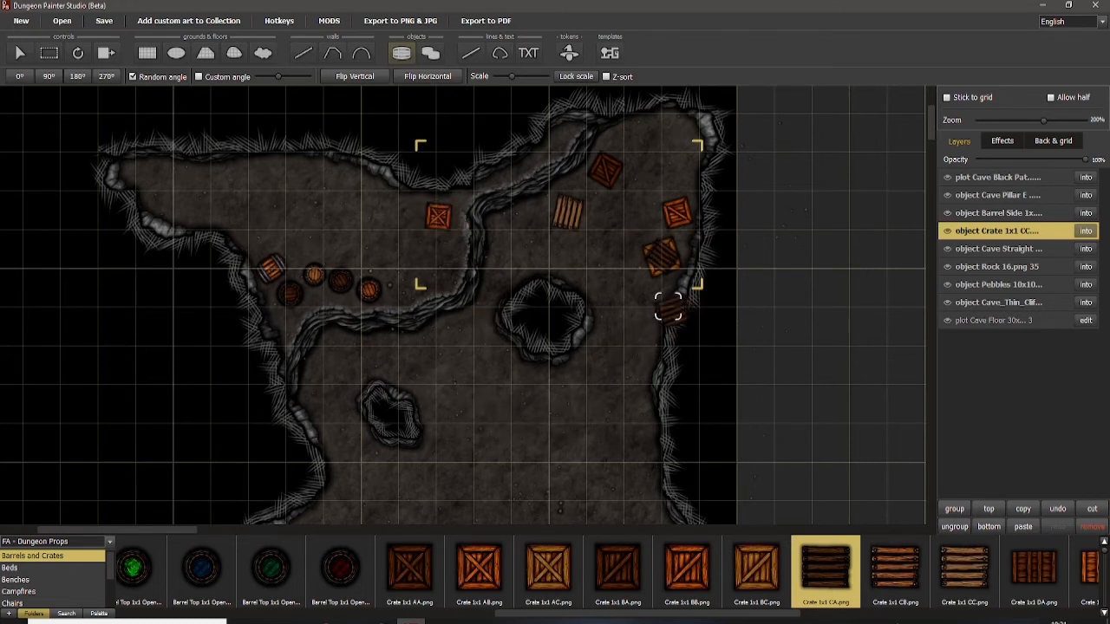
pyautogui.scroll(2, 668, 305)
pyautogui.moveTo(552, 388); pyautogui.dragTo(626, 288)
pyautogui.moveTo(562, 349)
pyautogui.mouseDown()
pyautogui.moveTo(623, 419)
pyautogui.moveTo(715, 362)
pyautogui.moveTo(404, 354)
pyautogui.moveTo(425, 477)
pyautogui.moveTo(602, 411)
pyautogui.moveTo(622, 416)
pyautogui.moveTo(471, 384)
pyautogui.moveTo(530, 396)
pyautogui.moveTo(567, 290)
pyautogui.moveTo(558, 343)
pyautogui.mouseUp()
pyautogui.scroll(-3, 557, 343)
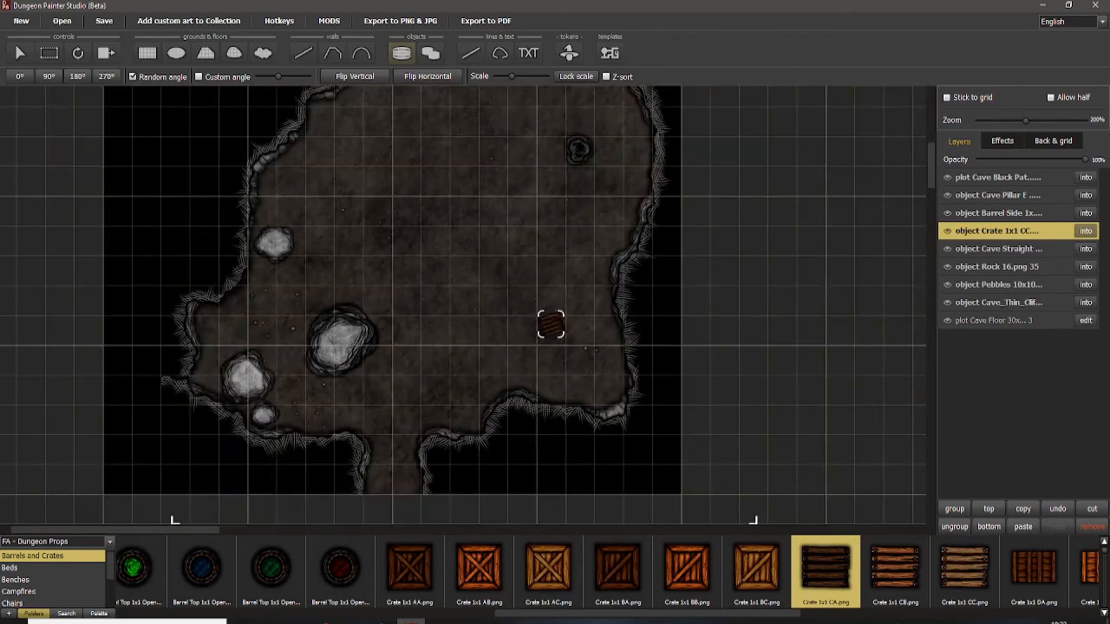
pyautogui.moveTo(523, 282); pyautogui.dragTo(527, 444)
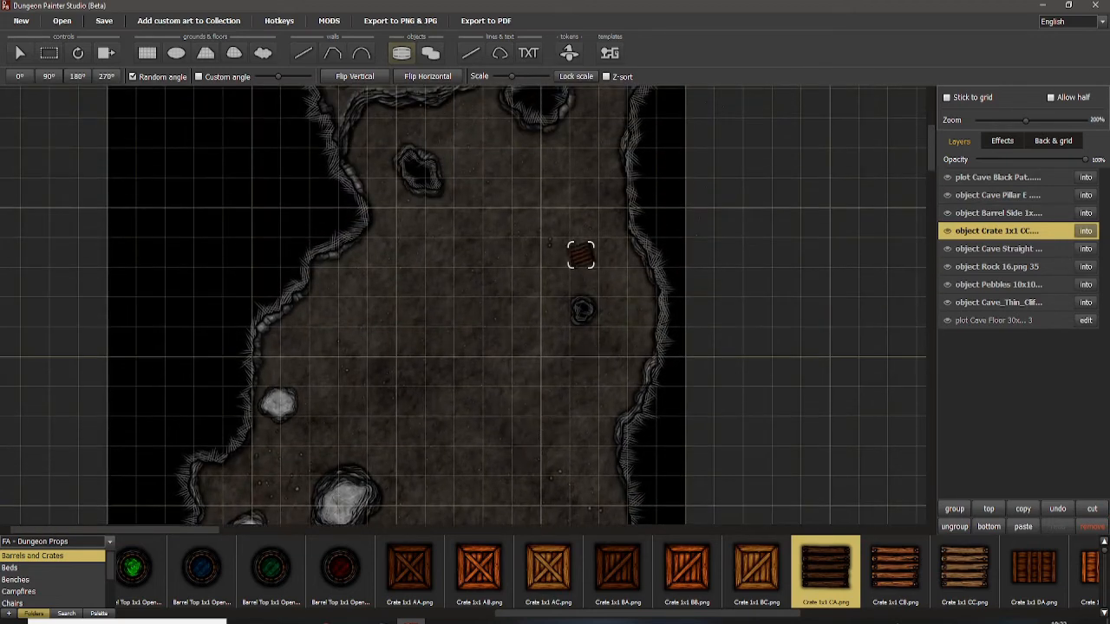
pyautogui.moveTo(620, 102); pyautogui.dragTo(627, 310)
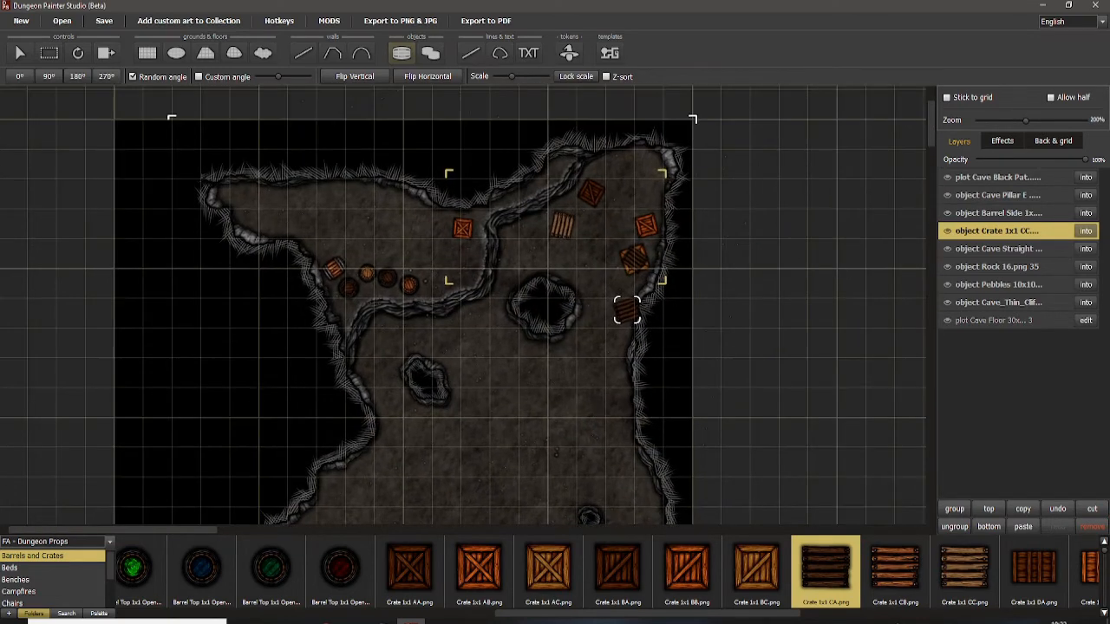
pyautogui.scroll(2, 627, 309)
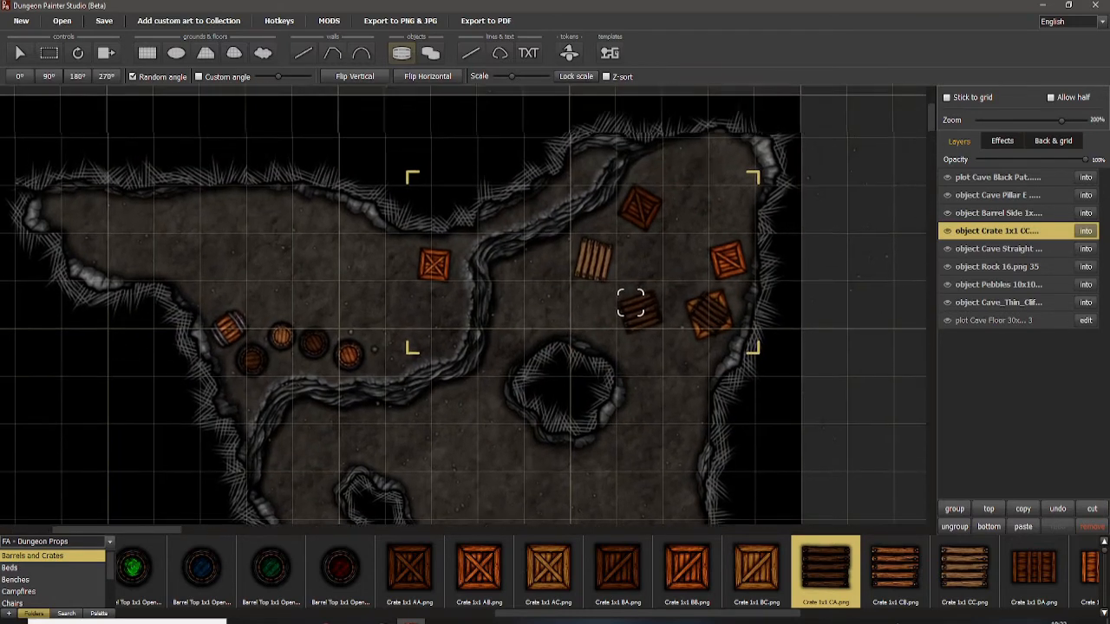
pyautogui.scroll(-2, 537, 329)
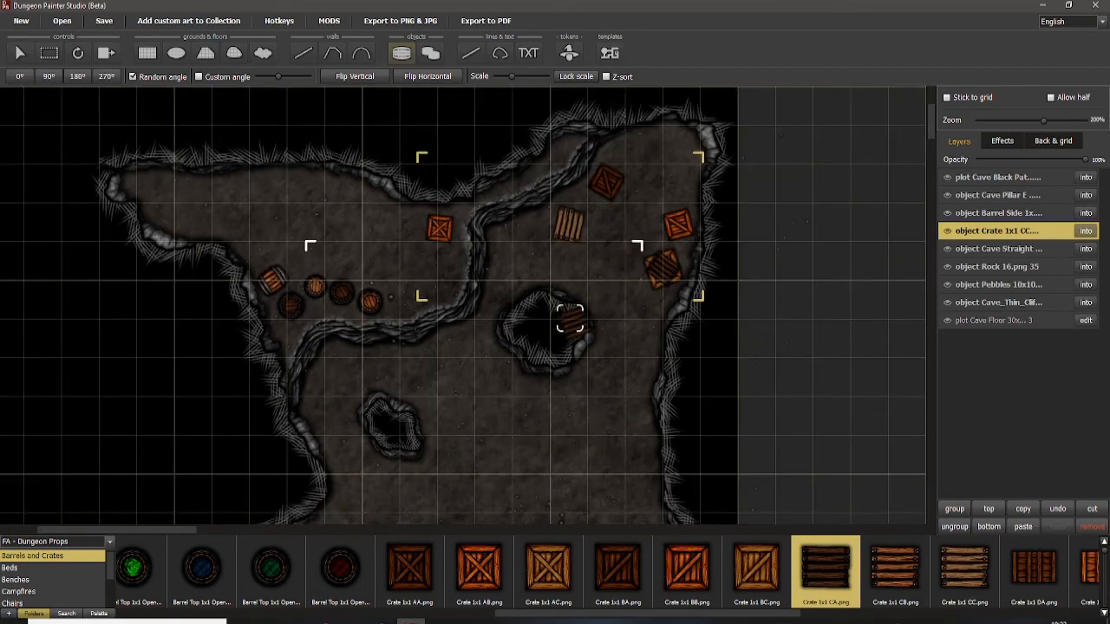
pyautogui.moveTo(517, 492); pyautogui.dragTo(537, 309)
pyautogui.moveTo(521, 507); pyautogui.dragTo(526, 399)
pyautogui.moveTo(553, 318); pyautogui.dragTo(552, 366)
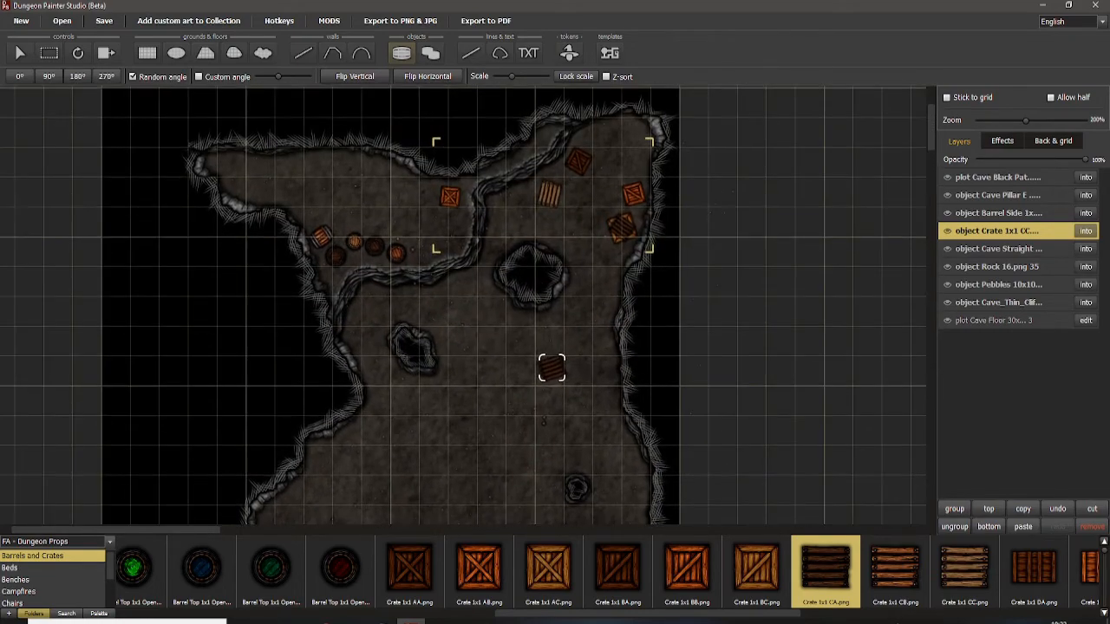
pyautogui.moveTo(559, 276); pyautogui.dragTo(557, 317)
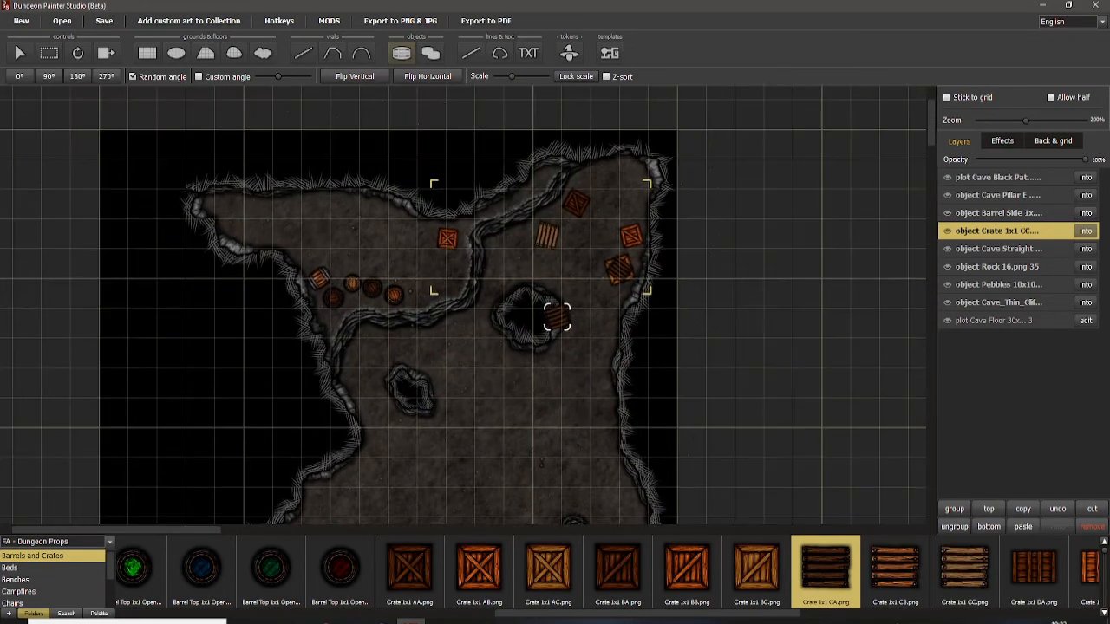
pyautogui.scroll(2, 618, 304)
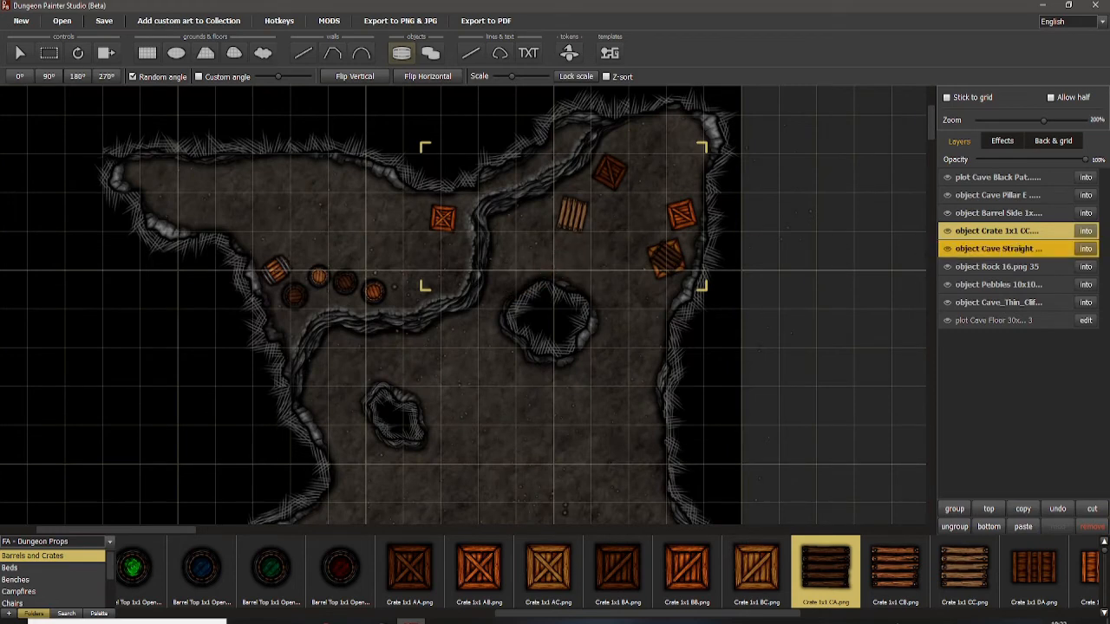
# Step: Toggle the crate group's visibility off and on, and apply the middle shadow preset to it after trying the long shadow preset
pyautogui.click(947, 232)
pyautogui.click(947, 232)
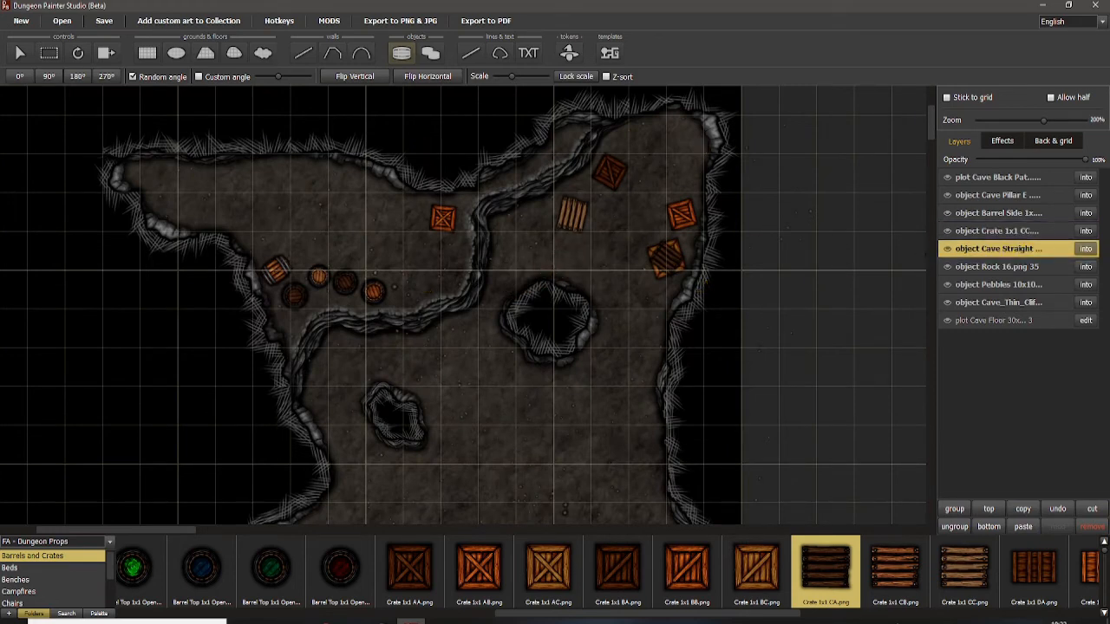
pyautogui.scroll(2, 668, 268)
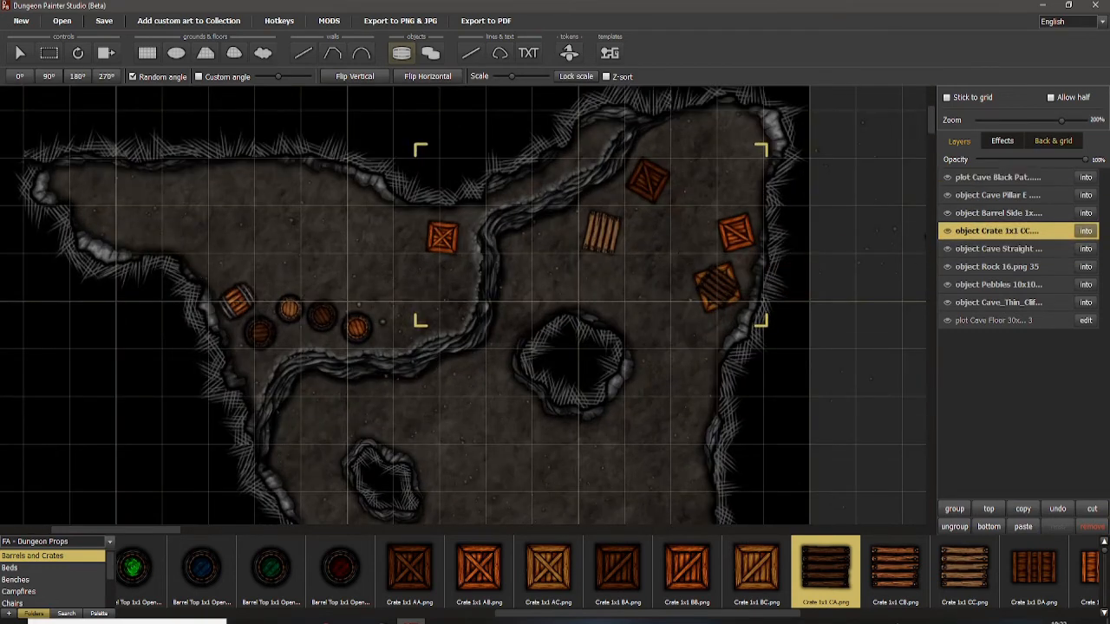
pyautogui.click(1002, 141)
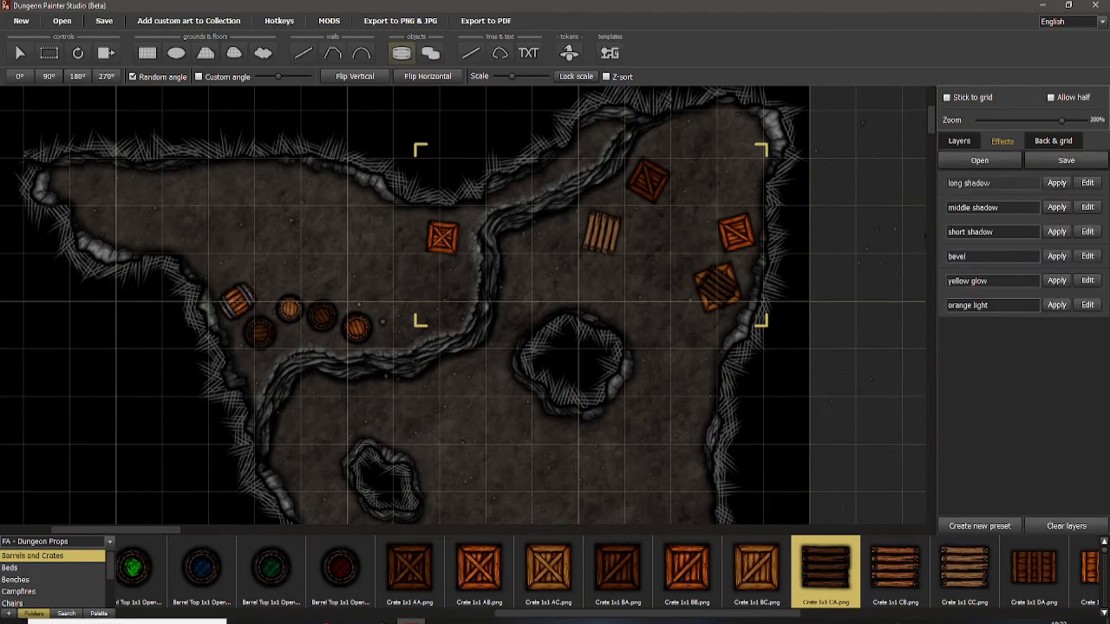
pyautogui.scroll(3, 720, 229)
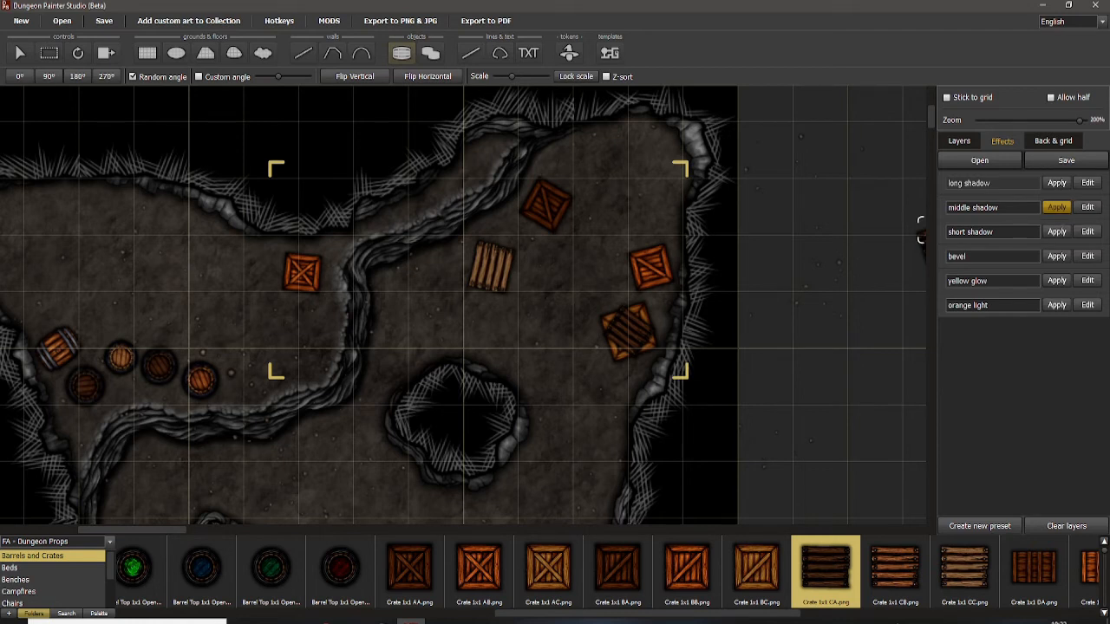
pyautogui.click(1056, 183)
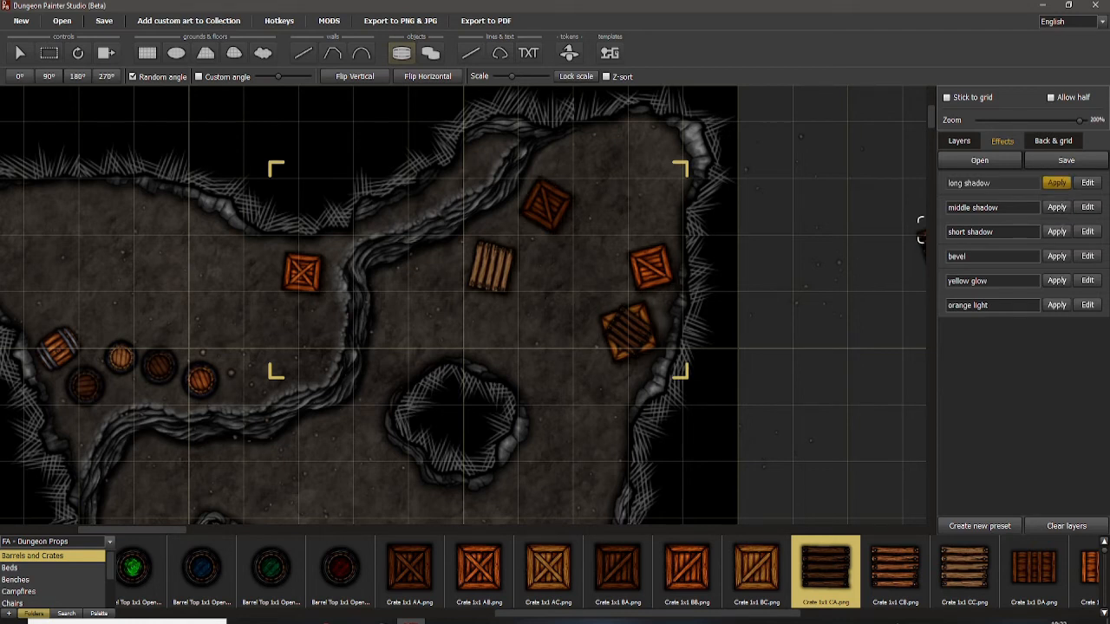
pyautogui.click(1056, 207)
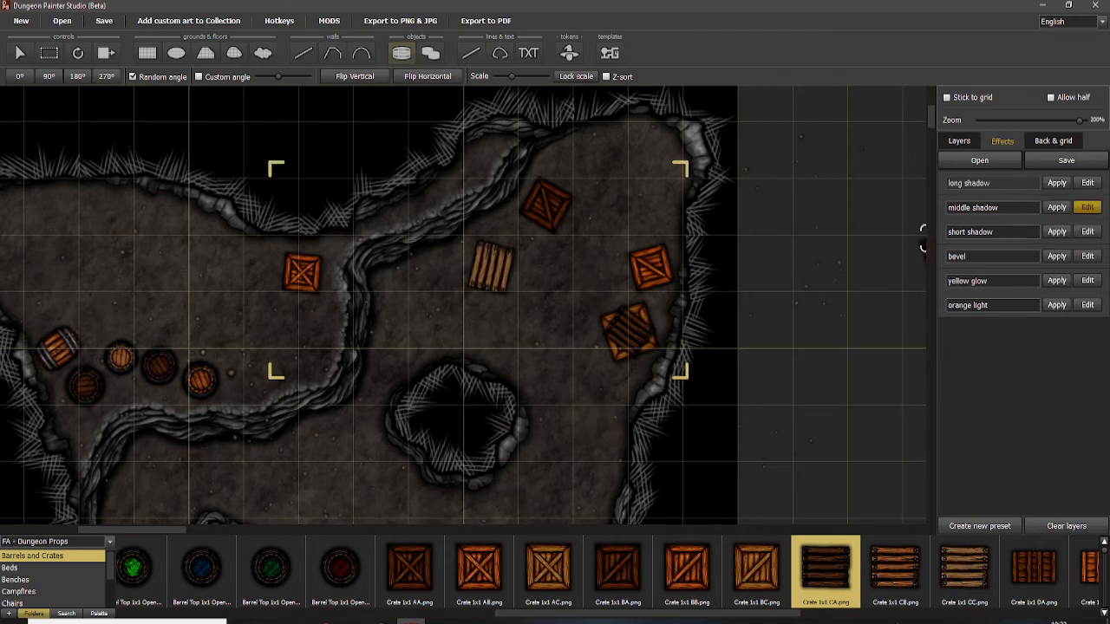
# Step: Edit the middle shadow preset's drop shadow to distance 7 and angle 316, and apply it to the crate group
pyautogui.click(1087, 208)
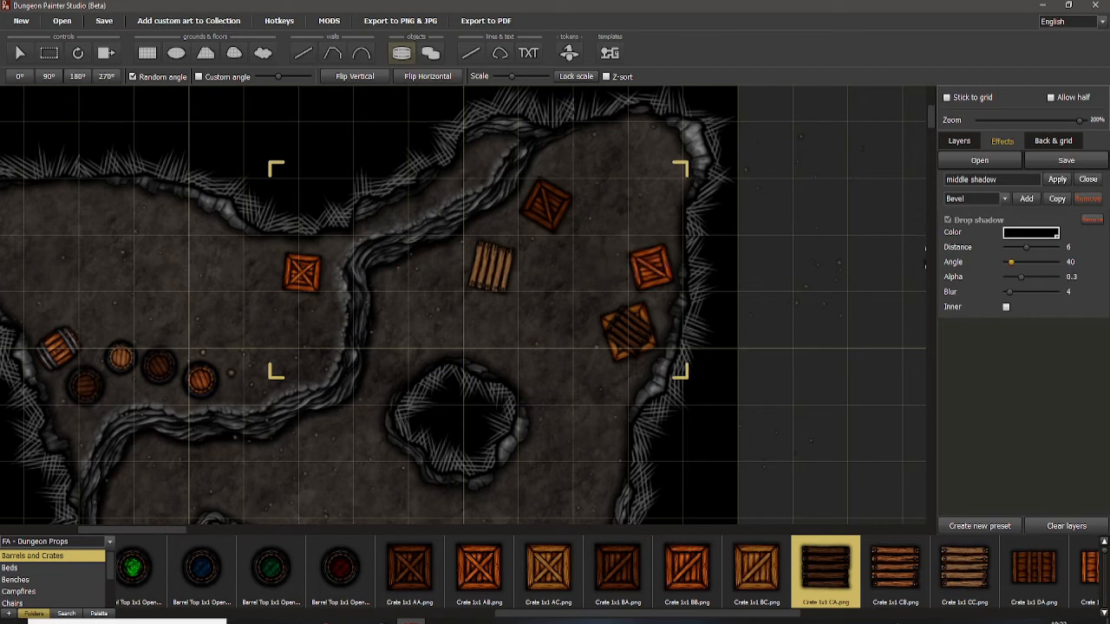
pyautogui.moveTo(1011, 262); pyautogui.dragTo(1032, 247)
pyautogui.moveTo(1005, 261); pyautogui.dragTo(1052, 261)
pyautogui.moveTo(674, 227); pyautogui.dragTo(719, 232)
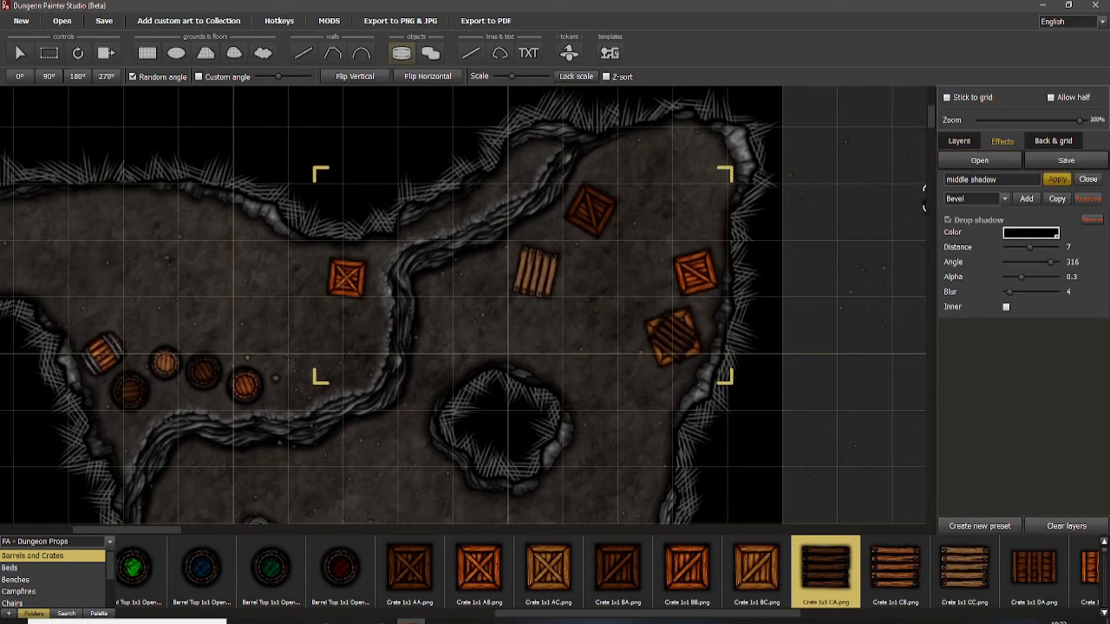
pyautogui.click(1088, 179)
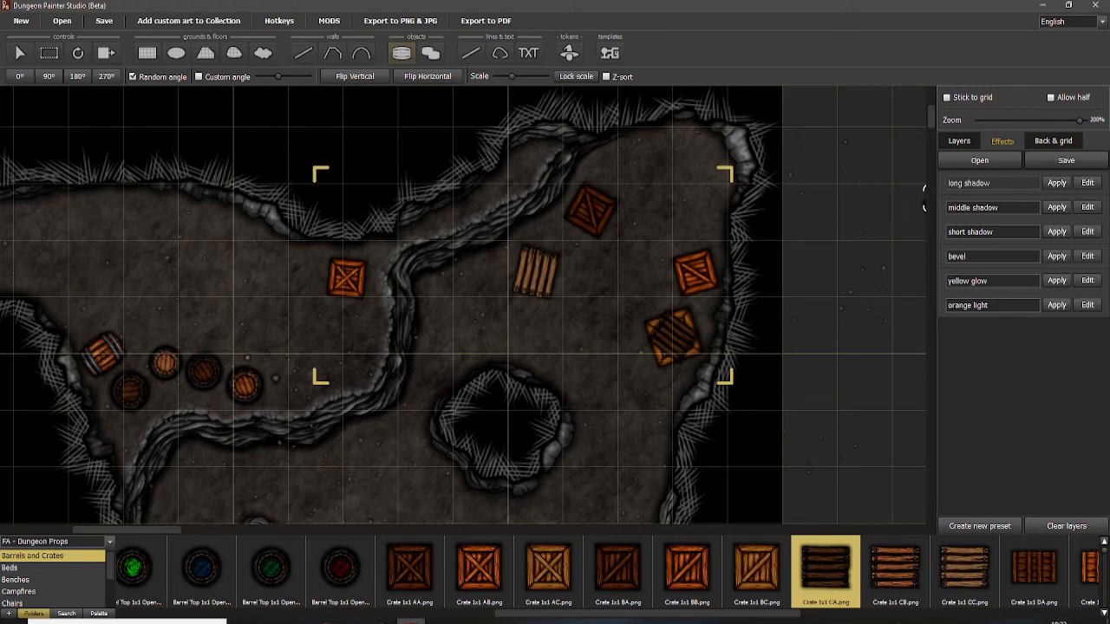
# Step: Apply the edited middle shadow preset to the barrel group
pyautogui.moveTo(300, 356); pyautogui.dragTo(406, 327)
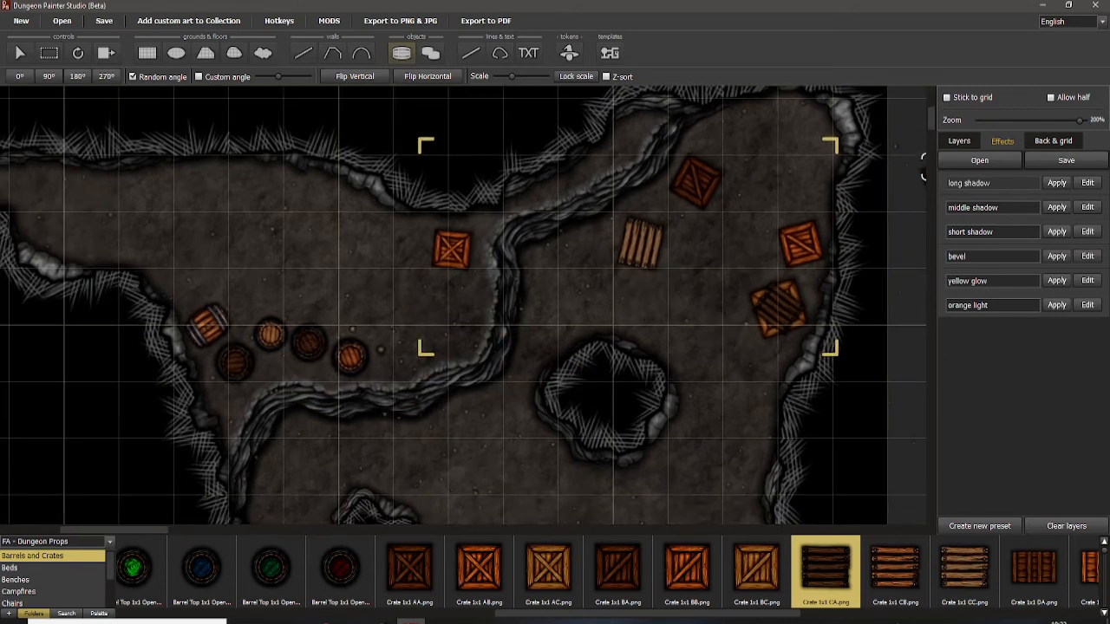
pyautogui.click(959, 140)
pyautogui.click(998, 213)
pyautogui.click(1003, 141)
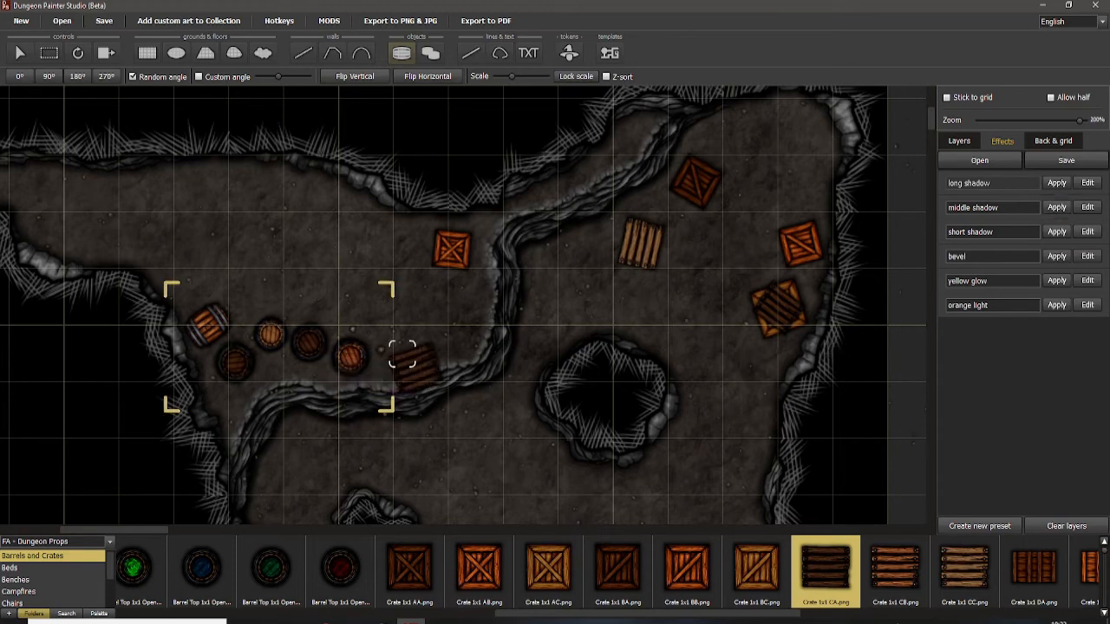
# Step: Select the Cave Pillar group and apply the long shadow preset to it
pyautogui.moveTo(567, 417); pyautogui.dragTo(575, 271)
pyautogui.scroll(-5, 543, 310)
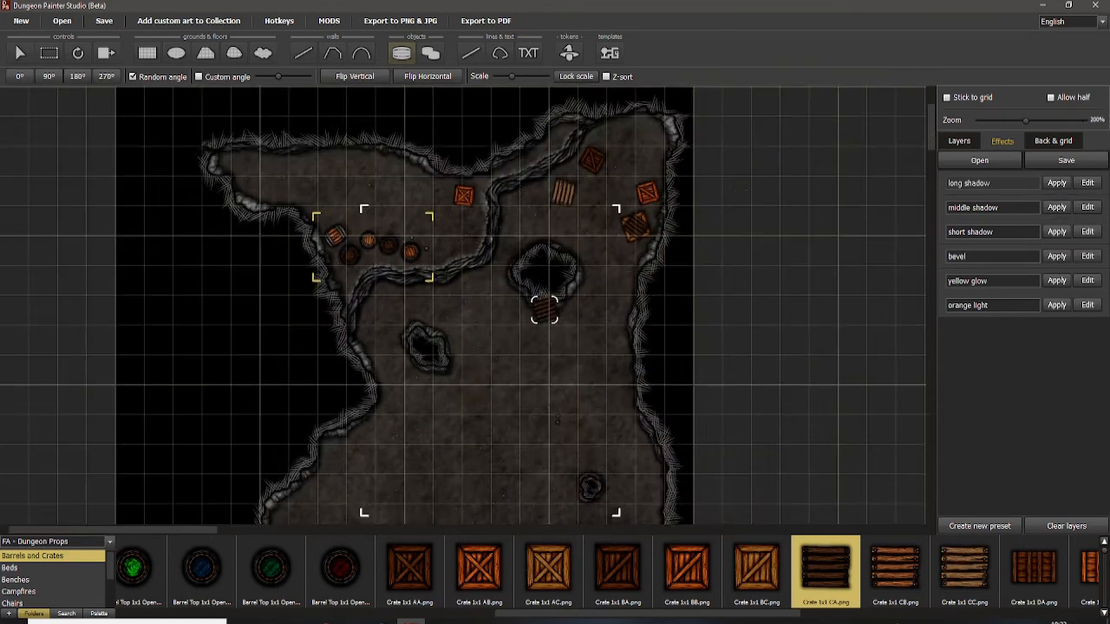
pyautogui.moveTo(465, 496); pyautogui.dragTo(494, 176)
pyautogui.moveTo(564, 113); pyautogui.dragTo(539, 299)
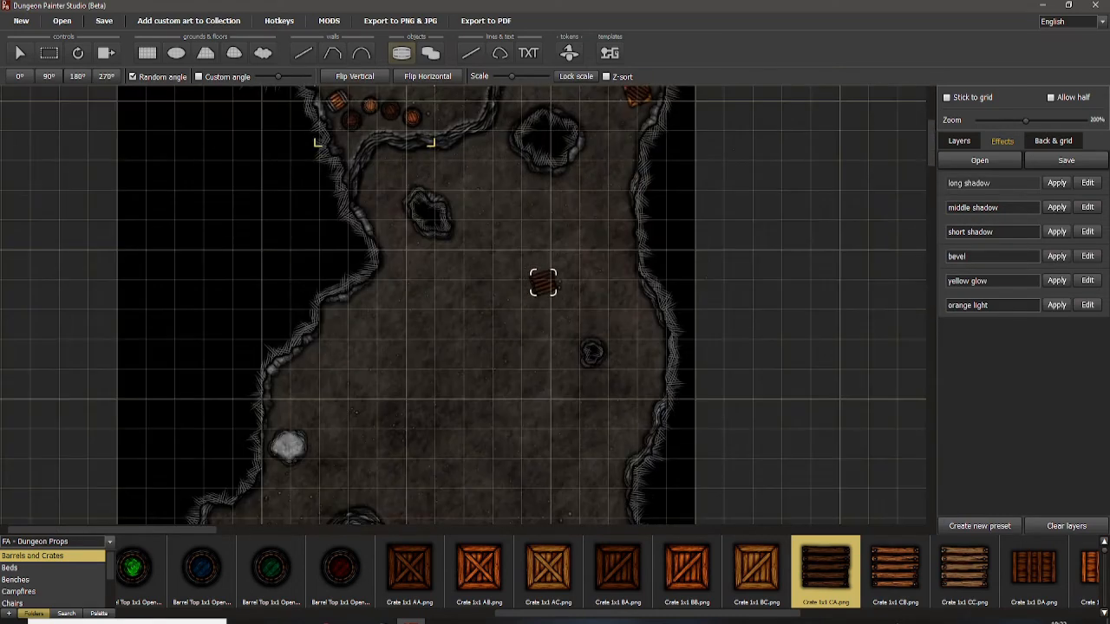
pyautogui.moveTo(547, 188); pyautogui.dragTo(561, 346)
pyautogui.scroll(3, 518, 344)
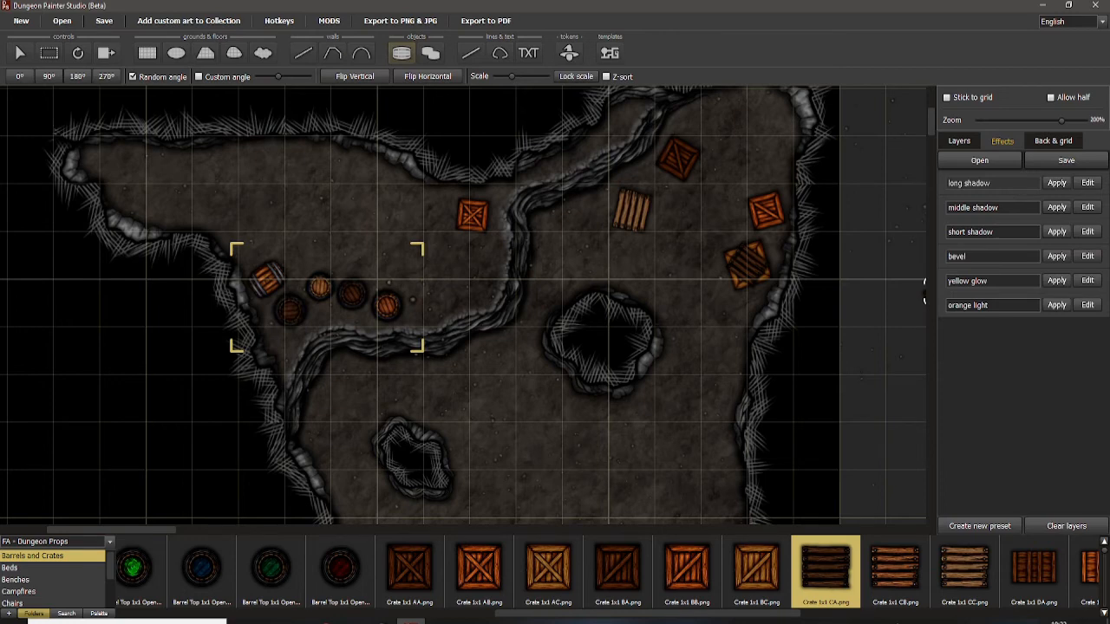
pyautogui.moveTo(657, 293); pyautogui.dragTo(611, 260)
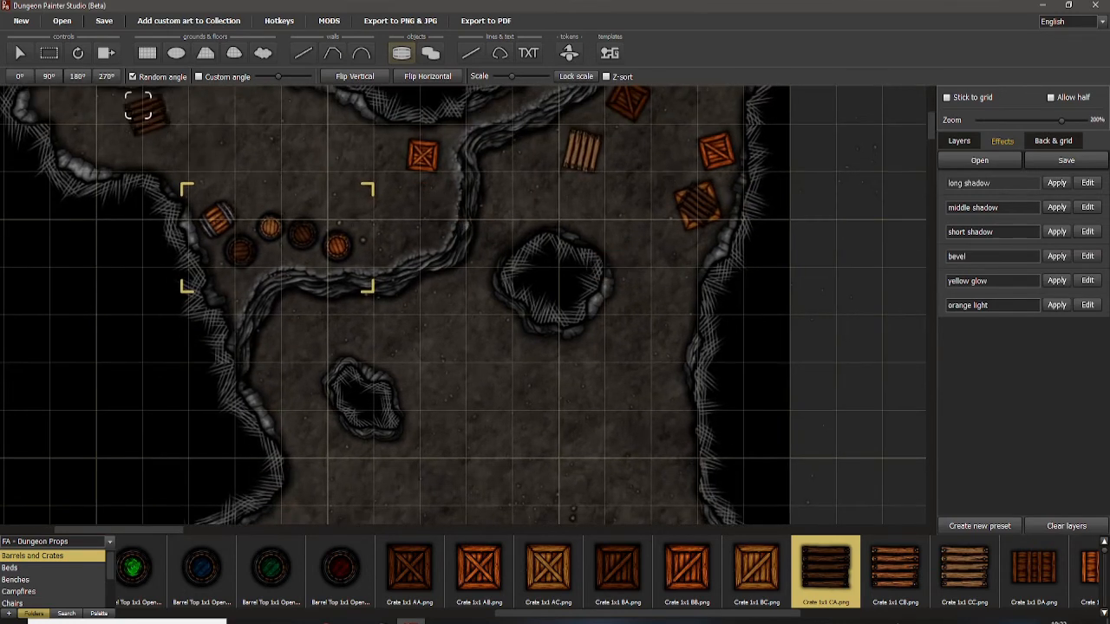
pyautogui.click(20, 53)
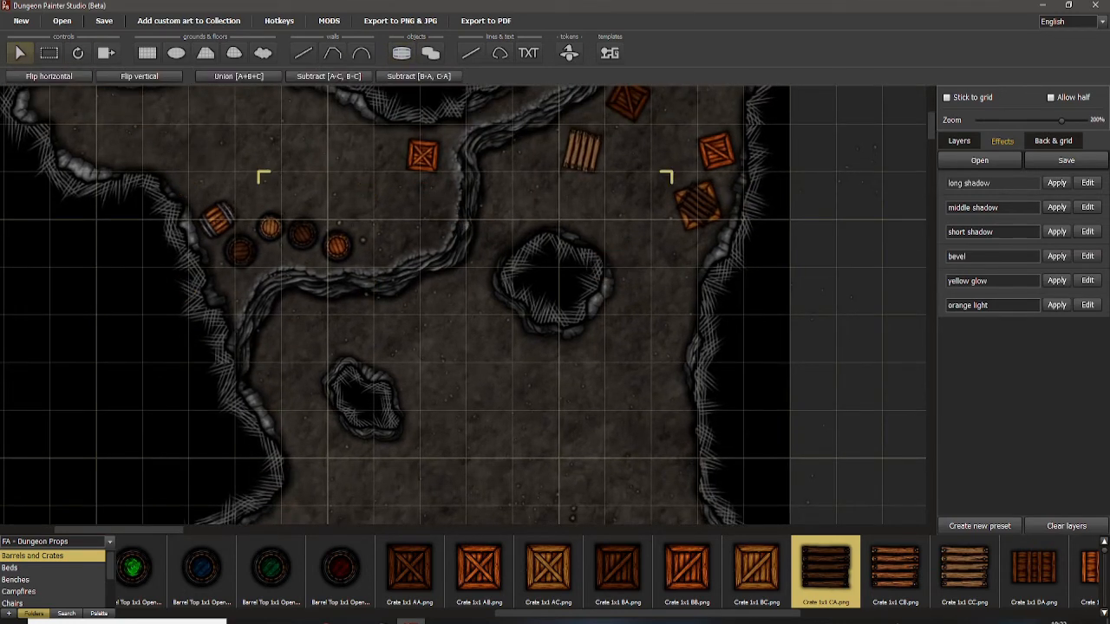
pyautogui.click(959, 140)
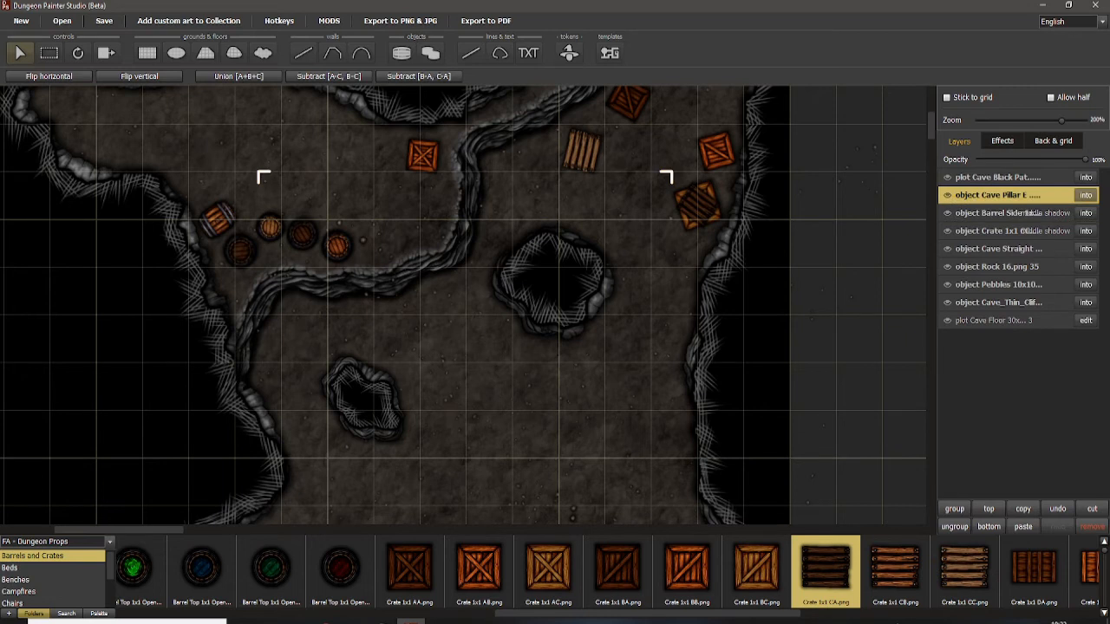
pyautogui.click(1002, 141)
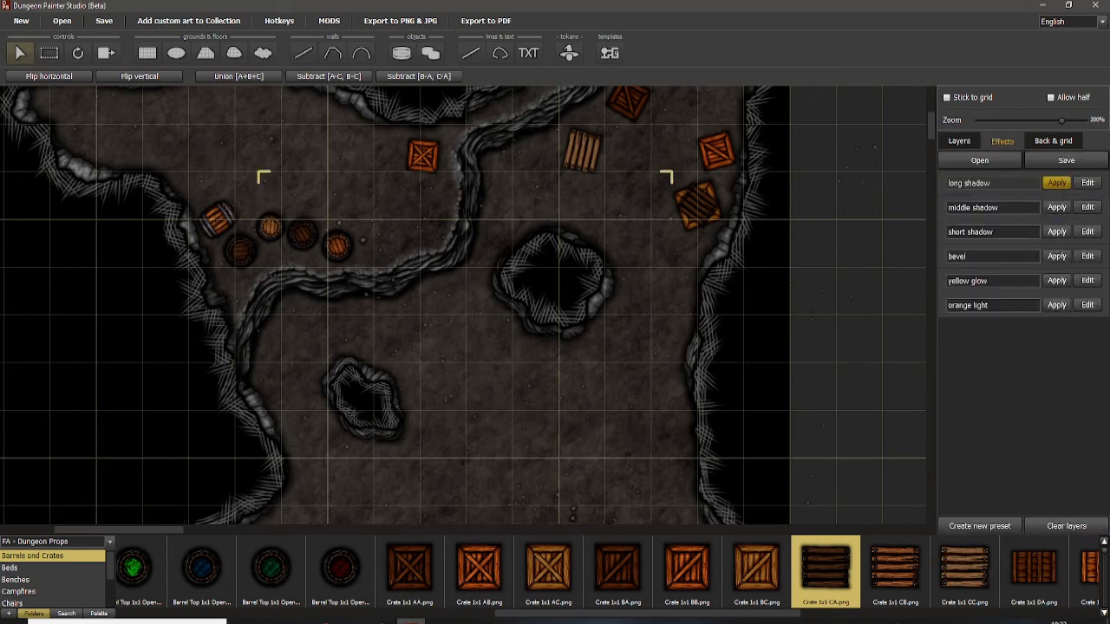
pyautogui.click(1056, 183)
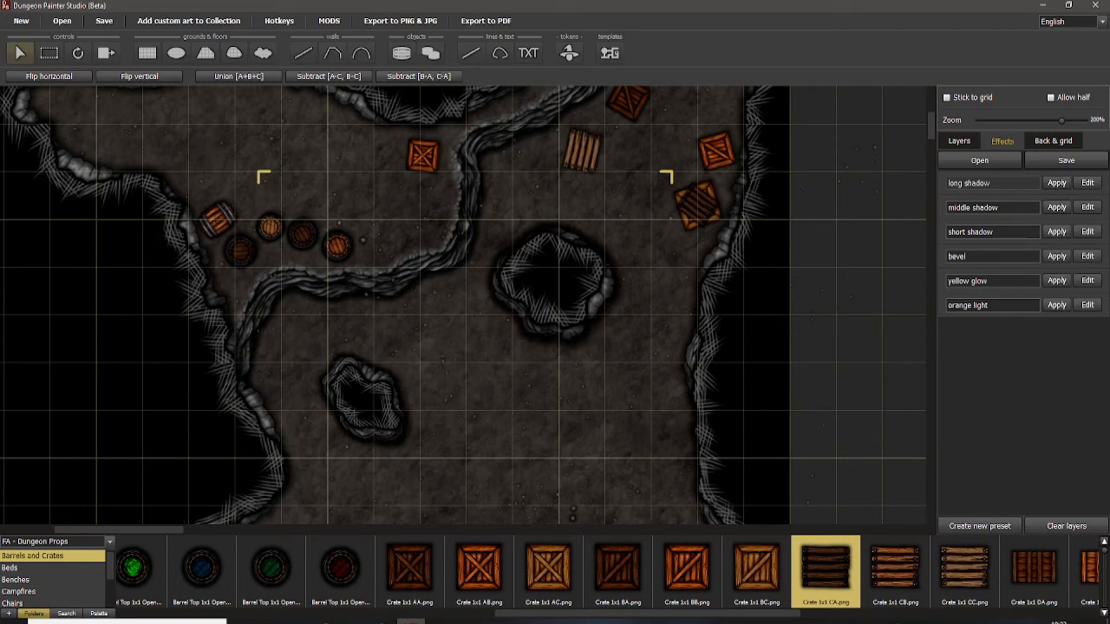
# Step: Edit the long shadow preset's drop shadow on the cave pillars to distance 13 and angle 299
pyautogui.click(1087, 182)
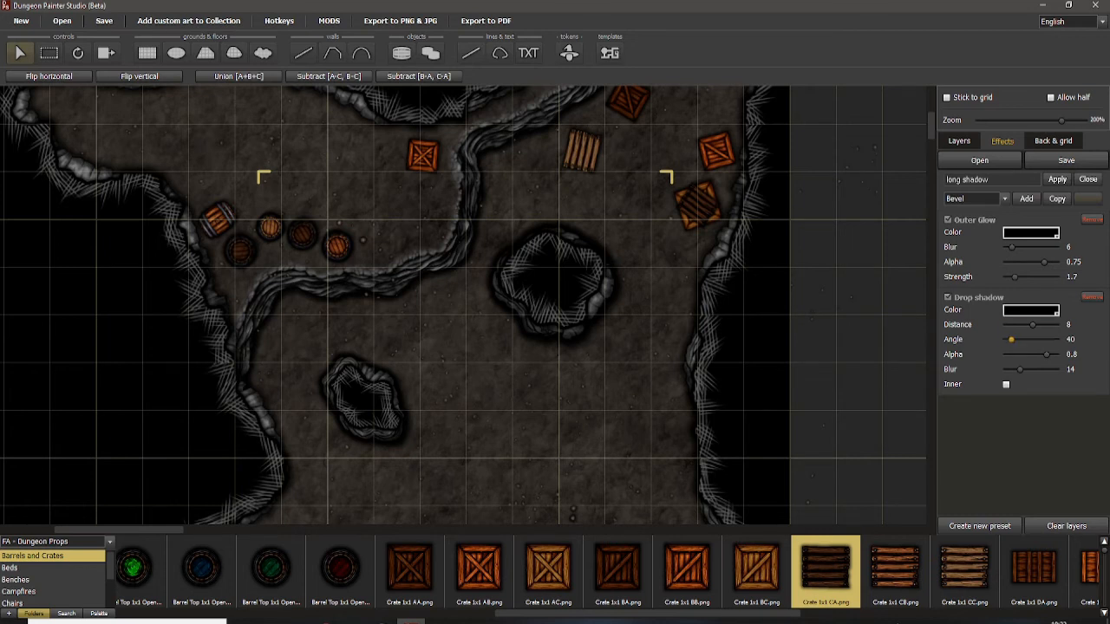
pyautogui.moveTo(1010, 339); pyautogui.dragTo(1048, 339)
pyautogui.scroll(-2, 464, 294)
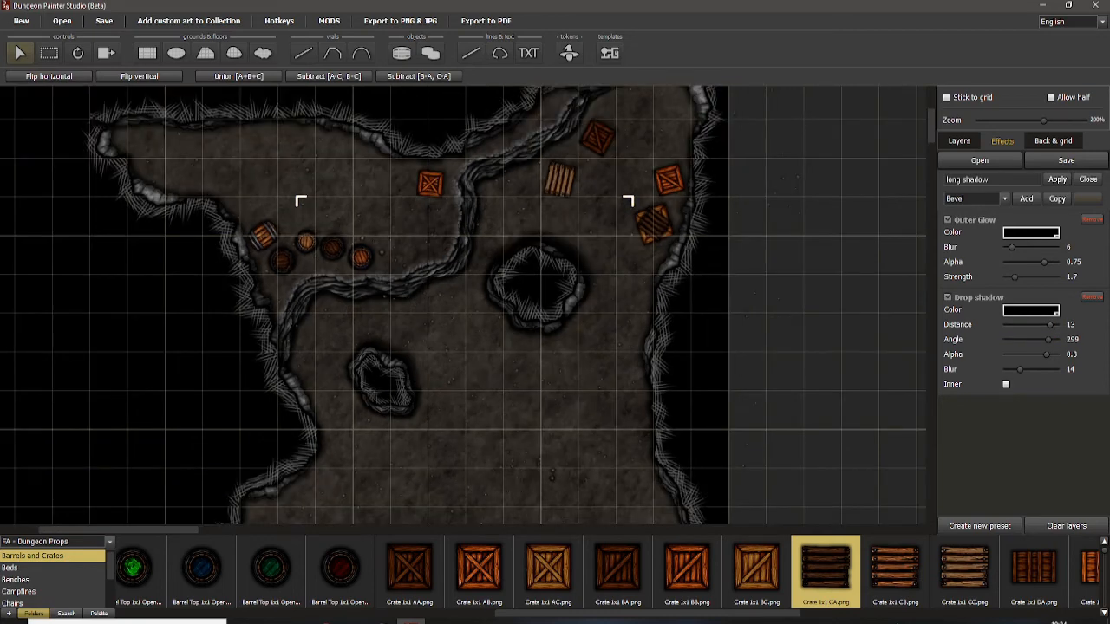
# Step: Select the Rock 16 group, close the long shadow preset and apply the middle shadow preset to the rocks
pyautogui.moveTo(463, 295); pyautogui.dragTo(457, 330)
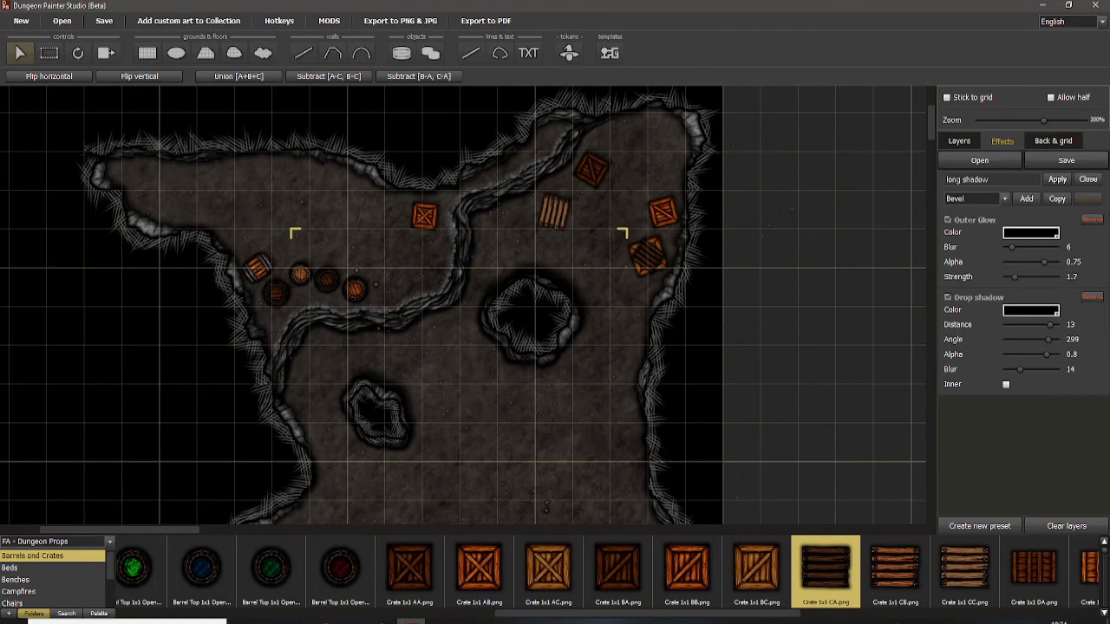
pyautogui.moveTo(451, 498); pyautogui.dragTo(519, 92)
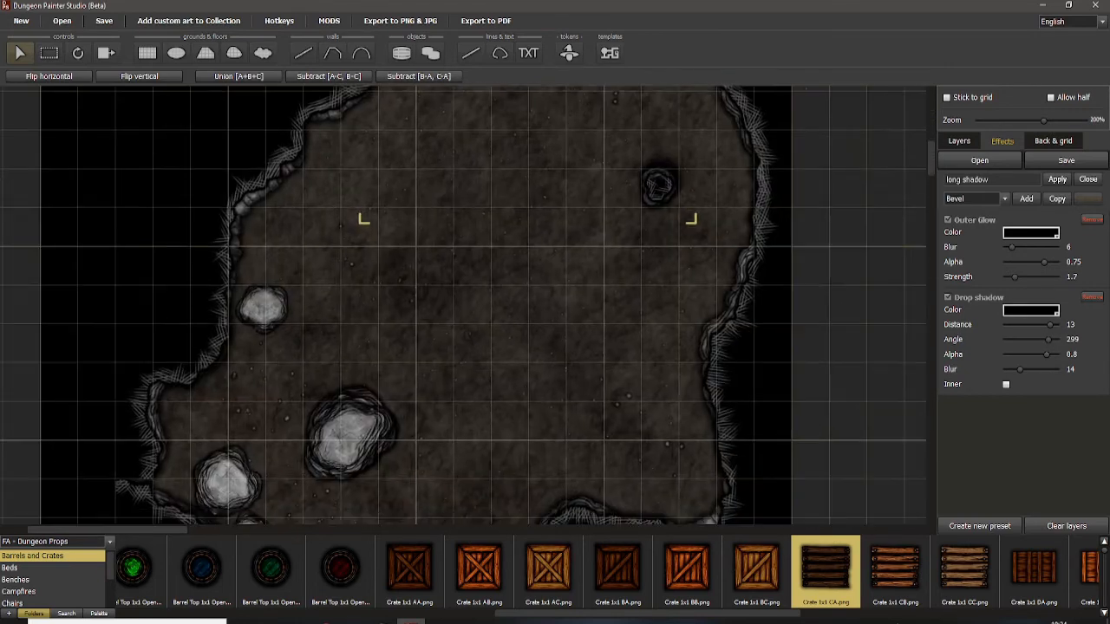
pyautogui.moveTo(519, 346); pyautogui.dragTo(597, 197)
pyautogui.scroll(2, 557, 196)
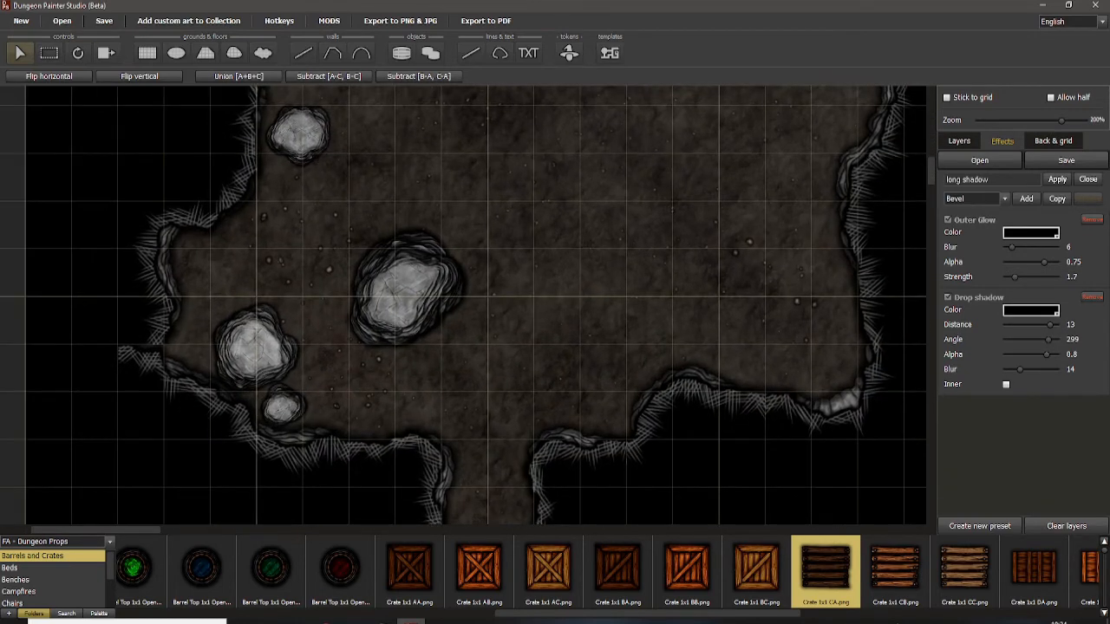
pyautogui.click(959, 142)
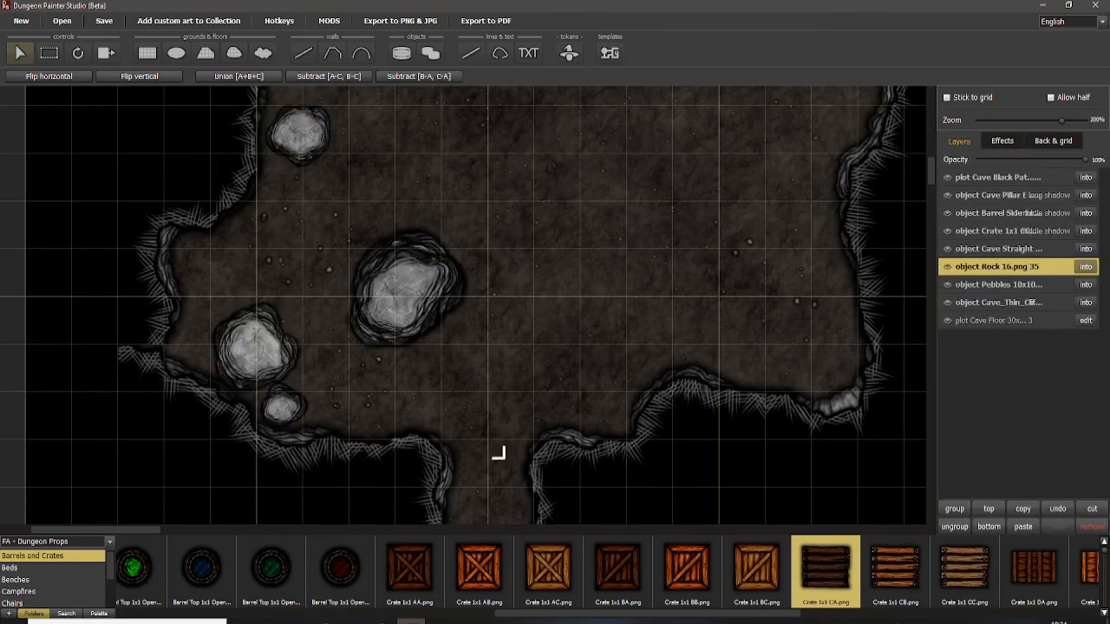
pyautogui.click(1002, 140)
pyautogui.click(1087, 178)
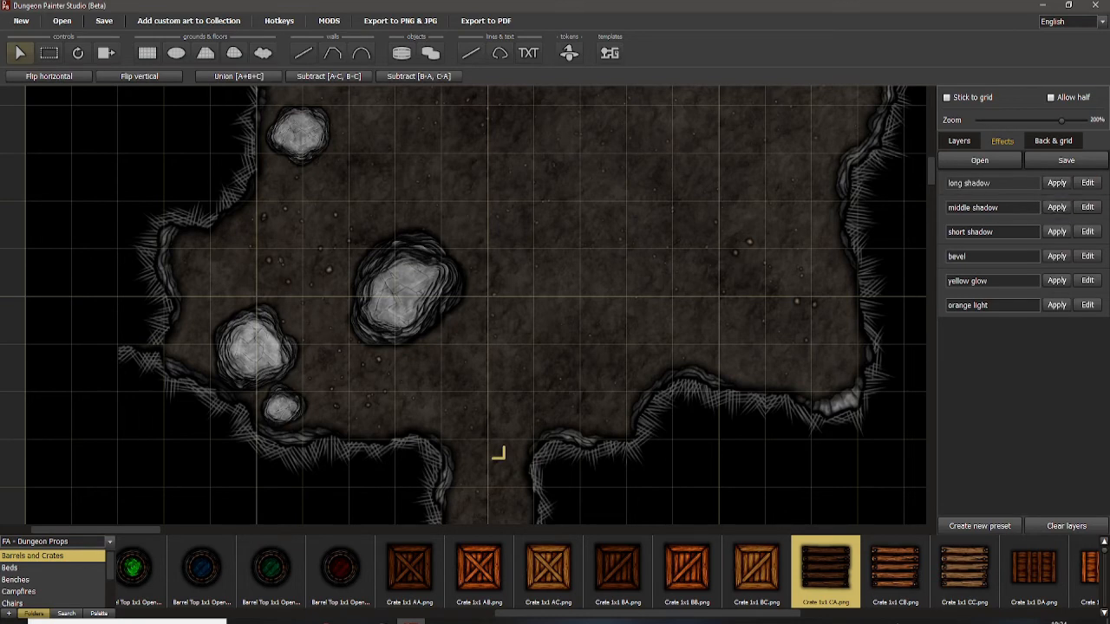
# Step: Examine the shadows on the rocks, pillars, crates and barrels, both up close and across the whole cave map
pyautogui.moveTo(468, 260); pyautogui.dragTo(436, 397)
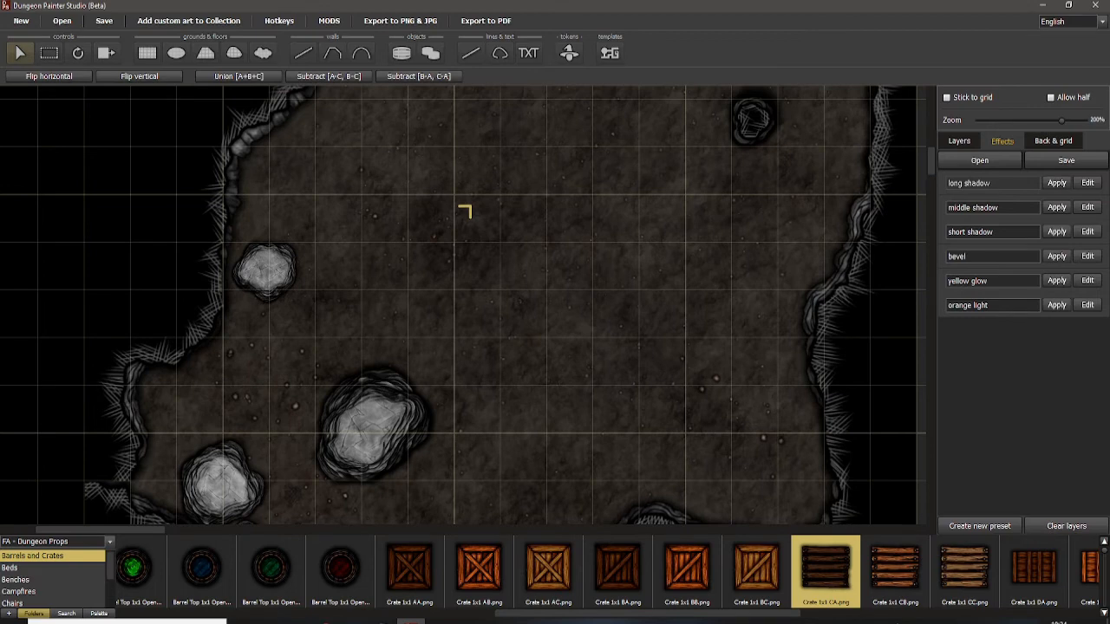
pyautogui.scroll(-5, 465, 211)
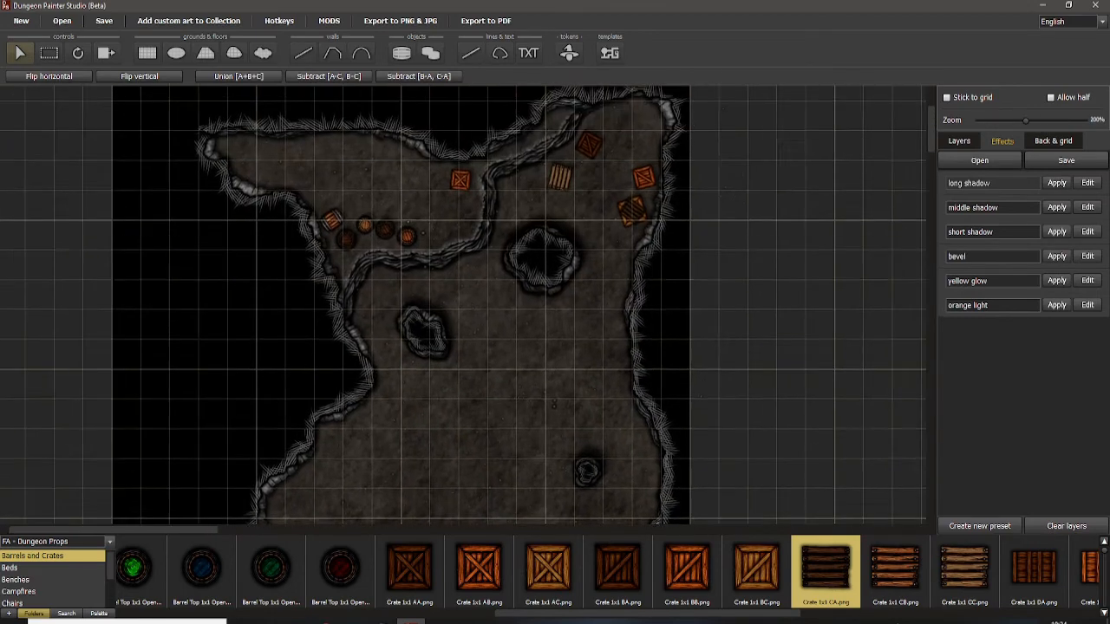
pyautogui.scroll(2, 462, 310)
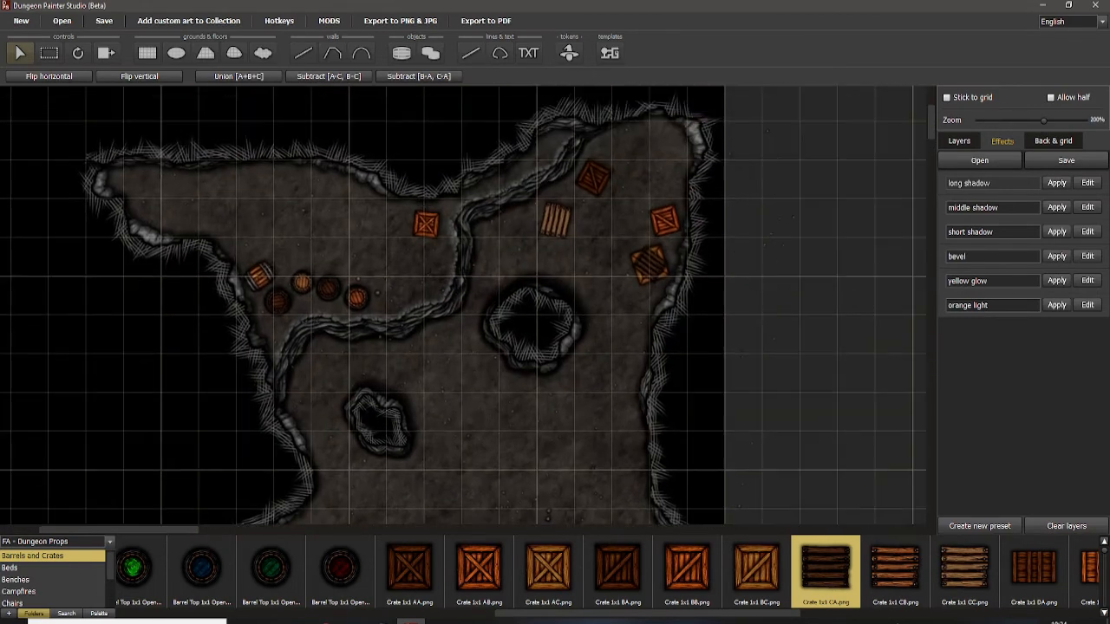
pyautogui.scroll(2, 463, 309)
pyautogui.scroll(-4, 463, 305)
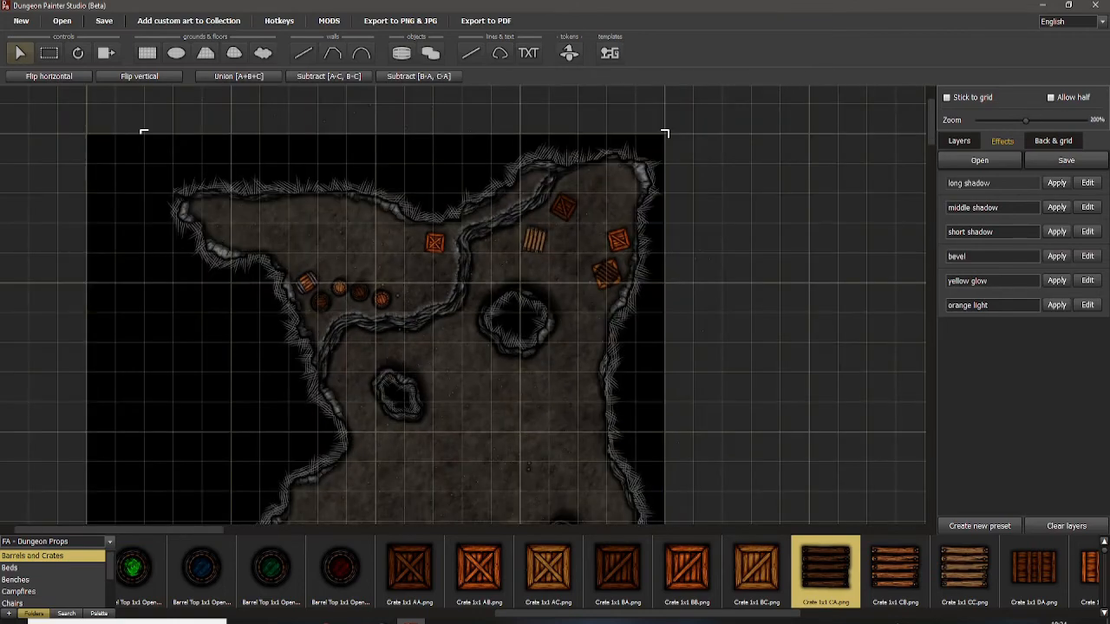
pyautogui.moveTo(463, 434); pyautogui.dragTo(489, 178)
pyautogui.moveTo(468, 260); pyautogui.dragTo(494, 175)
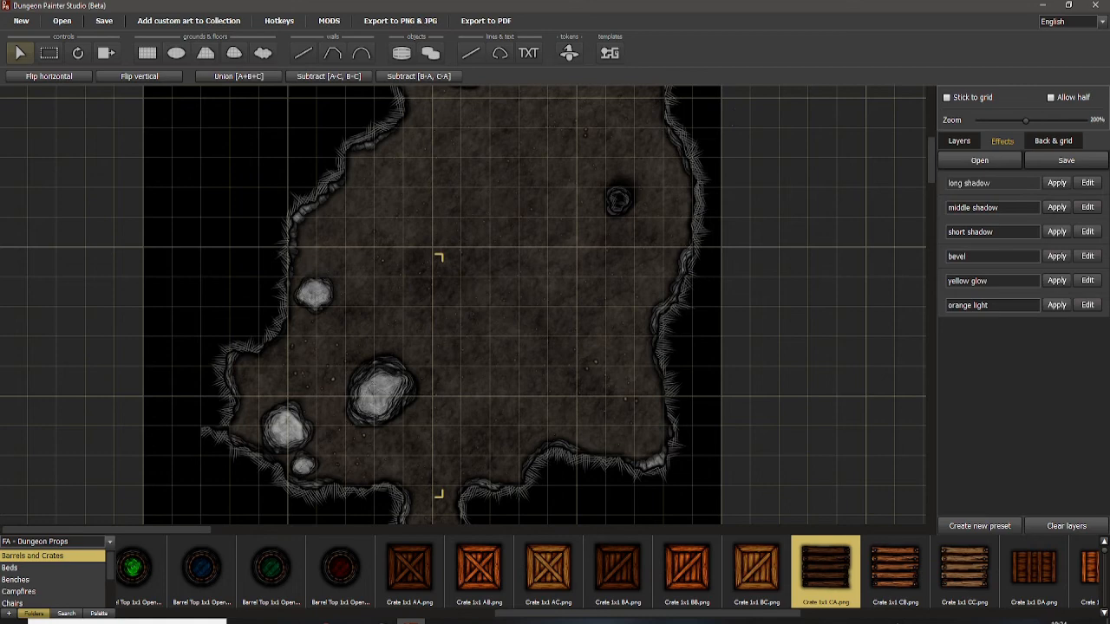
pyautogui.scroll(10, 463, 306)
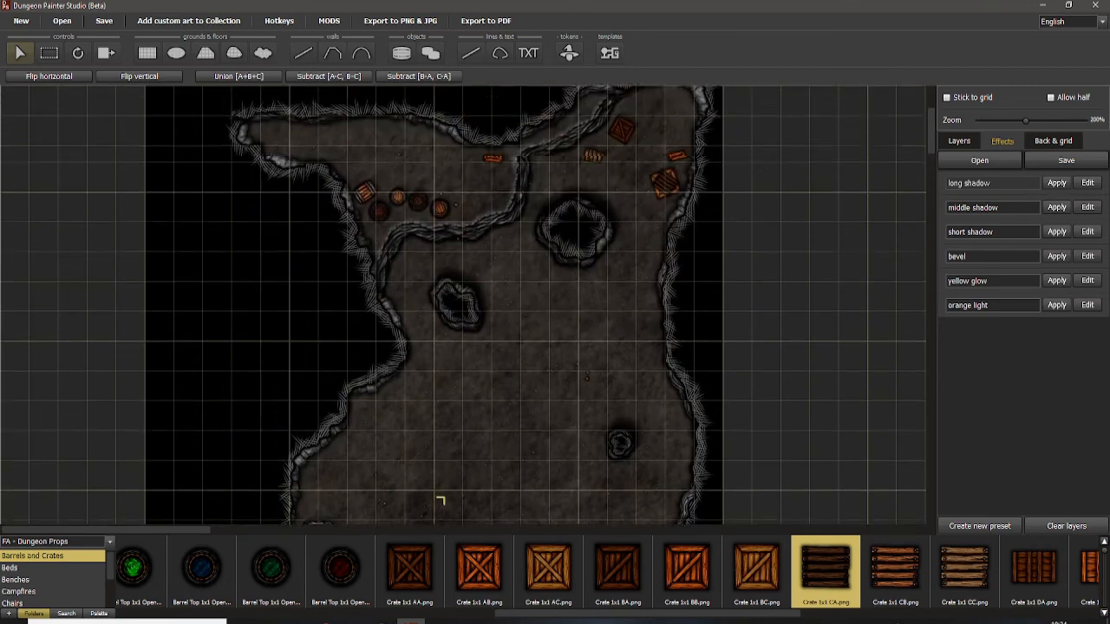
pyautogui.scroll(-10, 463, 304)
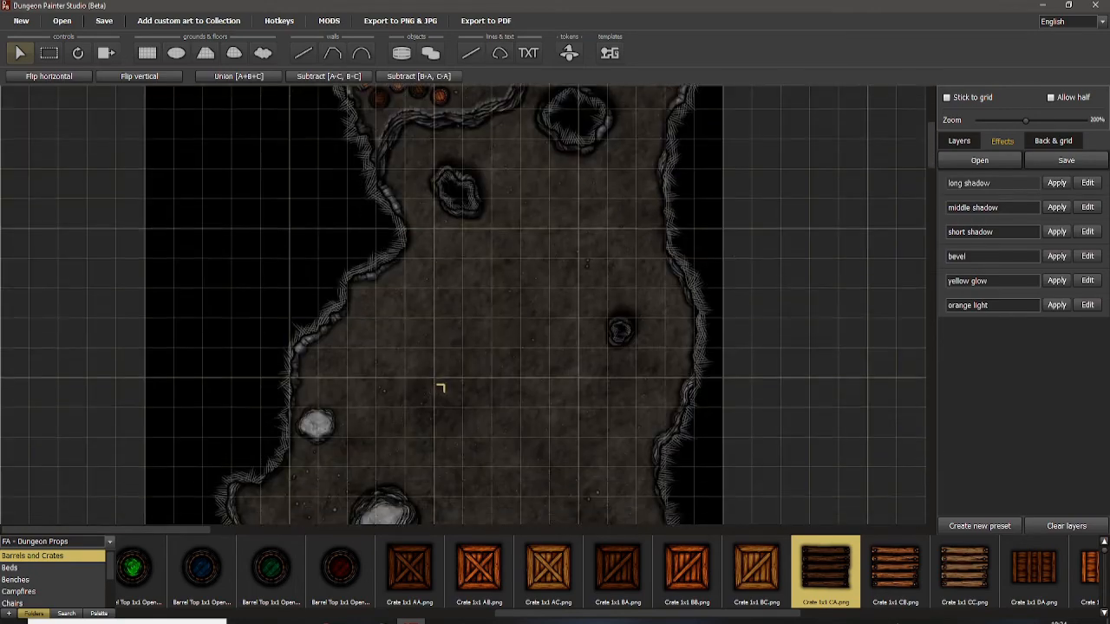
pyautogui.scroll(10, 463, 306)
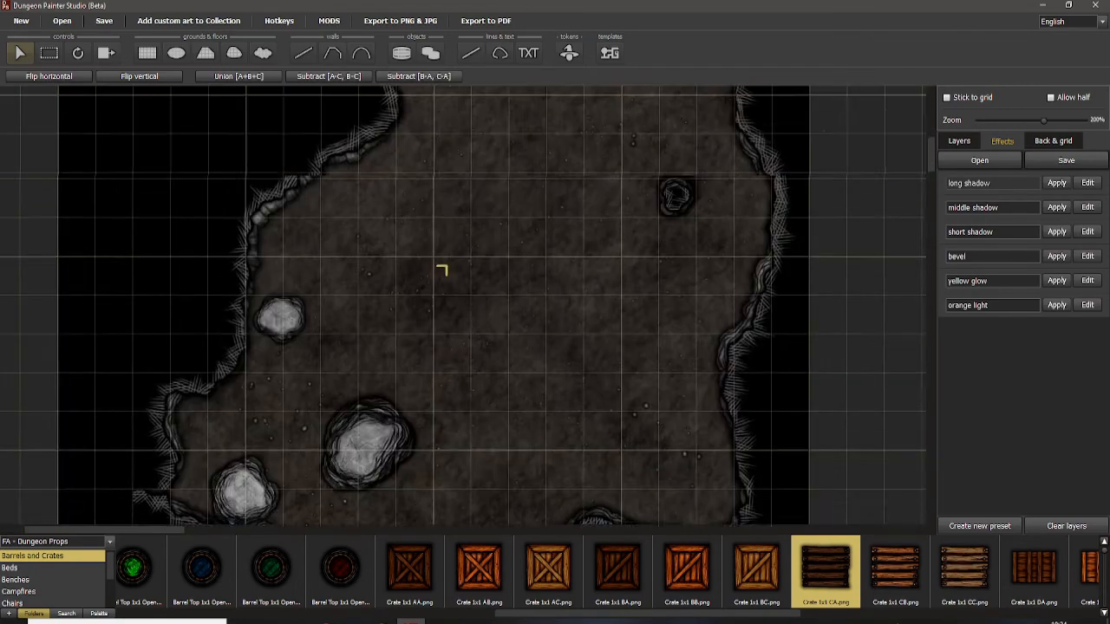
pyautogui.scroll(-5, 439, 482)
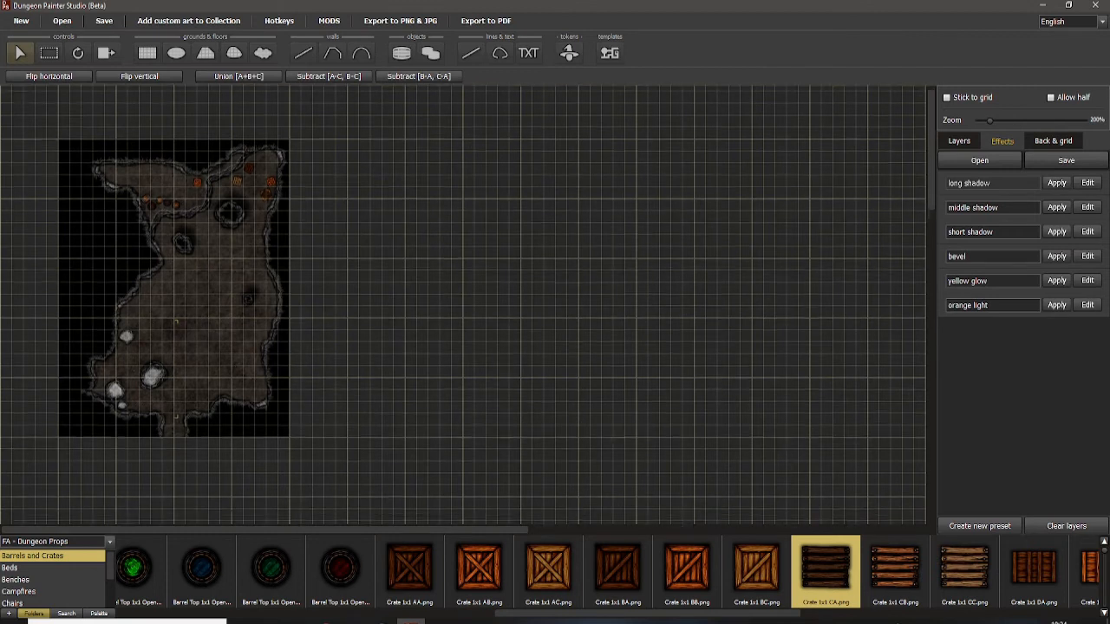
# Step: Activate the rectangular ground tool and open the overlay textures of the tops collection
pyautogui.click(147, 53)
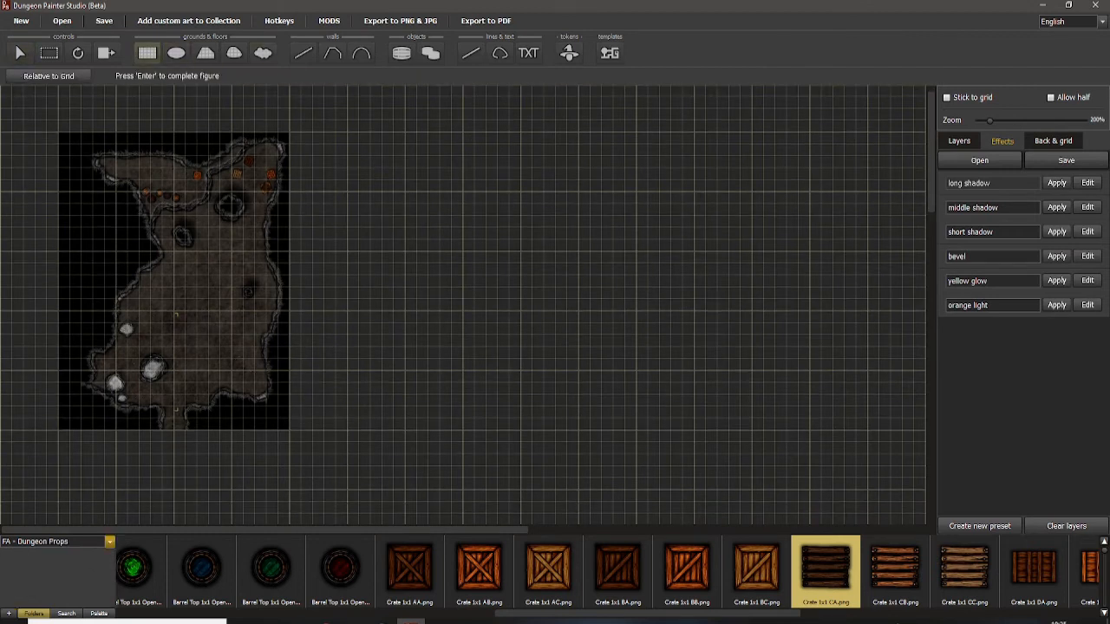
pyautogui.click(109, 542)
pyautogui.scroll(4, 52, 503)
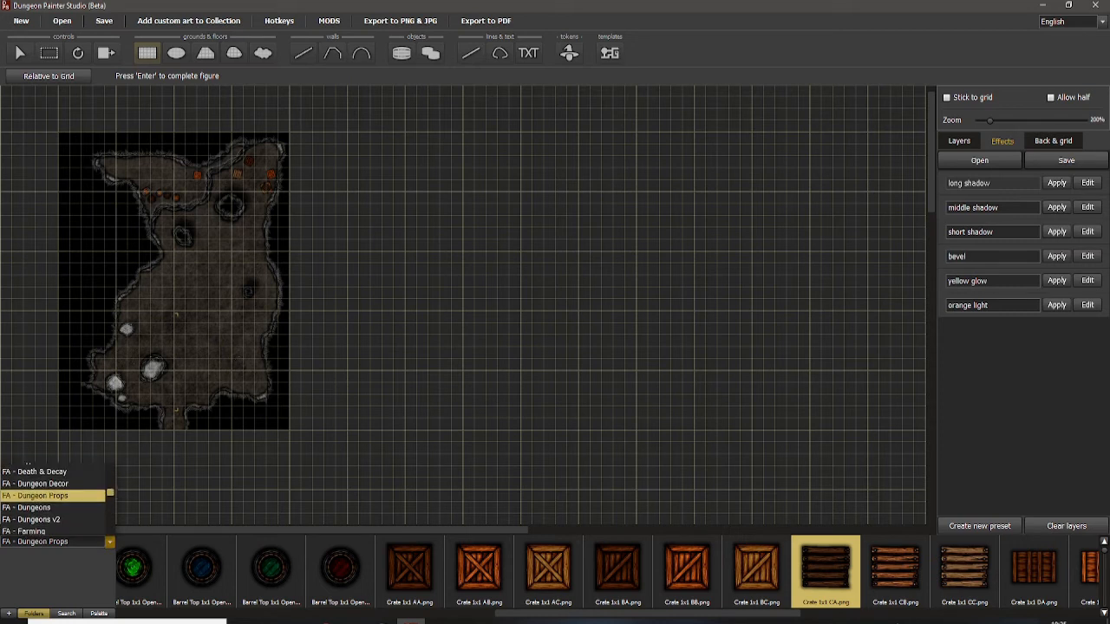
pyautogui.scroll(-10, 52, 502)
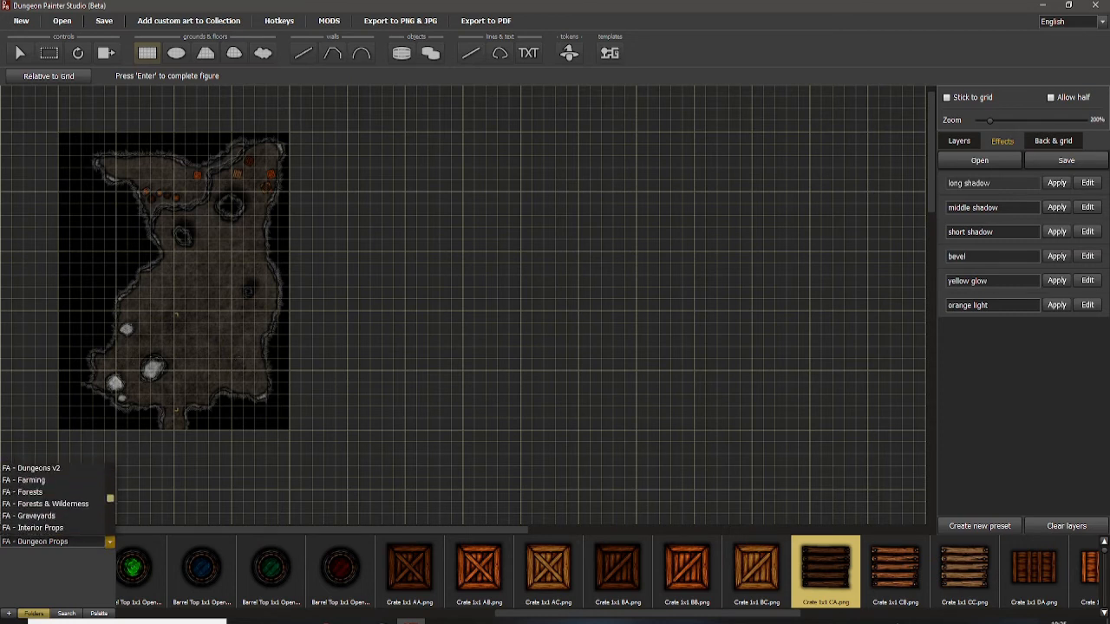
pyautogui.scroll(-2, 52, 502)
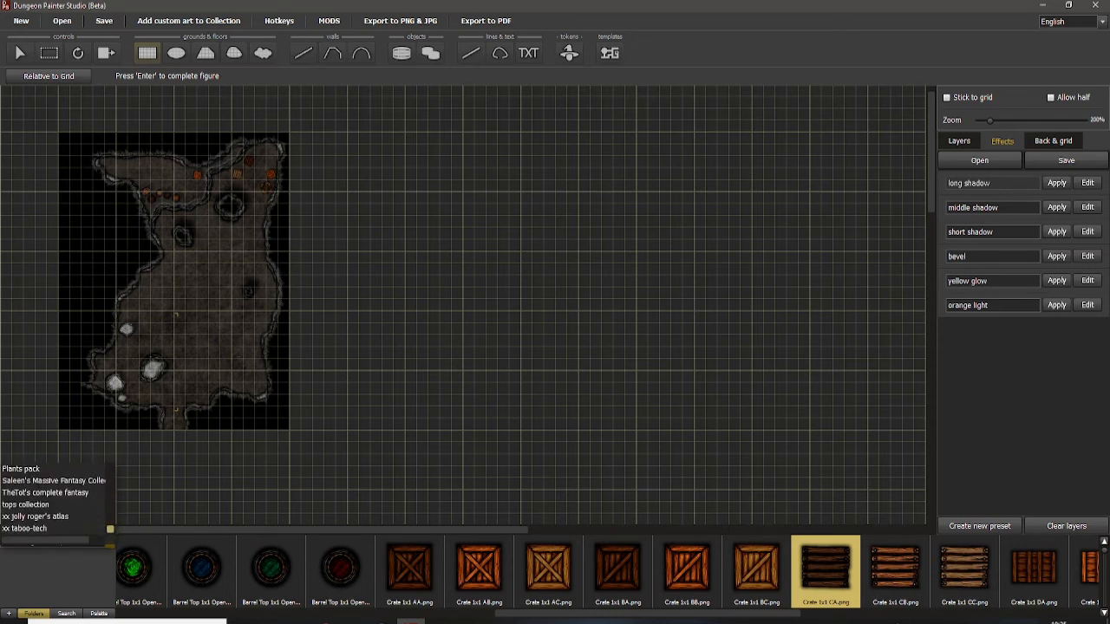
pyautogui.click(55, 512)
pyautogui.scroll(-1, 54, 579)
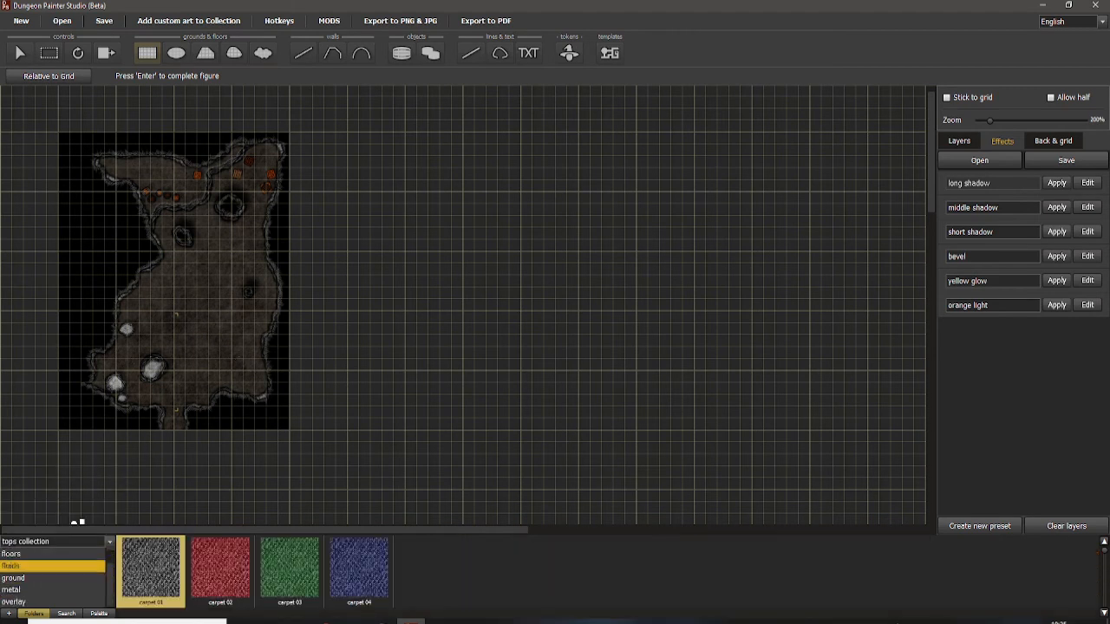
pyautogui.click(52, 601)
pyautogui.click(74, 541)
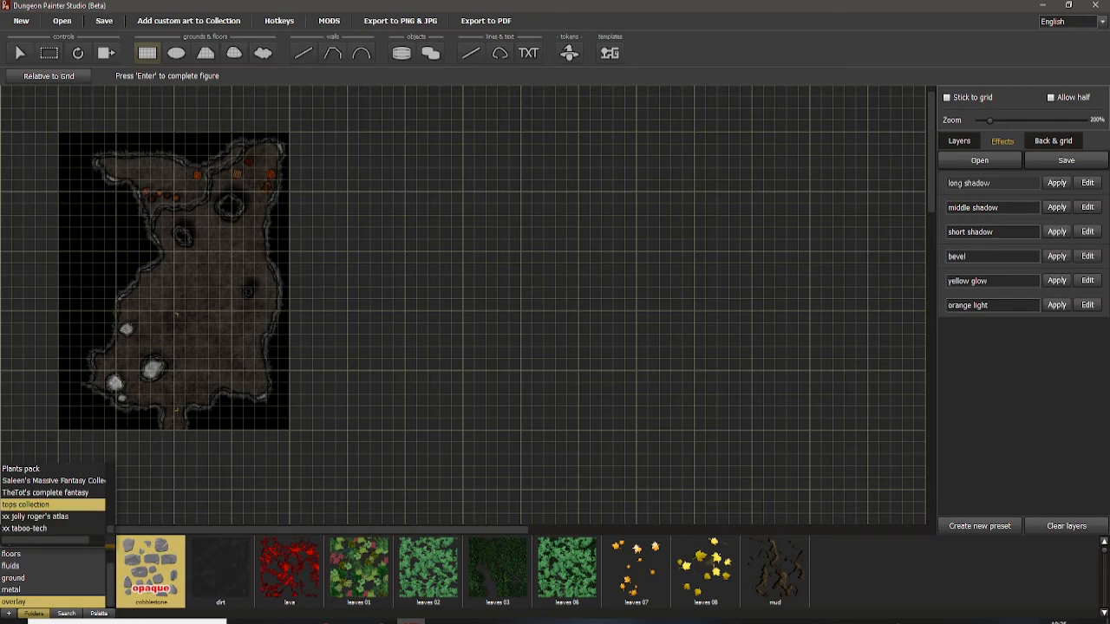
pyautogui.scroll(2, 337, 349)
pyautogui.scroll(-2, 299, 332)
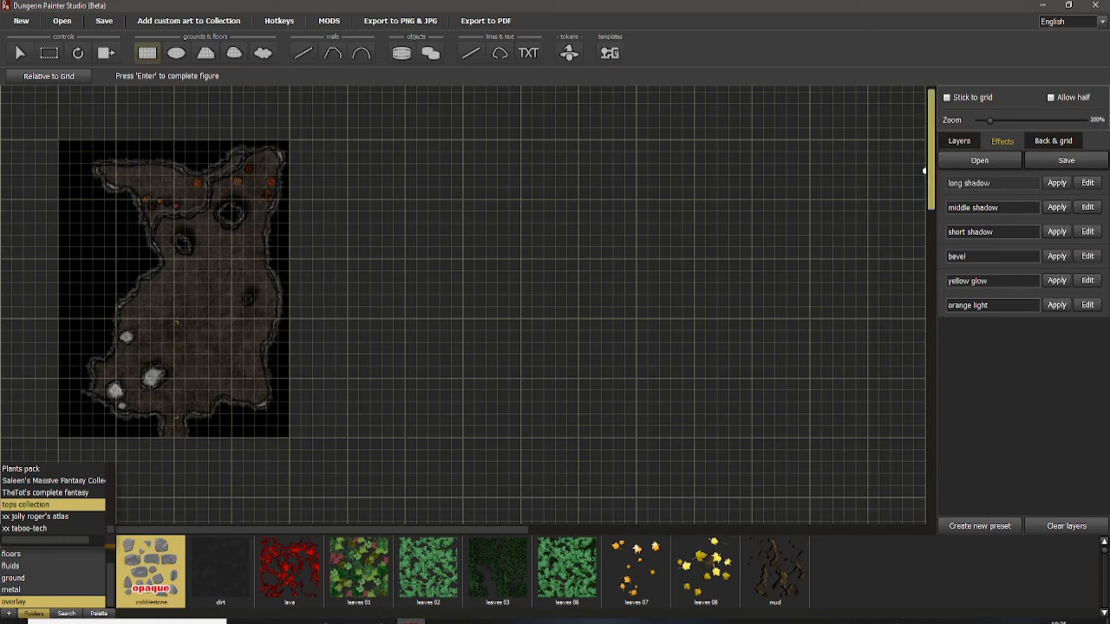
# Step: Cover the whole map with a grid-snapped rectangle of the dirt overlay and move its layer above all others
pyautogui.click(959, 141)
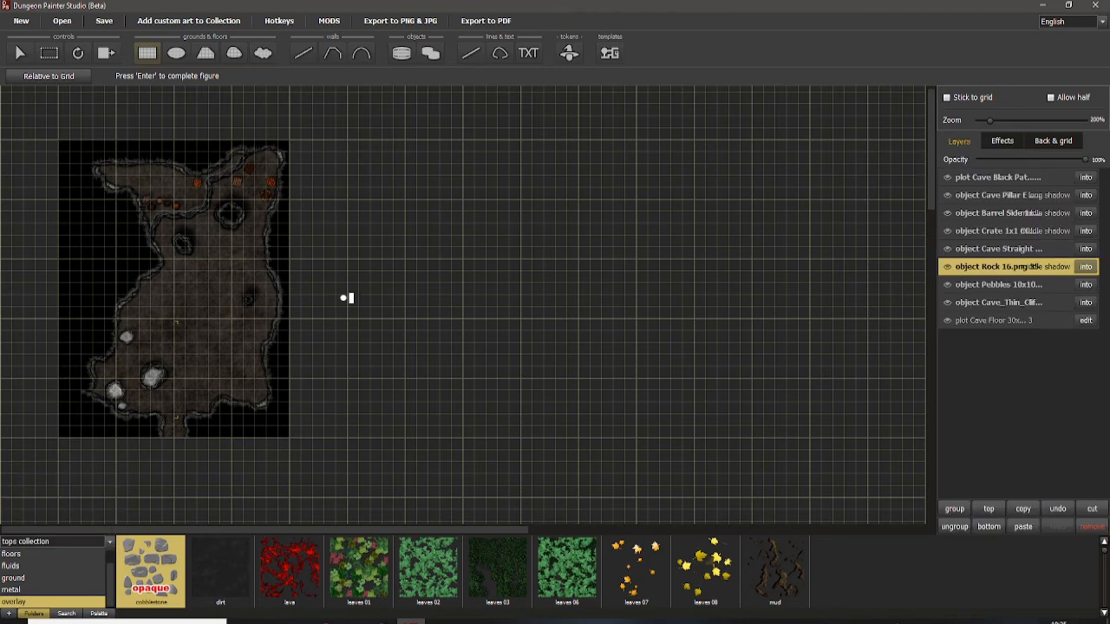
pyautogui.click(220, 569)
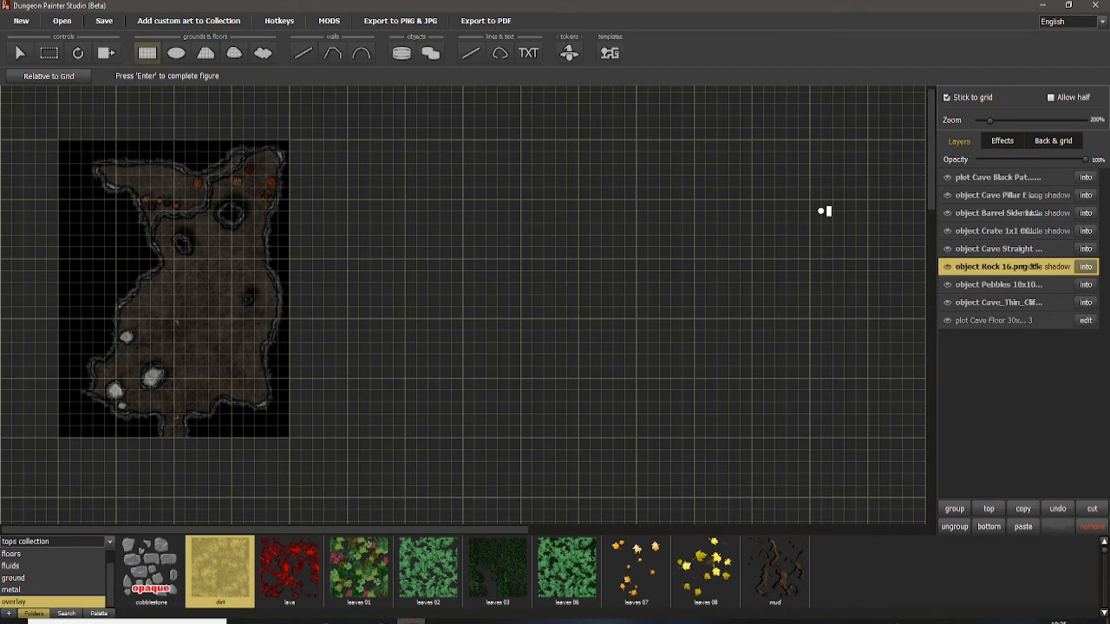
pyautogui.moveTo(61, 139)
pyautogui.mouseDown()
pyautogui.moveTo(260, 411)
pyautogui.moveTo(292, 438)
pyautogui.mouseUp()
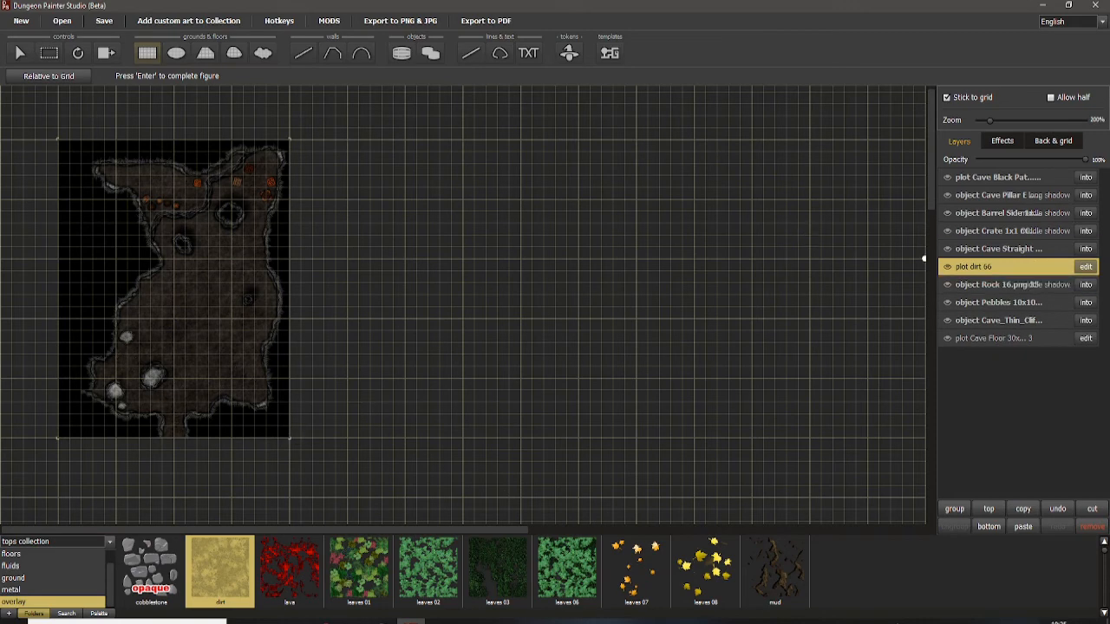
pyautogui.scroll(6, 463, 226)
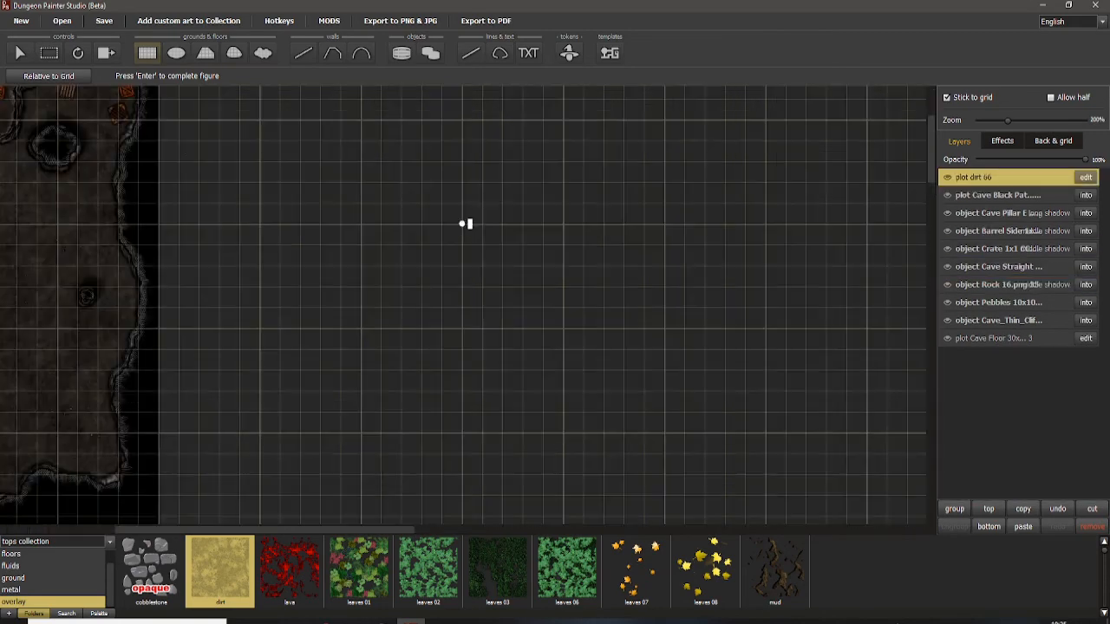
# Step: Examine how the dirt overlay looks over the cave floor, props and rocks across the map
pyautogui.moveTo(556, 239); pyautogui.dragTo(559, 369)
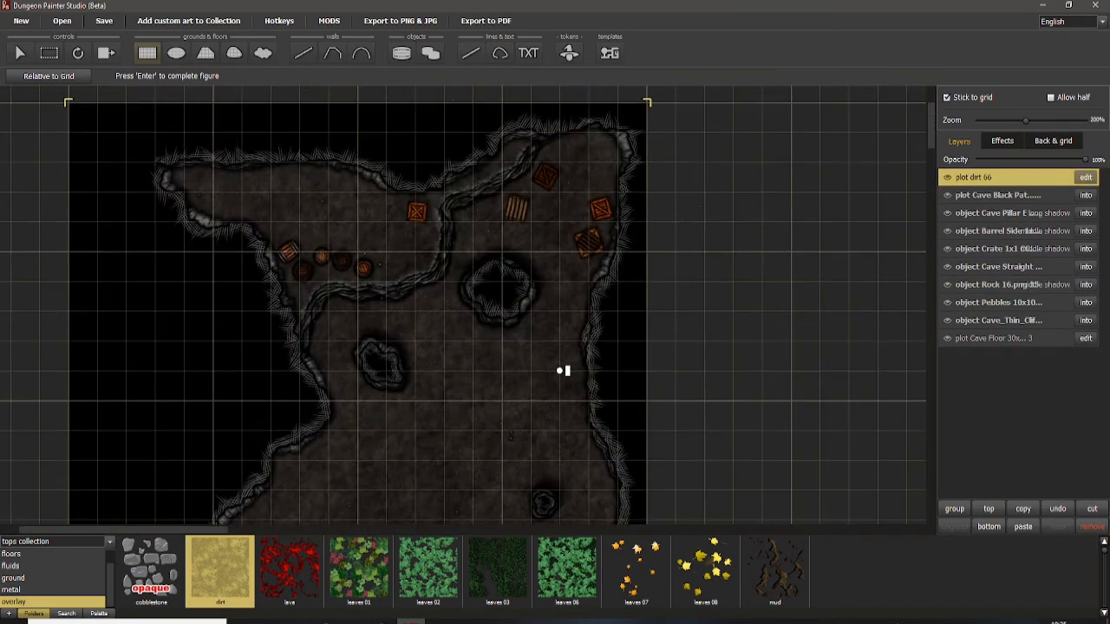
pyautogui.scroll(6, 553, 275)
pyautogui.moveTo(571, 272); pyautogui.dragTo(631, 305)
pyautogui.scroll(-4, 631, 305)
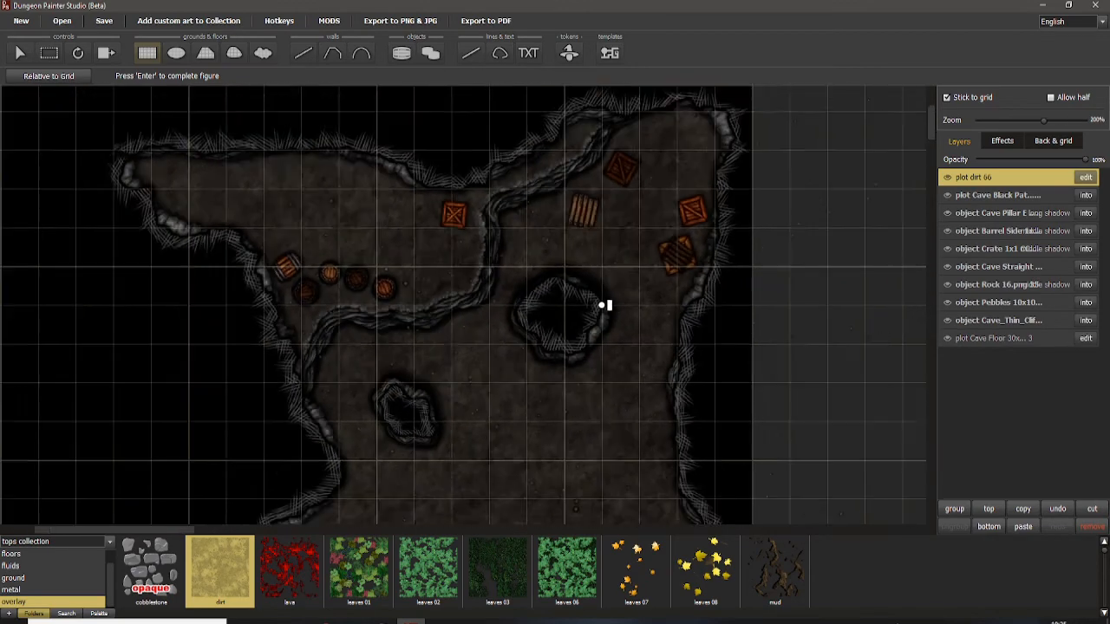
pyautogui.moveTo(515, 365); pyautogui.dragTo(528, 255)
pyautogui.scroll(-2, 448, 254)
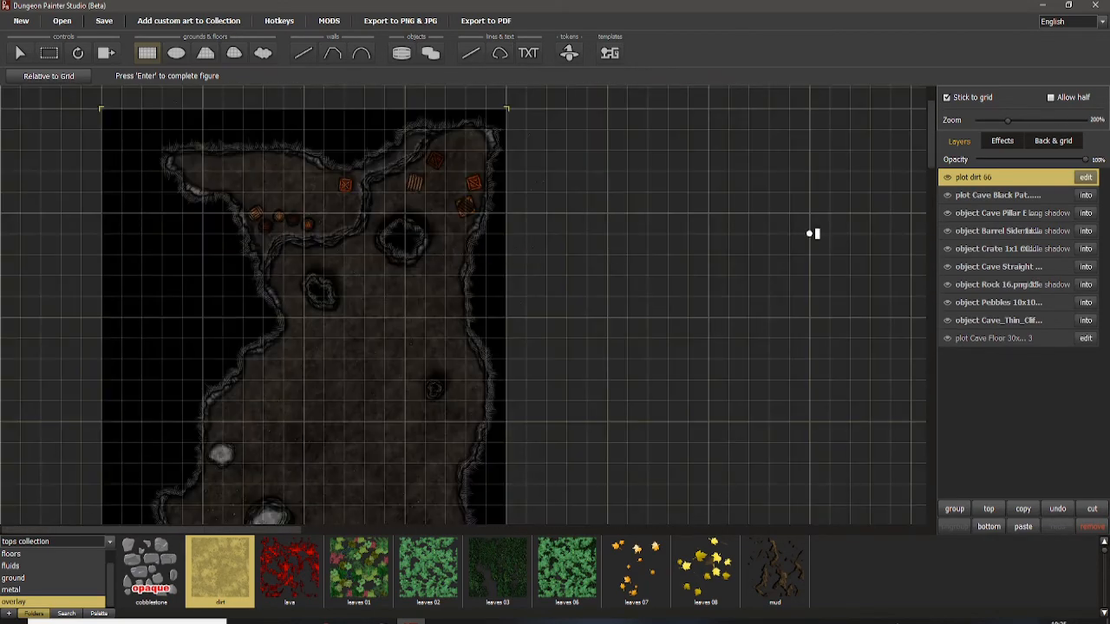
pyautogui.scroll(3, 367, 234)
pyautogui.moveTo(354, 263); pyautogui.dragTo(557, 339)
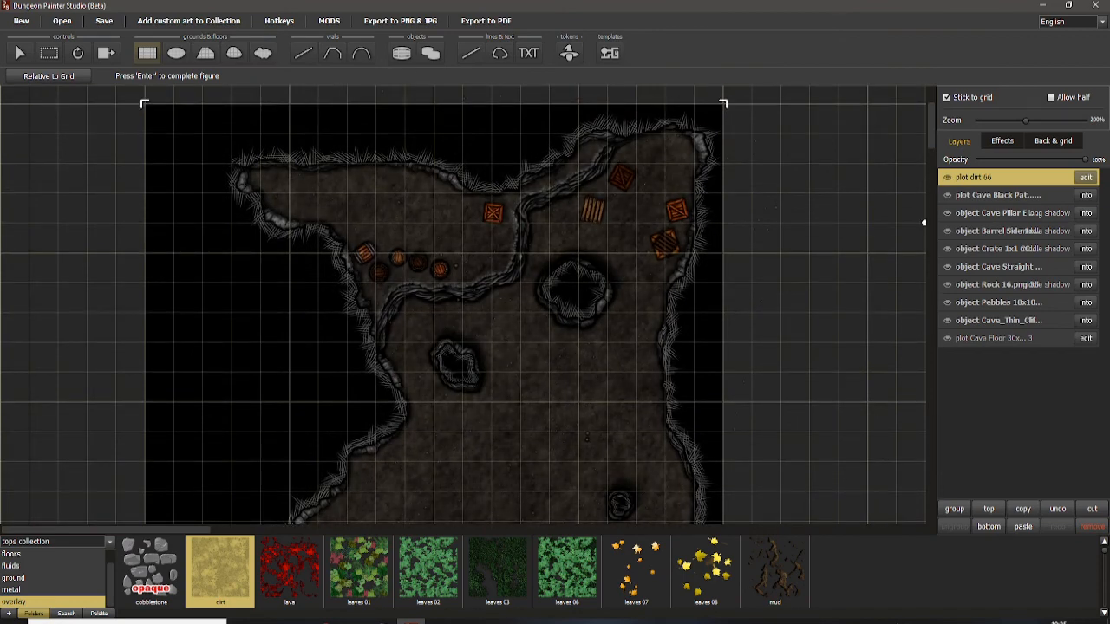
pyautogui.scroll(-8, 610, 401)
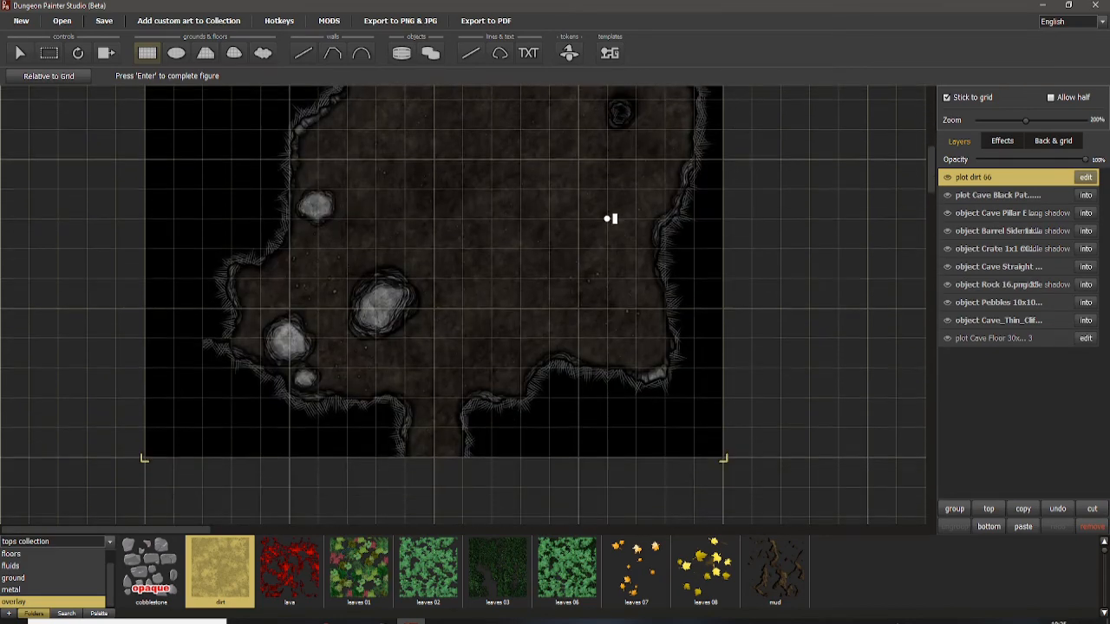
pyautogui.scroll(8, 552, 226)
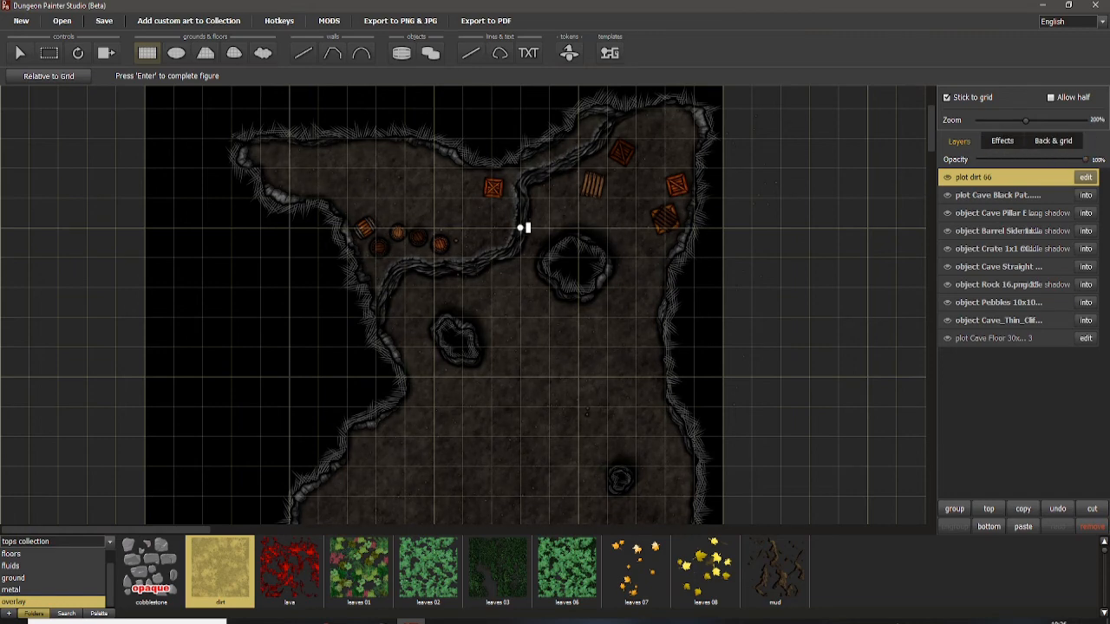
pyautogui.scroll(1, 520, 227)
pyautogui.moveTo(500, 469); pyautogui.dragTo(522, 326)
pyautogui.scroll(-1, 494, 233)
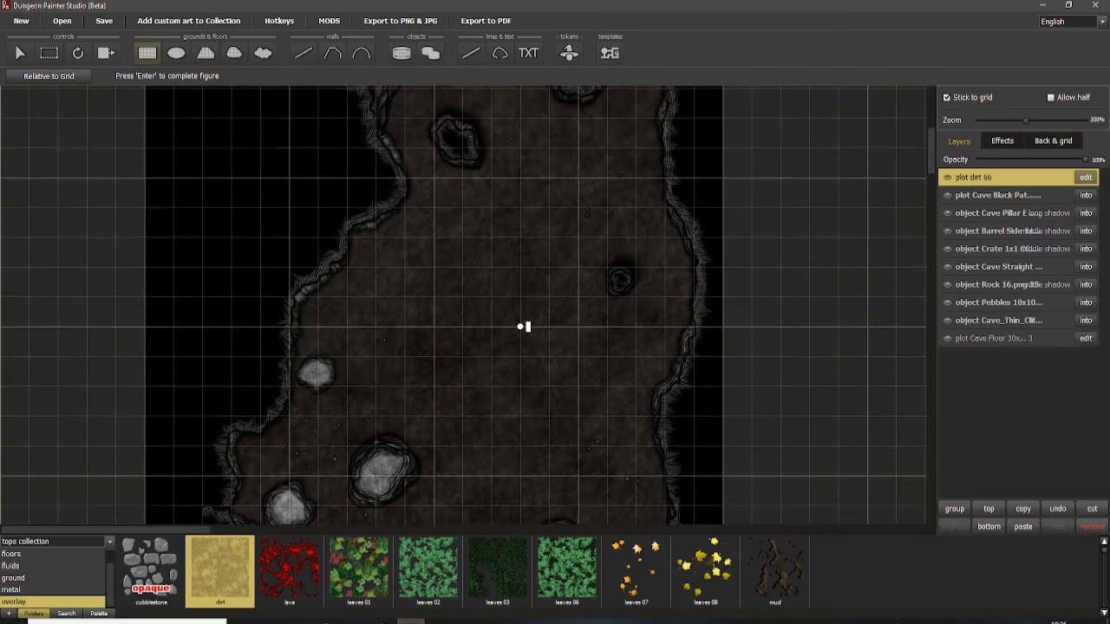
pyautogui.moveTo(522, 236); pyautogui.dragTo(524, 290)
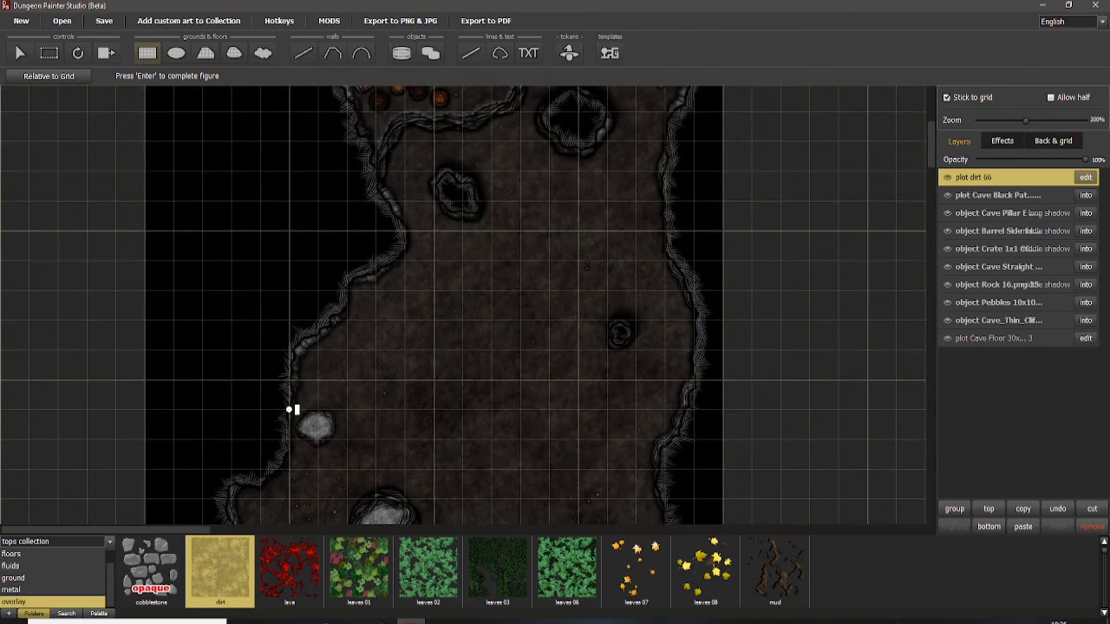
# Step: Open the FA - Graveyards collection and activate the object placement tool to show its props
pyautogui.click(109, 542)
pyautogui.scroll(4, 53, 506)
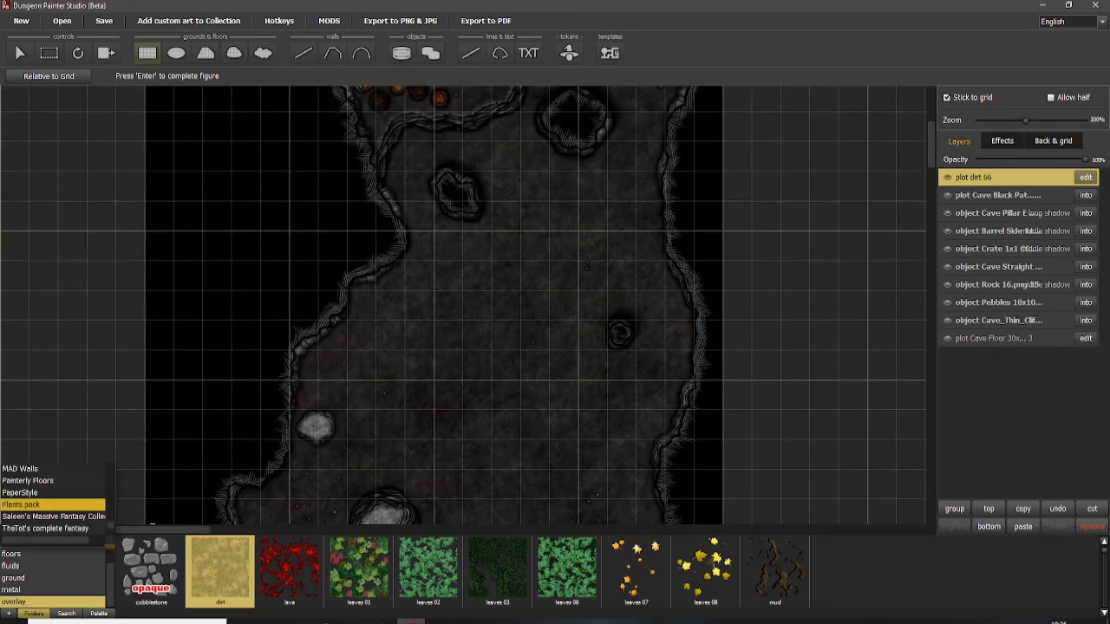
pyautogui.scroll(3, 54, 499)
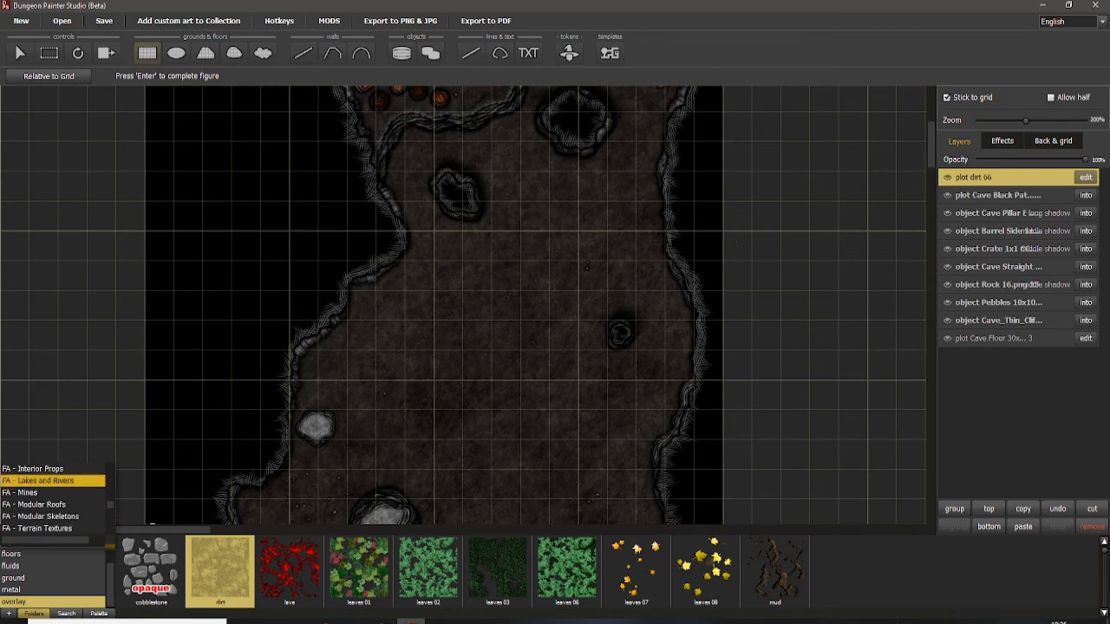
pyautogui.scroll(2, 53, 480)
pyautogui.click(39, 487)
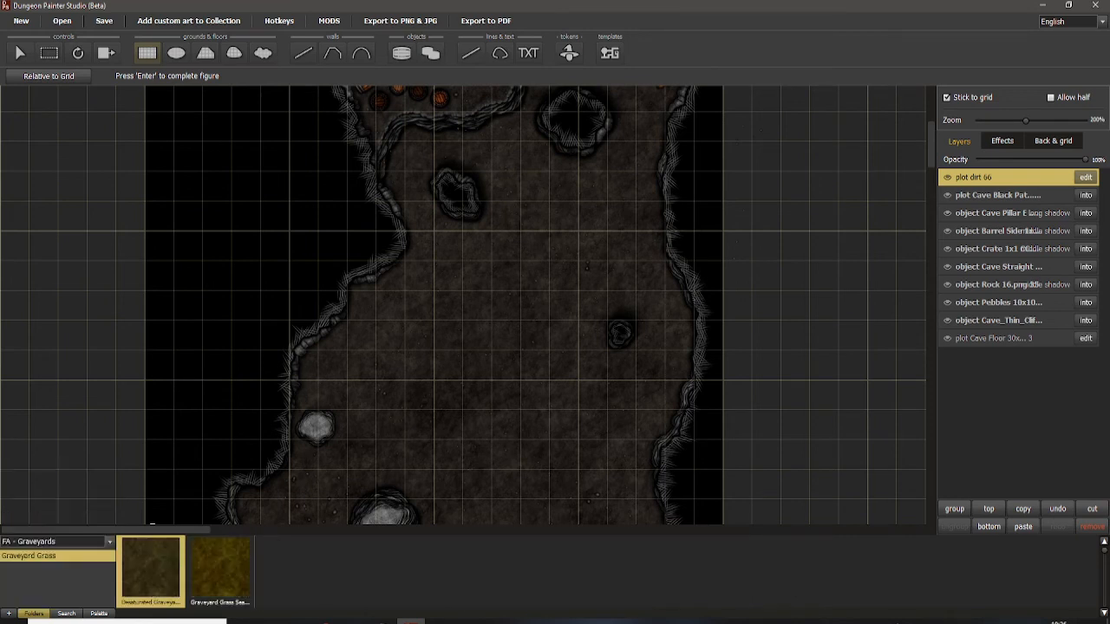
pyautogui.click(401, 53)
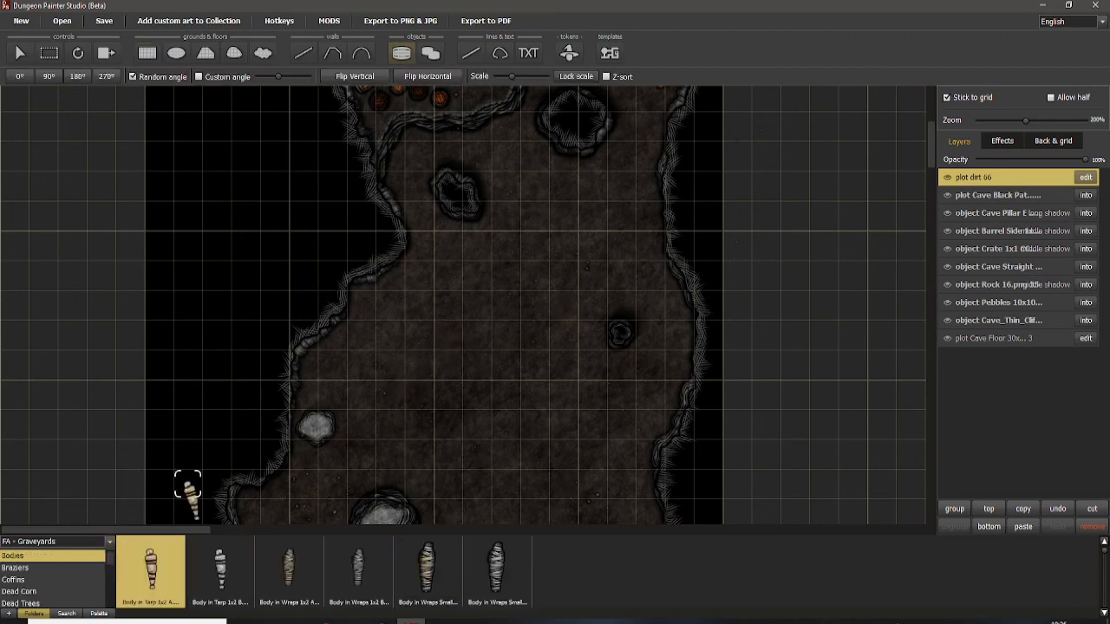
# Step: Browse the object collections for more overlay art, opening FA - Forests and returning to FA - Graveyards
pyautogui.click(109, 541)
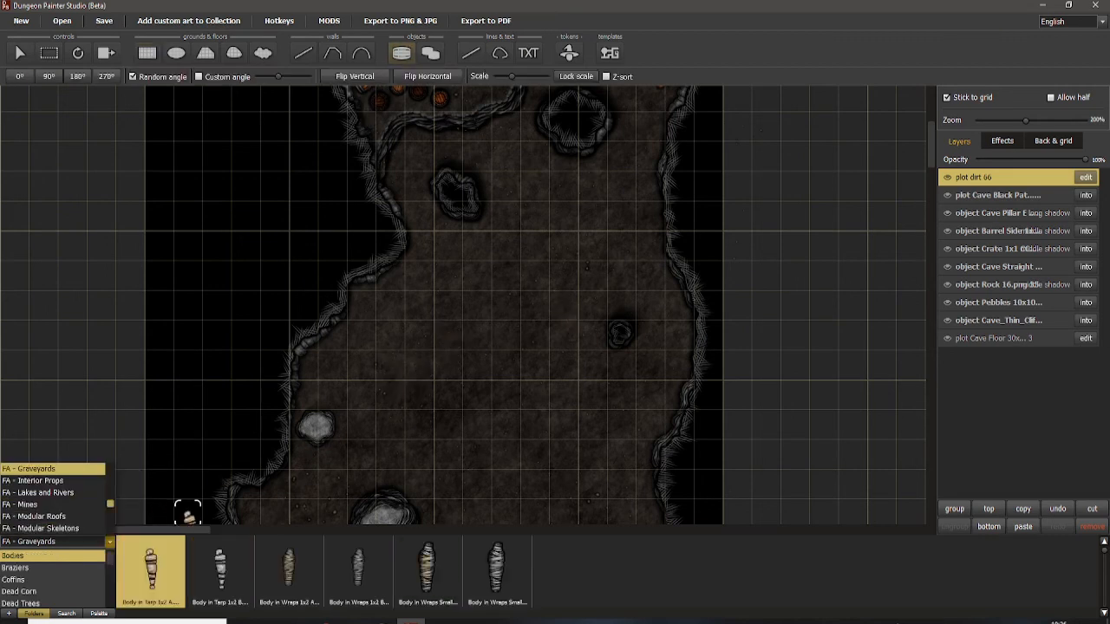
pyautogui.scroll(10, 52, 501)
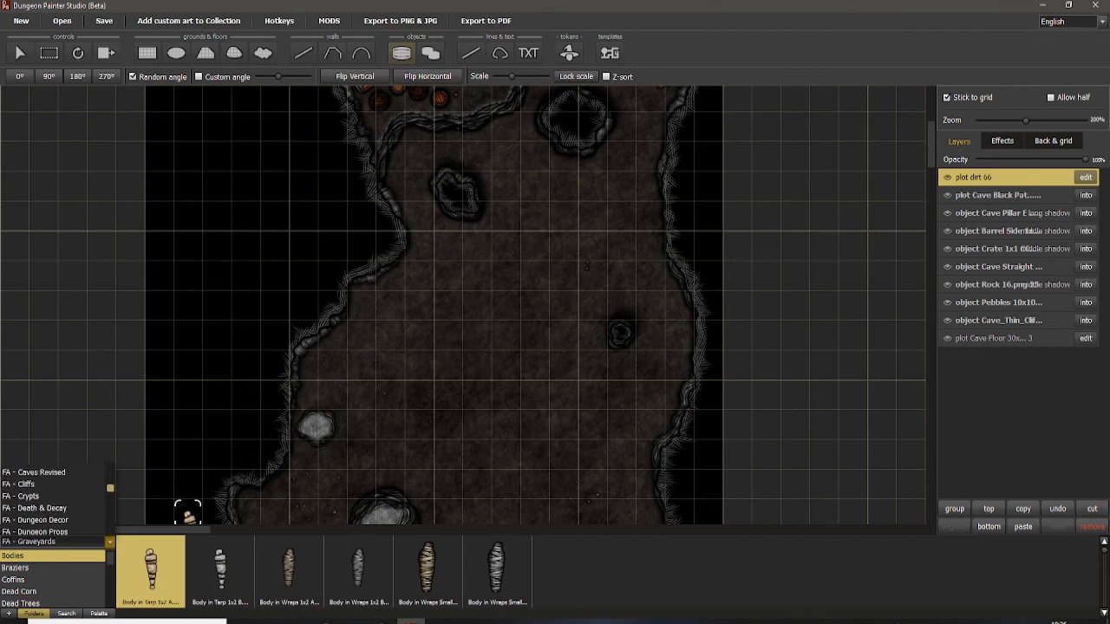
pyautogui.scroll(-4, 52, 501)
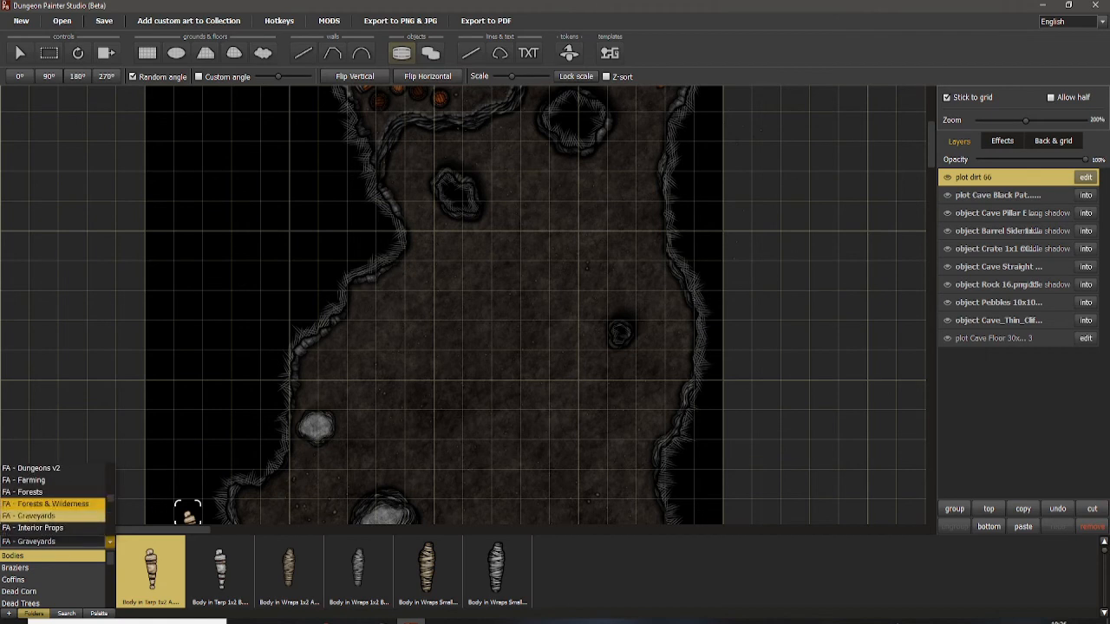
pyautogui.click(35, 498)
pyautogui.scroll(-3, 52, 577)
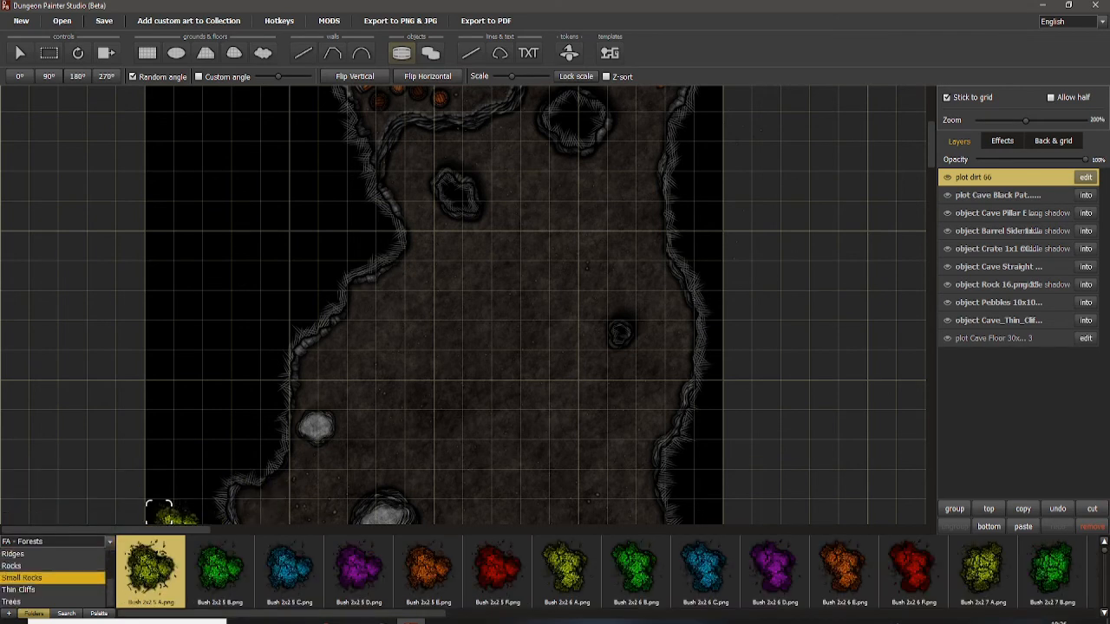
pyautogui.click(109, 541)
pyautogui.scroll(3, 53, 516)
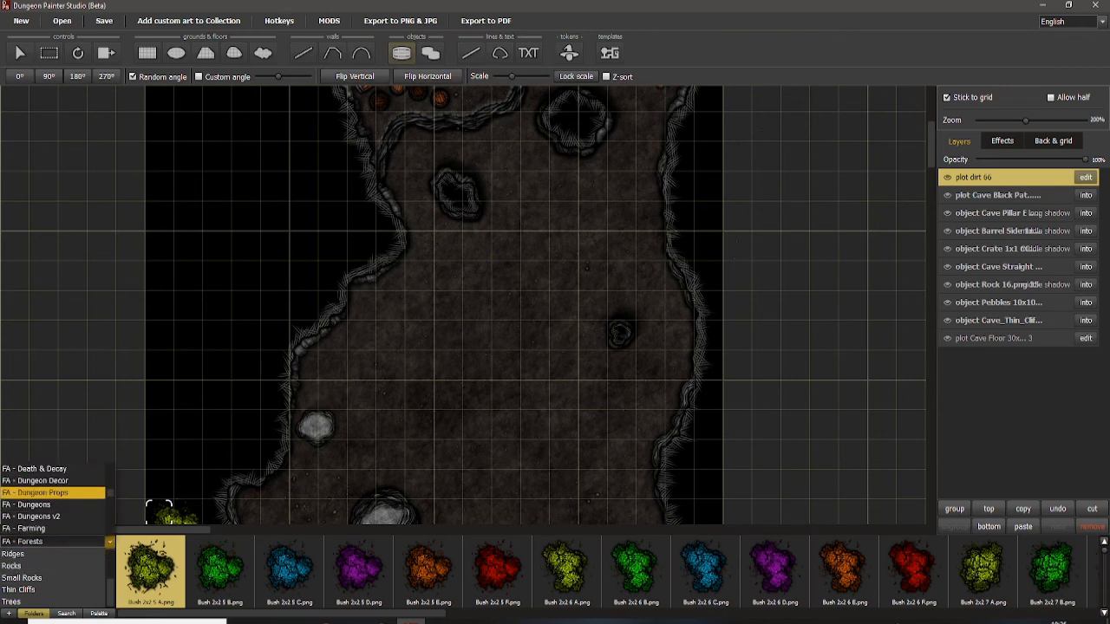
pyautogui.scroll(3, 52, 498)
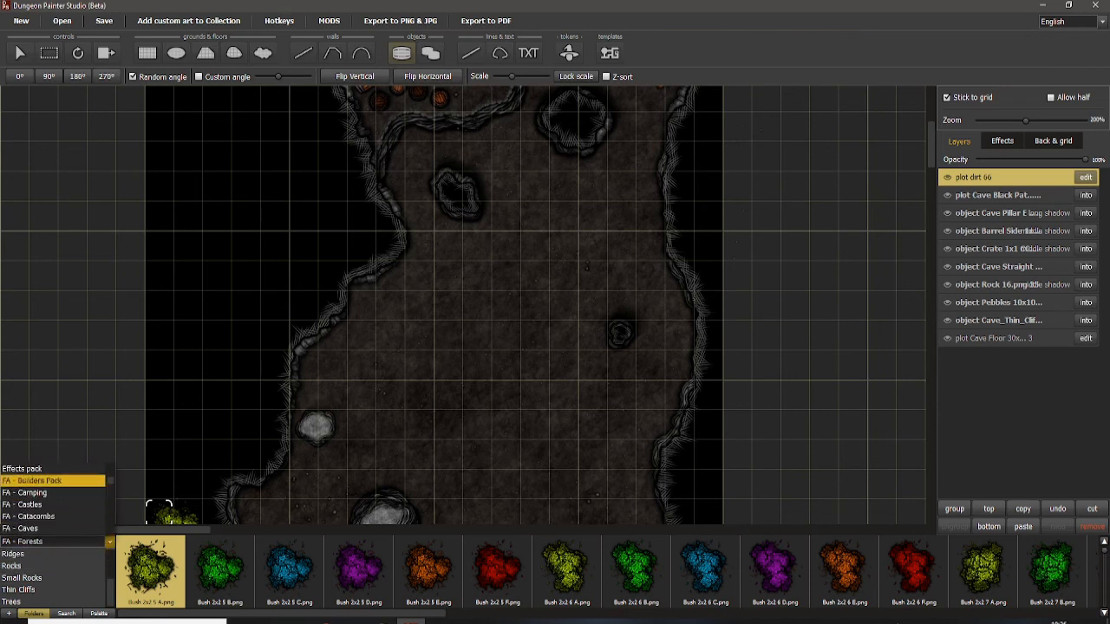
pyautogui.scroll(-9, 52, 494)
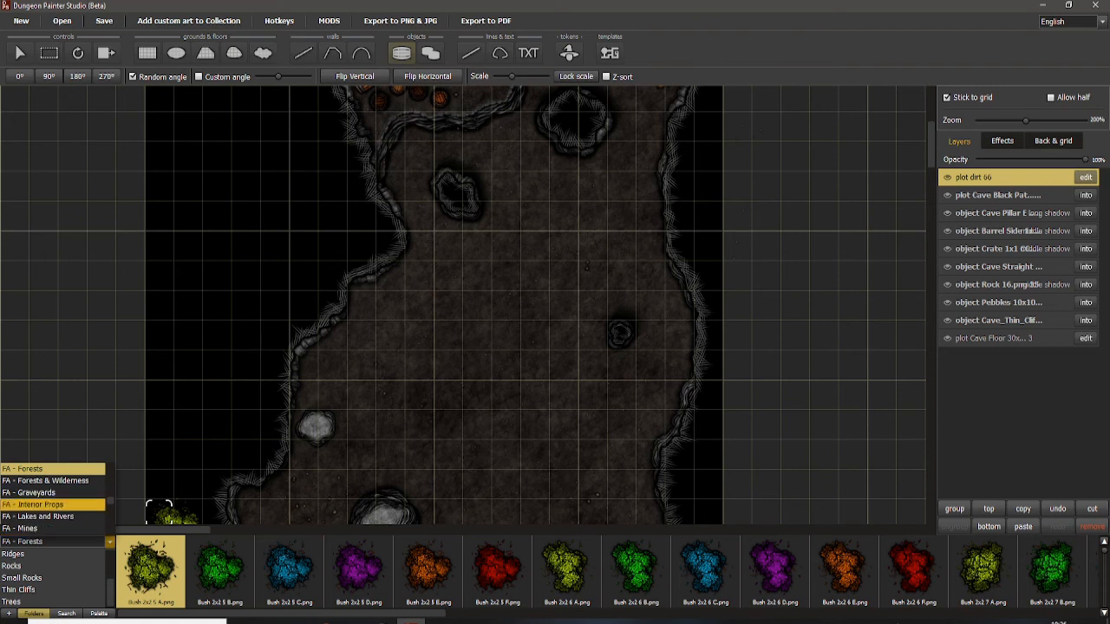
pyautogui.click(28, 492)
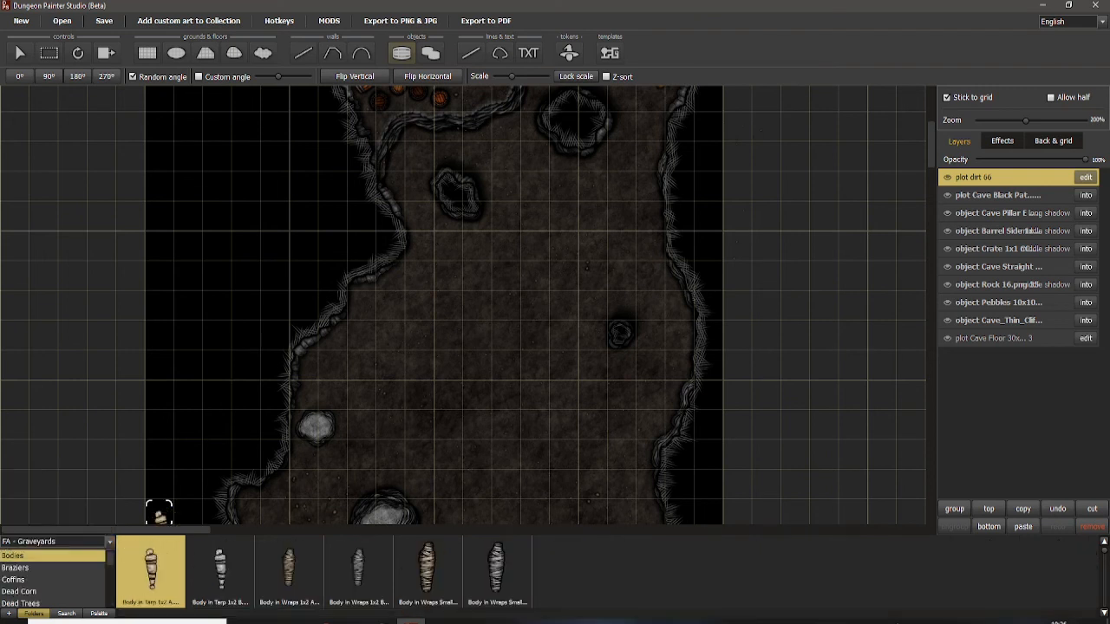
pyautogui.click(108, 542)
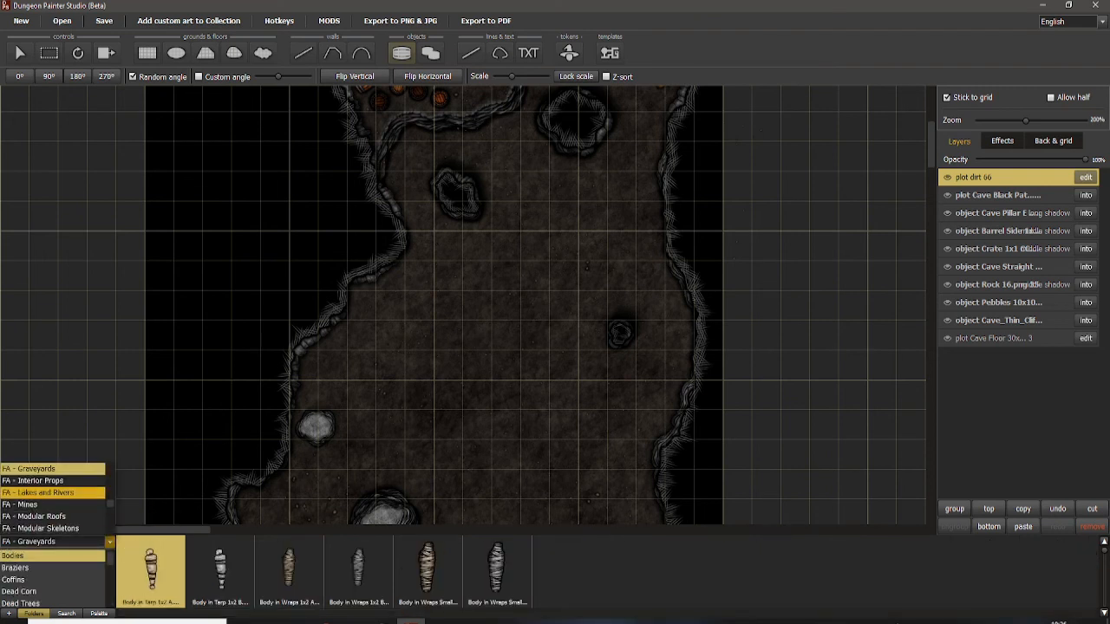
pyautogui.scroll(-5, 52, 493)
pyautogui.scroll(8, 52, 494)
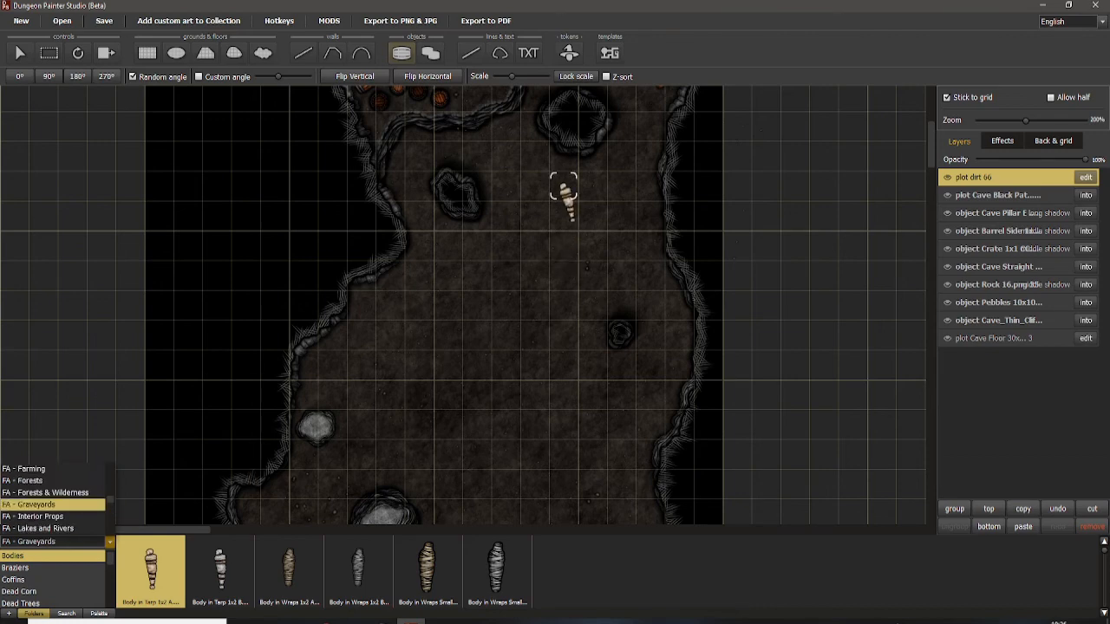
# Step: Look through the collection list around the Effects pack on the grassland map, keeping its Overlays unsorted lots folder open
pyautogui.scroll(-2, 563, 216)
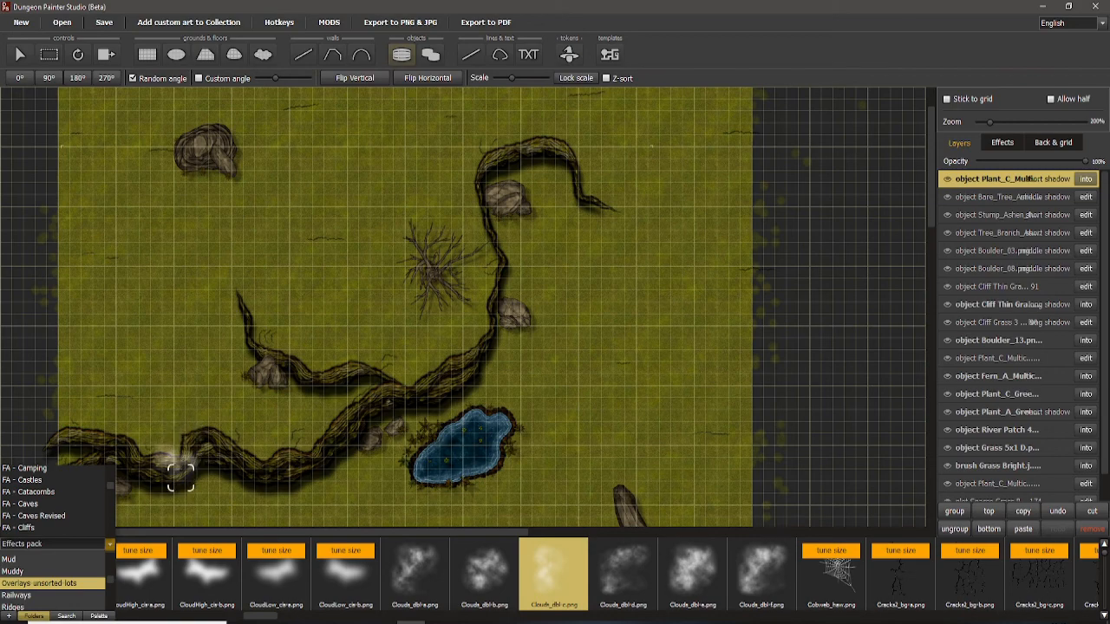
pyautogui.scroll(2, 461, 299)
pyautogui.scroll(-3, 468, 301)
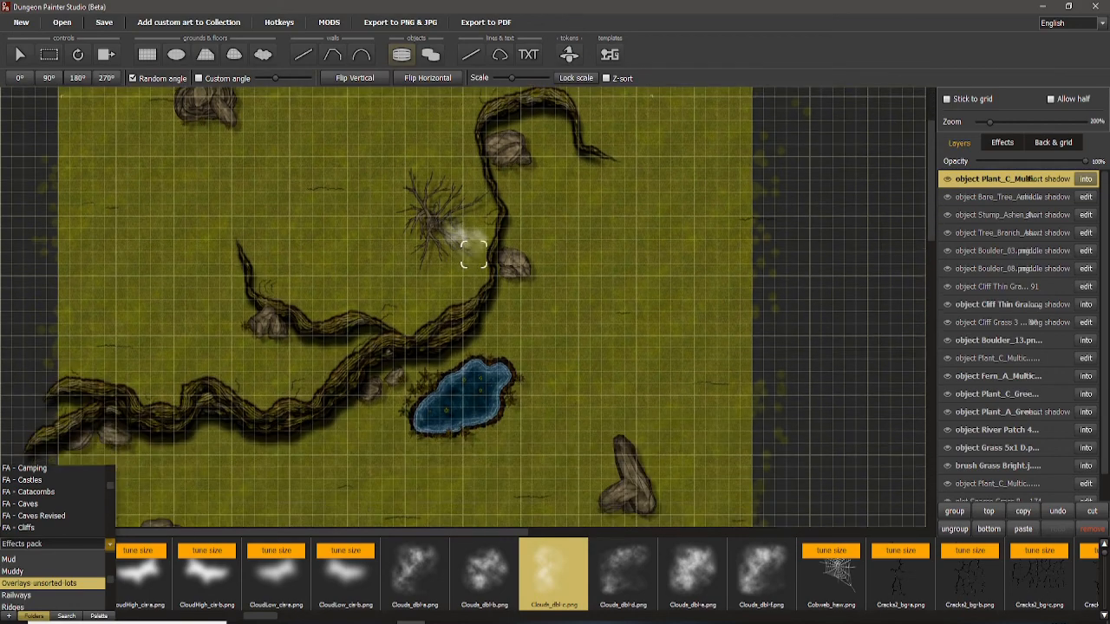
pyautogui.scroll(-1, 473, 253)
pyautogui.click(110, 544)
pyautogui.click(110, 544)
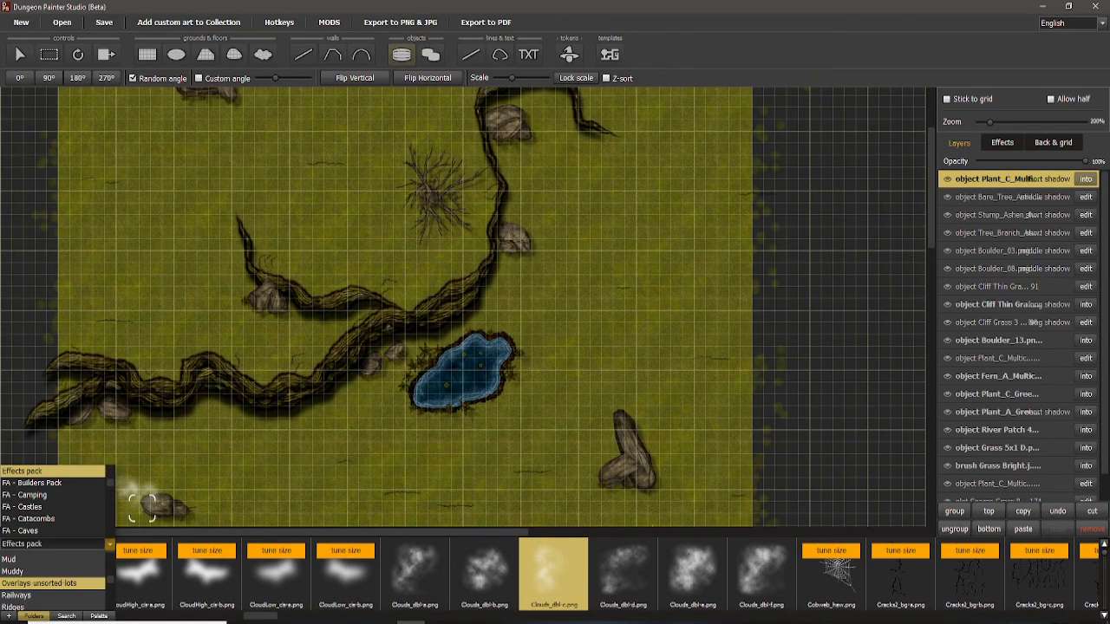
pyautogui.scroll(1, 52, 498)
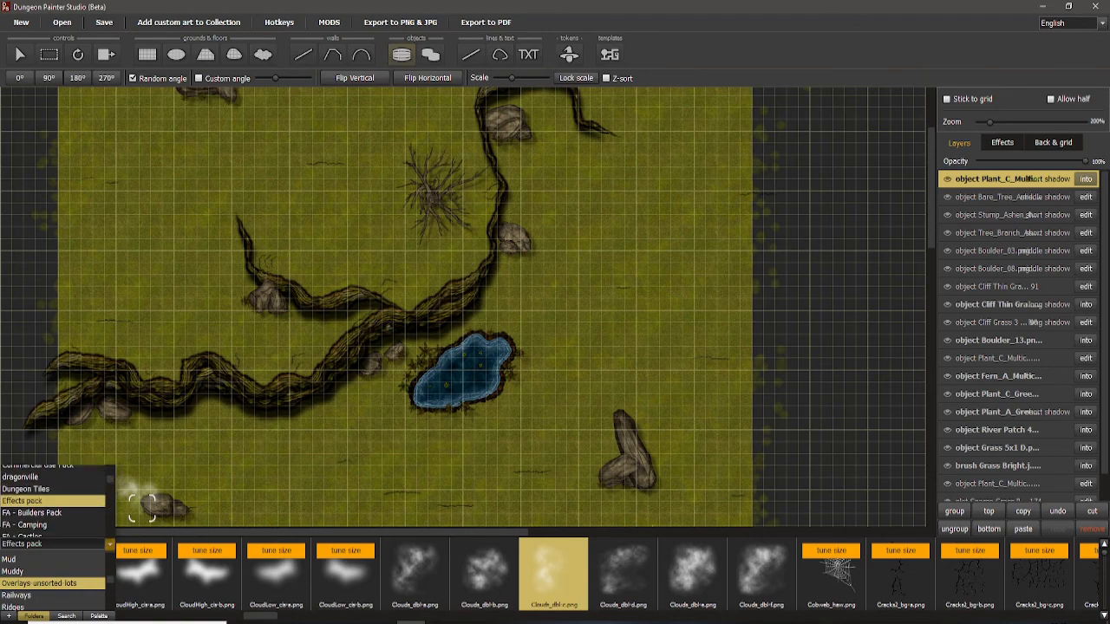
pyautogui.scroll(-3, 52, 498)
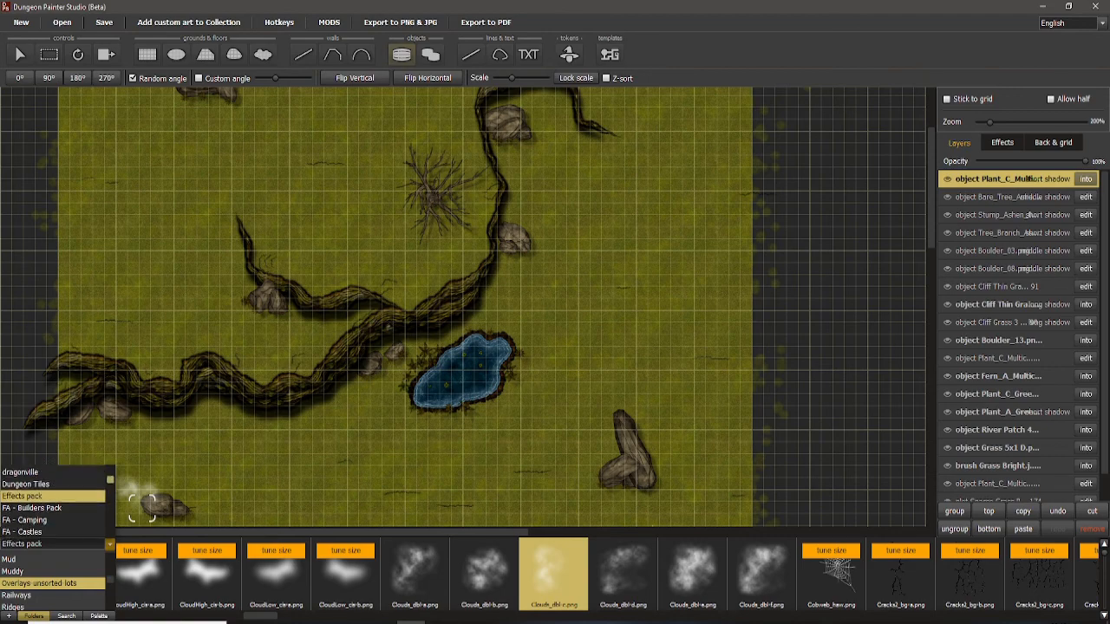
pyautogui.scroll(-2, 52, 499)
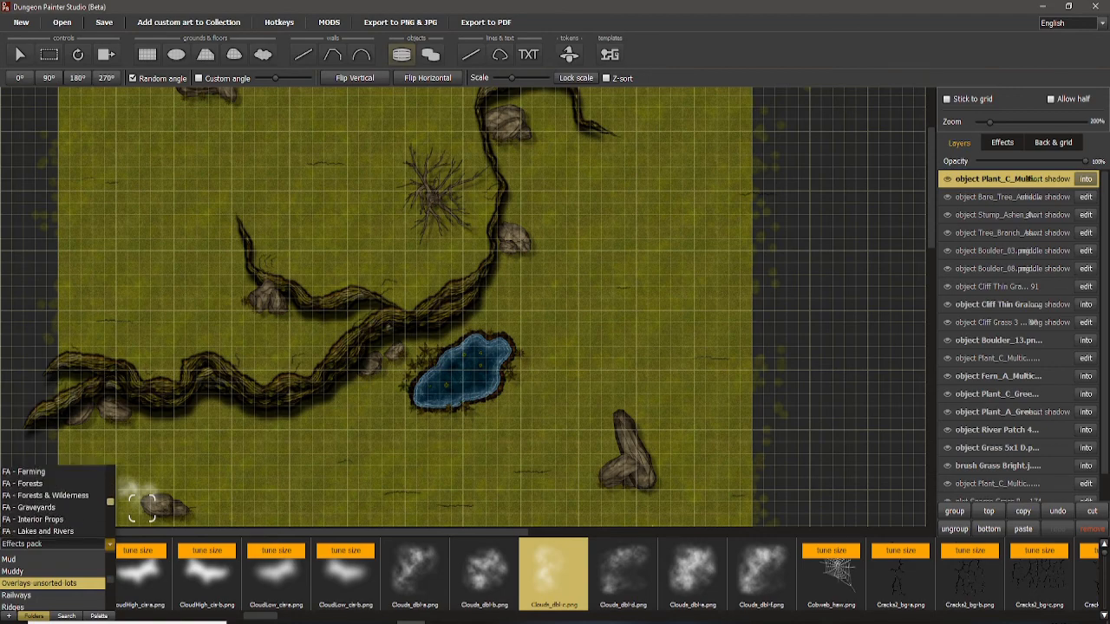
pyautogui.scroll(5, 52, 498)
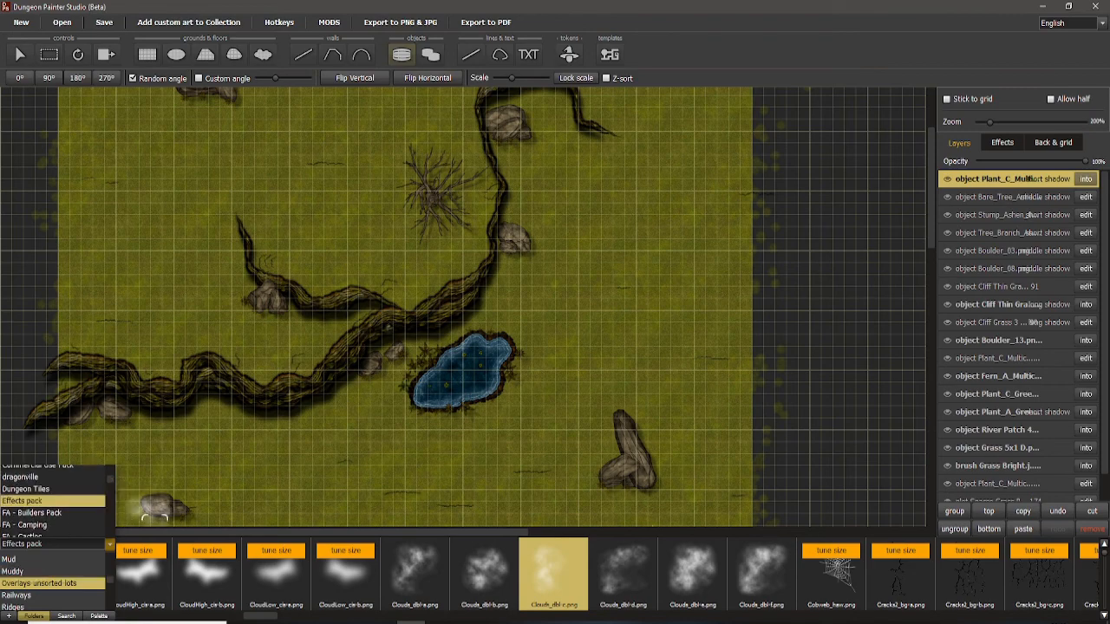
pyautogui.click(109, 544)
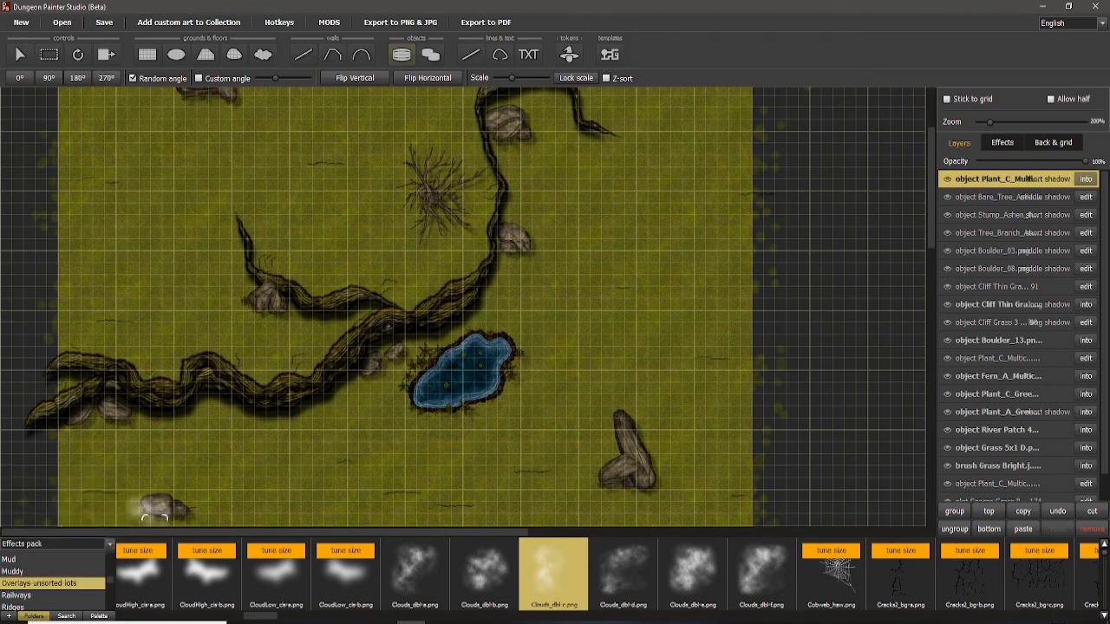
# Step: Place an enlarged Clouds_dbl-c overlay in the grassland map's upper-left area, beside the large boulder
pyautogui.moveTo(260, 617)
pyautogui.mouseDown()
pyautogui.moveTo(210, 616)
pyautogui.moveTo(468, 617)
pyautogui.moveTo(266, 616)
pyautogui.mouseUp()
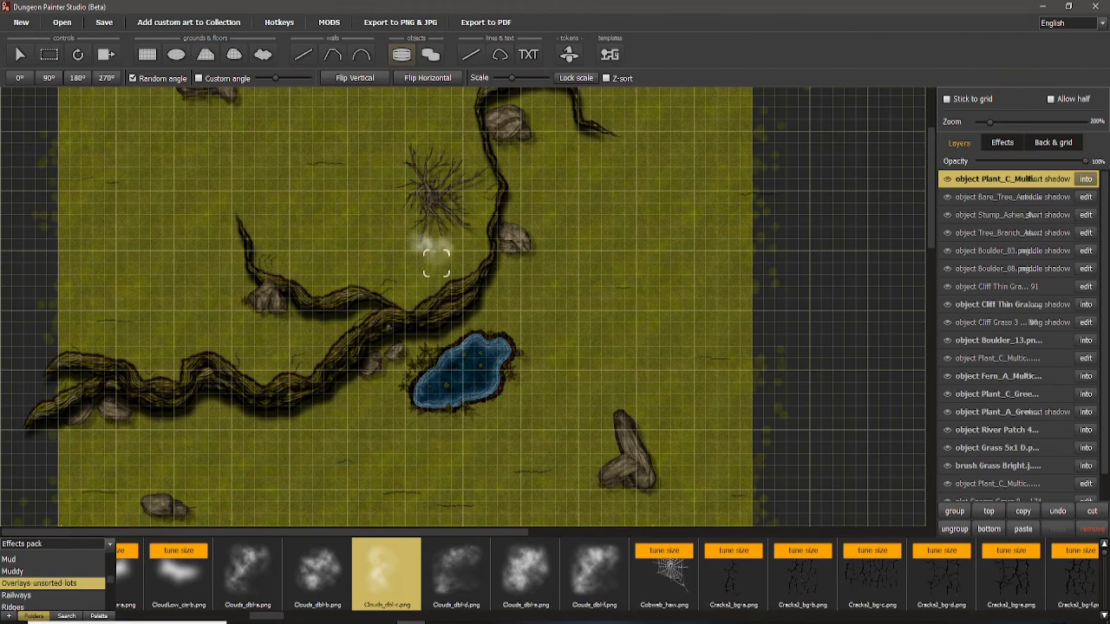
pyautogui.scroll(2, 451, 282)
pyautogui.scroll(-1, 450, 278)
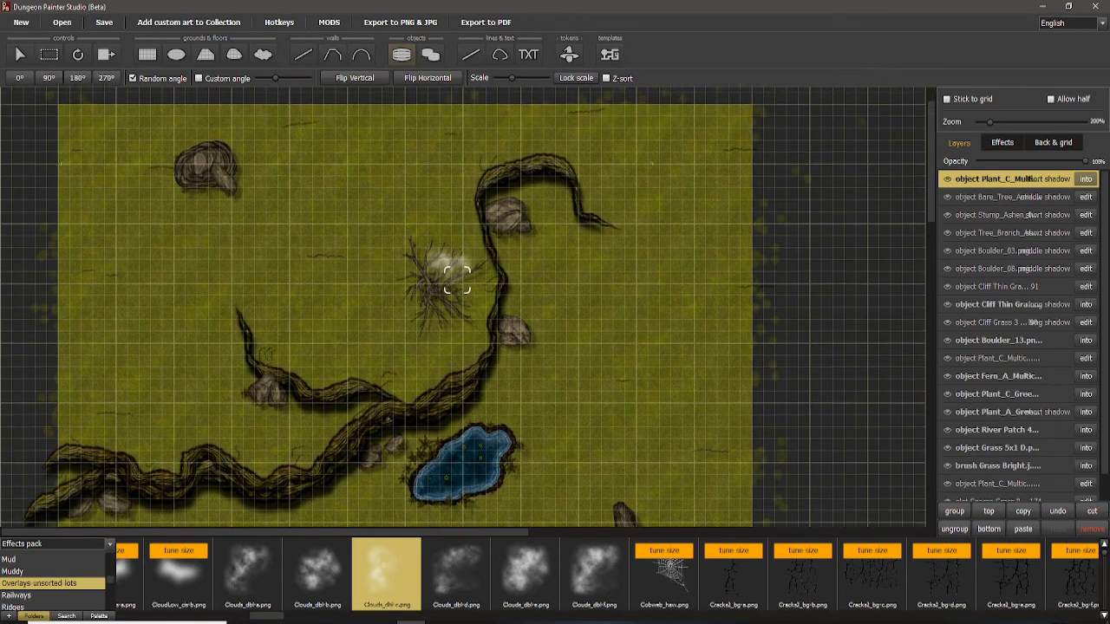
pyautogui.scroll(-2, 514, 169)
pyautogui.scroll(5, 514, 164)
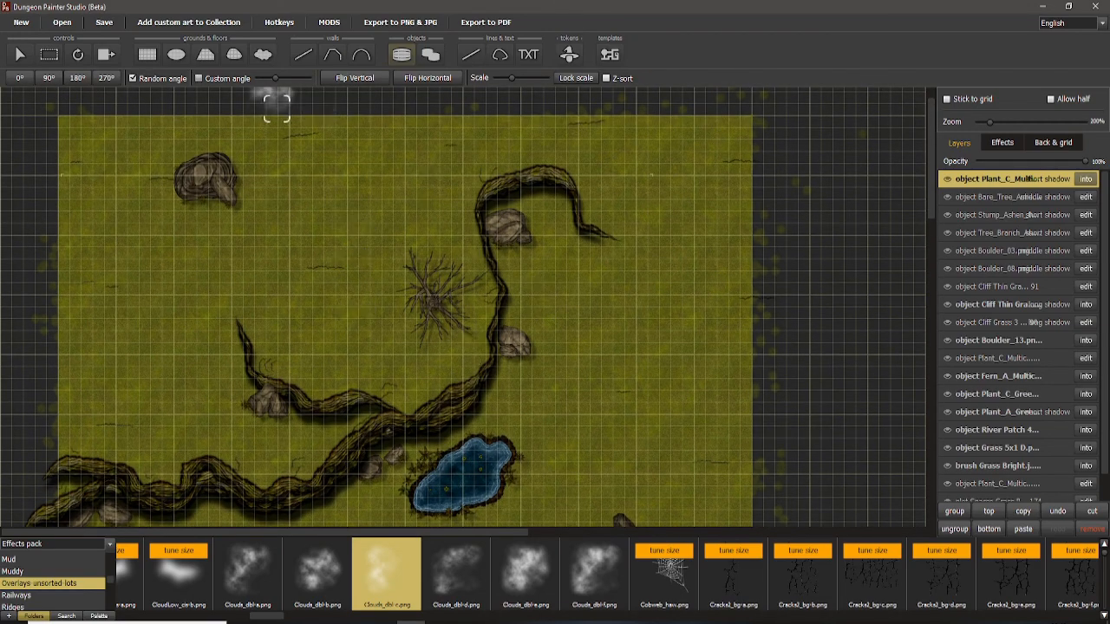
pyautogui.moveTo(511, 78); pyautogui.dragTo(542, 78)
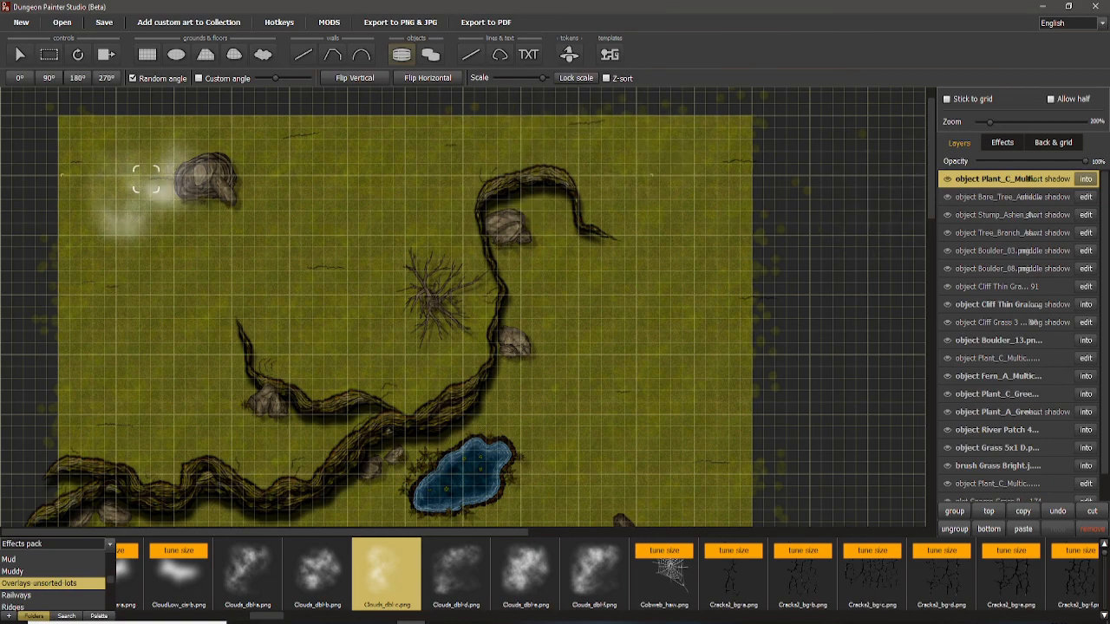
pyautogui.click(113, 191)
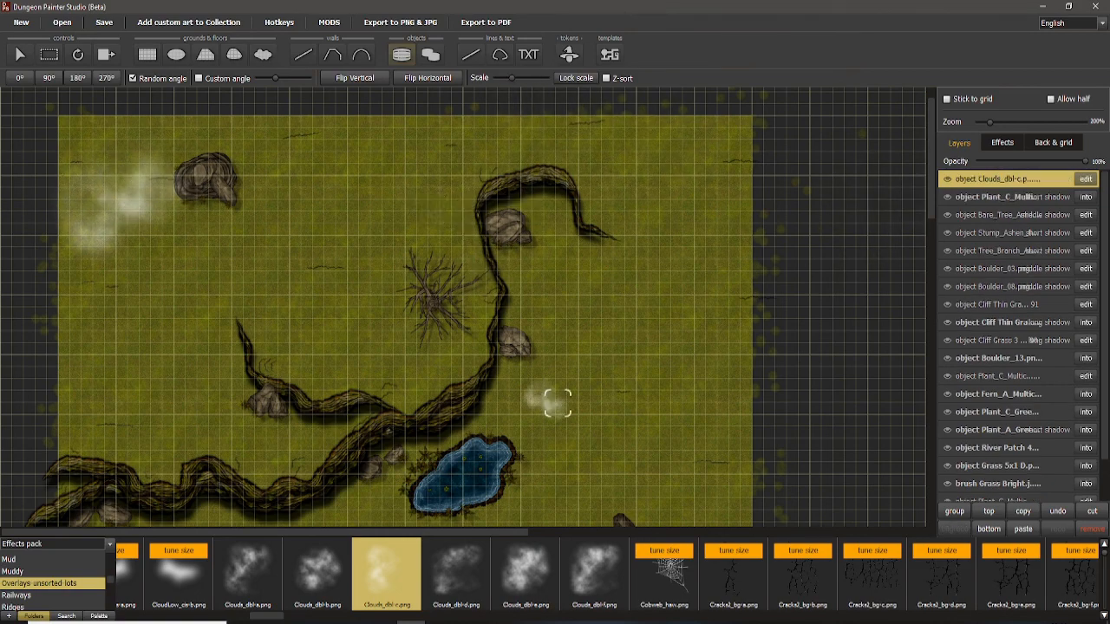
# Step: Place an enlarged Clouds_dbl-d overlay near the map's upper-right corner and scatter more enlarged cloud variants across the grassland
pyautogui.click(472, 567)
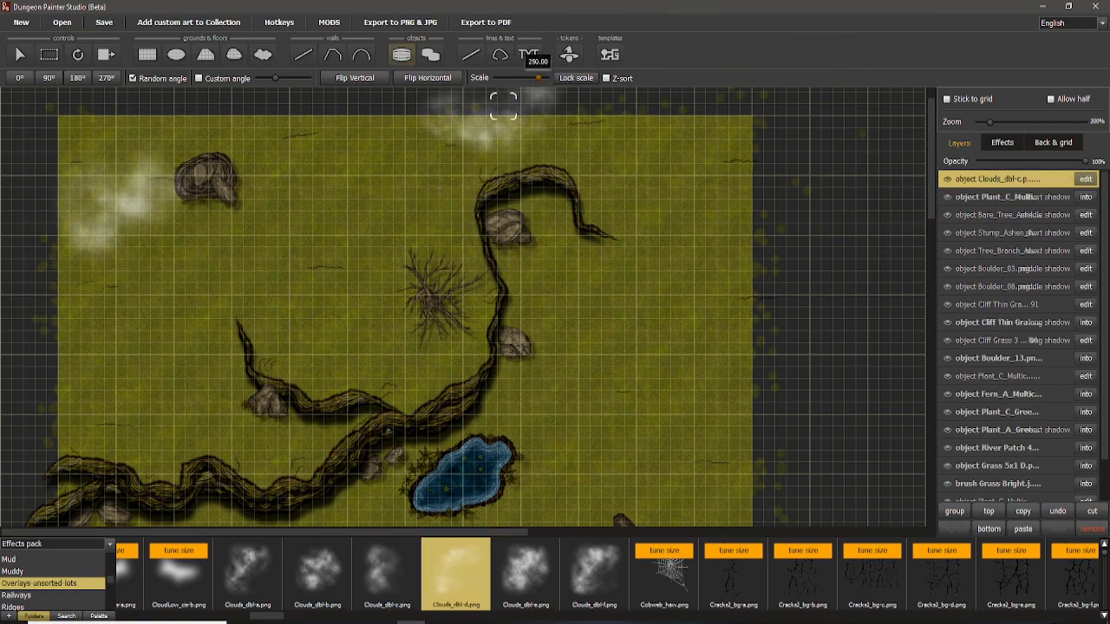
pyautogui.click(687, 206)
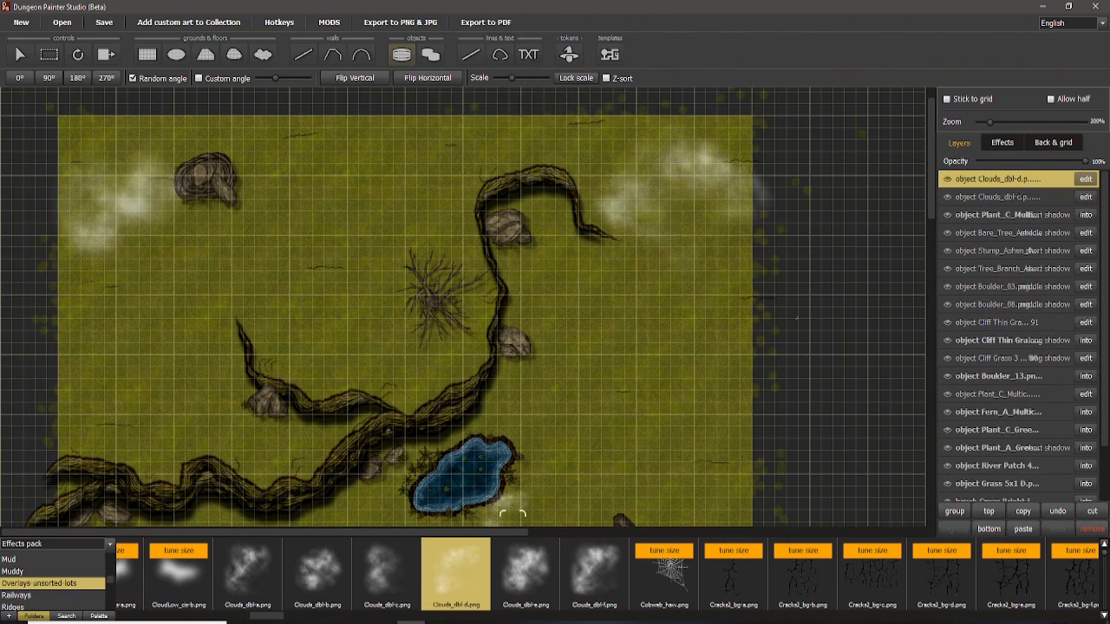
pyautogui.click(515, 563)
pyautogui.moveTo(512, 78); pyautogui.dragTo(533, 78)
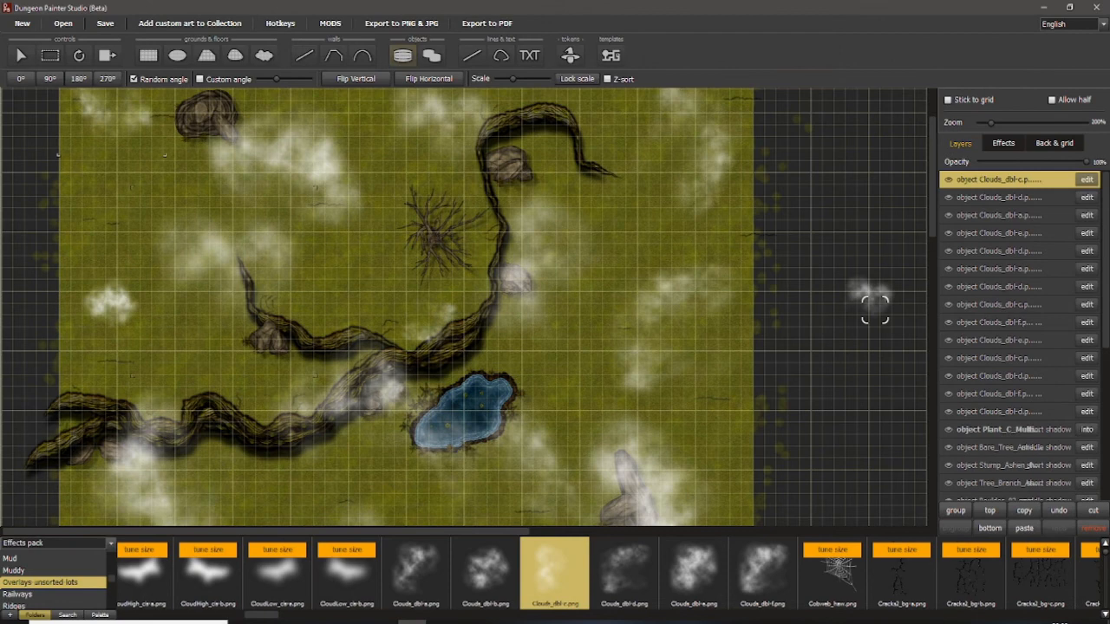
# Step: Group all the cloud object layers and lower the group's opacity to about 27%
pyautogui.keyDown('shift'); pyautogui.click(999, 412); pyautogui.keyUp('shift')
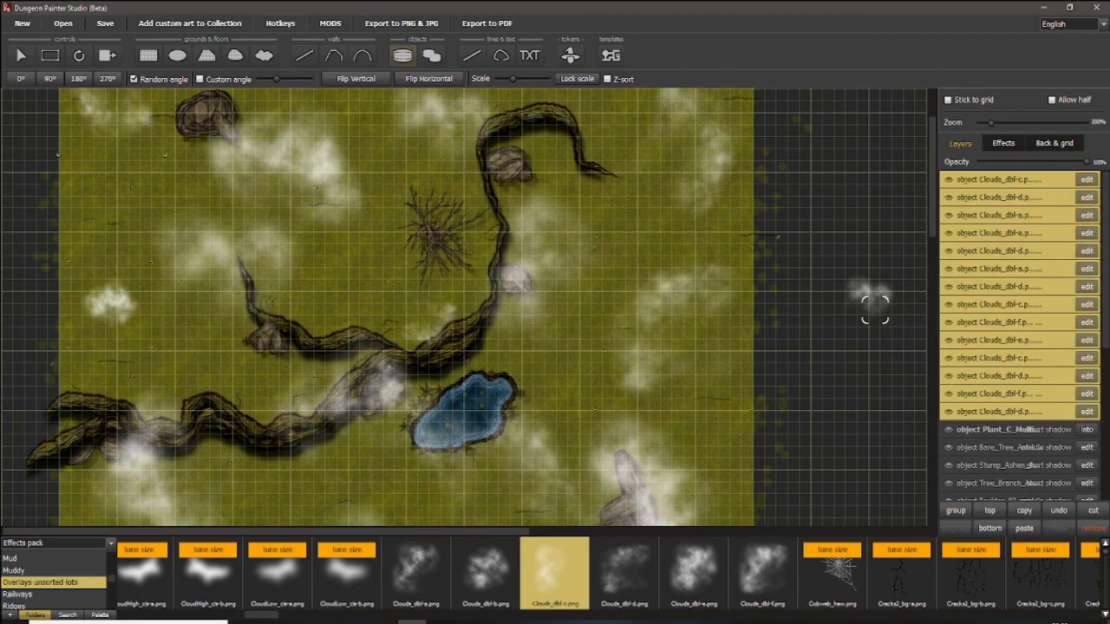
pyautogui.click(955, 511)
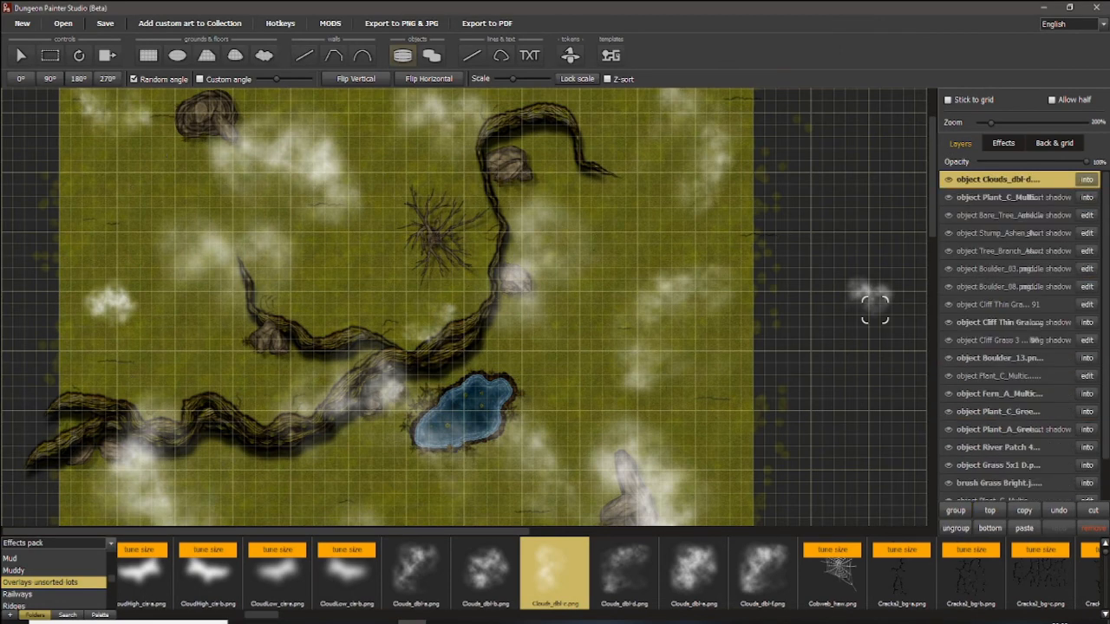
pyautogui.moveTo(1085, 161); pyautogui.dragTo(1034, 162)
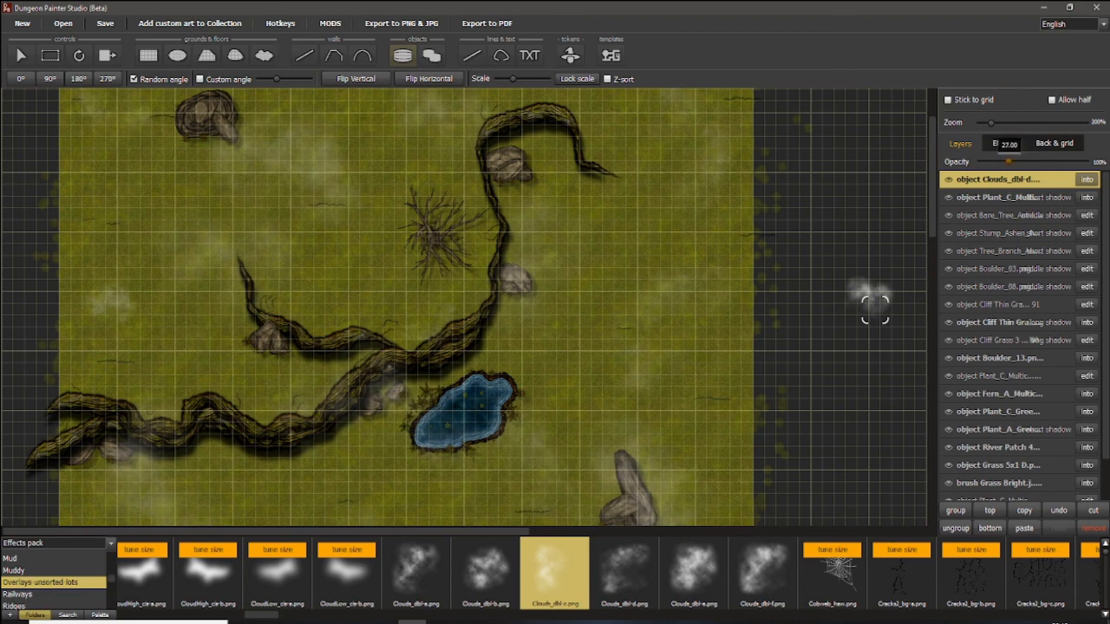
# Step: Raise the cloud group's opacity to about half and check the clouds over the whole grassland map
pyautogui.scroll(1, 518, 303)
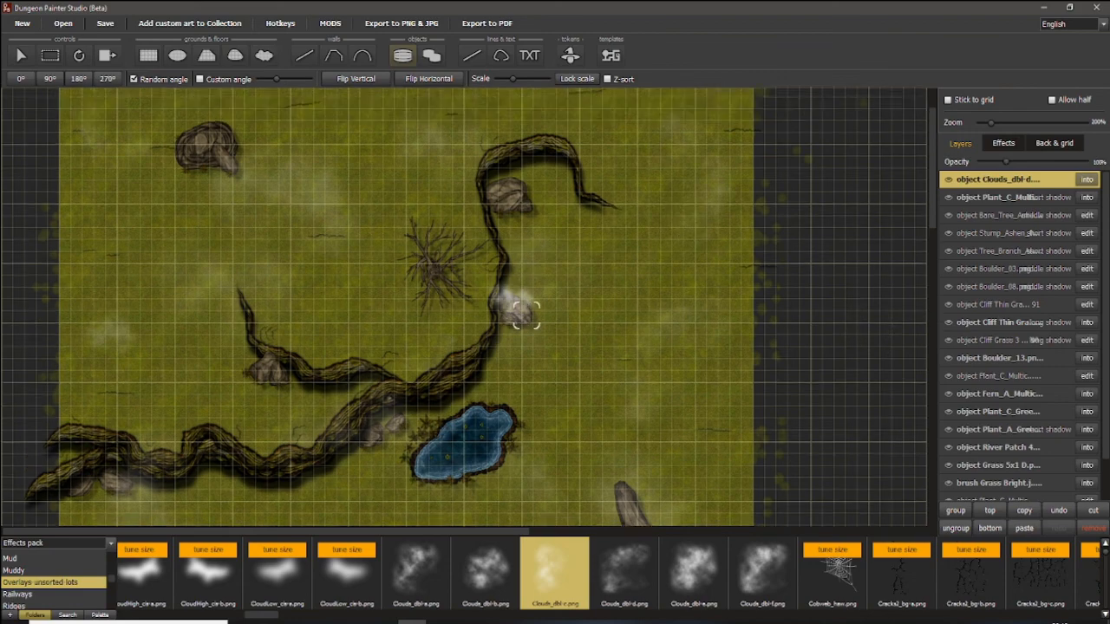
pyautogui.scroll(-5, 531, 278)
pyautogui.scroll(8, 559, 191)
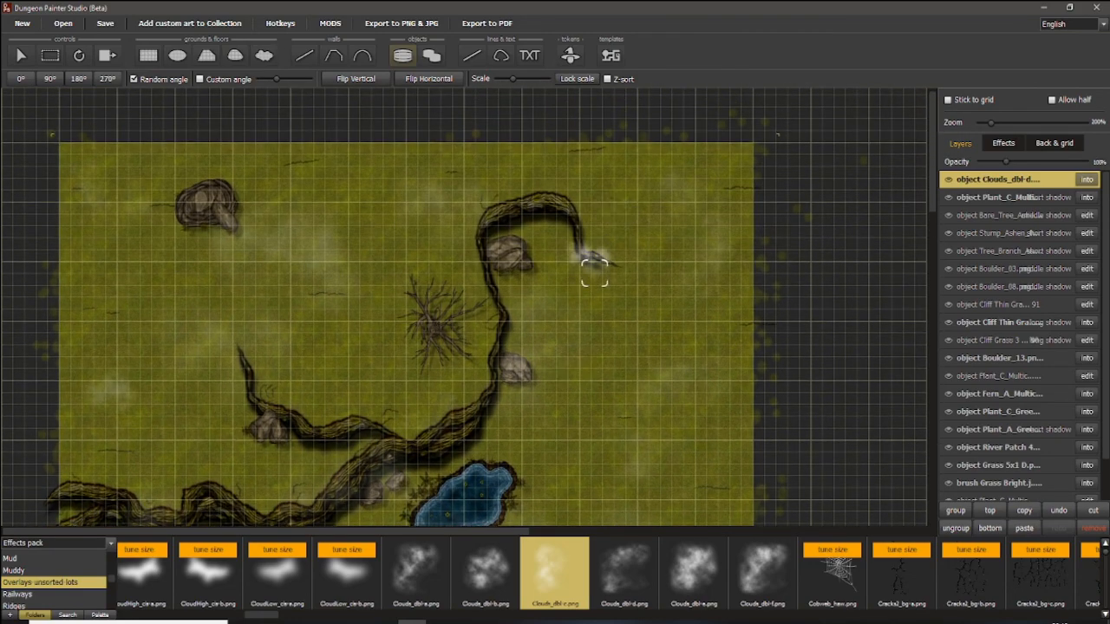
pyautogui.scroll(-6, 577, 286)
pyautogui.scroll(3, 613, 198)
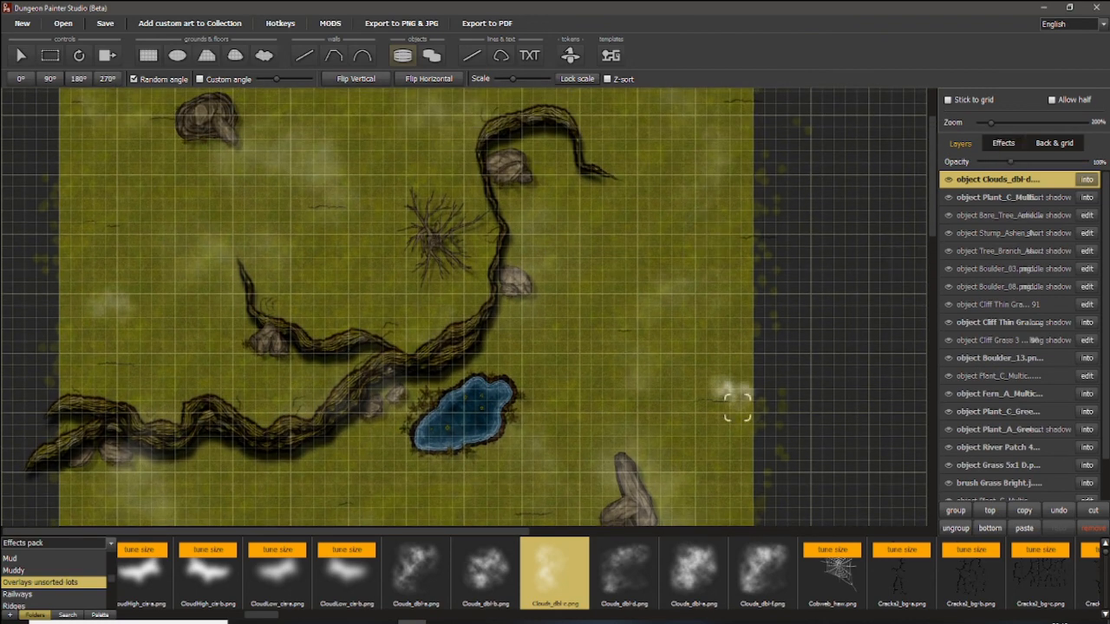
pyautogui.moveTo(1003, 162); pyautogui.dragTo(1020, 163)
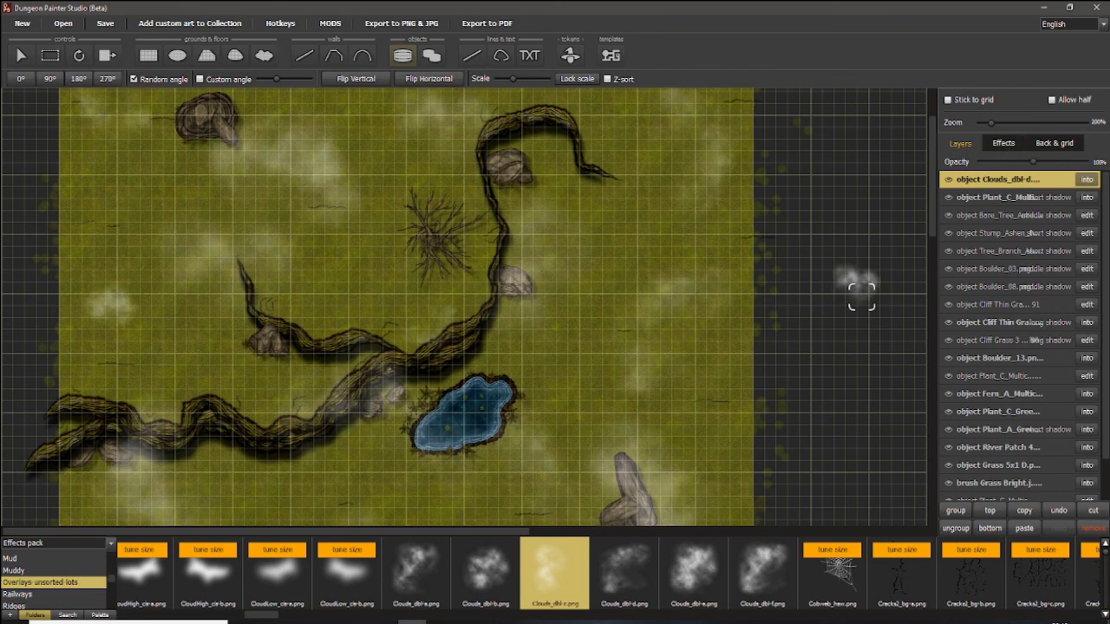
pyautogui.scroll(6, 569, 391)
pyautogui.scroll(-10, 595, 292)
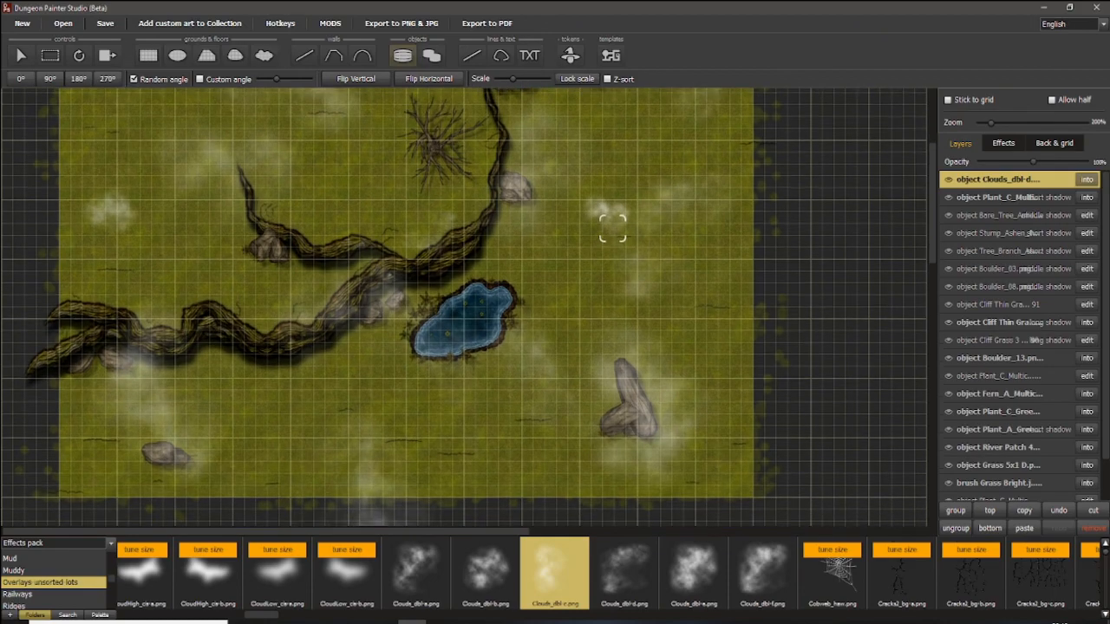
pyautogui.scroll(3, 612, 227)
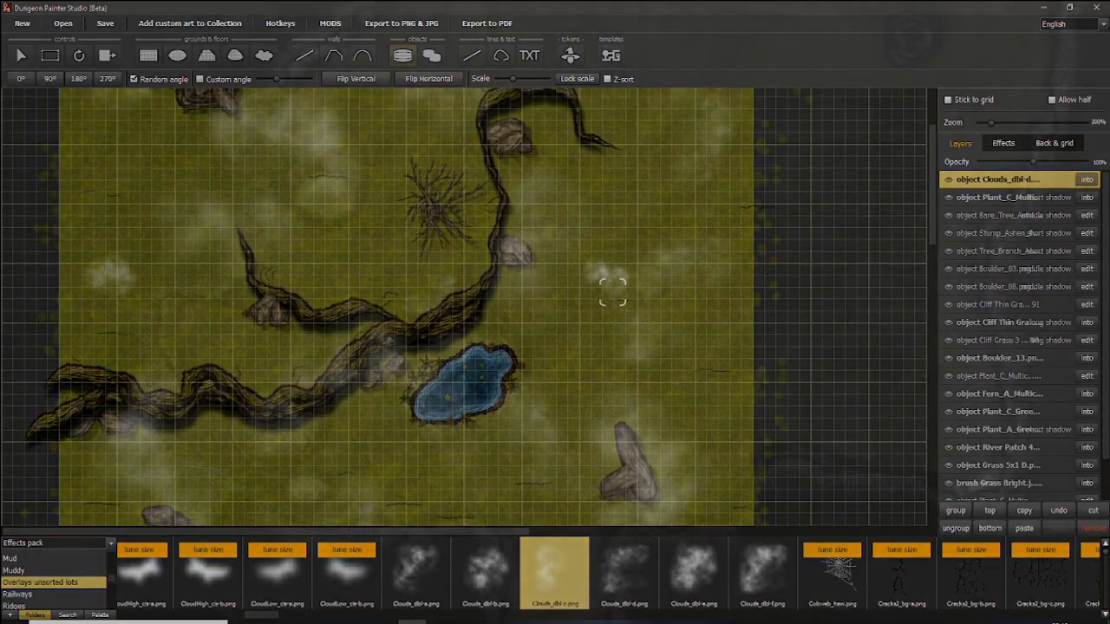